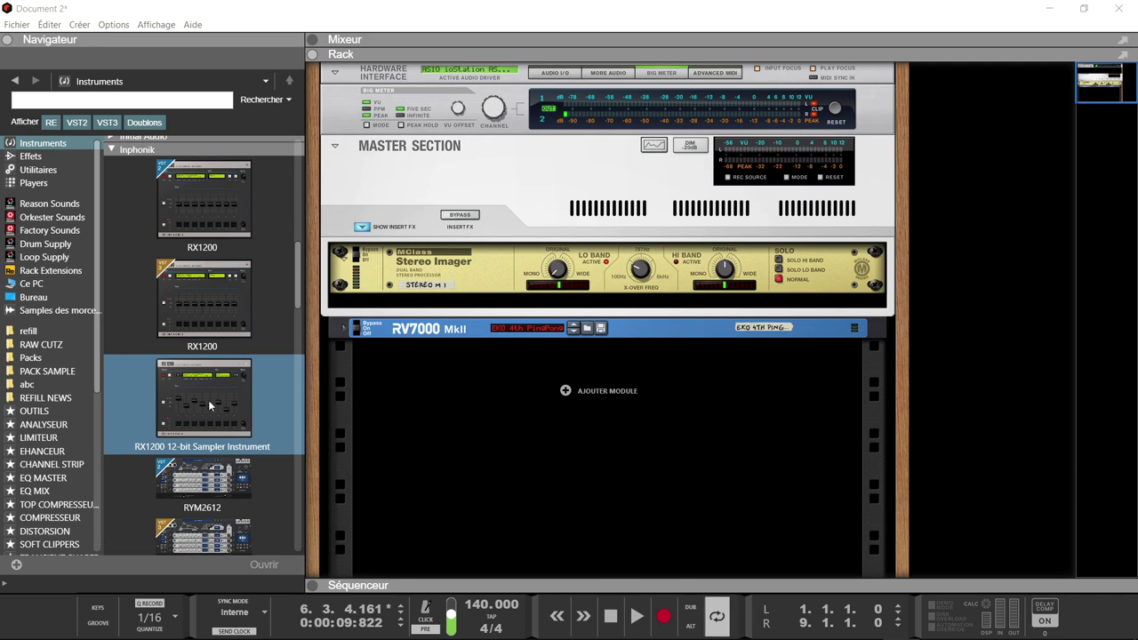
Step: Add Inphonik's RX1200 12-bit Sampler Instrument to the rack below the RV7000 MkII
left_click(209, 402)
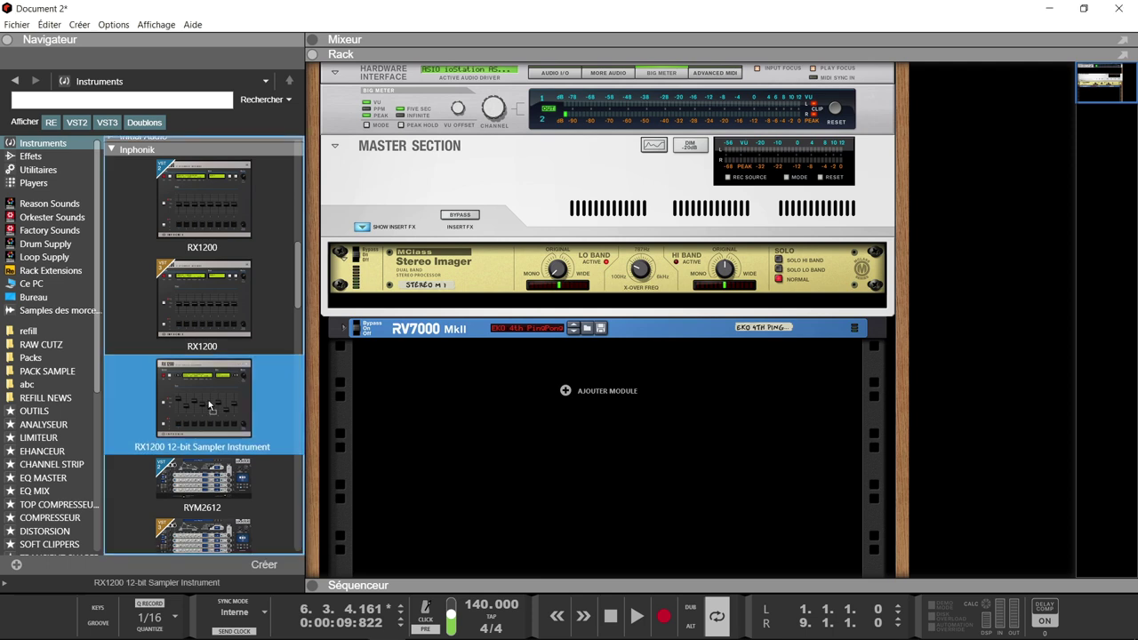
left_click_drag(191, 414, 483, 449)
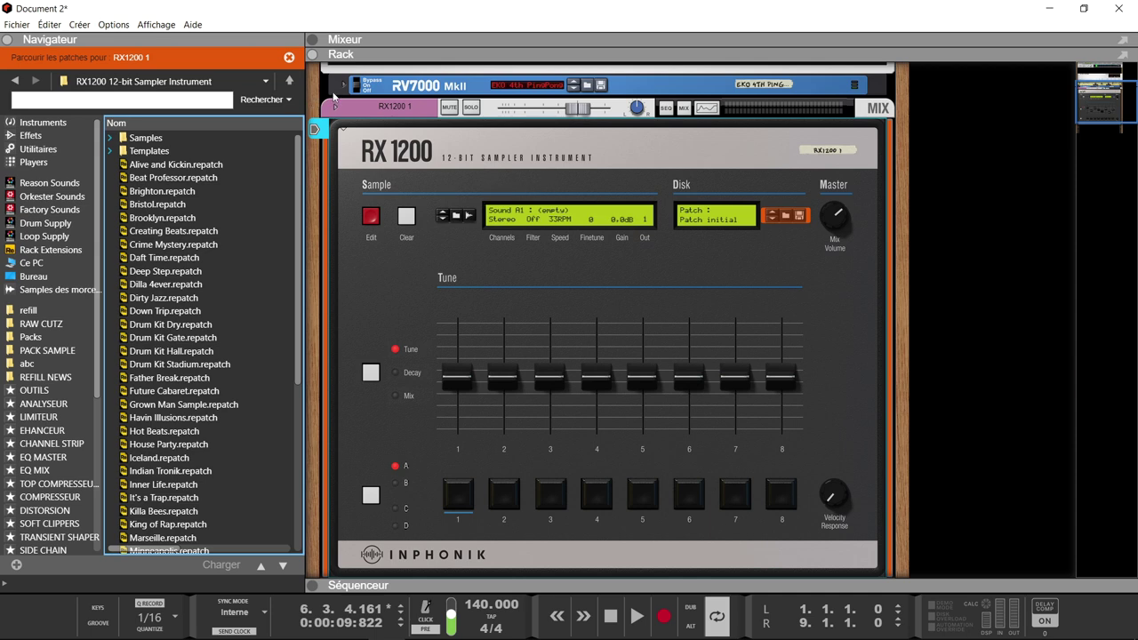
Step: Check the new sampler's mixer channel and sequencer track, and return to the rack alone with the RX1200 in full view
left_click(315, 40)
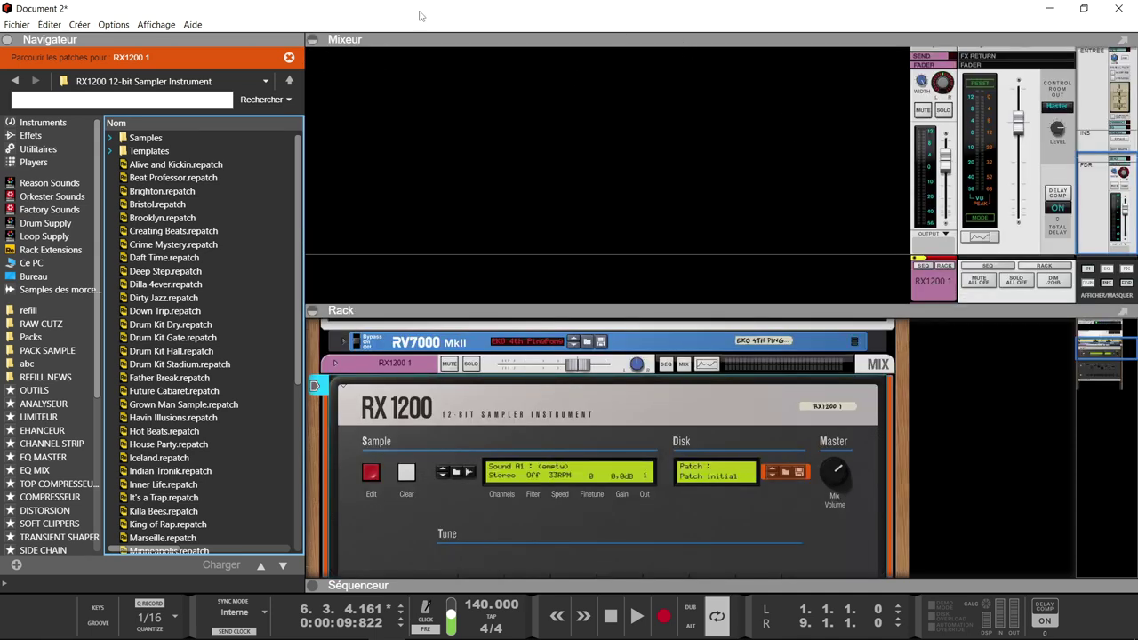
left_click(312, 41)
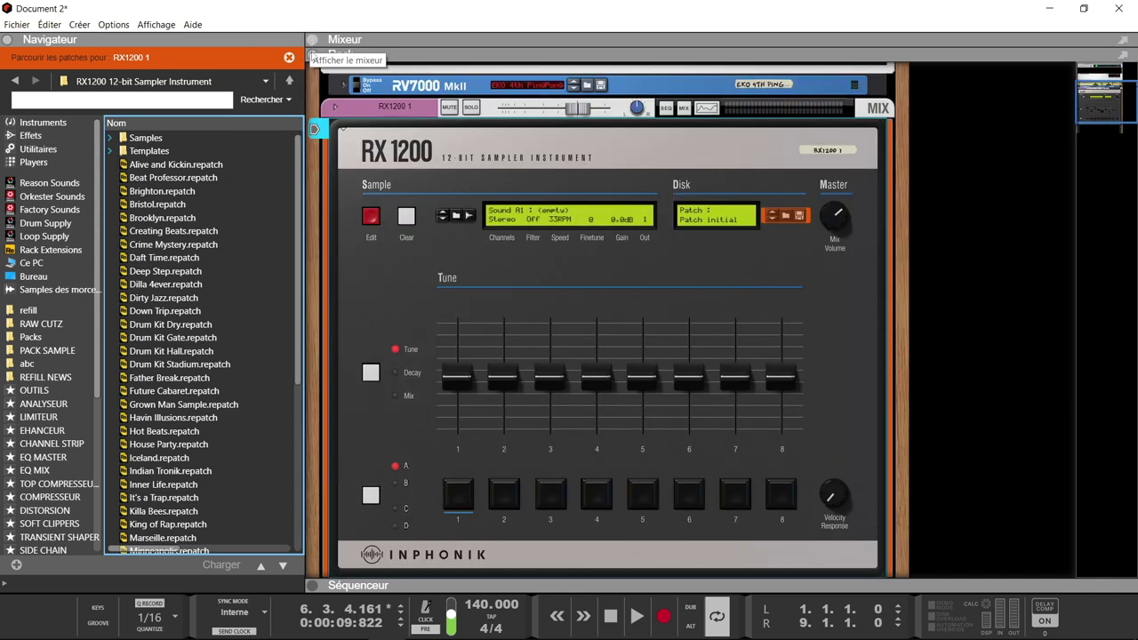
left_click(313, 585)
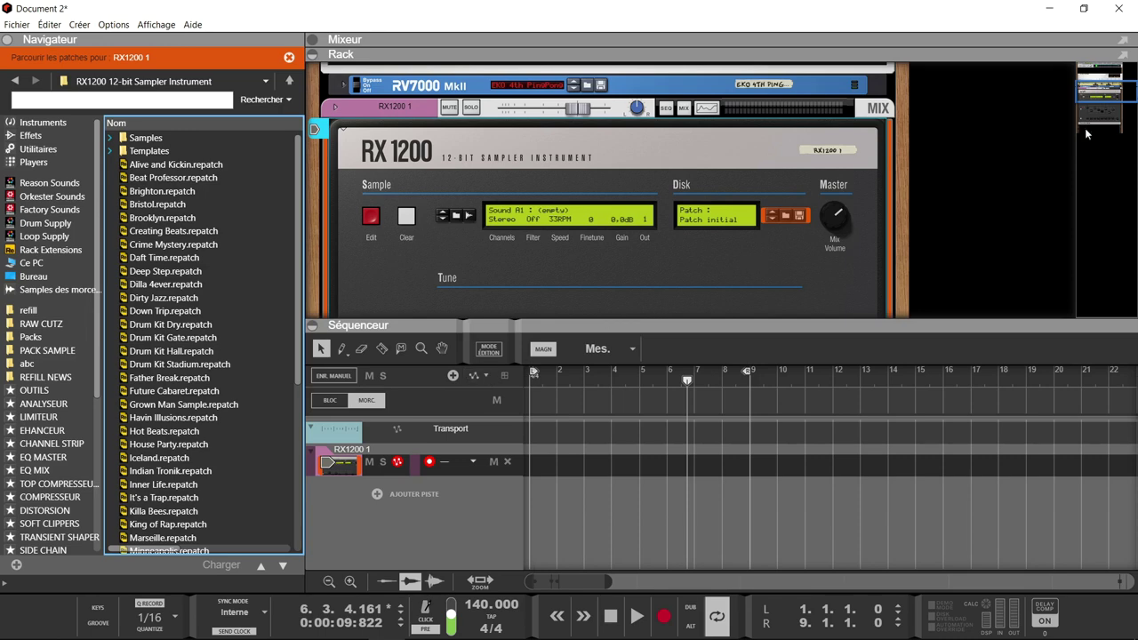
left_click_drag(889, 322, 867, 454)
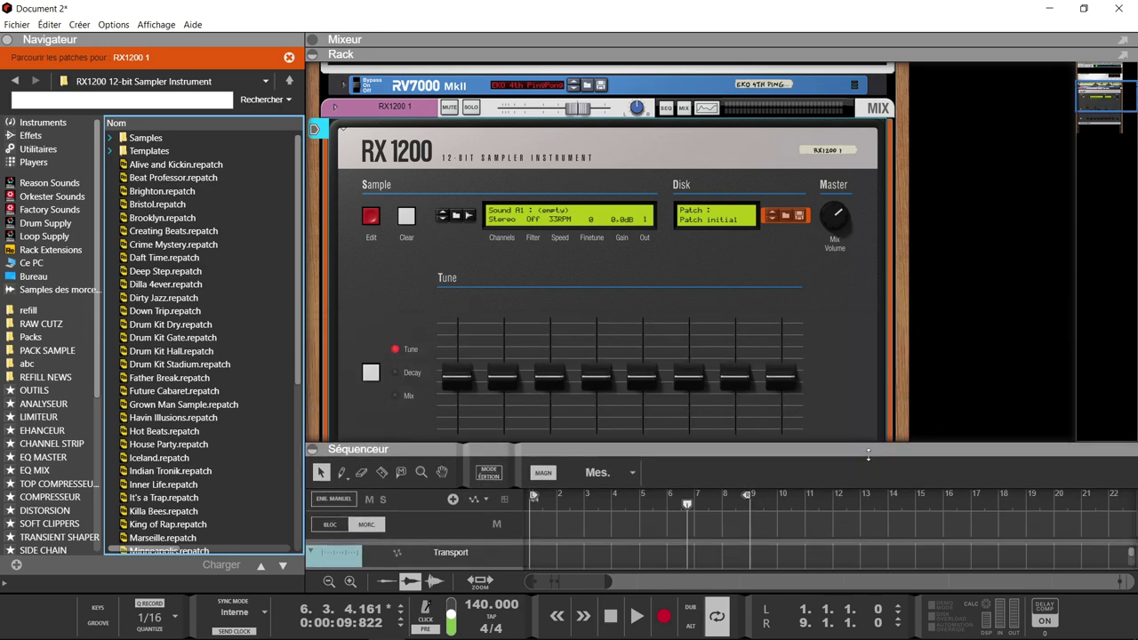
left_click_drag(1089, 85, 1092, 92)
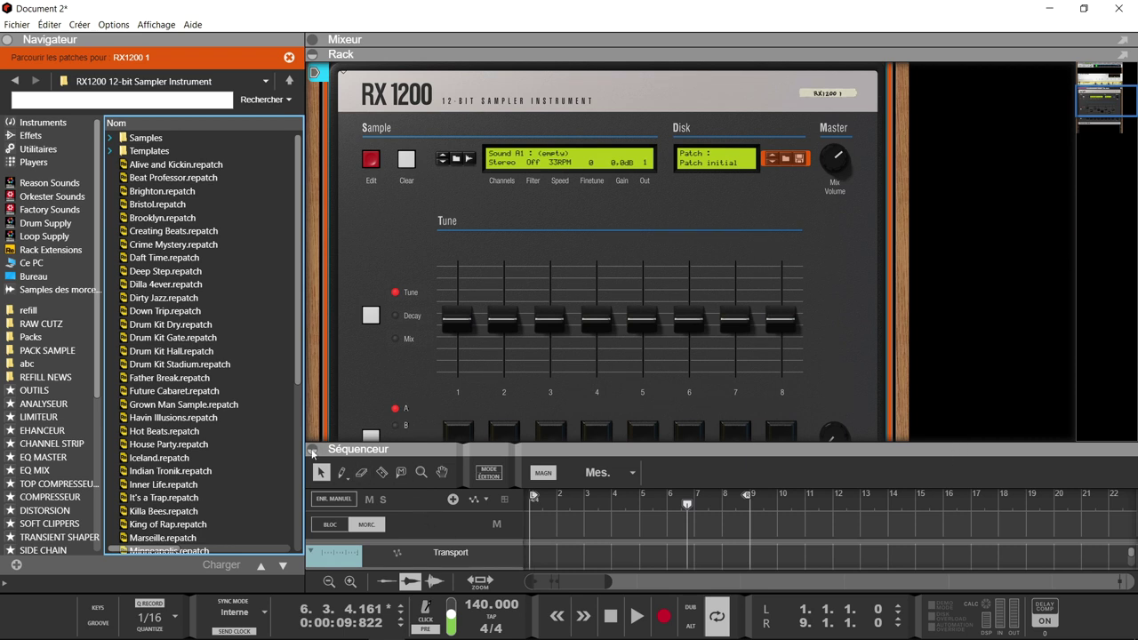
left_click(314, 451)
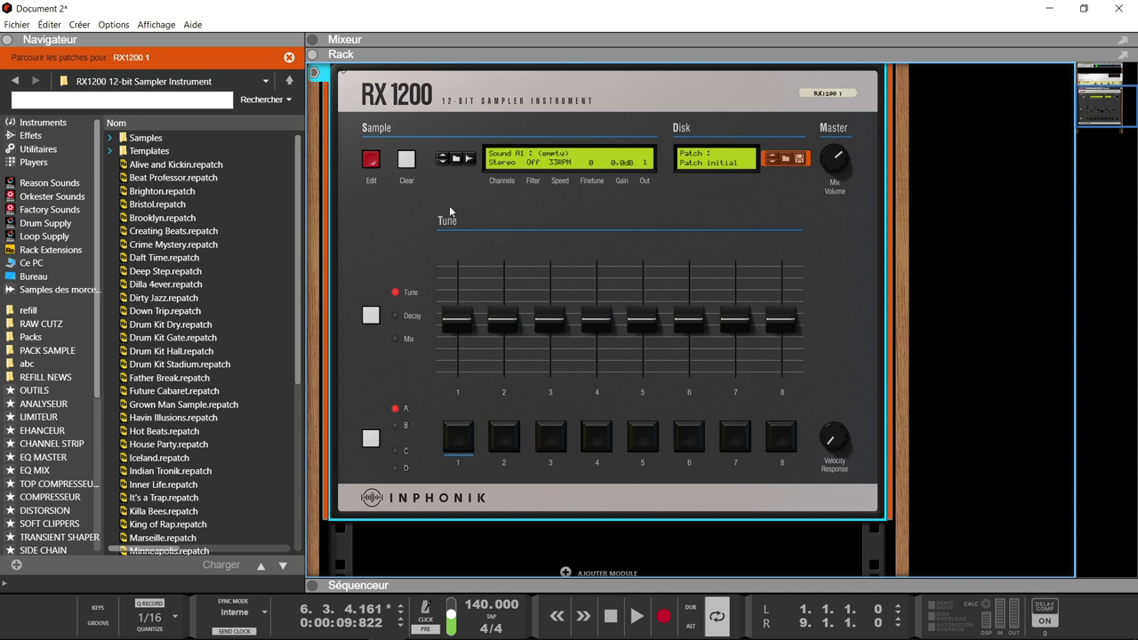
Step: Browse samples for the RX1200 and review the channel, filter and speed options of sound A1
left_click(456, 159)
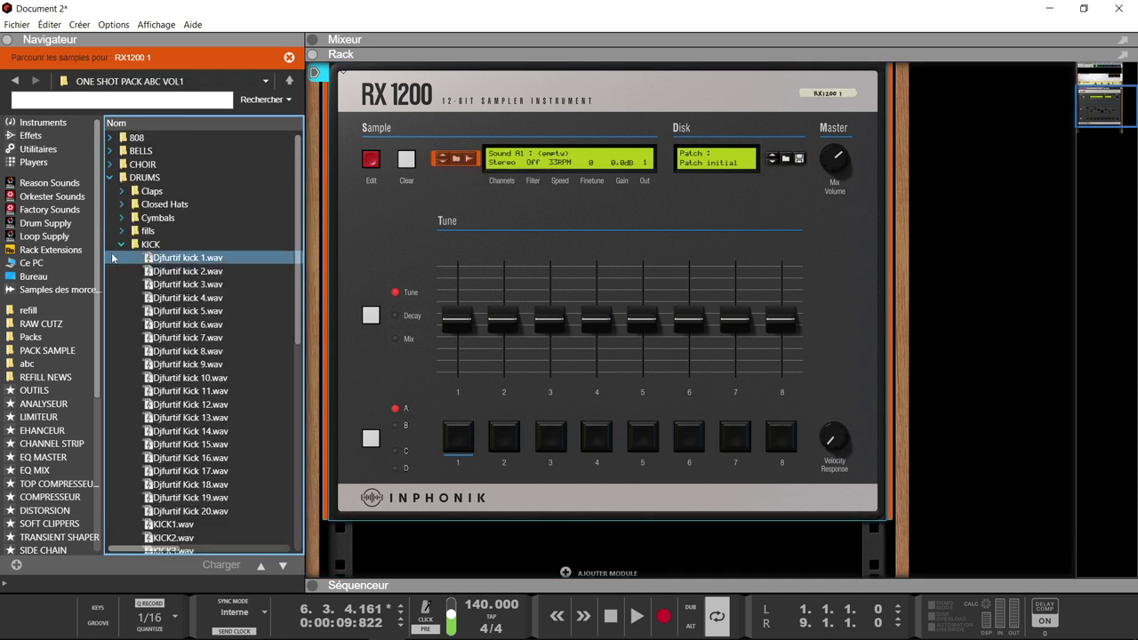
left_click(502, 166)
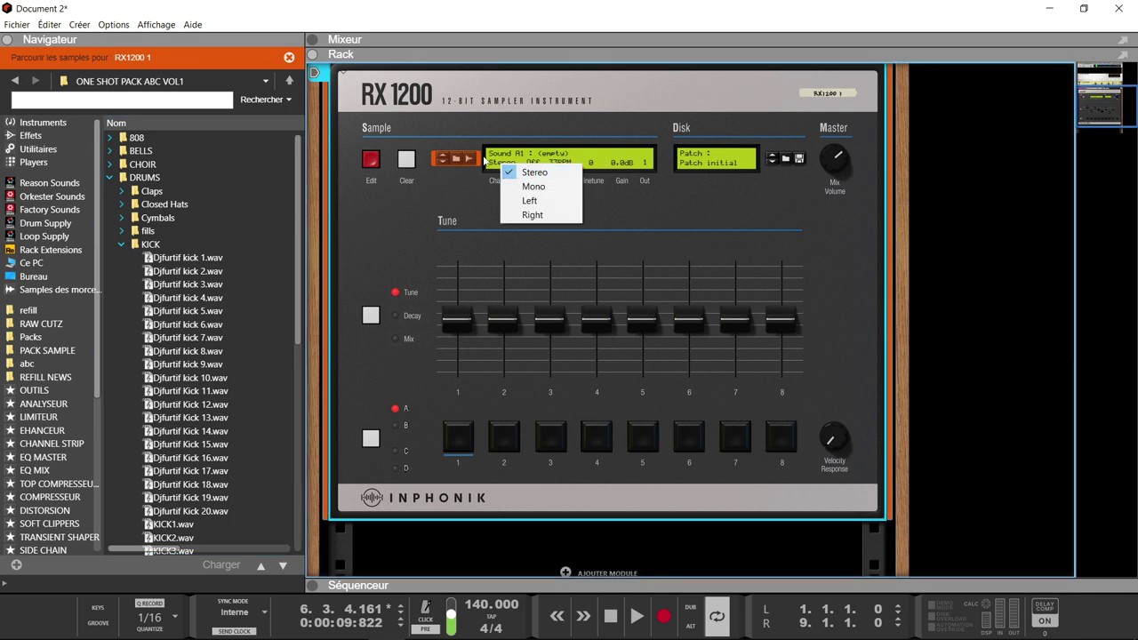
left_click(495, 168)
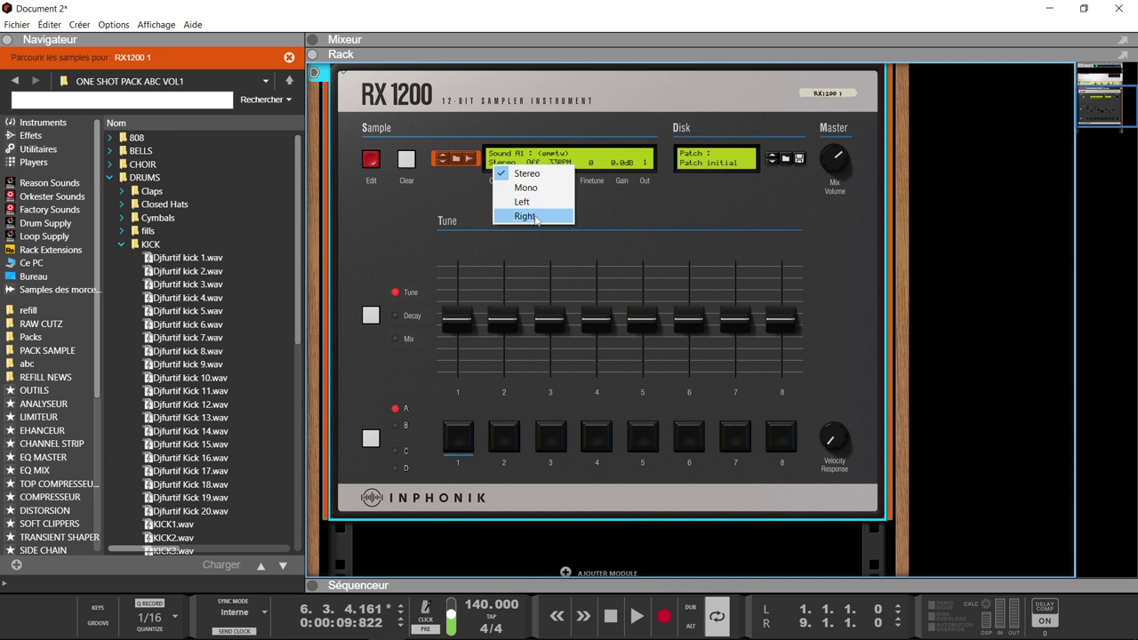
left_click(538, 162)
left_click(537, 162)
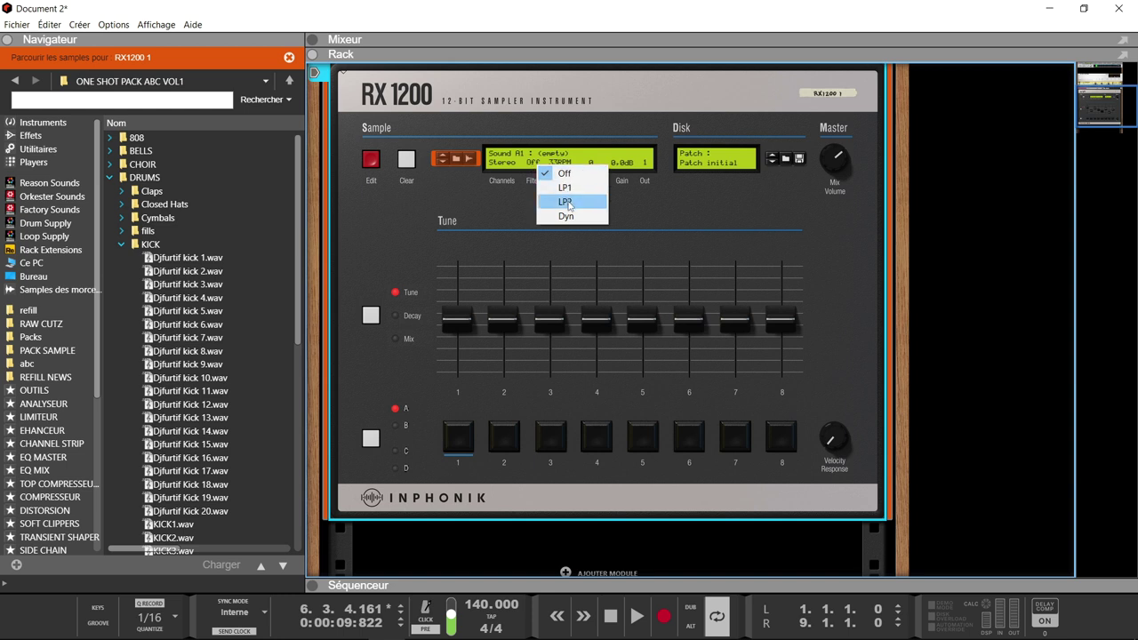
left_click(625, 235)
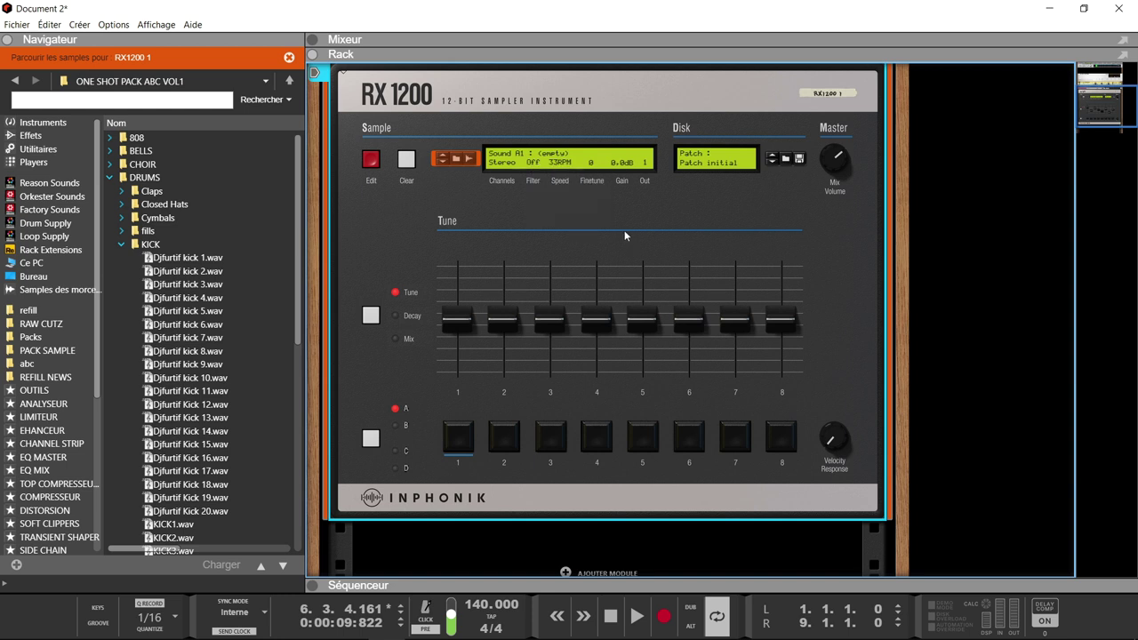
left_click(558, 166)
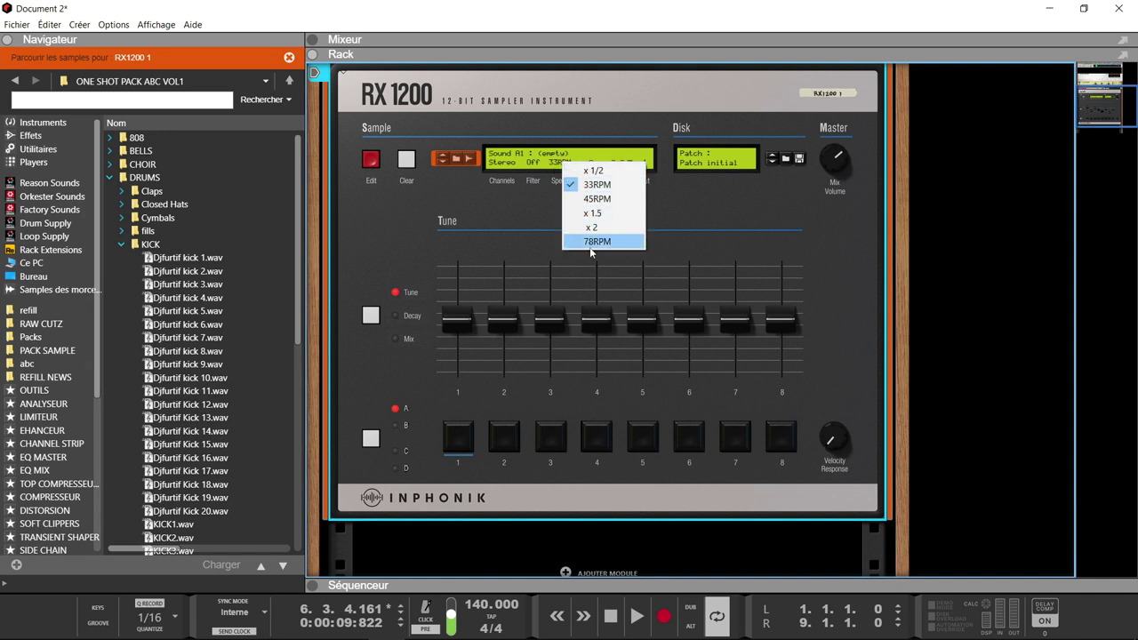
left_click(706, 213)
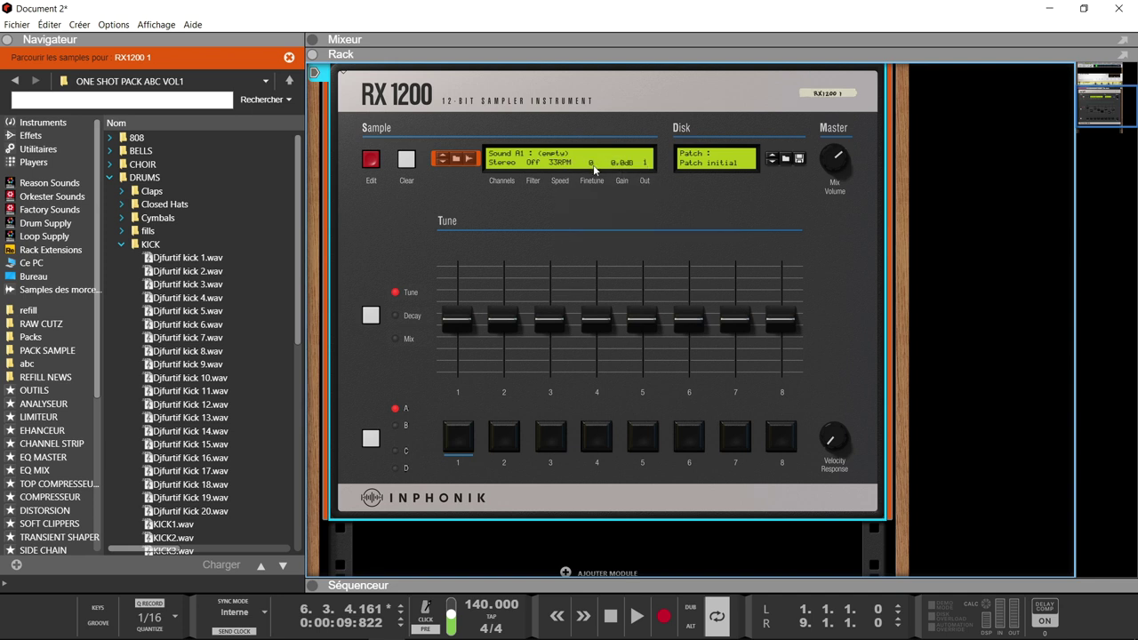
Step: Try different finetune and gain values on sound A1 and reset them to 0 and 0.0 dB
left_click_drag(593, 169, 596, 105)
mouse_move(592, 145)
left_mouse_down()
mouse_move(579, 261)
mouse_move(592, 157)
left_mouse_up()
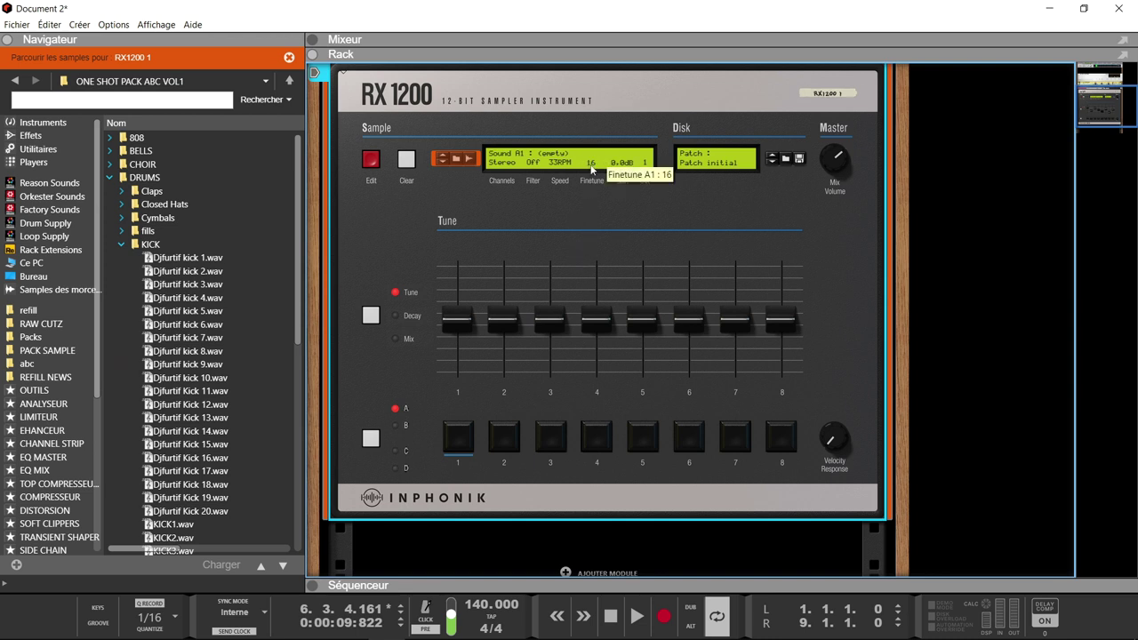
left_click(591, 163, "ctrl")
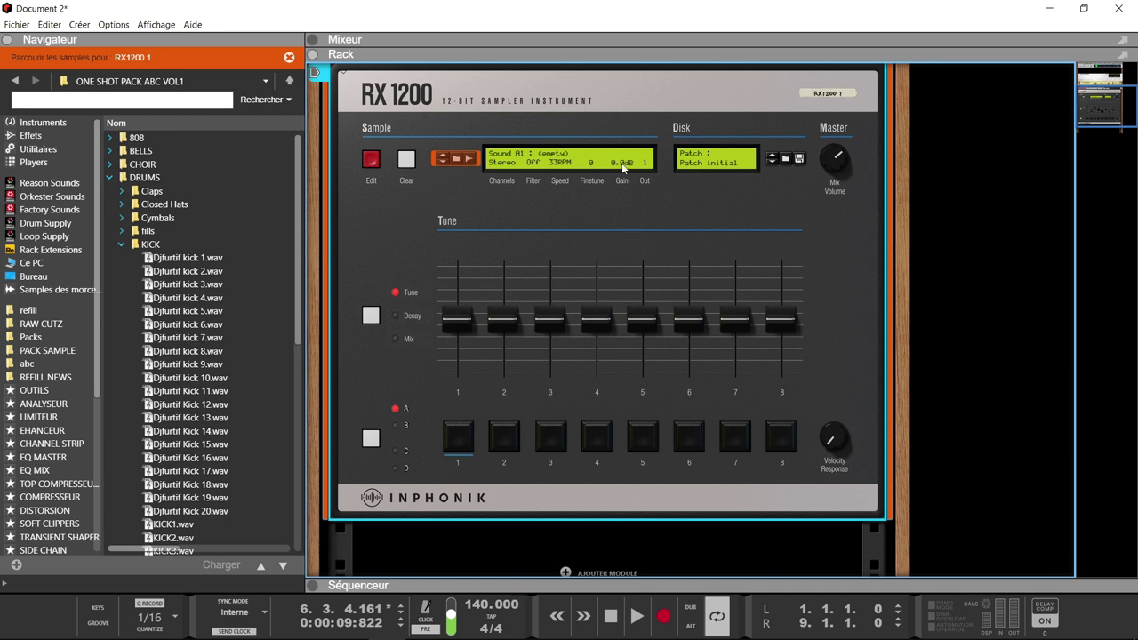
left_click_drag(622, 163, 620, 219)
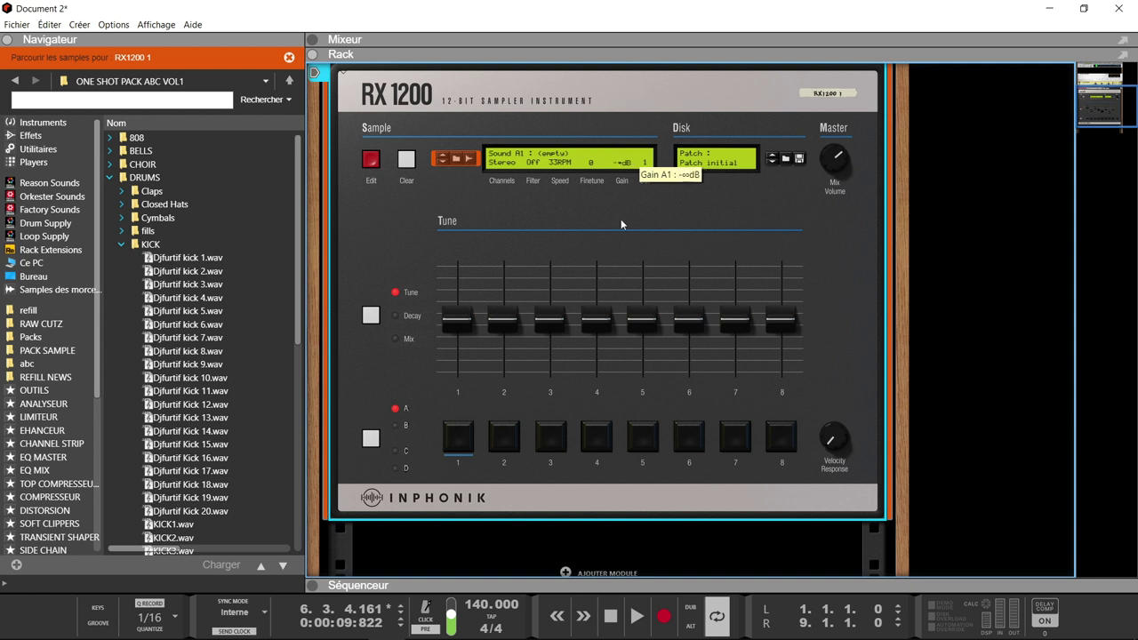
left_click_drag(615, 286, 615, 178)
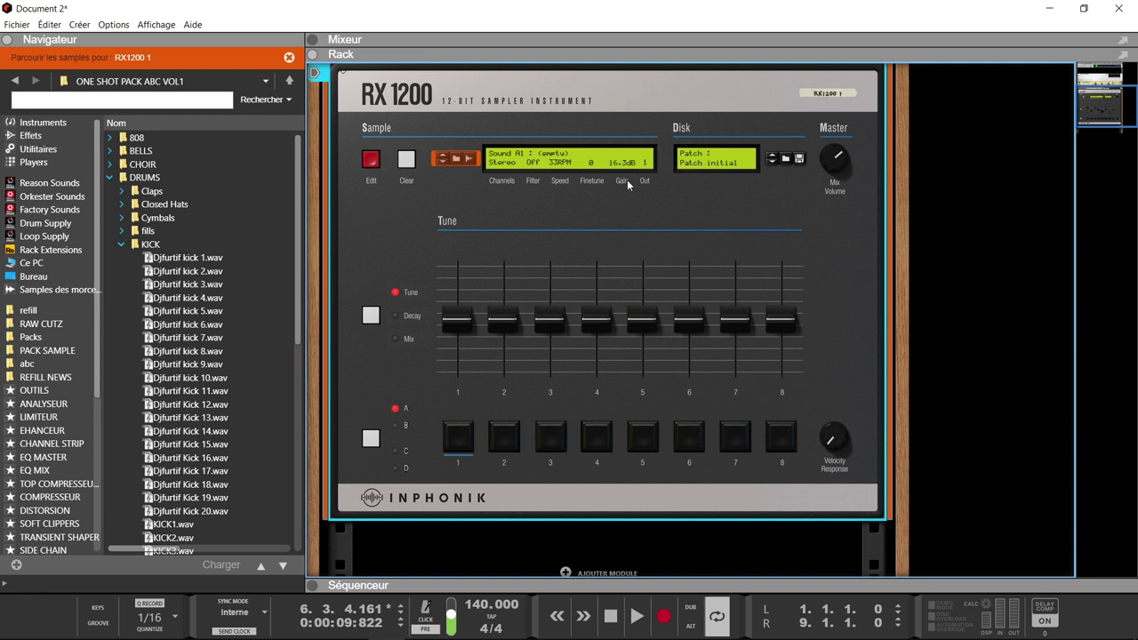
left_click(625, 164, "ctrl")
Step: Examine the output choices of sound A1 and the connections on the back of the RX1200
left_click(641, 168)
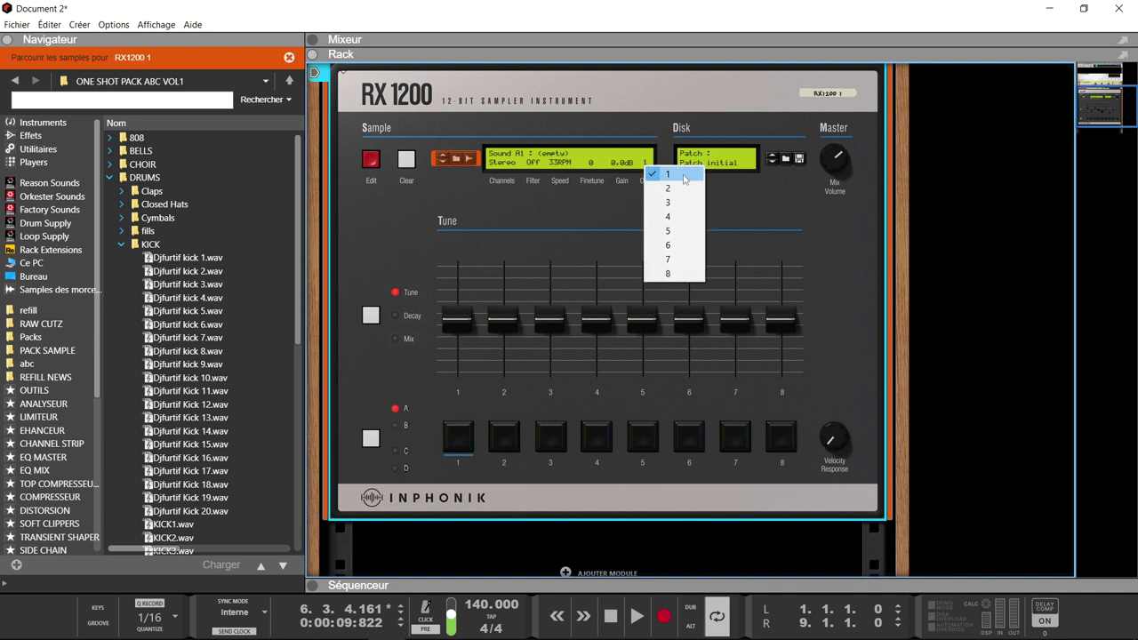
left_click(718, 227)
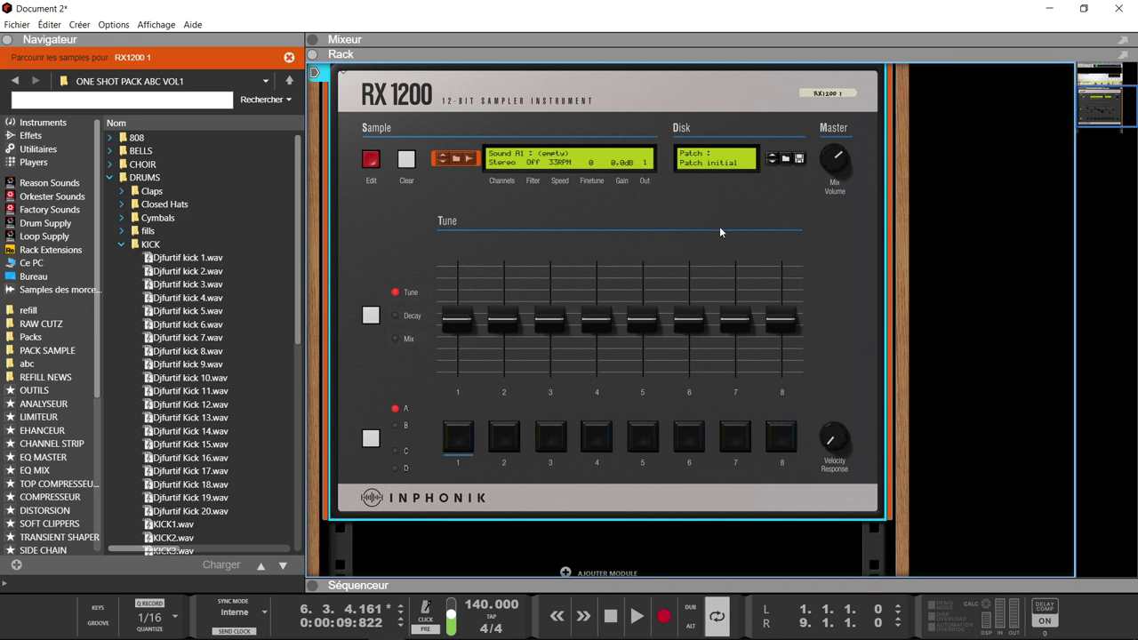
key("Tab")
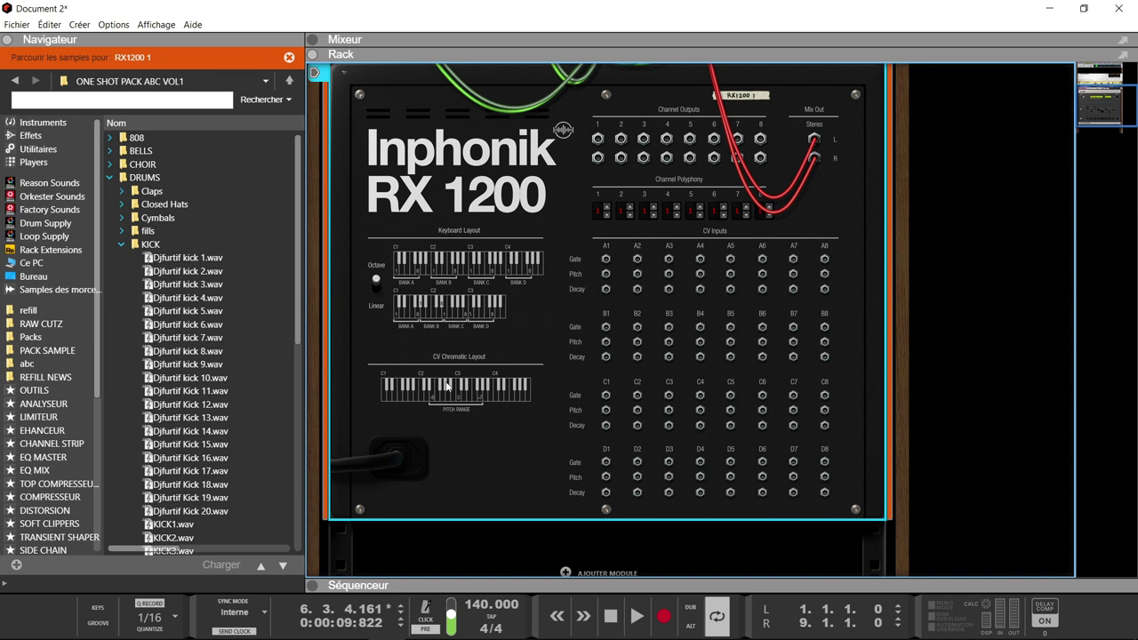
key("Tab")
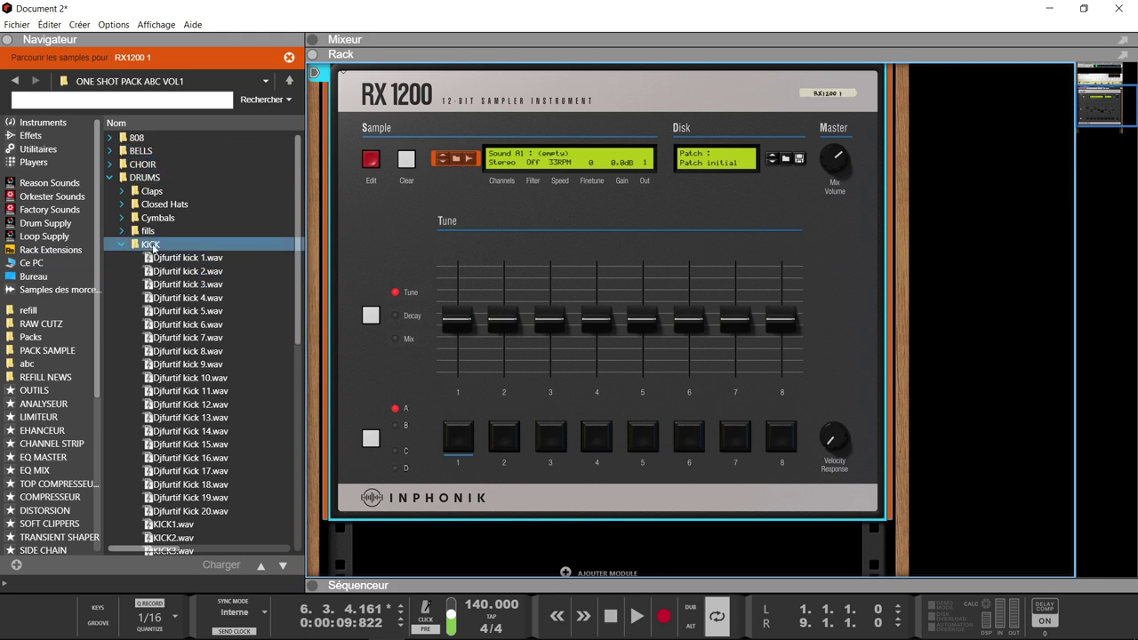
Step: Find the RX1200 12-bit Sampler Instrument folder among the Rack Extensions and expand its Samples folder to see the categories
left_click(68, 252)
scroll(246, 205, "down", 20)
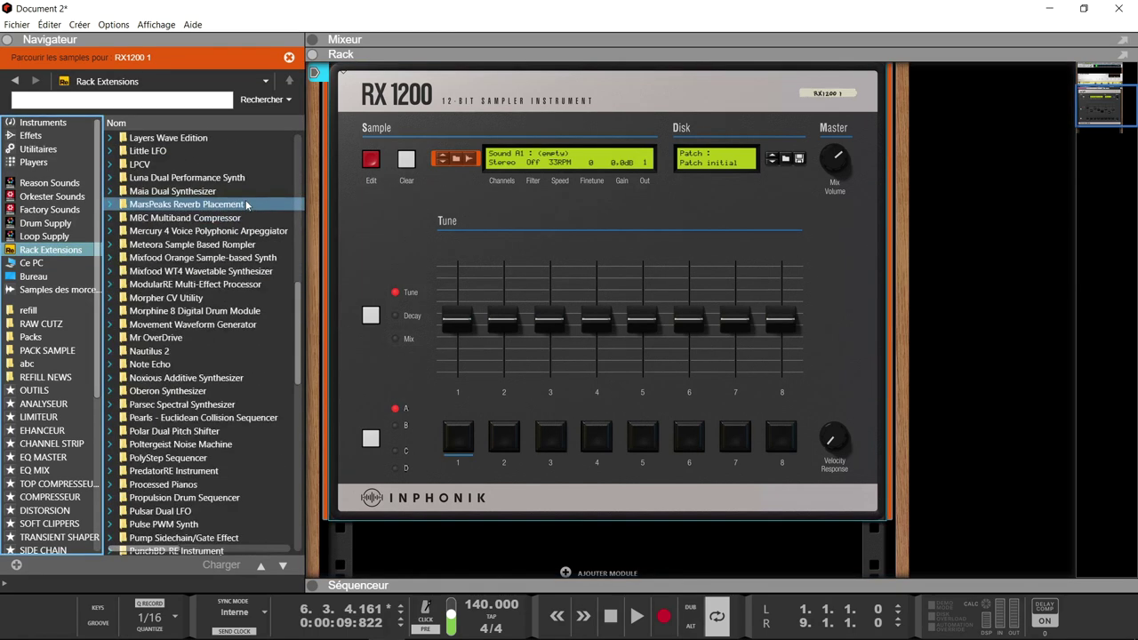
scroll(246, 205, "down", 8)
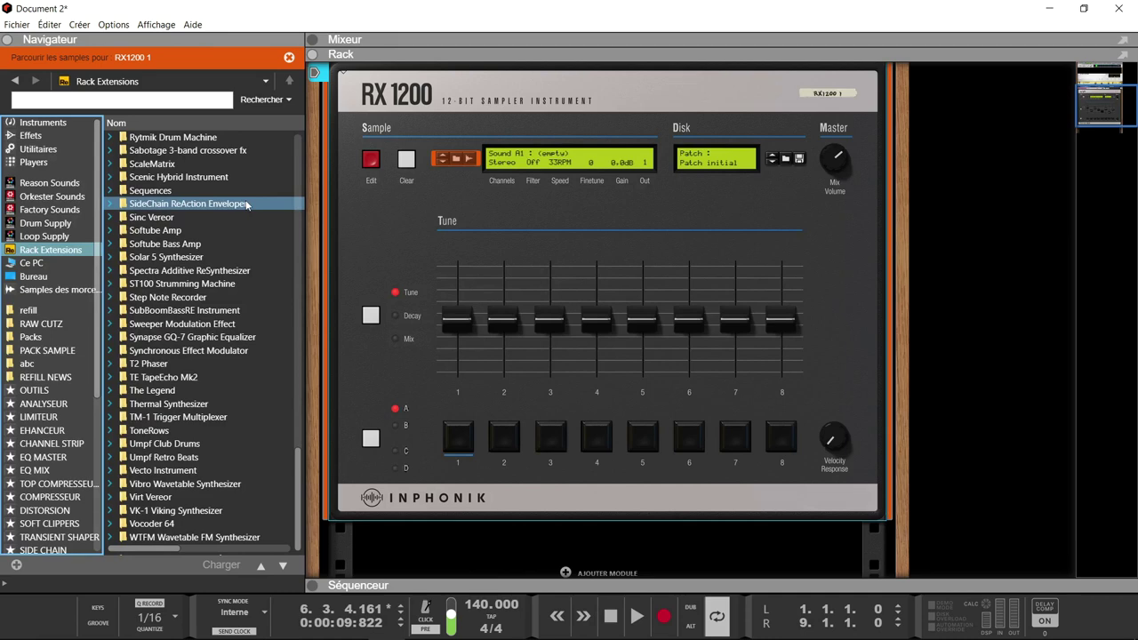
scroll(246, 206, "up", 4)
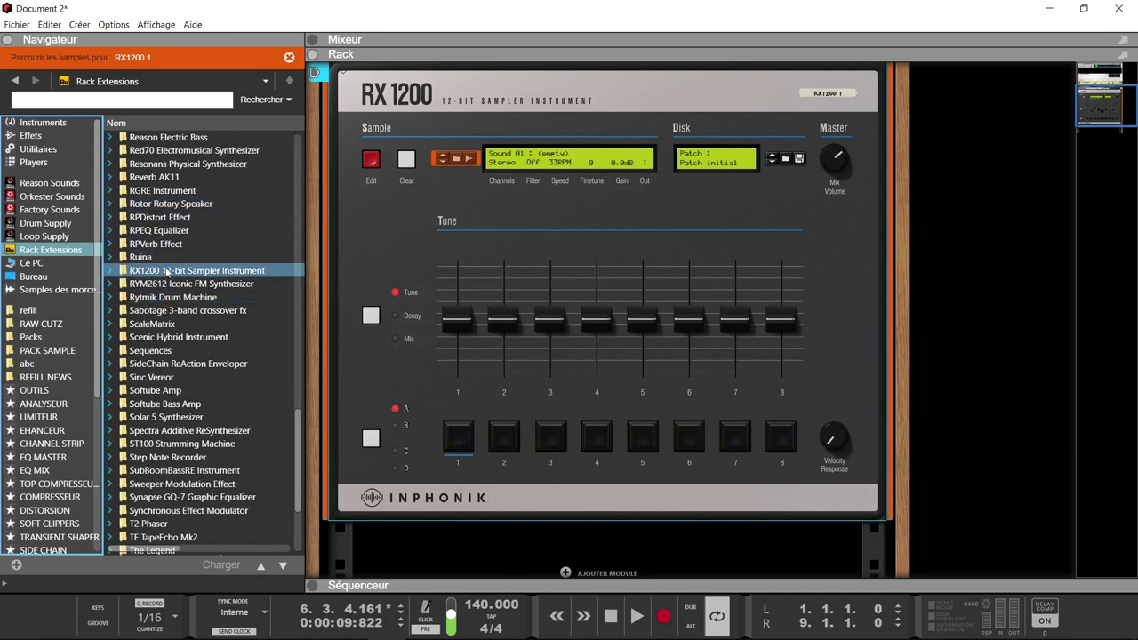
double_click(204, 272)
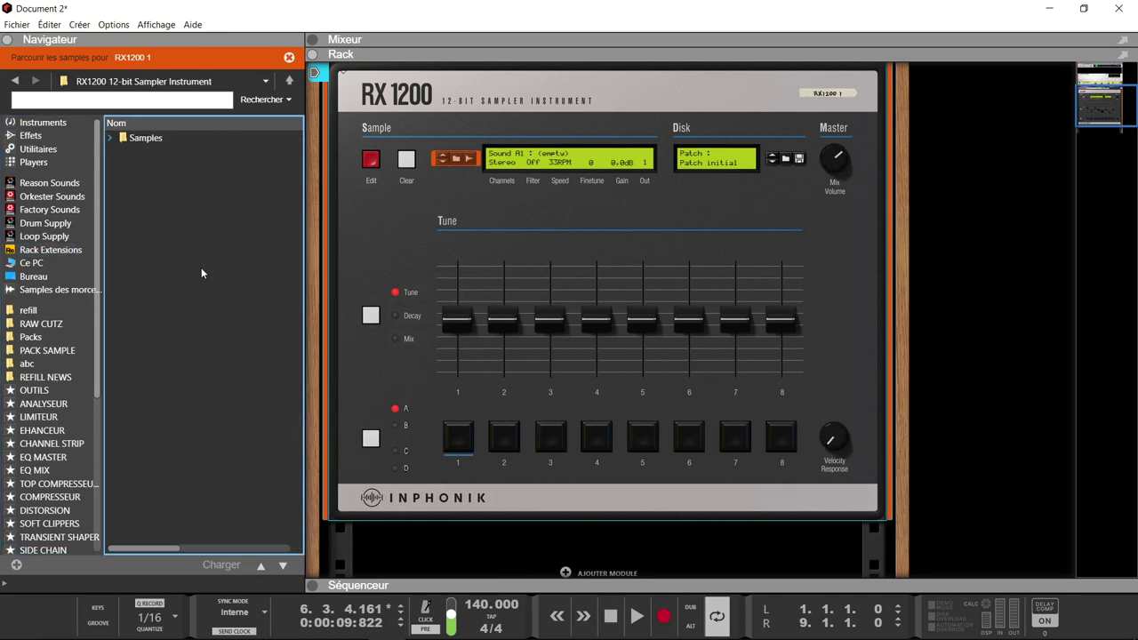
left_click(112, 139)
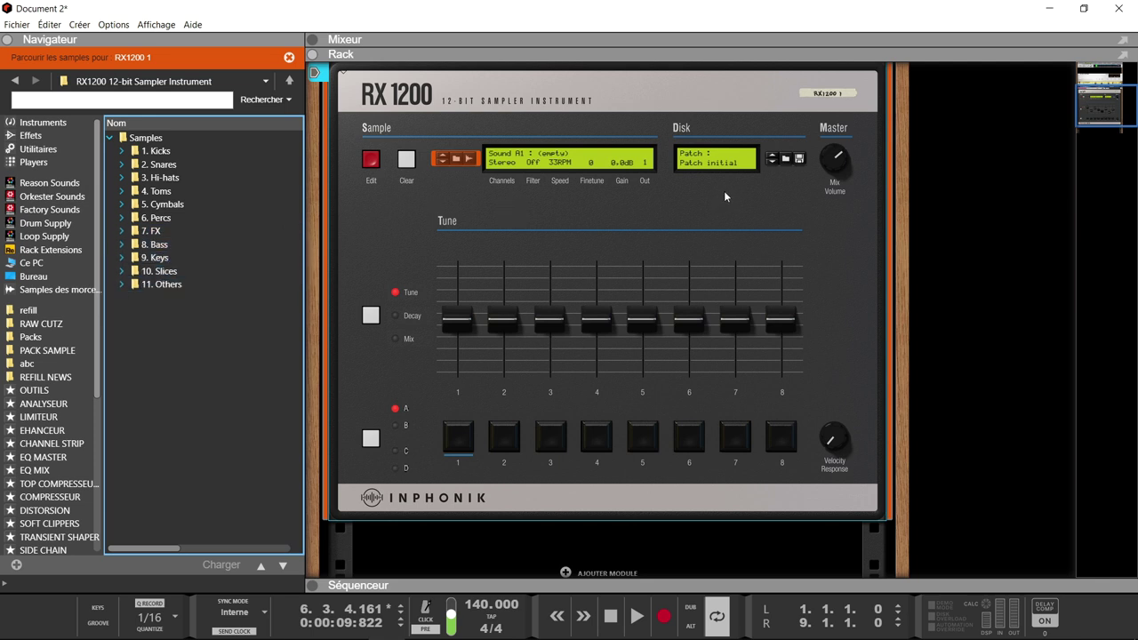
Step: Browse the RX1200 patches and load Brooklyn.repatch into the sampler
left_click(788, 159)
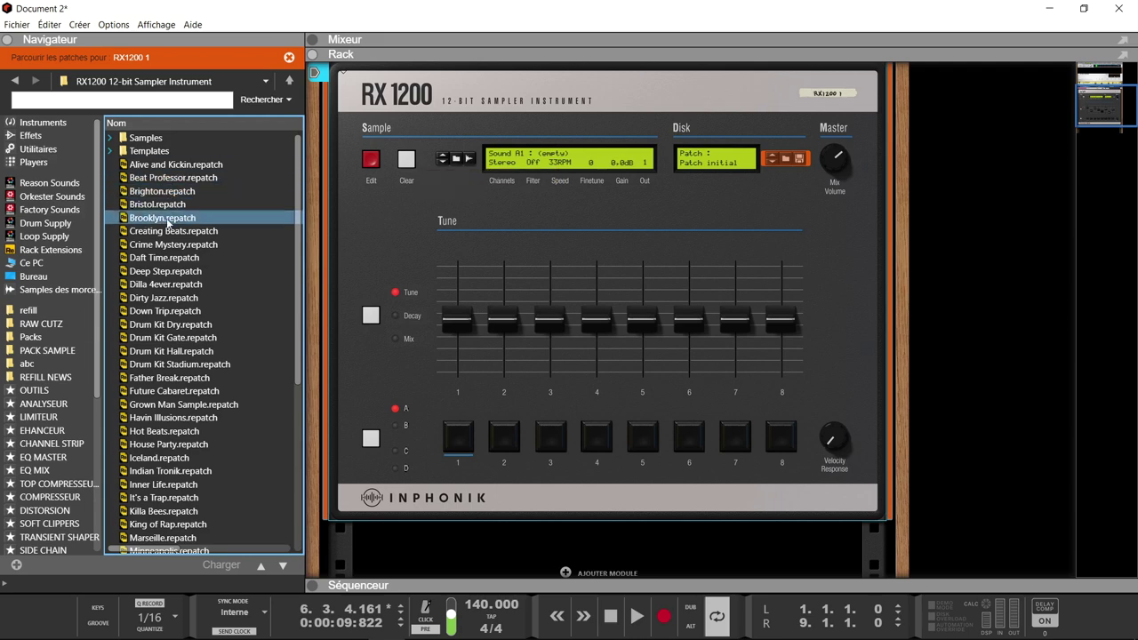
scroll(160, 366, "down", 6)
scroll(161, 366, "down", 1)
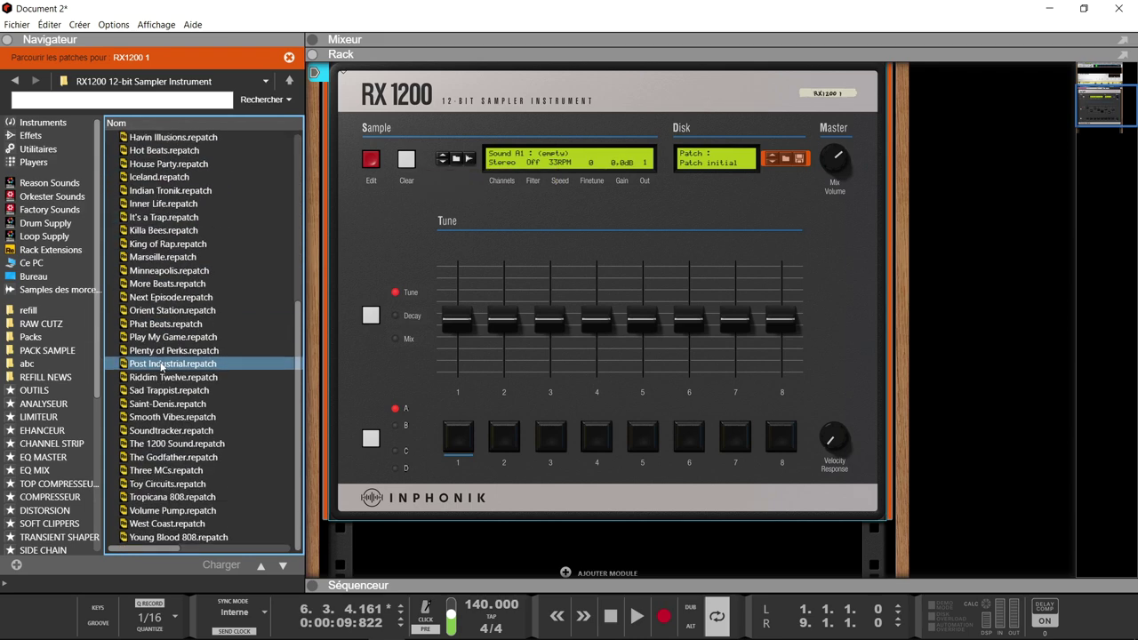
scroll(161, 366, "up", 7)
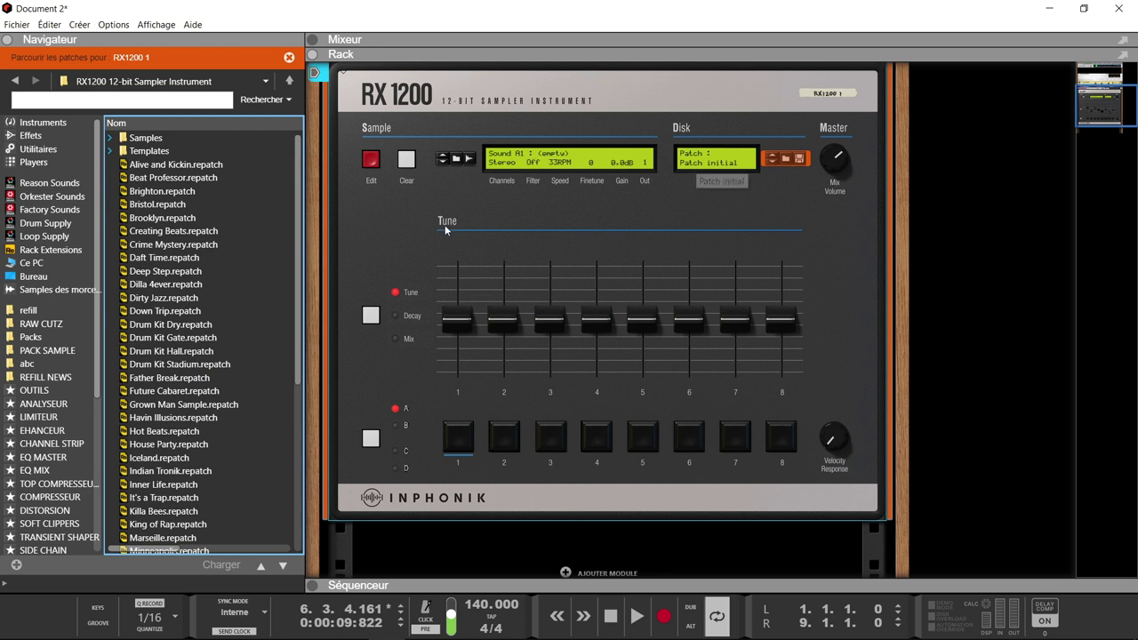
left_click(165, 219)
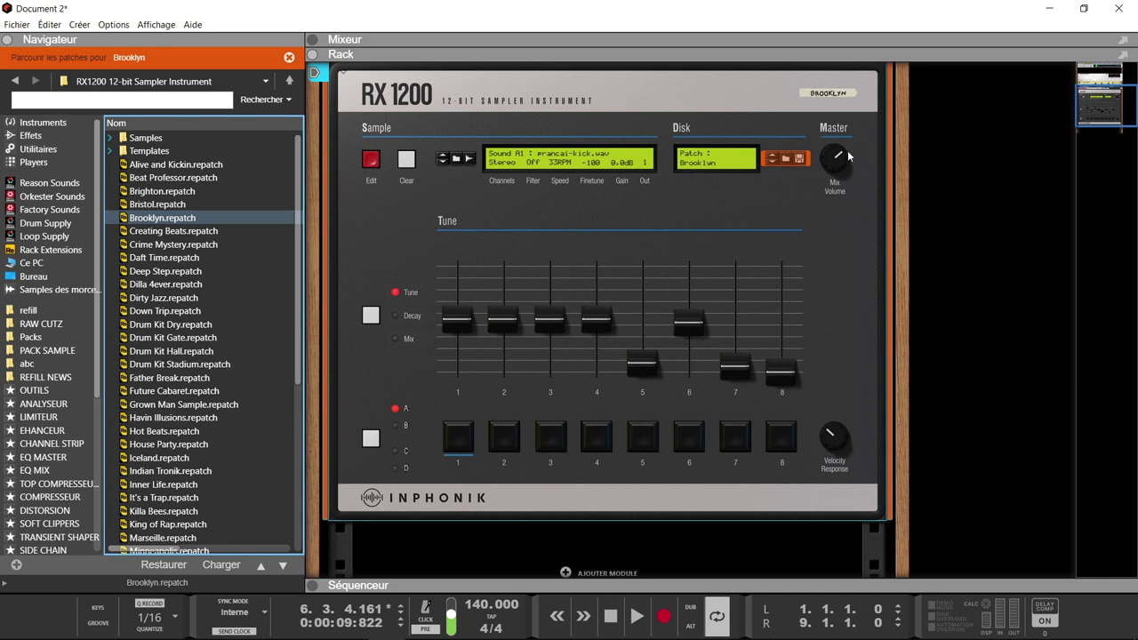
Step: Open the sampler's name for editing, leave it, and play pad 1 of bank A
double_click(830, 96)
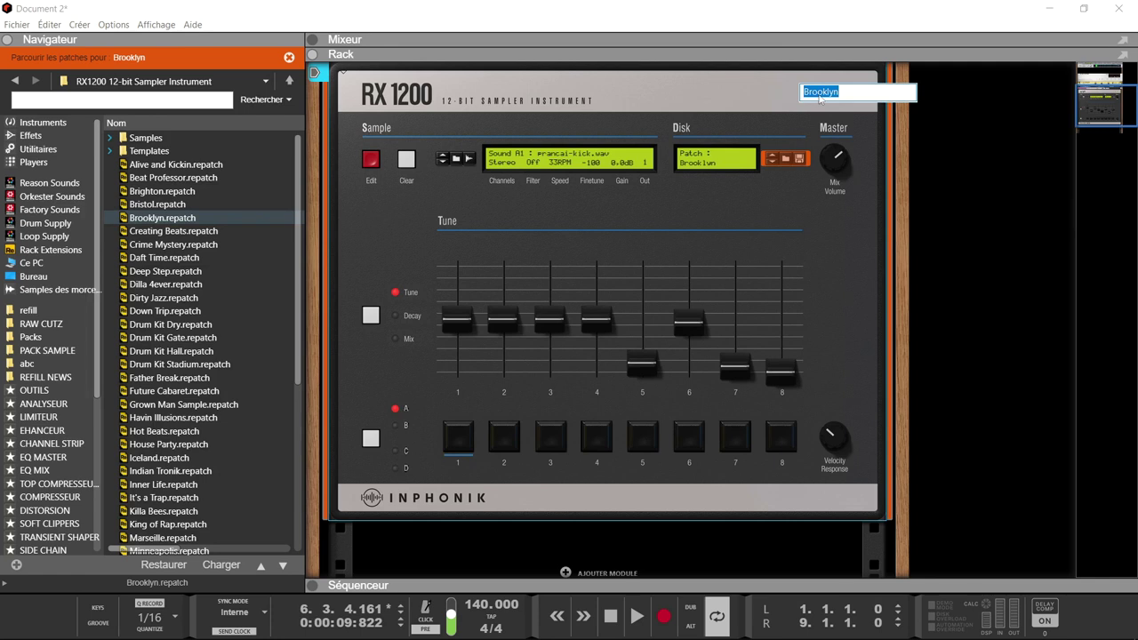
left_click(714, 110)
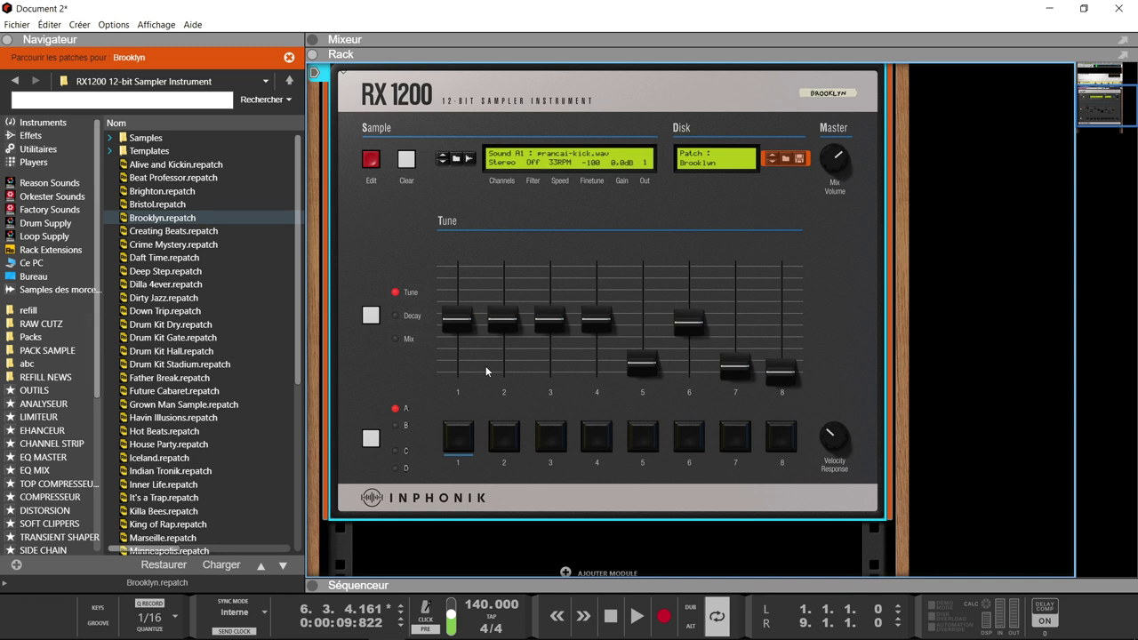
left_click(474, 433)
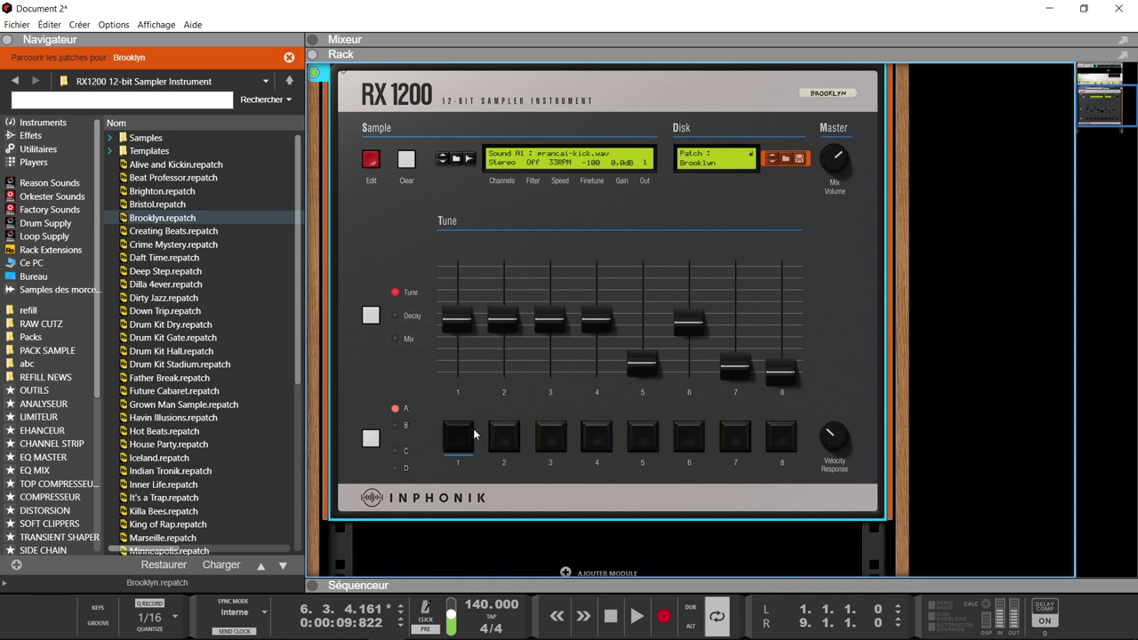
Step: Set the song tempo to 90 BPM
left_click(481, 608)
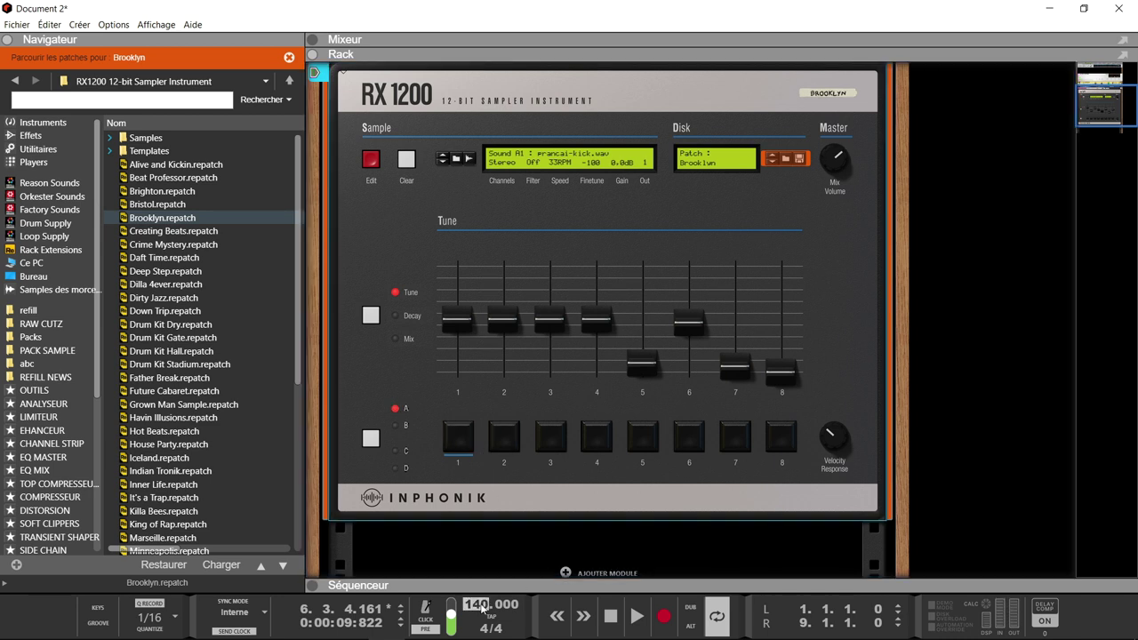
type("90")
key("Return")
Step: Adjust the Velocity Response of the RX1200 slightly
mouse_move(833, 442)
left_click_drag(834, 442, 829, 442)
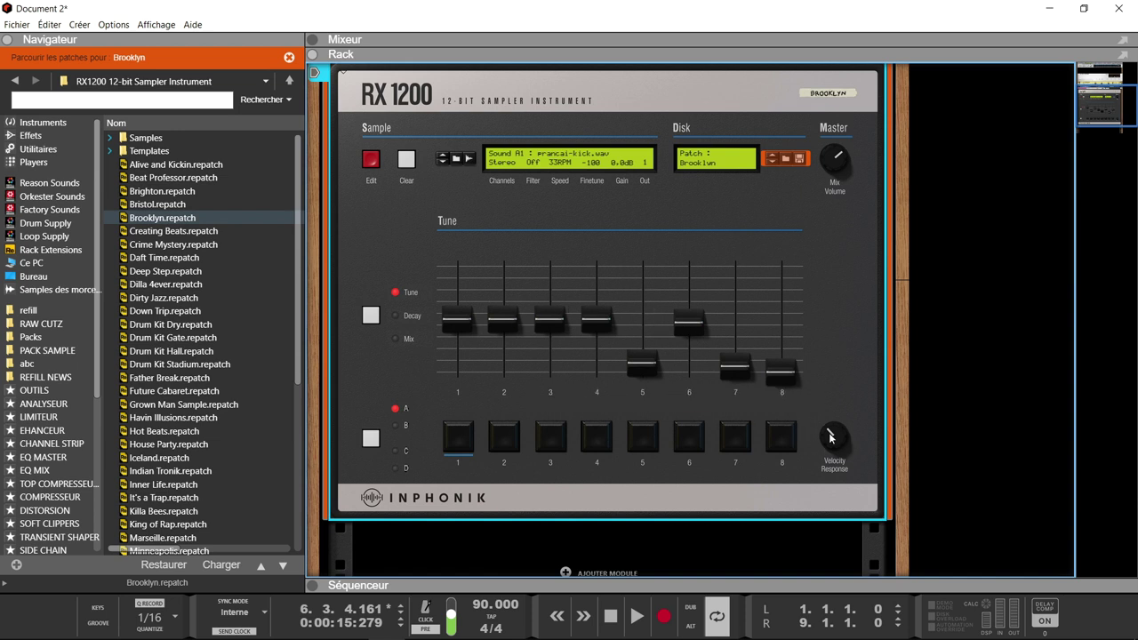
mouse_move(830, 436)
left_mouse_down()
mouse_move(820, 458)
mouse_move(815, 436)
left_mouse_up()
Step: Show the sequencer below the rack and enlarge it to reveal the Brooklyn track
left_click(310, 586)
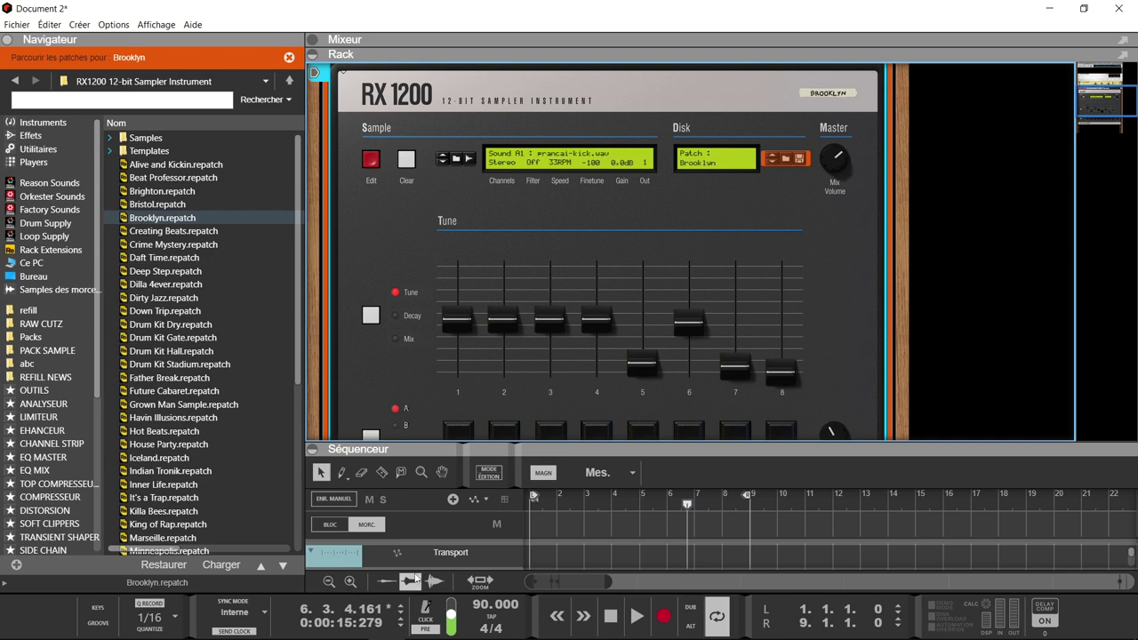
left_click_drag(377, 449, 374, 378)
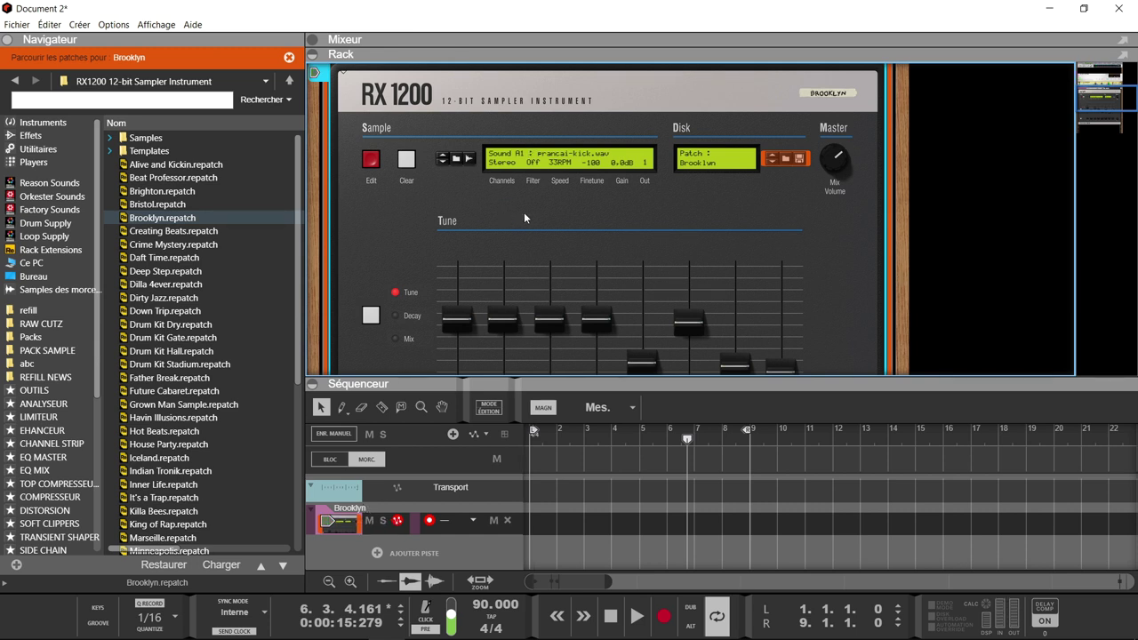
scroll(524, 212, "down", 3)
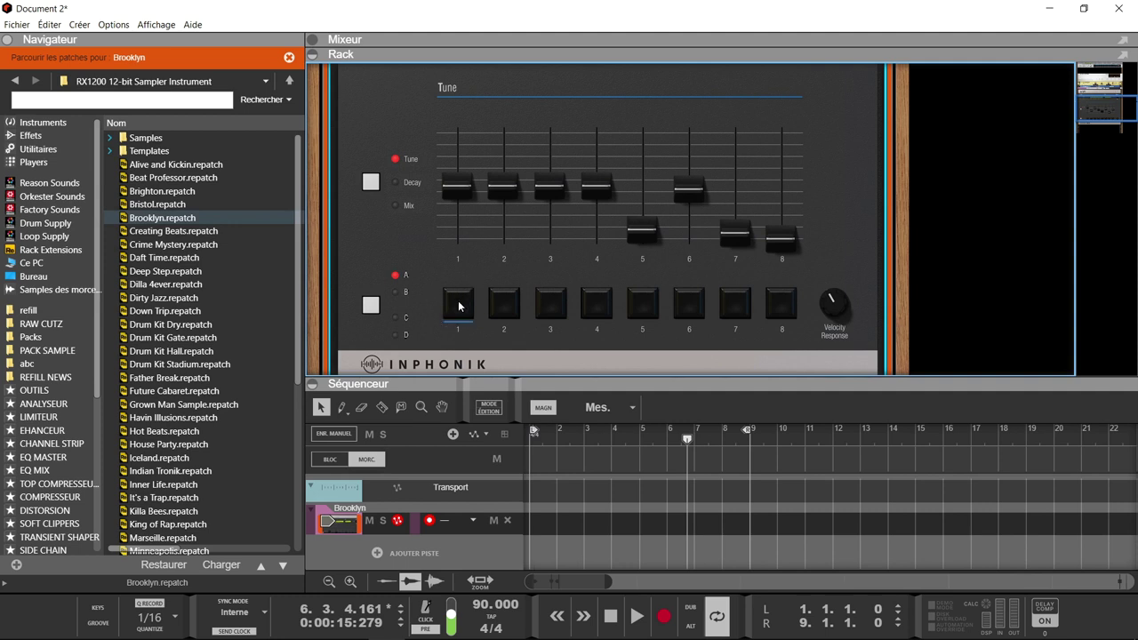
scroll(459, 306, "up", 3)
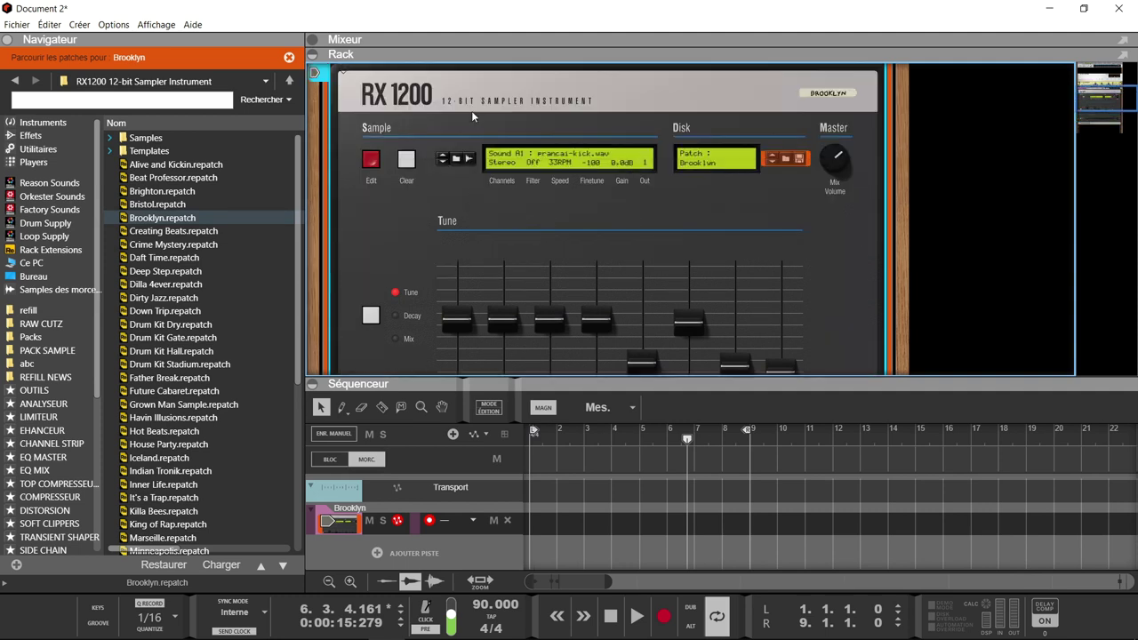
Step: Browse the samples for sound A1 and audition the Djfurtif kicks 1 through 7 in the KICK folder
left_click(454, 160)
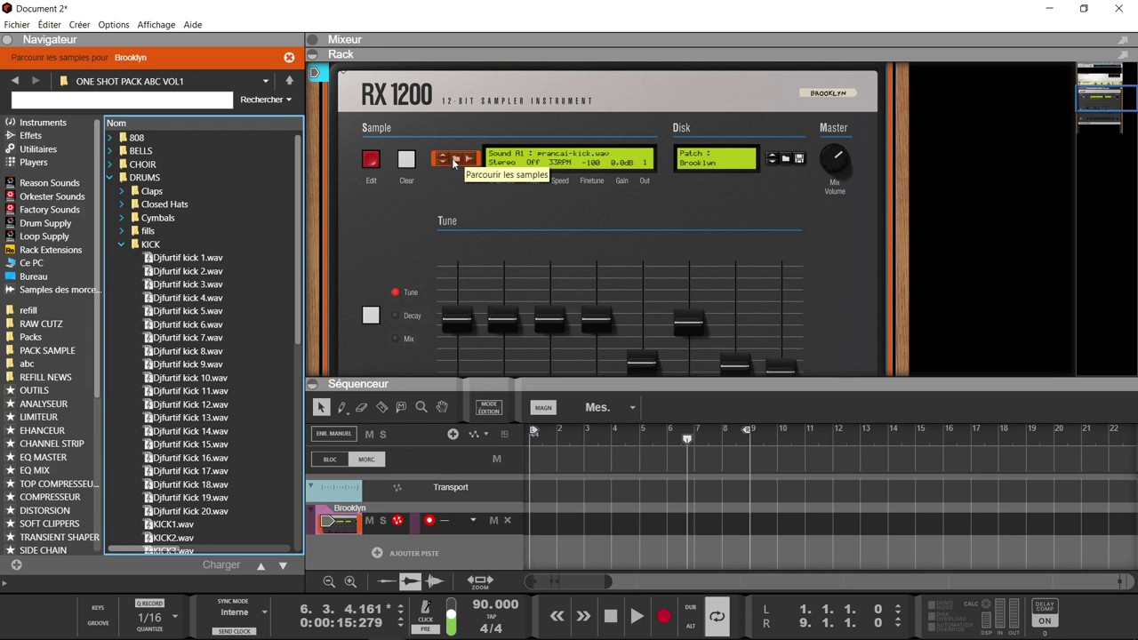
left_click(203, 260)
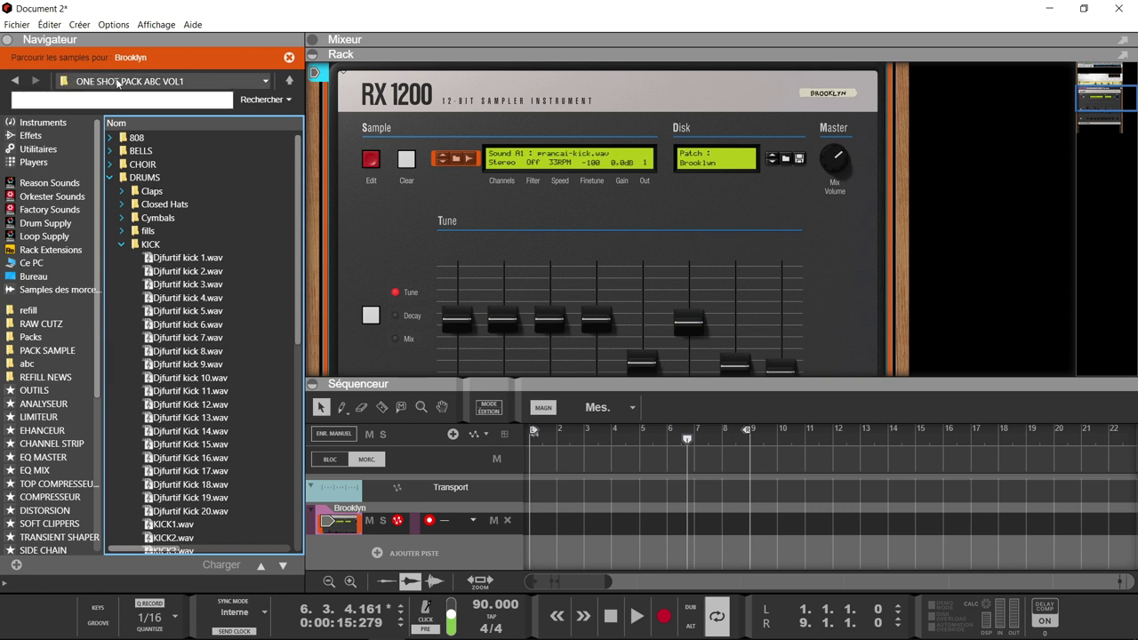
left_click(186, 258)
left_click(186, 271)
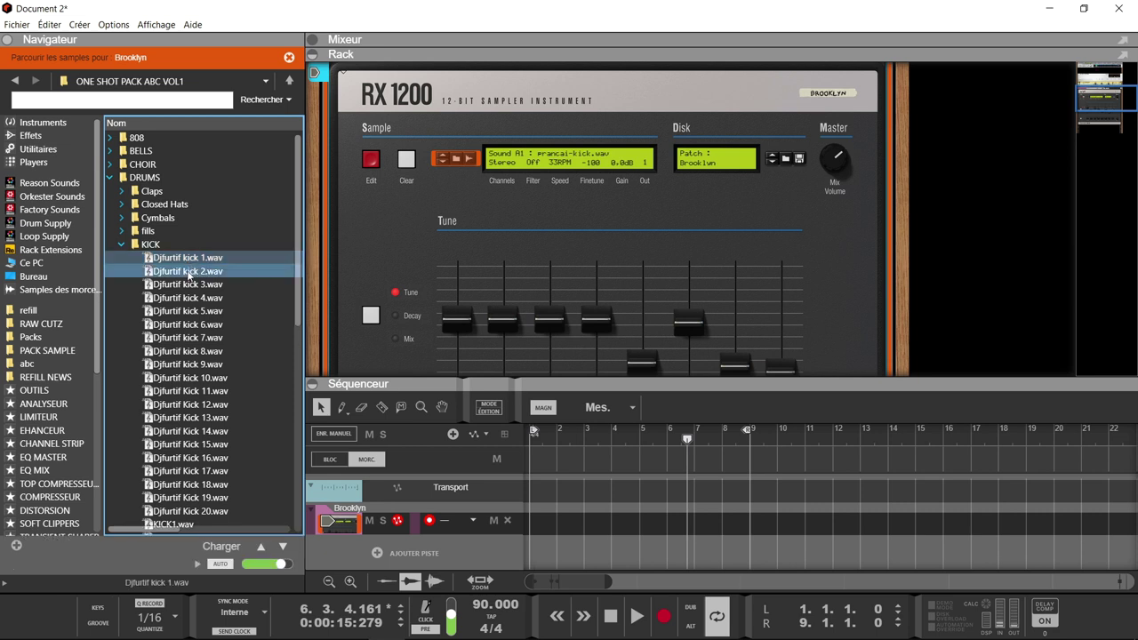
left_click(186, 284)
left_click(186, 298)
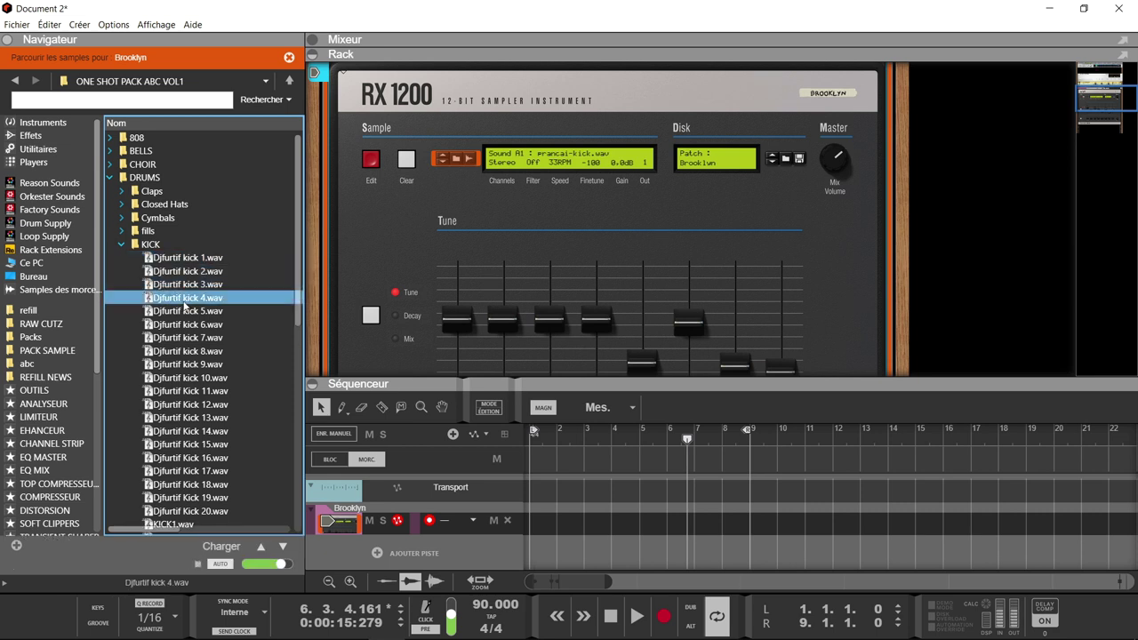
left_click(188, 311)
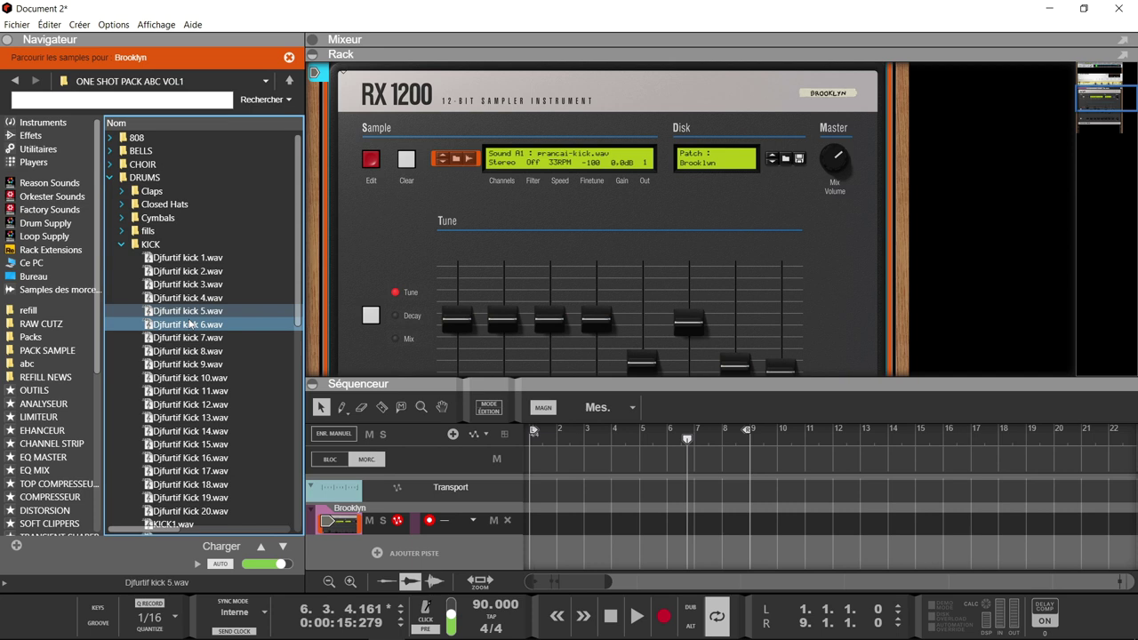
left_click(189, 311)
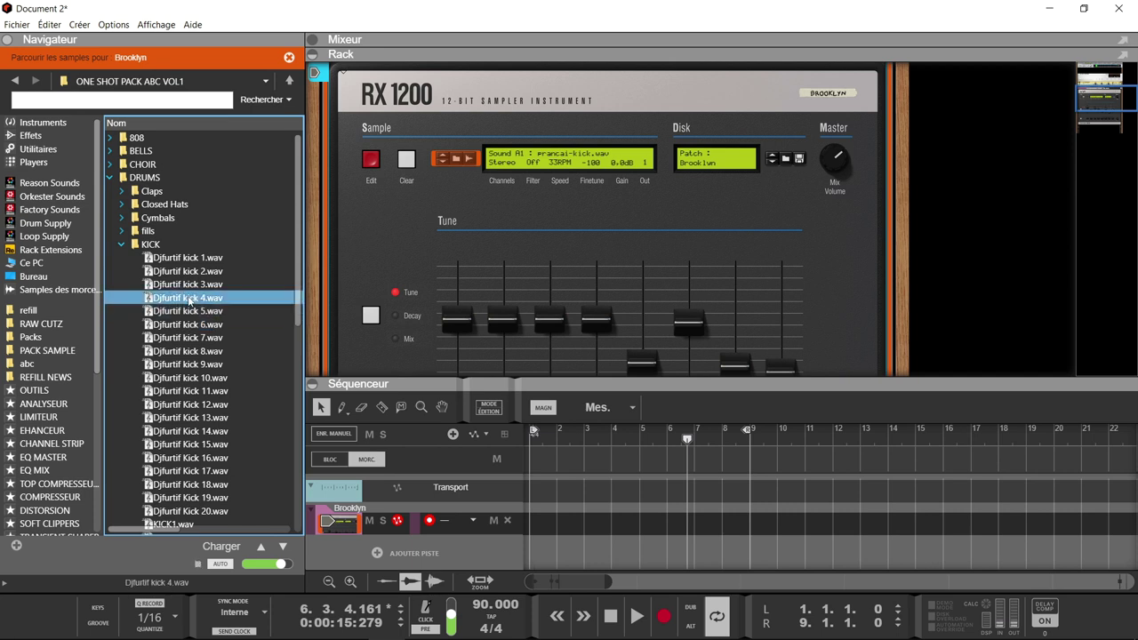
left_click(190, 309)
left_click(189, 324)
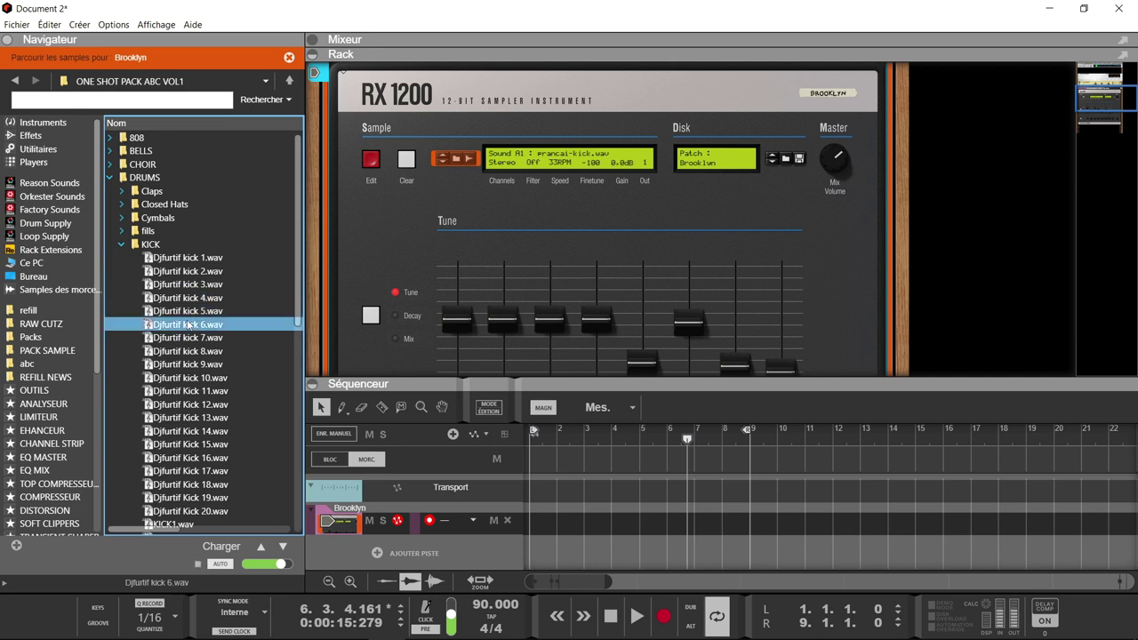
left_click(189, 338)
Step: Compare Djfurtif kick 7.wav with Djfurtif kick 8.wav and load Djfurtif kick 7.wav onto pad 1 of bank A
scroll(422, 255, "down", 3)
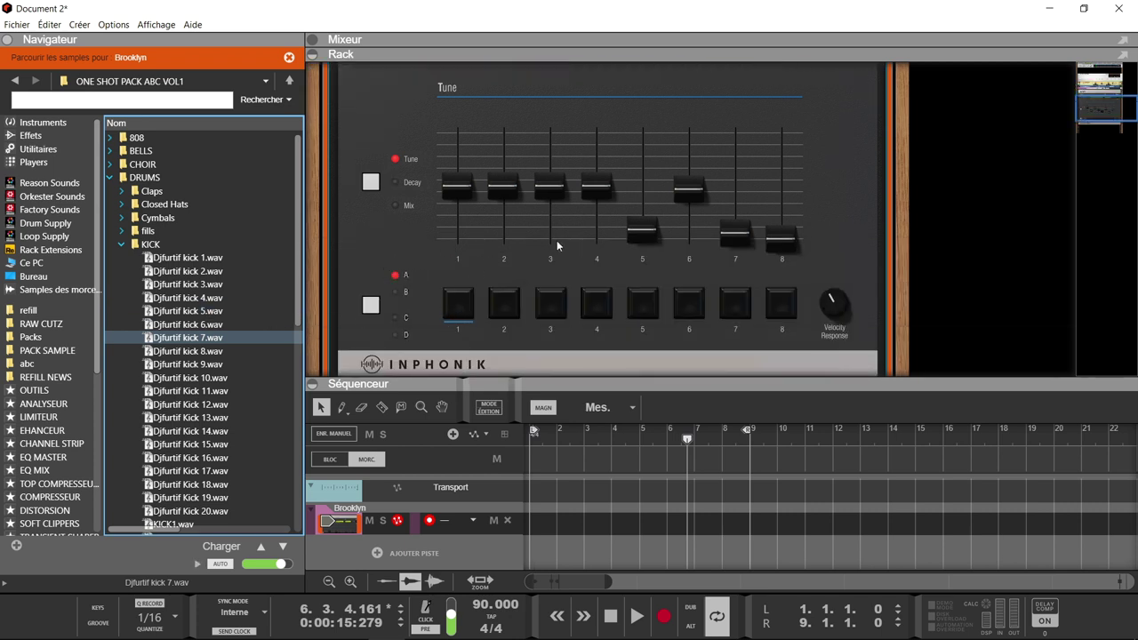
left_click(185, 339)
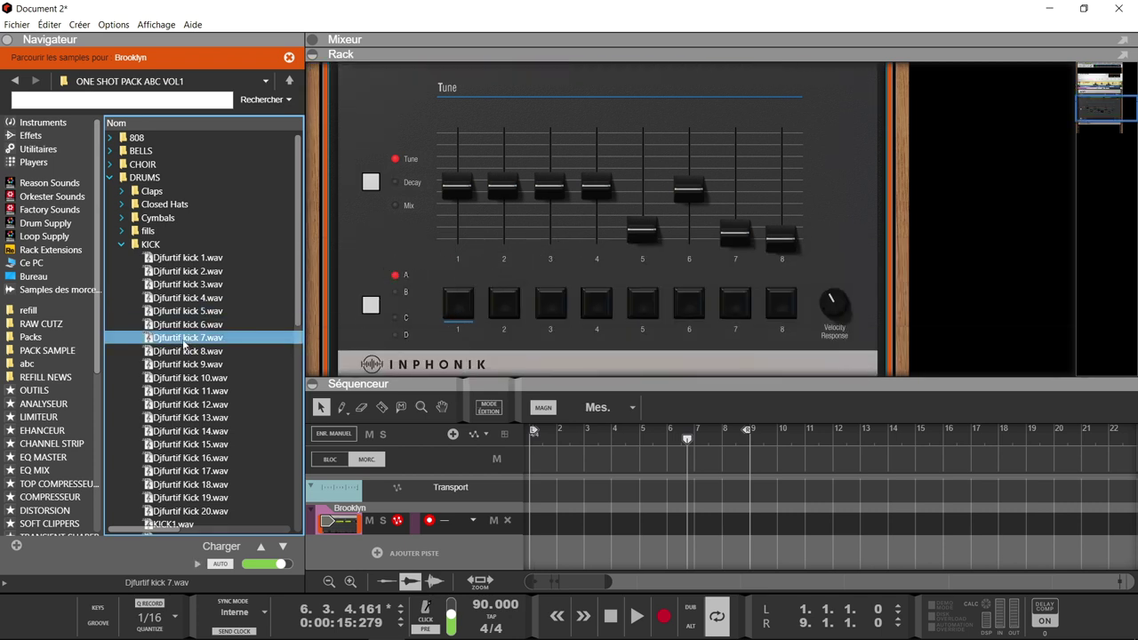
key("Down")
key("Down")
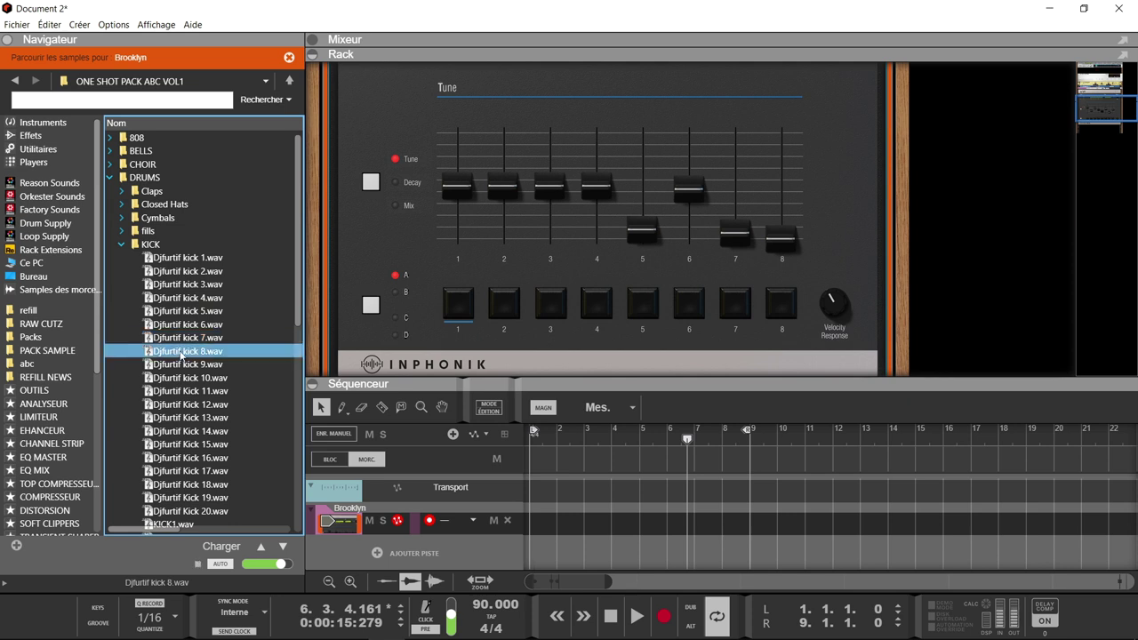
left_click(177, 343)
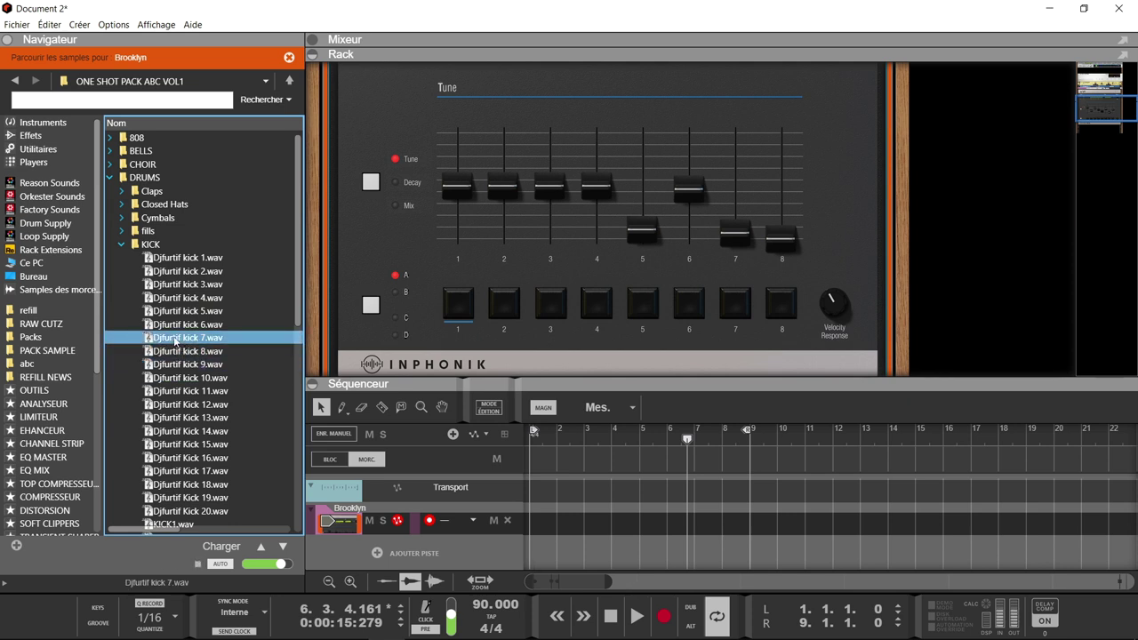
left_click_drag(175, 342, 454, 306)
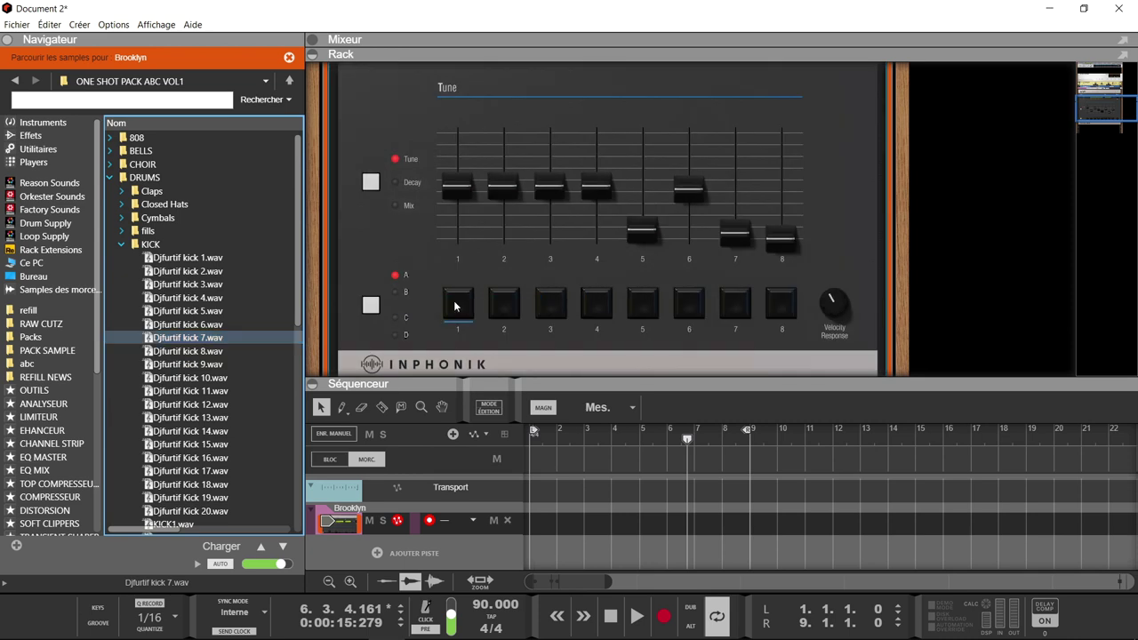
Step: Play pad 1 of bank A several times to hear the loaded kick
left_click(454, 306)
left_click(454, 306)
left_click(455, 306)
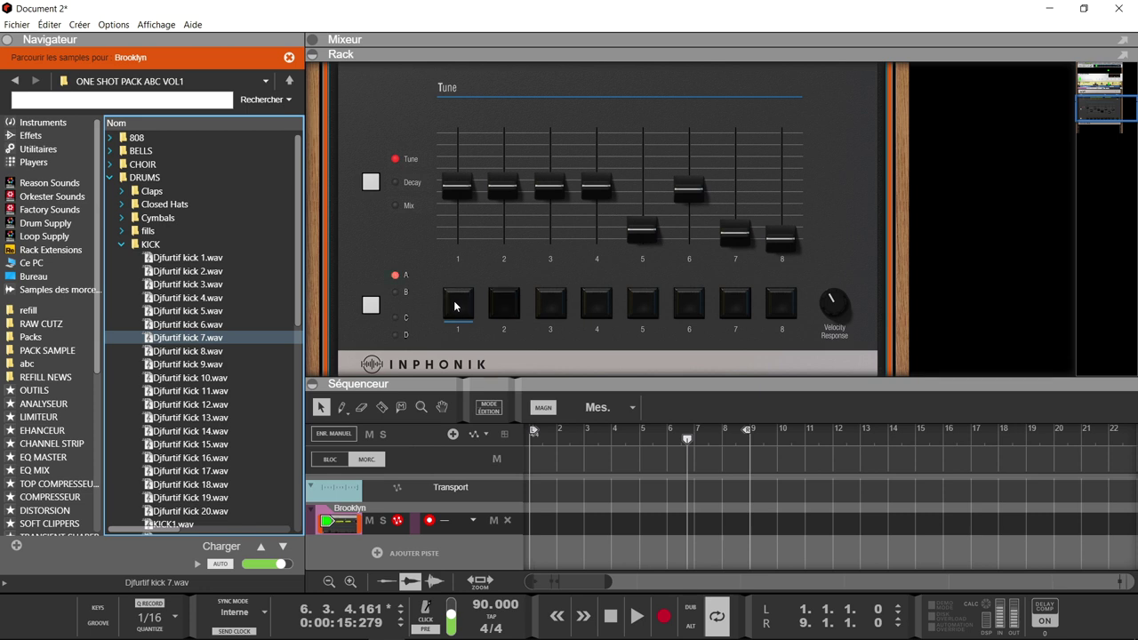
left_click(455, 306)
left_click(455, 305)
left_click(455, 306)
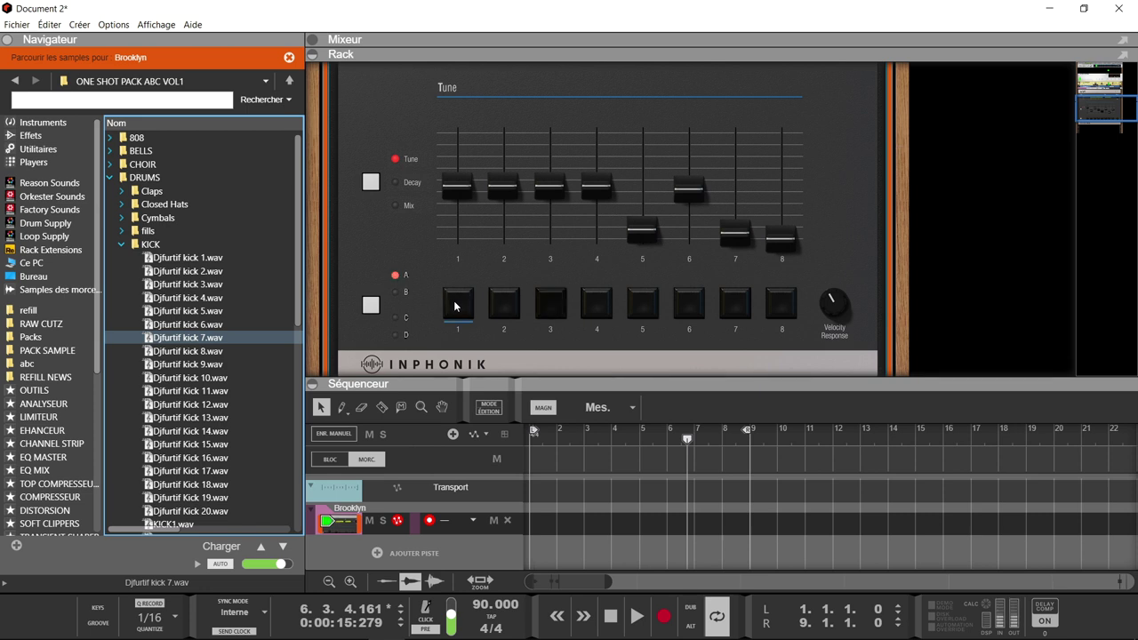
Step: Open the kick sample of sound A1 for editing and crop its end at about 0.29 s
scroll(436, 285, "up", 3)
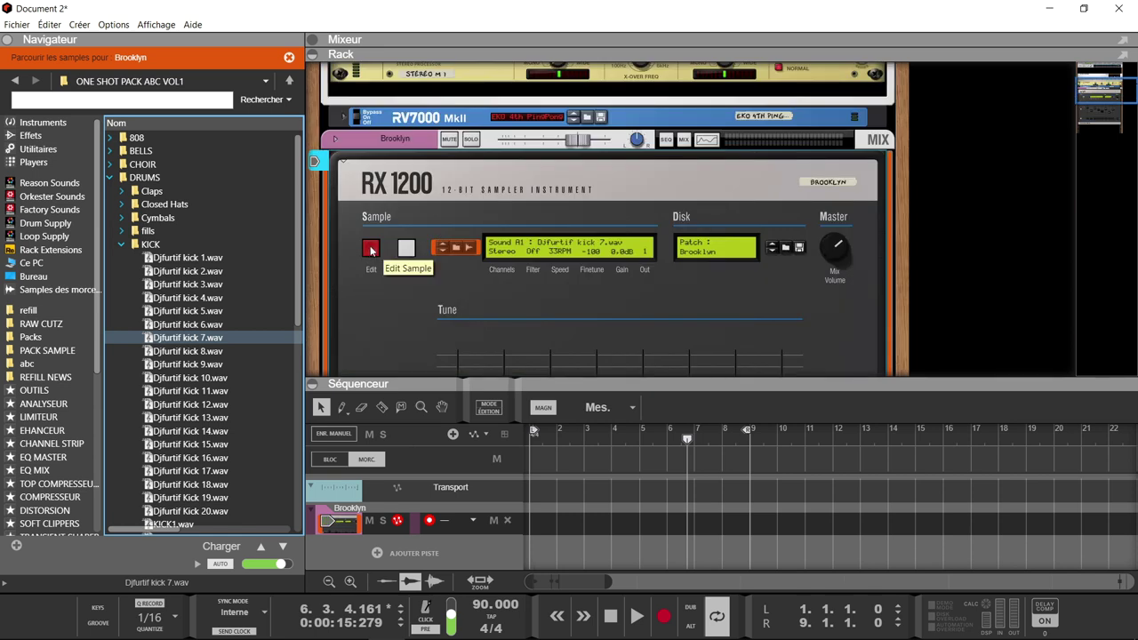
left_click(372, 249)
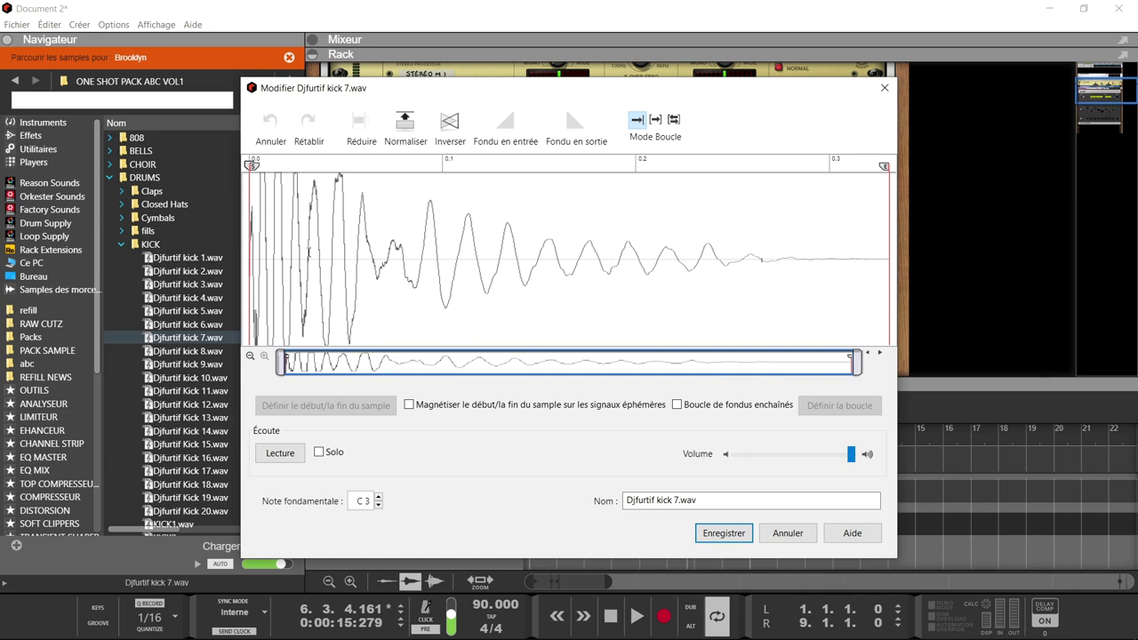
mouse_move(887, 169)
left_mouse_down()
mouse_move(718, 187)
mouse_move(507, 186)
left_mouse_up()
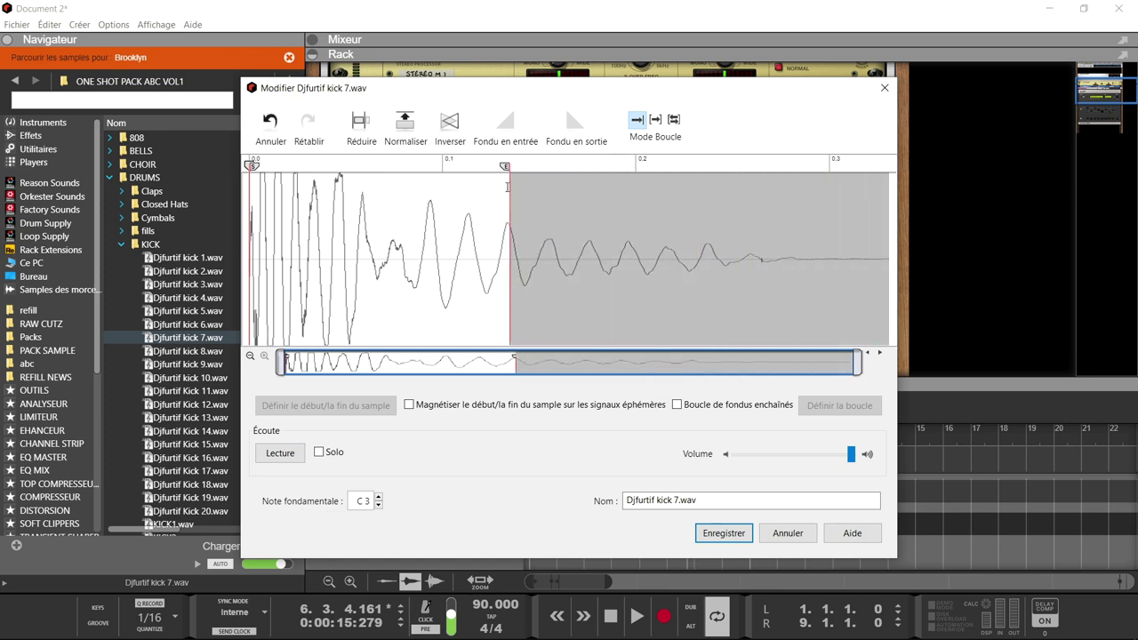
left_click_drag(509, 170, 803, 190)
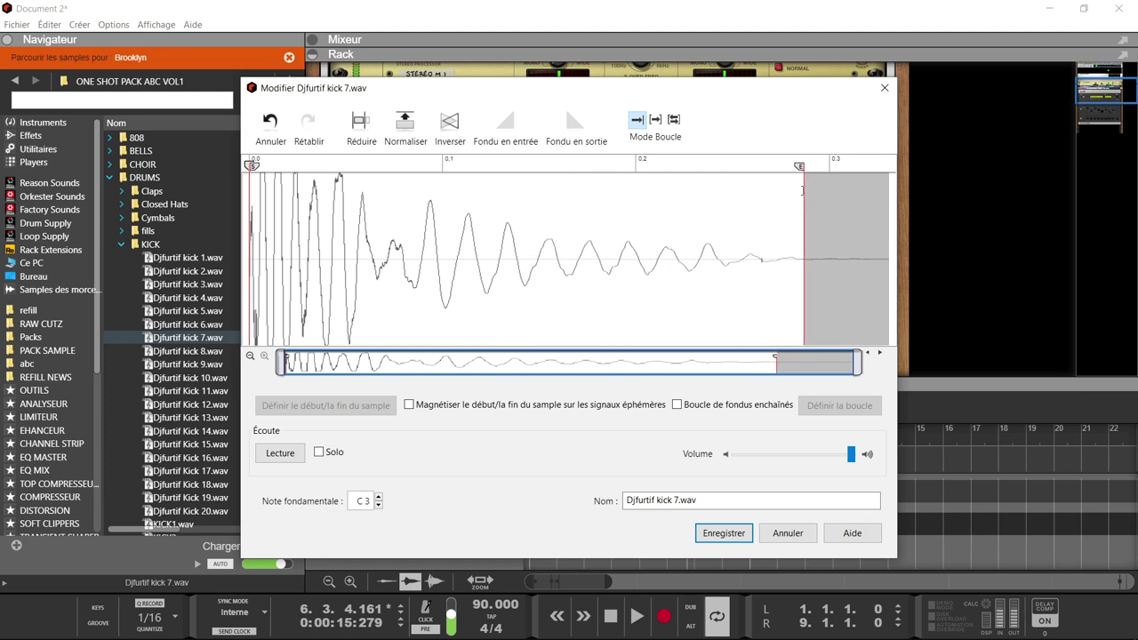
left_click_drag(802, 170, 814, 168)
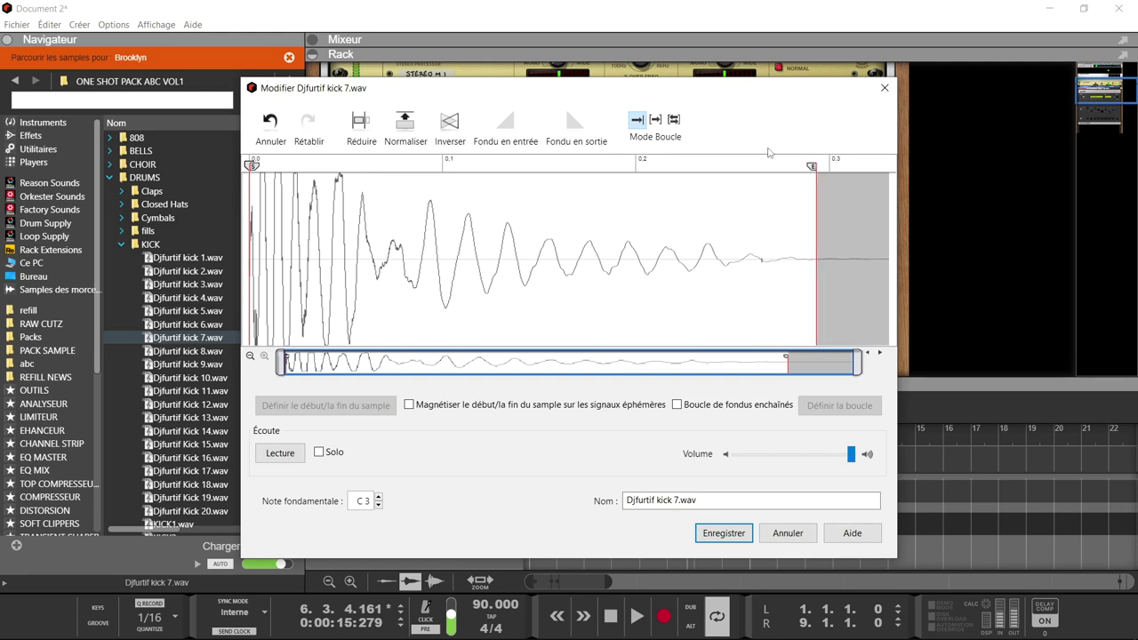
left_click(360, 125)
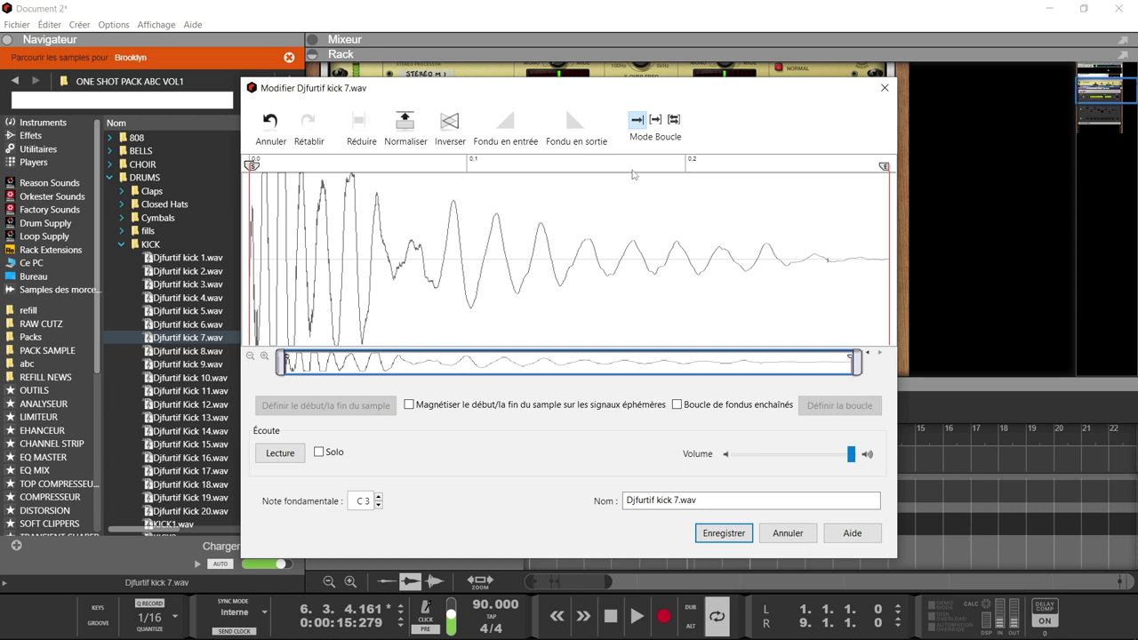
Step: Try reversing the kick sample and turn it back to its original direction
left_click(453, 129)
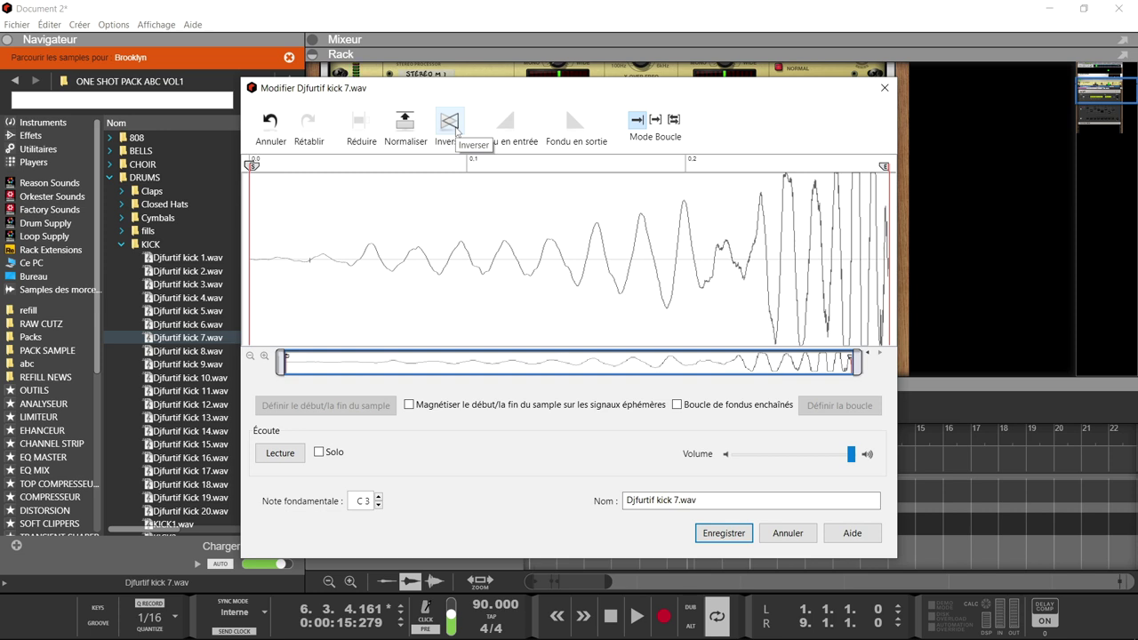
left_click(454, 129)
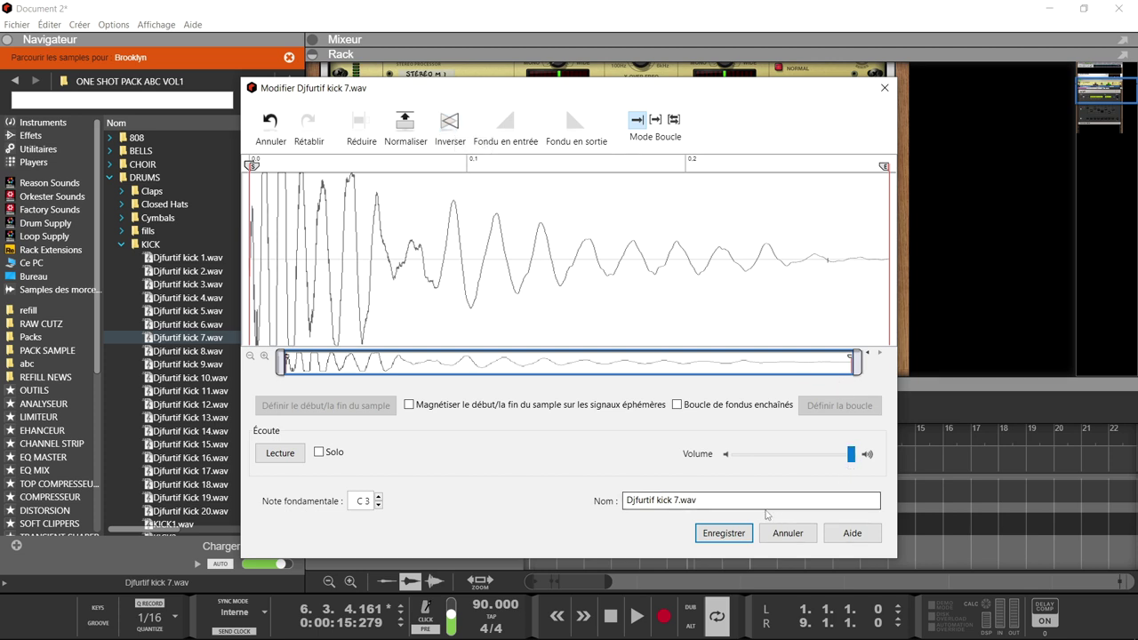
Step: Lower the preview volume in the sample editor and save the edited kick sample
left_click(831, 459)
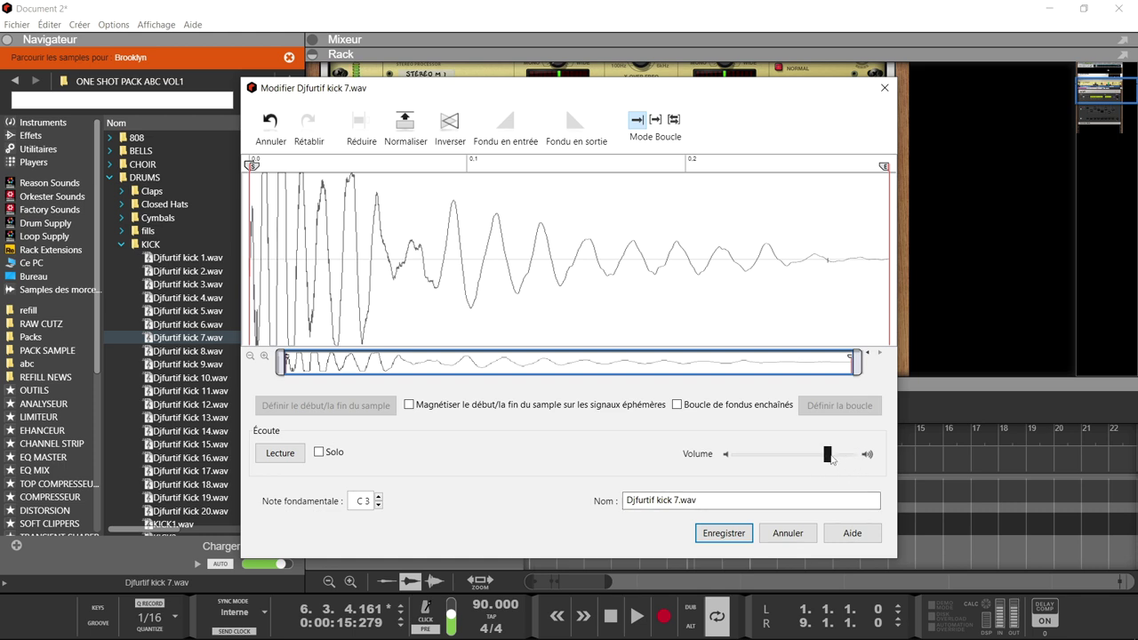
left_click_drag(831, 459, 807, 458)
left_click(734, 532)
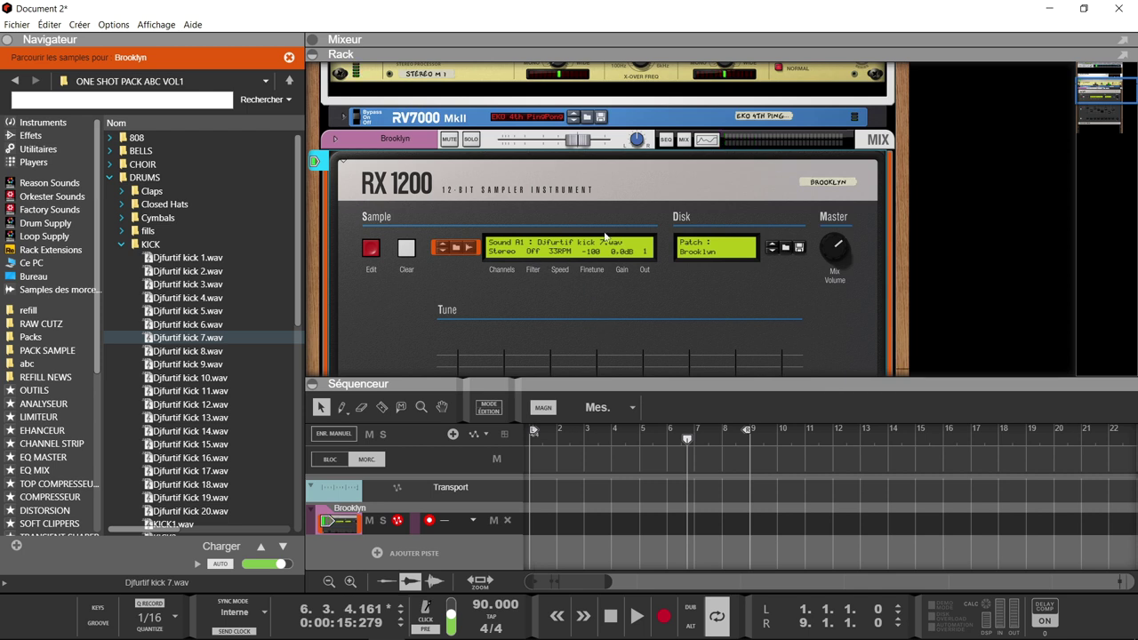
Step: Hide the sequencer, select pad 2 of bank A and set the gain of sound A2 to -4.1 dB
scroll(569, 272, "down", 1)
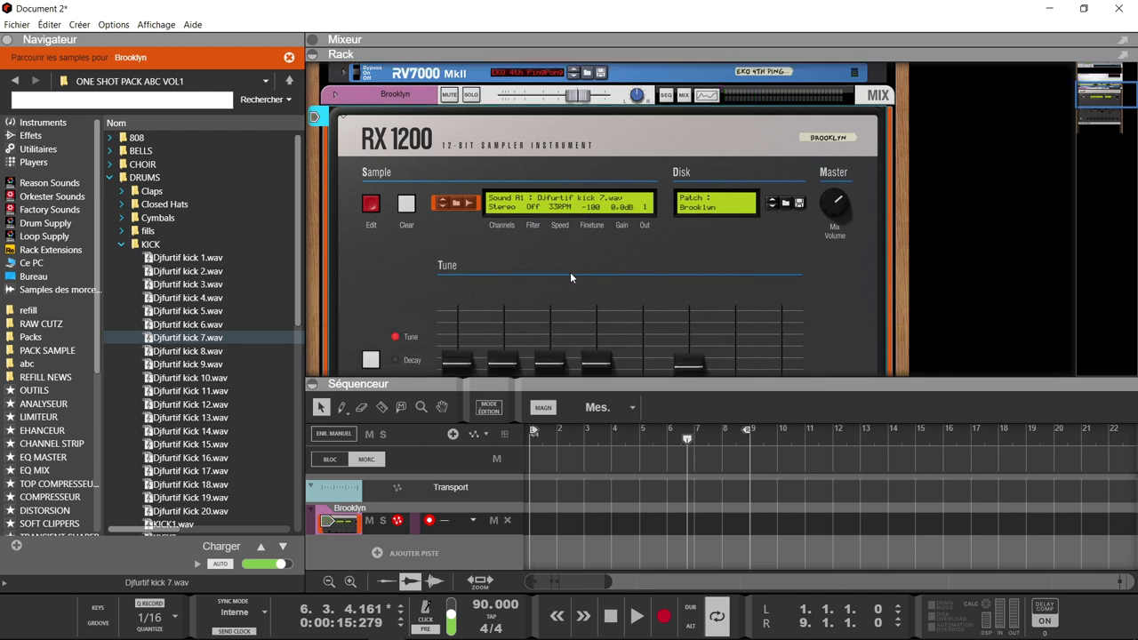
left_click(315, 385)
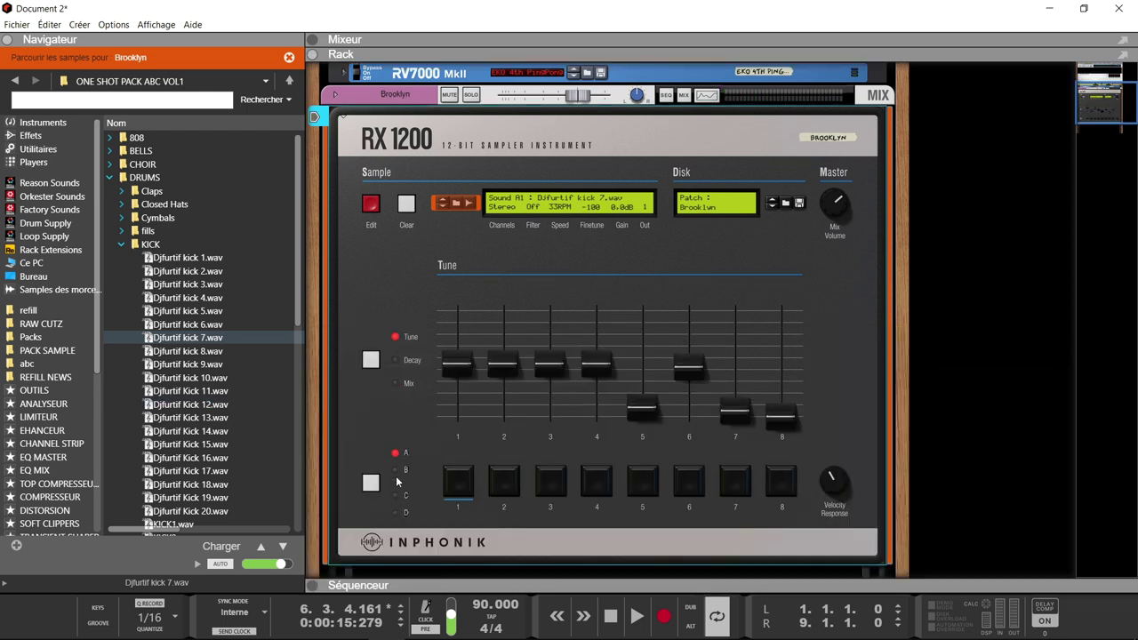
left_click(503, 495)
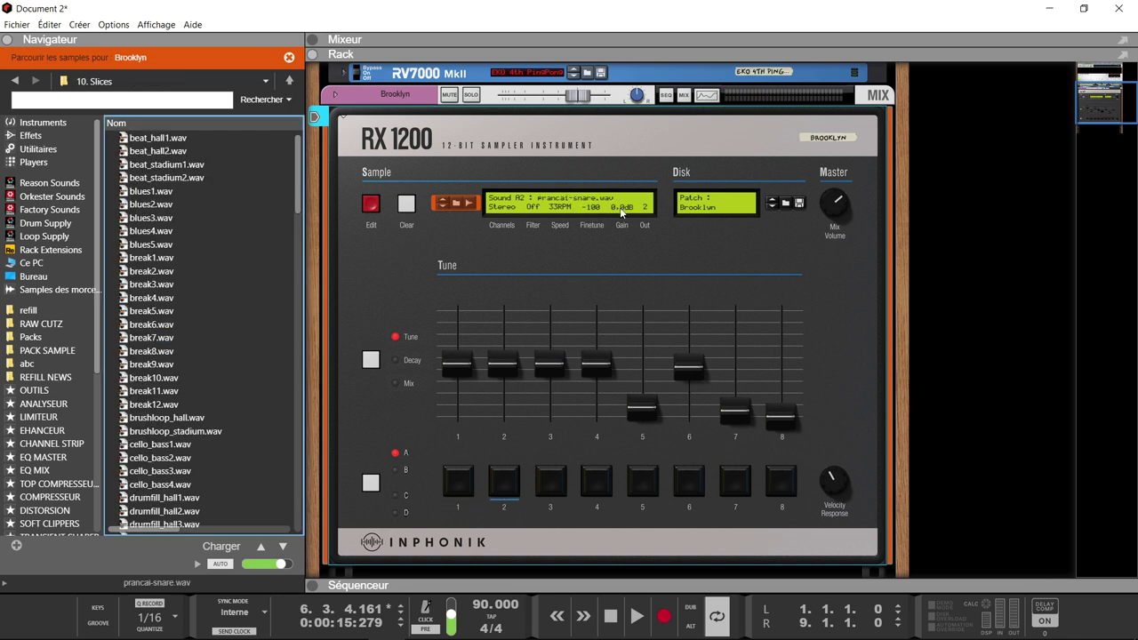
left_click_drag(620, 207, 615, 229)
Step: Lower the gain of sound A2 to -4.1 dB and bring the sequencer back into view
scroll(616, 222, "down", 3)
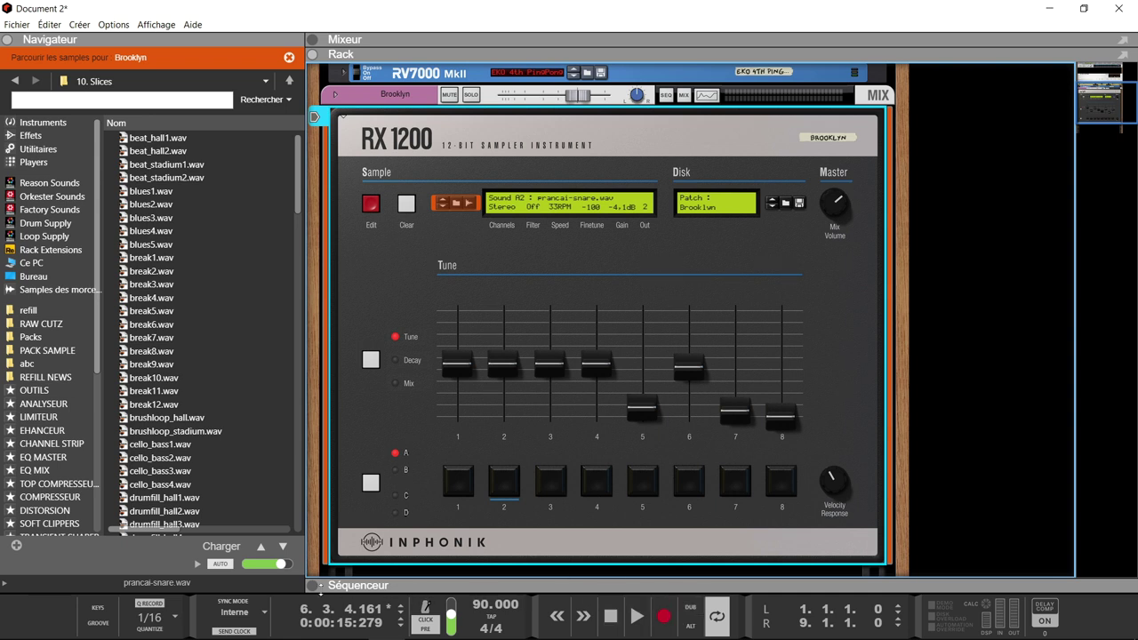
left_click(320, 591)
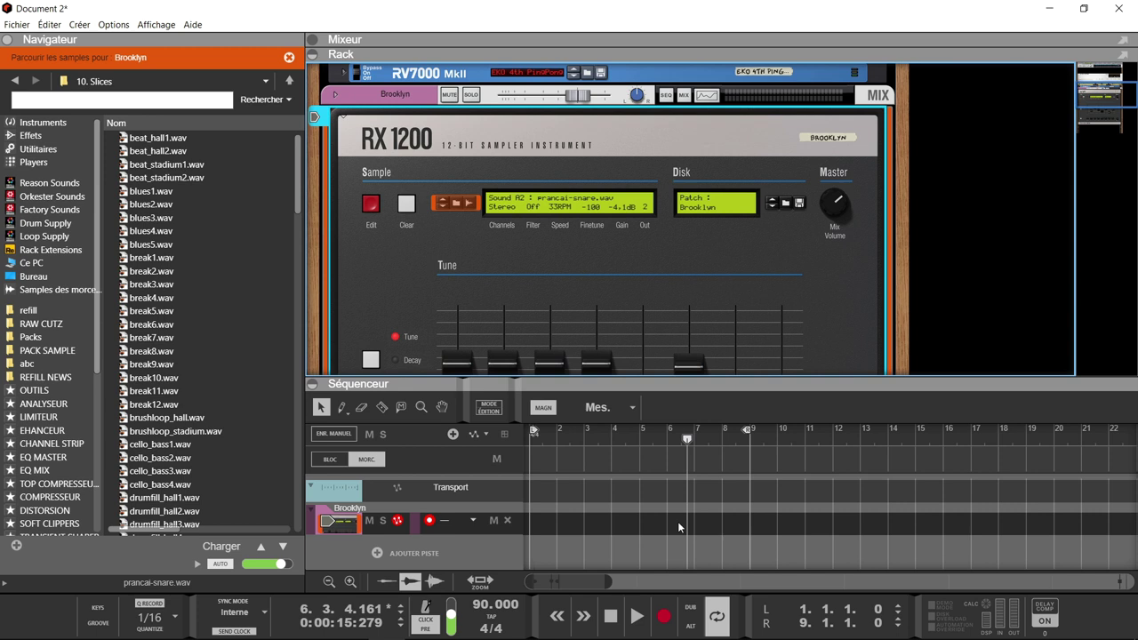
Step: Record a first pattern layer on the Brooklyn track from bar 1 to bar 9 and stop playback
key("Home")
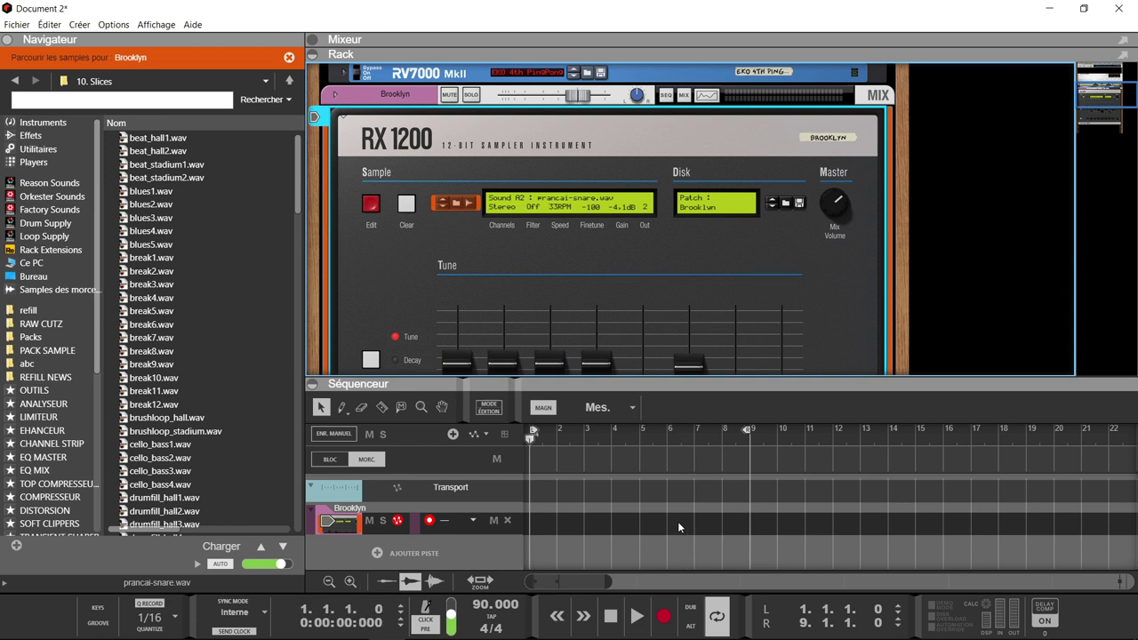
key("ctrl+Return")
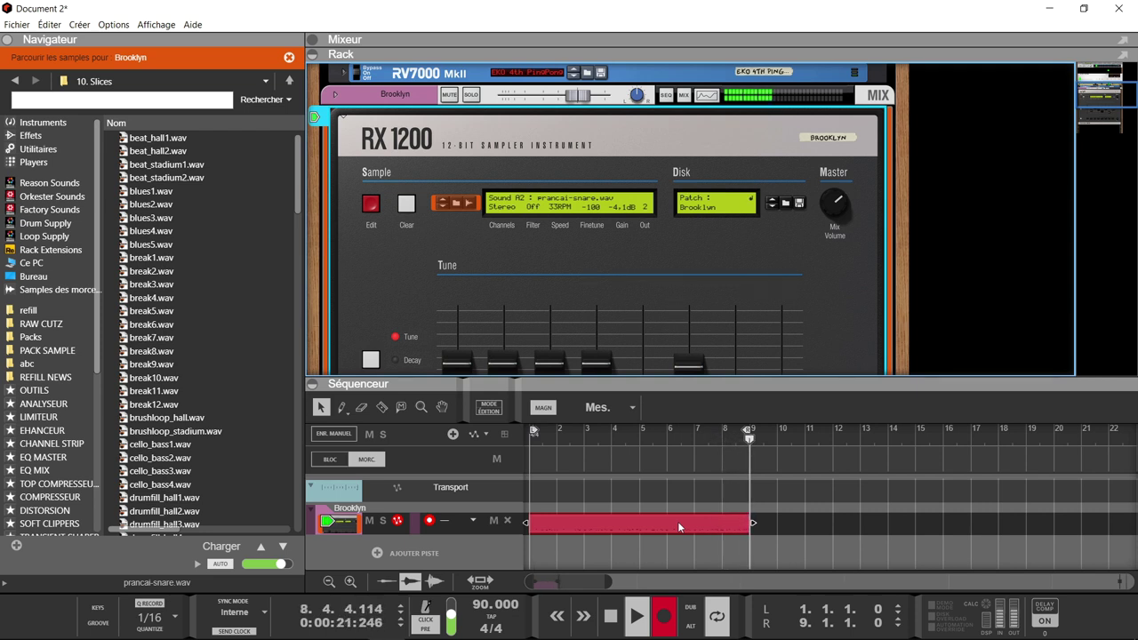
key("ctrl+Return")
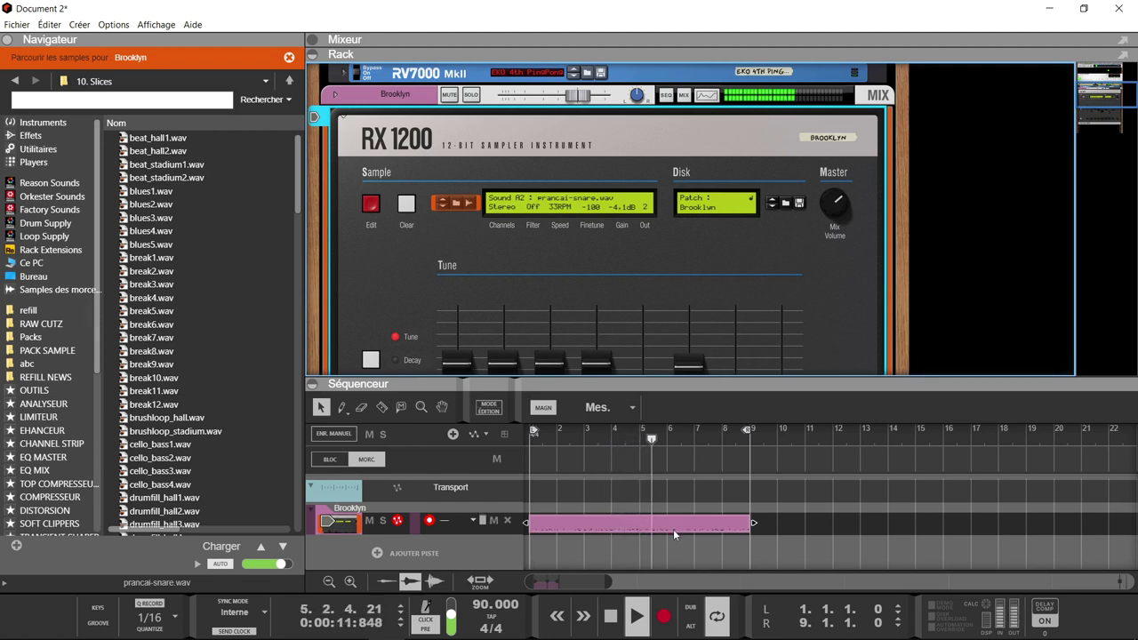
key("space")
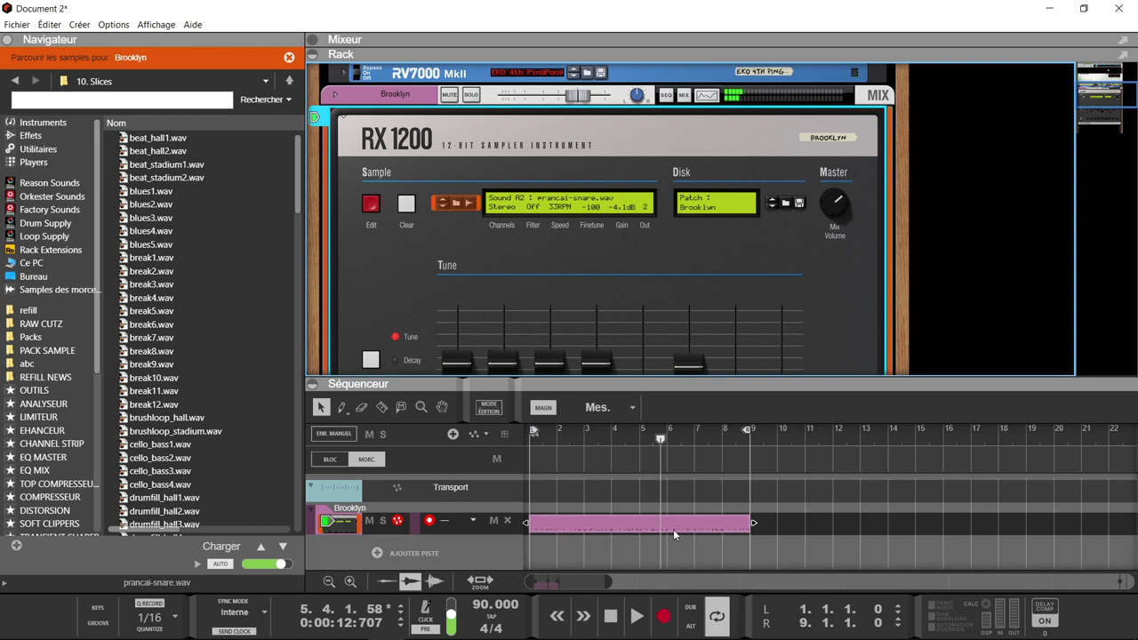
Step: Overdub two more pattern layers onto the Brooklyn clip, starting each pass at bar 1, and stop the transport
key("Home")
key("ctrl+Return")
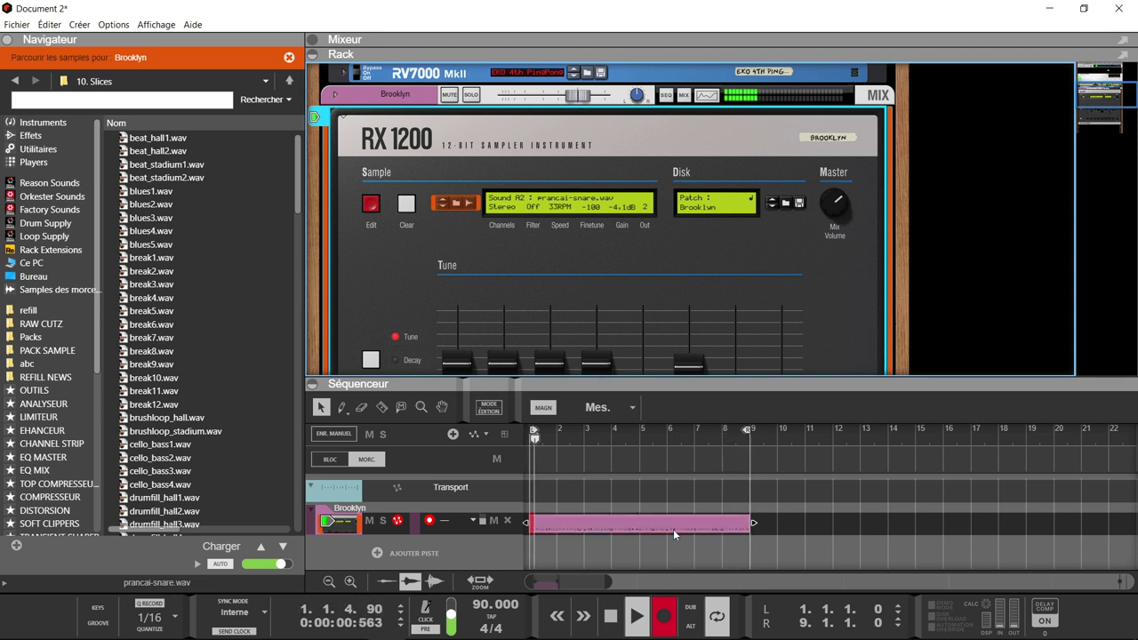
key("ctrl+Return")
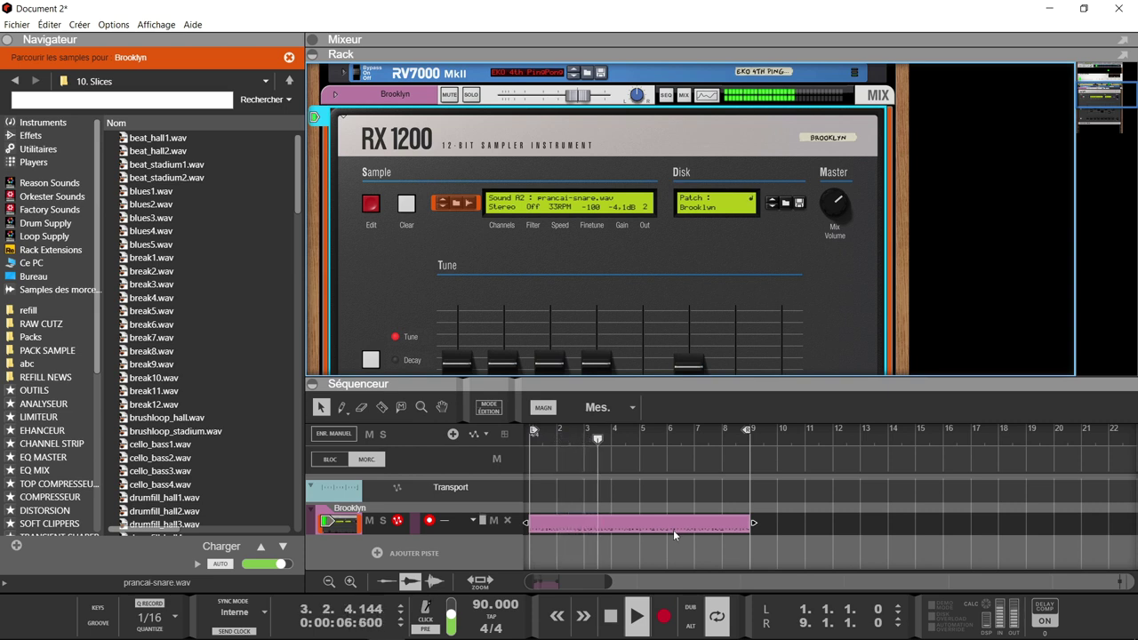
key("space")
key("Home")
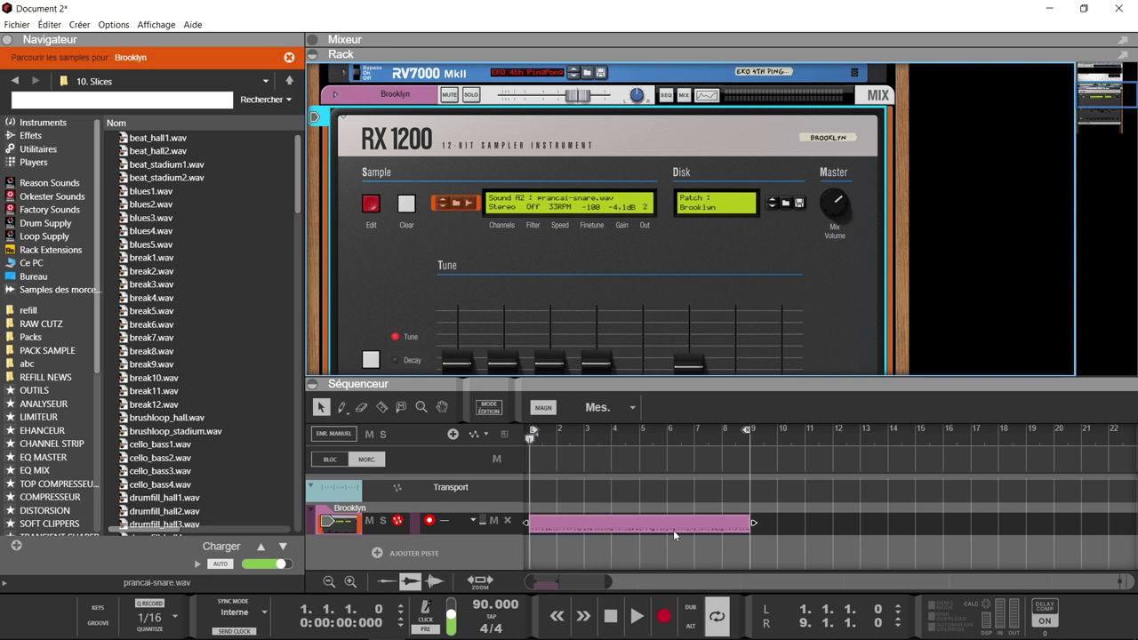
key("ctrl+Return")
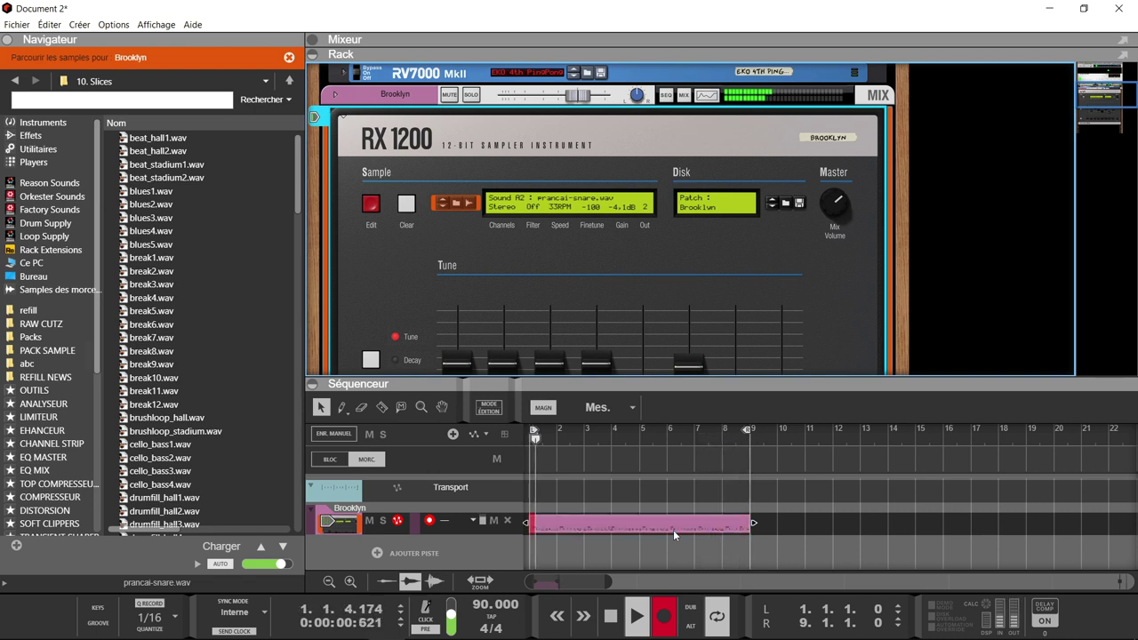
key("space")
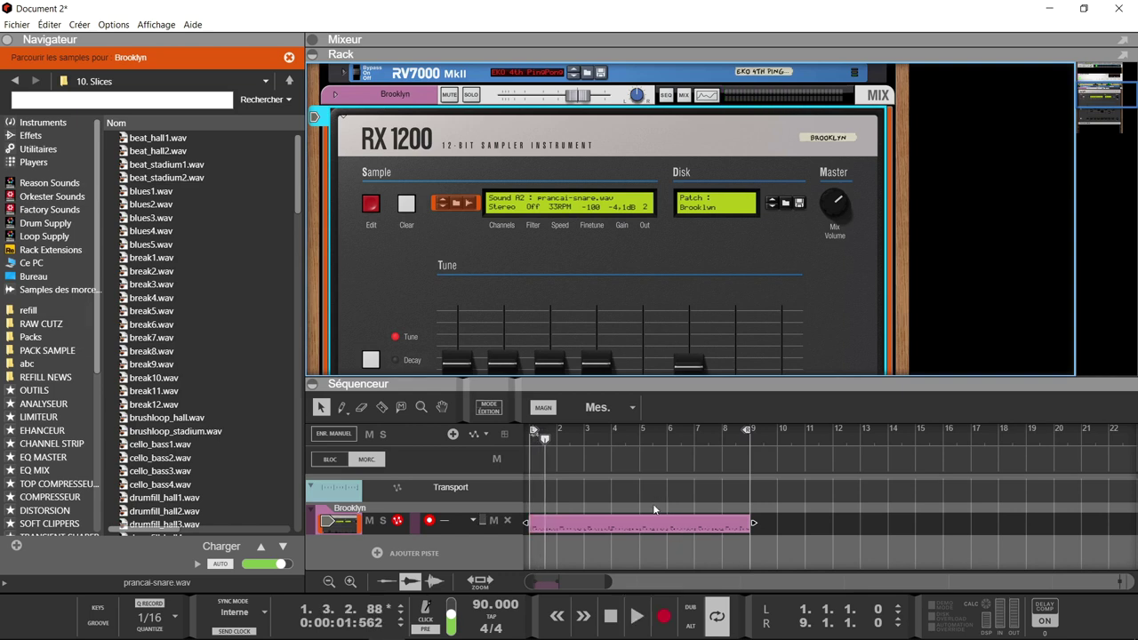
Step: Select the recorded clip, and select pads 3 and 4 of bank A to check the hi-hats' output assignments
left_click(537, 549)
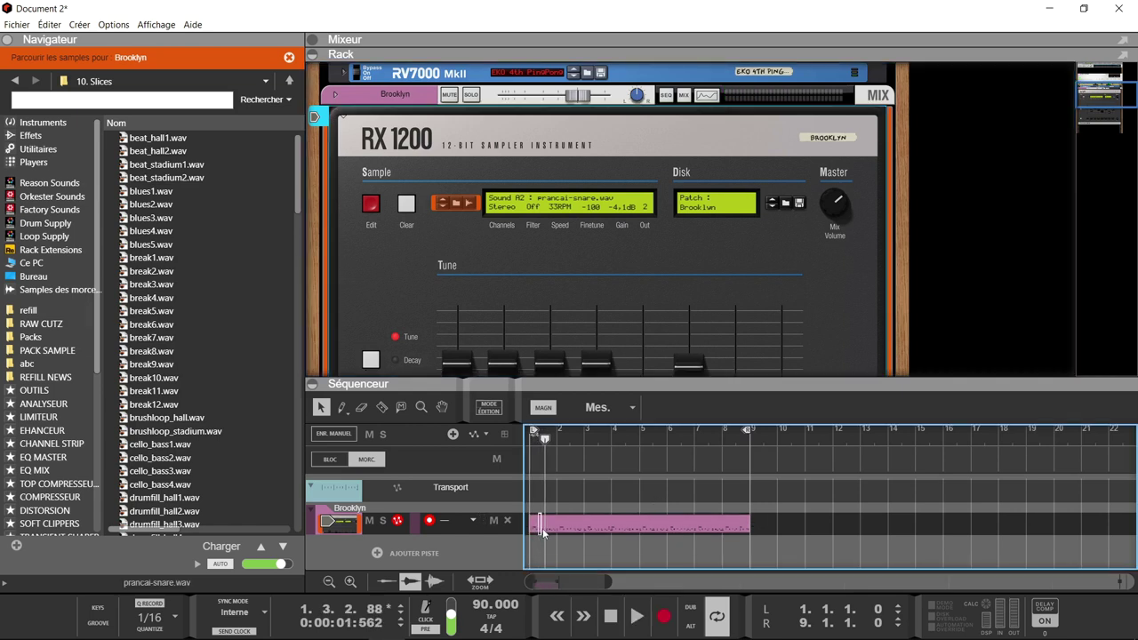
left_click_drag(545, 526, 571, 553)
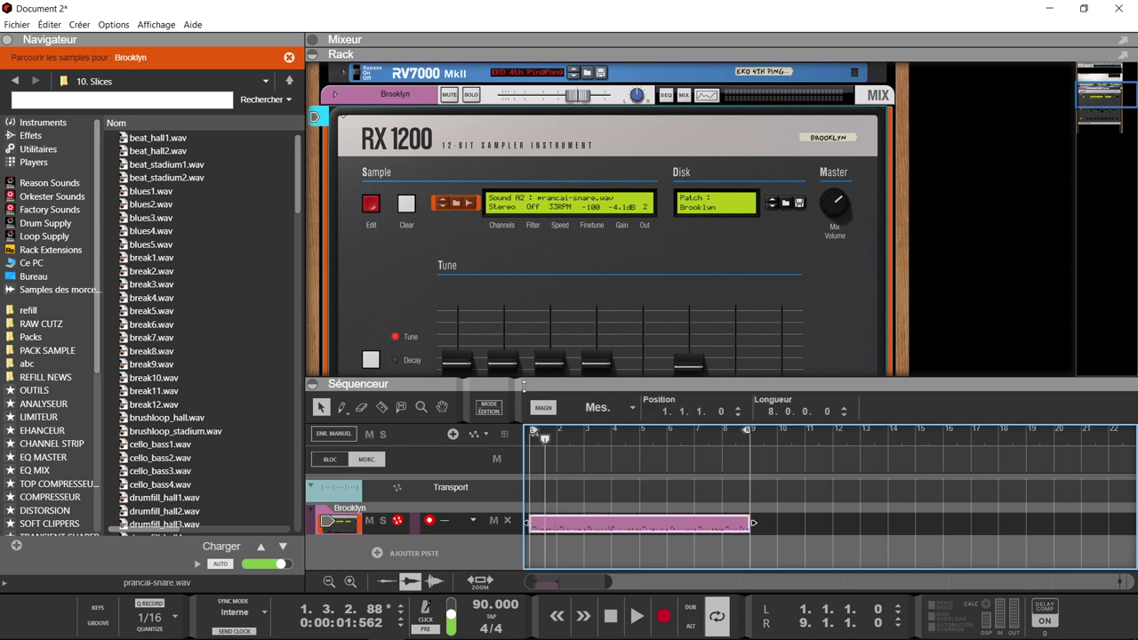
scroll(533, 306, "down", 3)
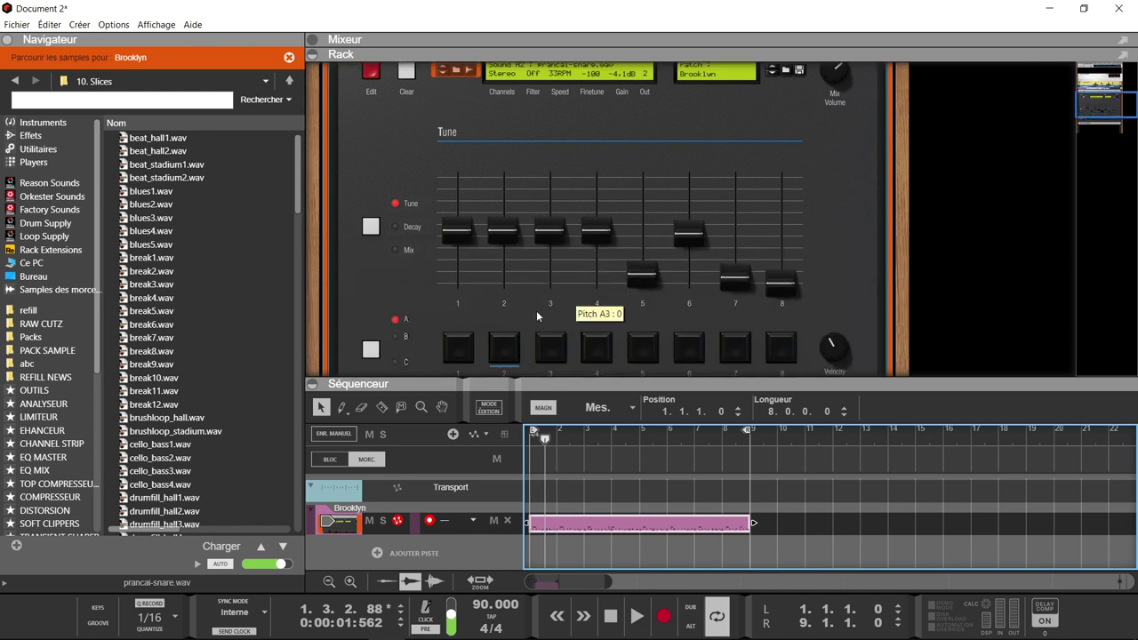
left_click(550, 351)
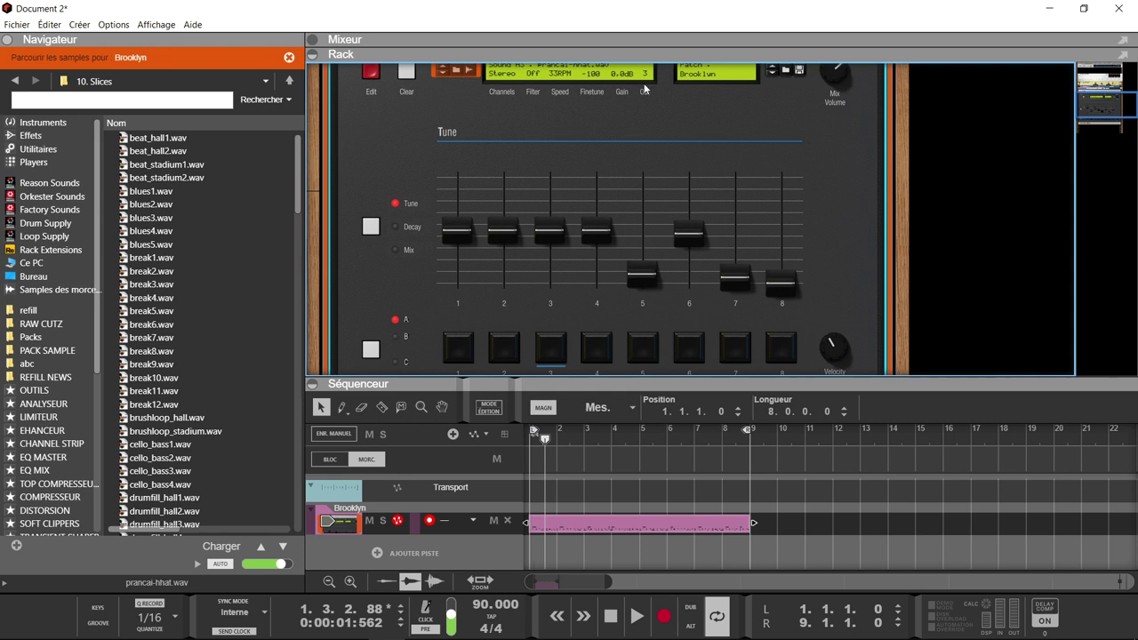
left_click(594, 359)
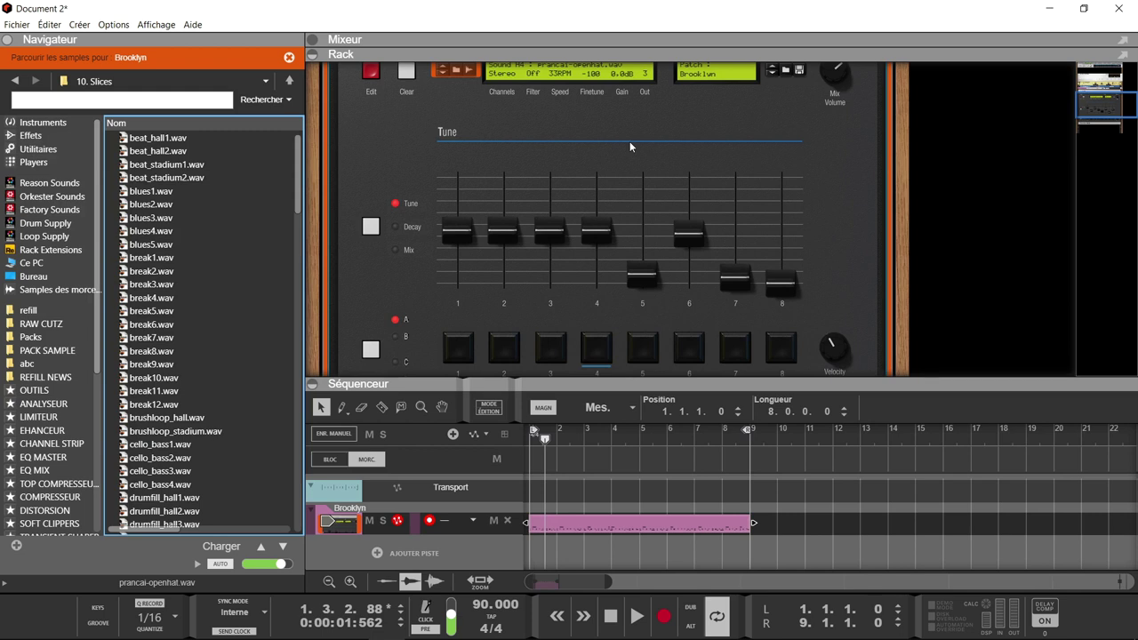
Step: Play back the recorded beat from the start of the song and stop it
key("space")
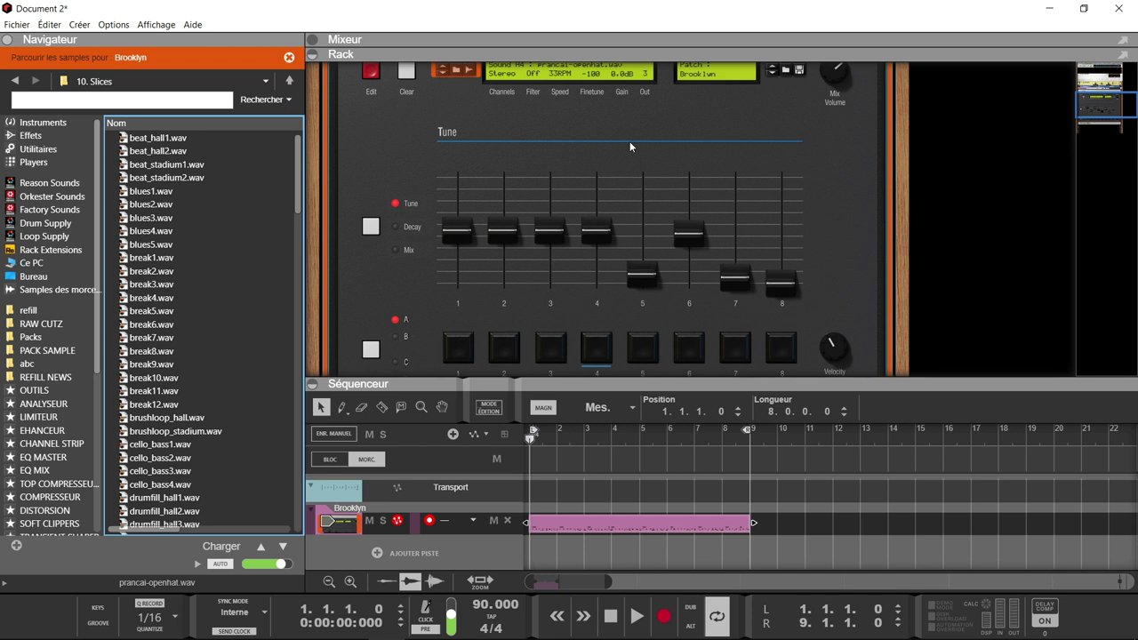
key("space")
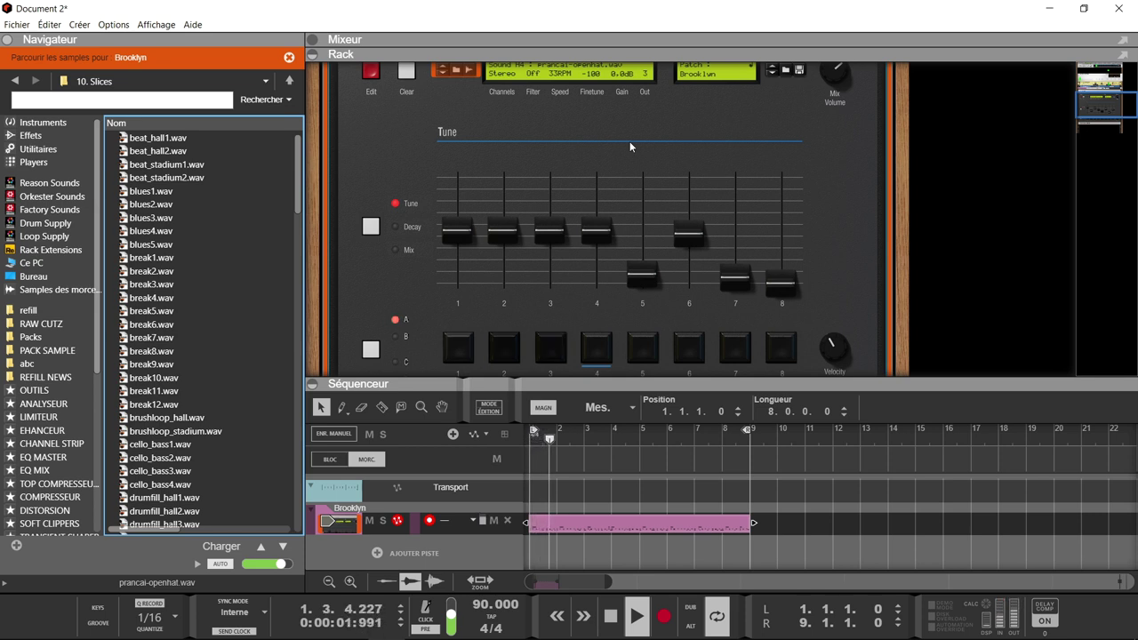
key("space")
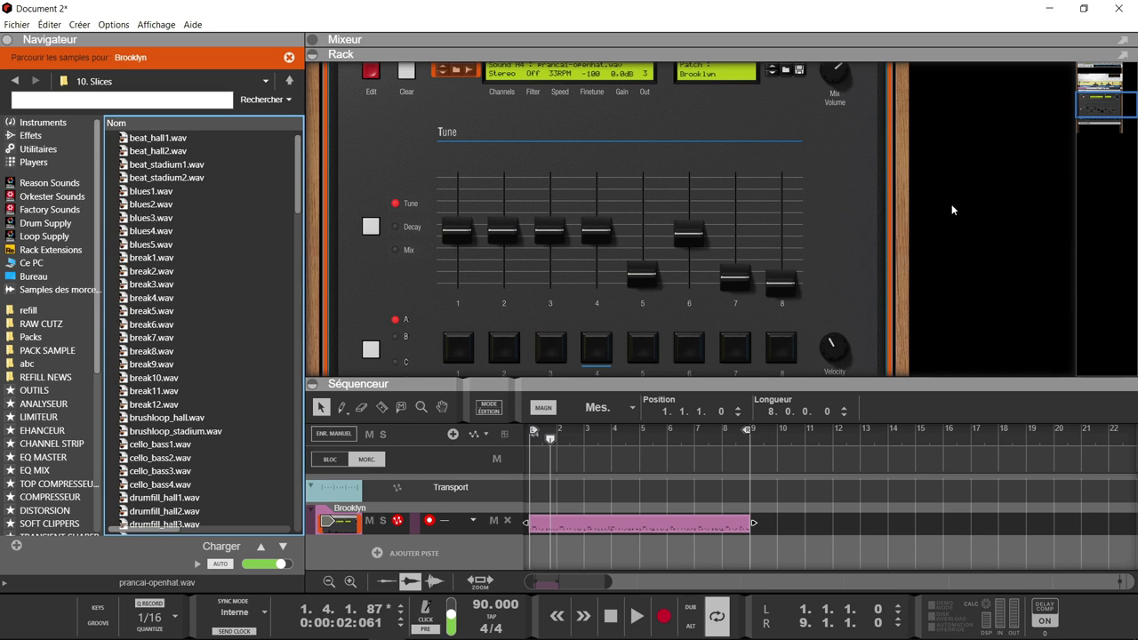
Step: Move the clip's notes to separate lanes with the Abréger option of the note extraction tool, and delete the empty lane
key("F8")
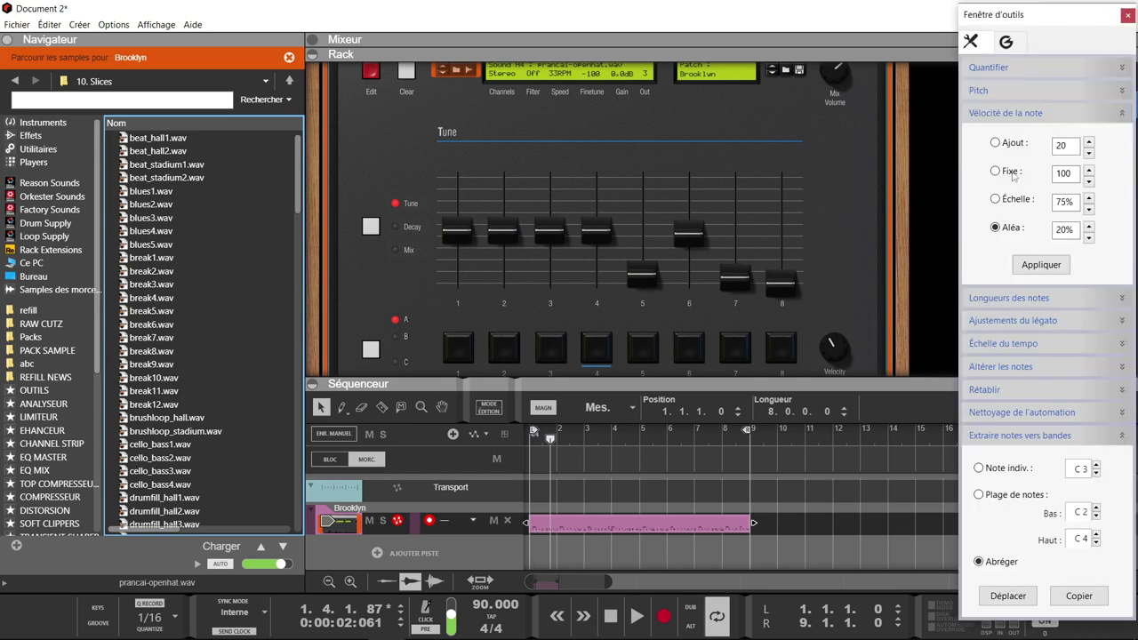
left_click(688, 526)
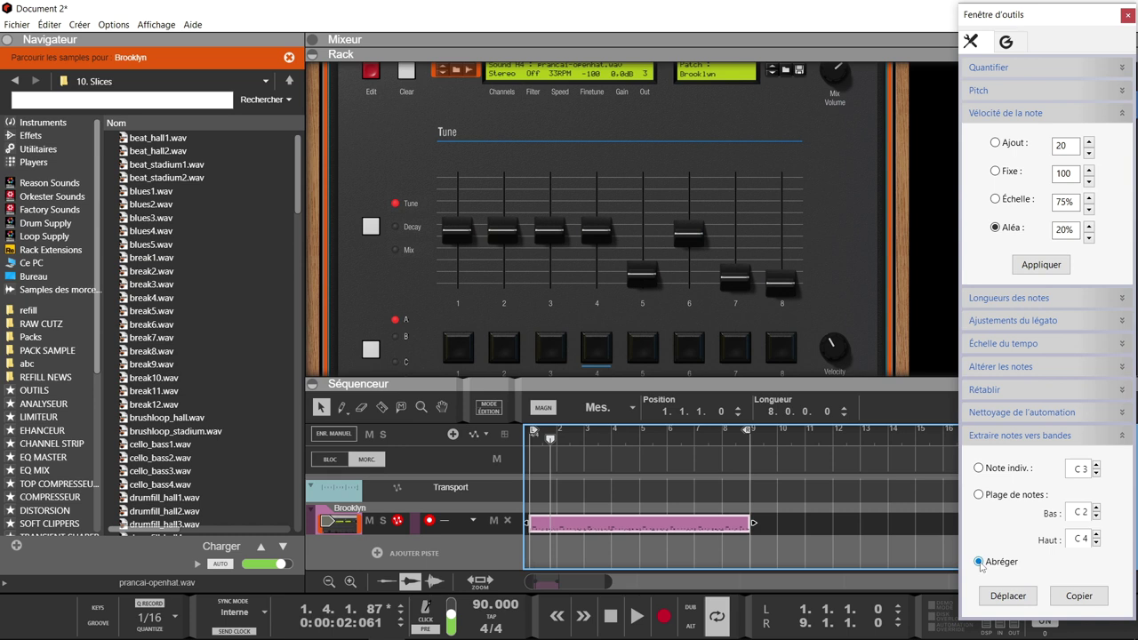
left_click(1010, 598)
scroll(722, 492, "down", 3)
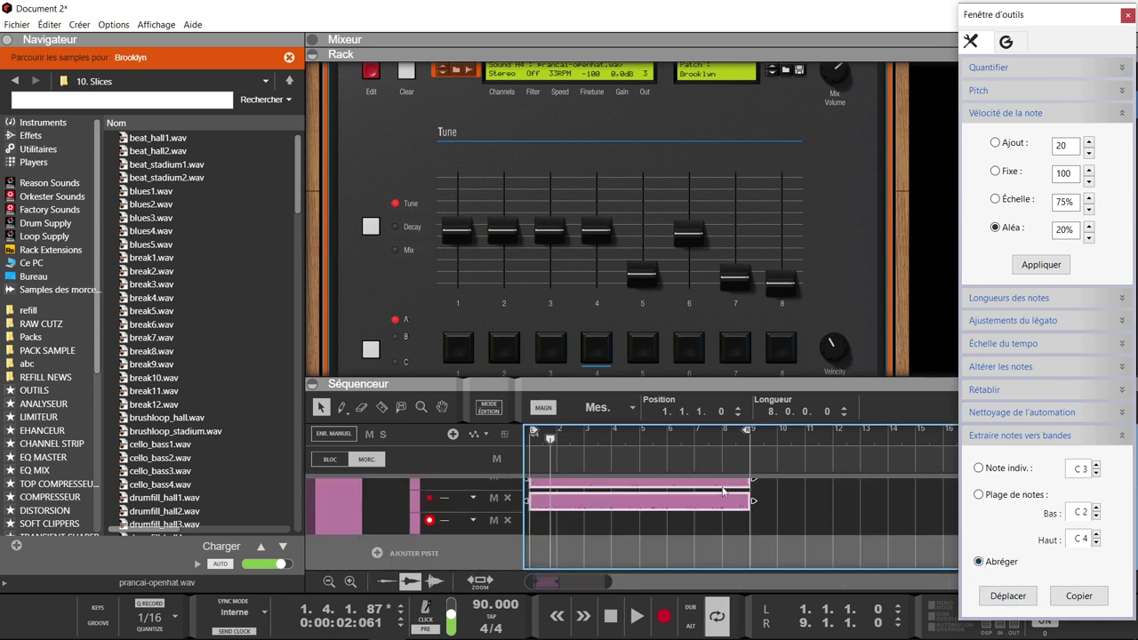
left_click(506, 522)
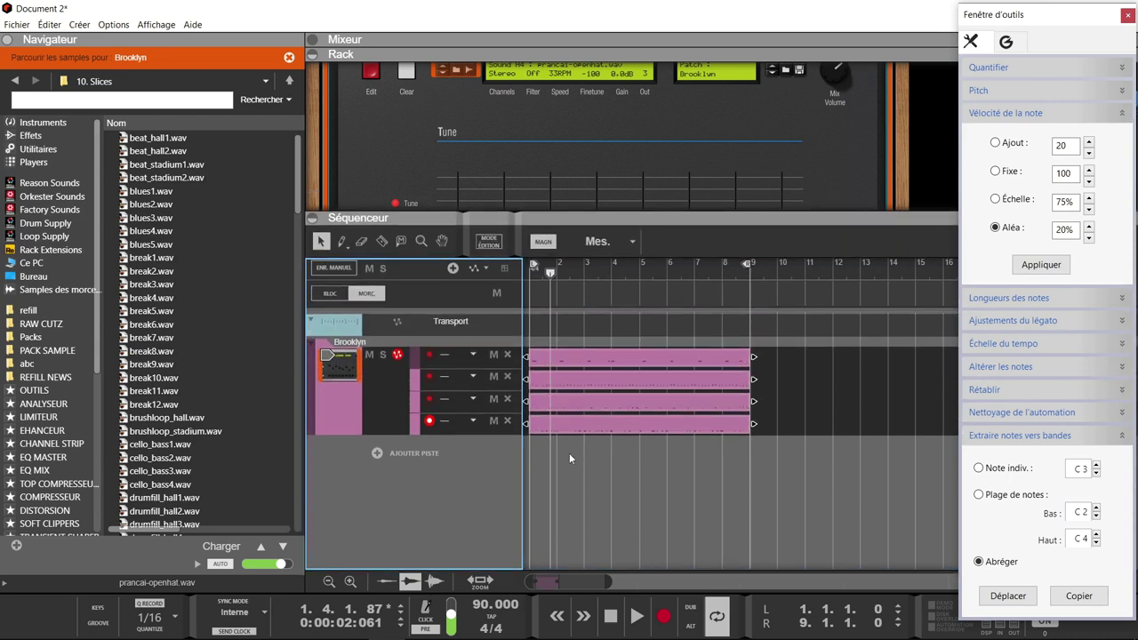
Step: Play the beat from bar 1 with the first three note lanes muted and unmute them one after another
key("Home")
key("space")
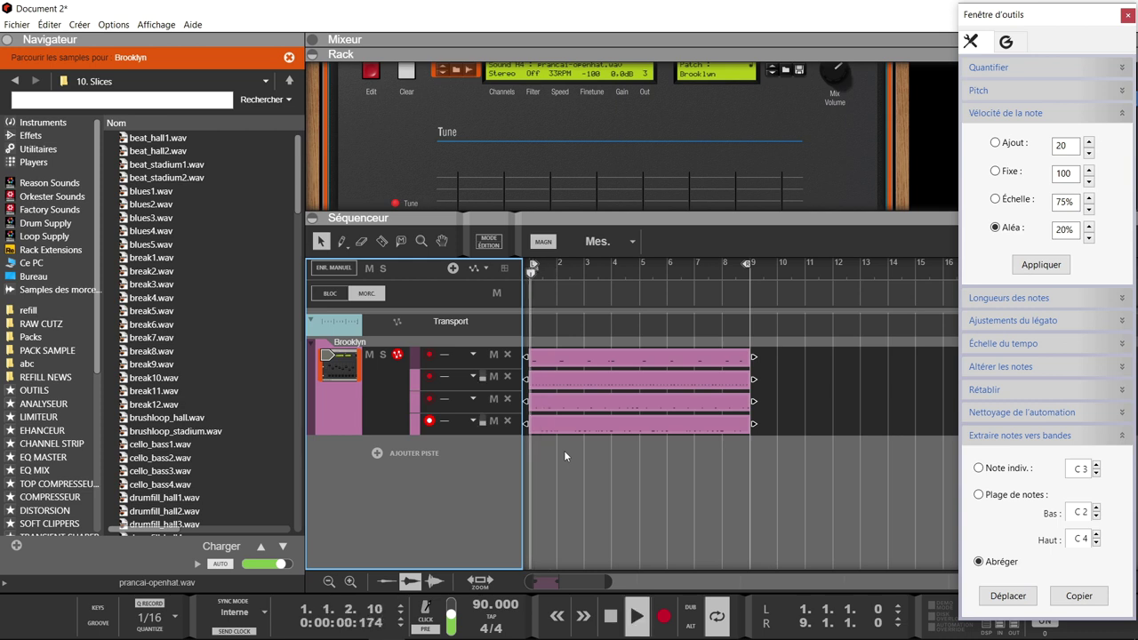
left_click(495, 400)
left_click(495, 376)
left_click(495, 356)
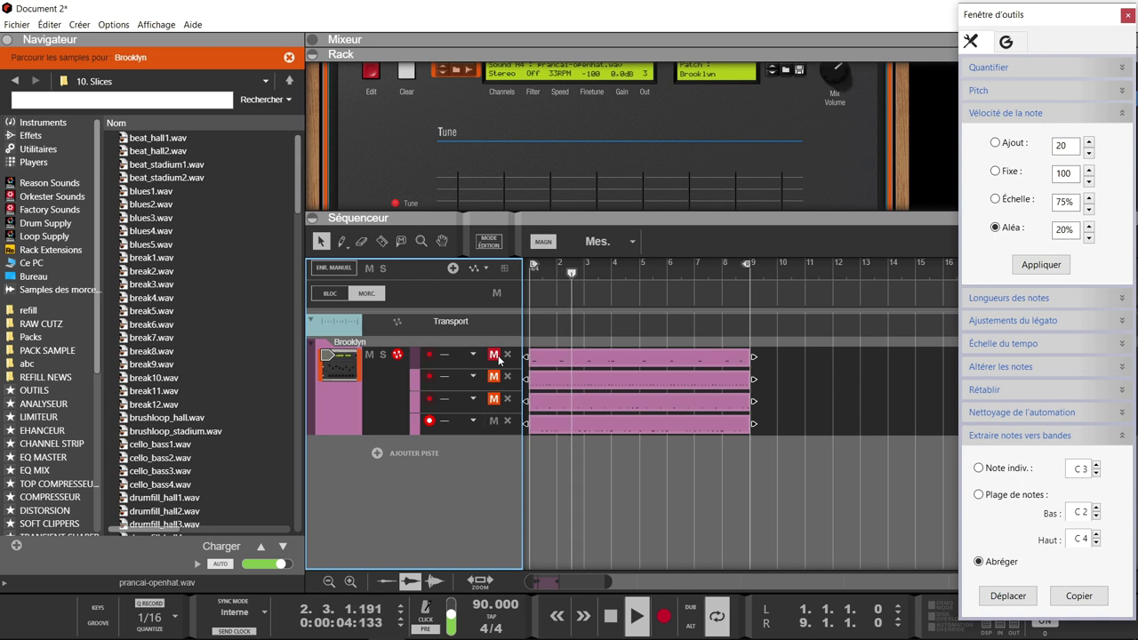
left_click(494, 399)
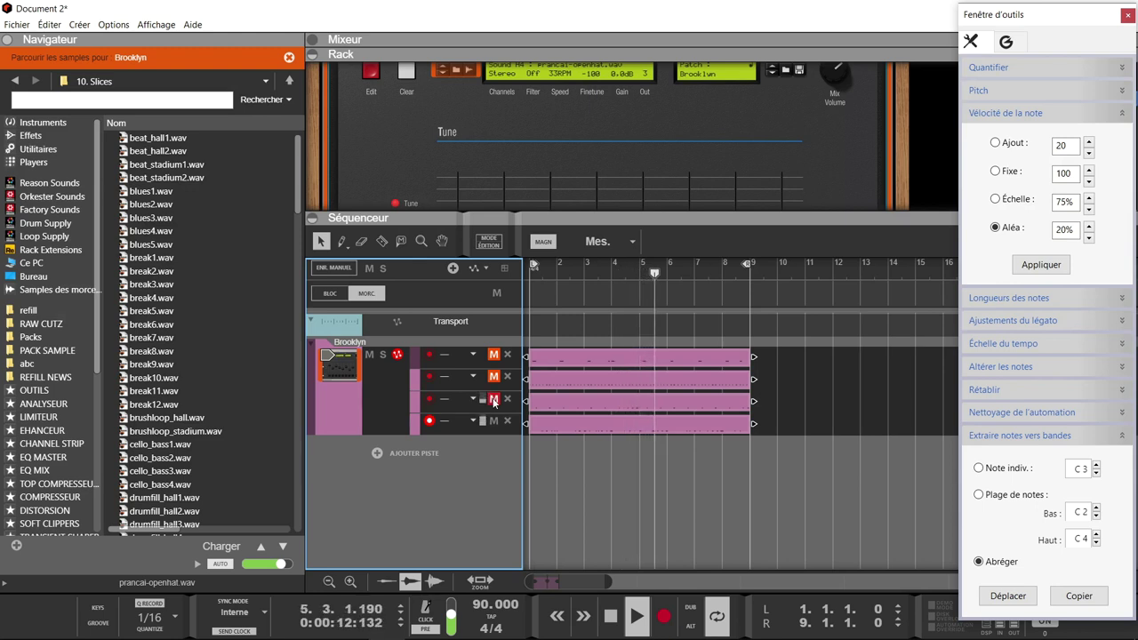
left_click(493, 376)
left_click(493, 355)
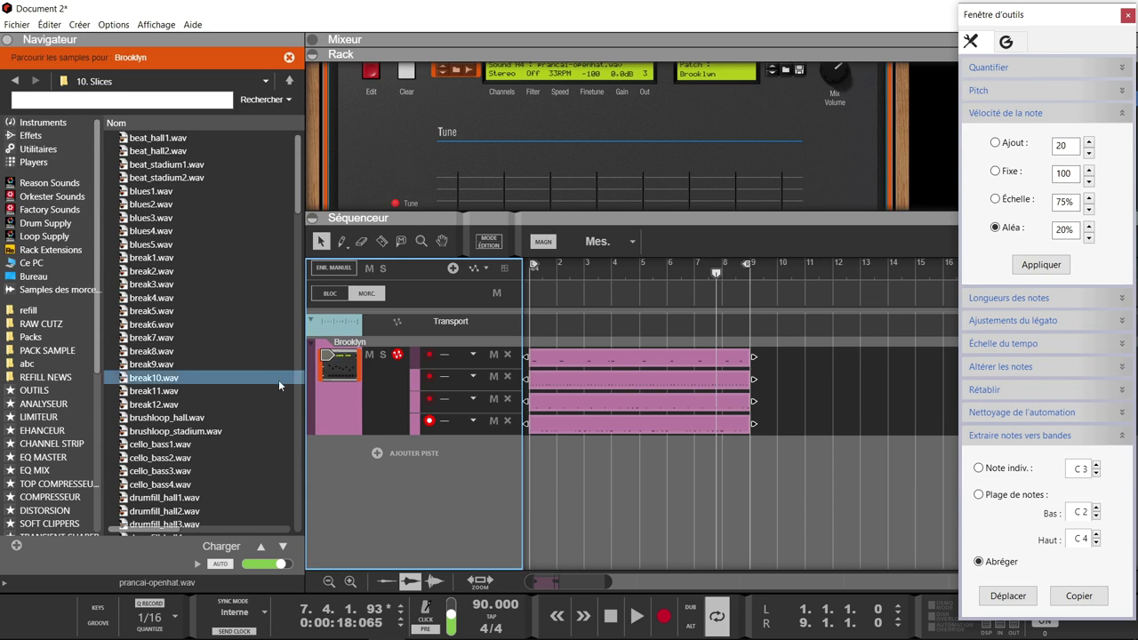
Step: Load the groove patch Loaded MPC 55%-90BPM into channel A1 of the ReGroove Mixer and close the mixer
left_click(98, 622)
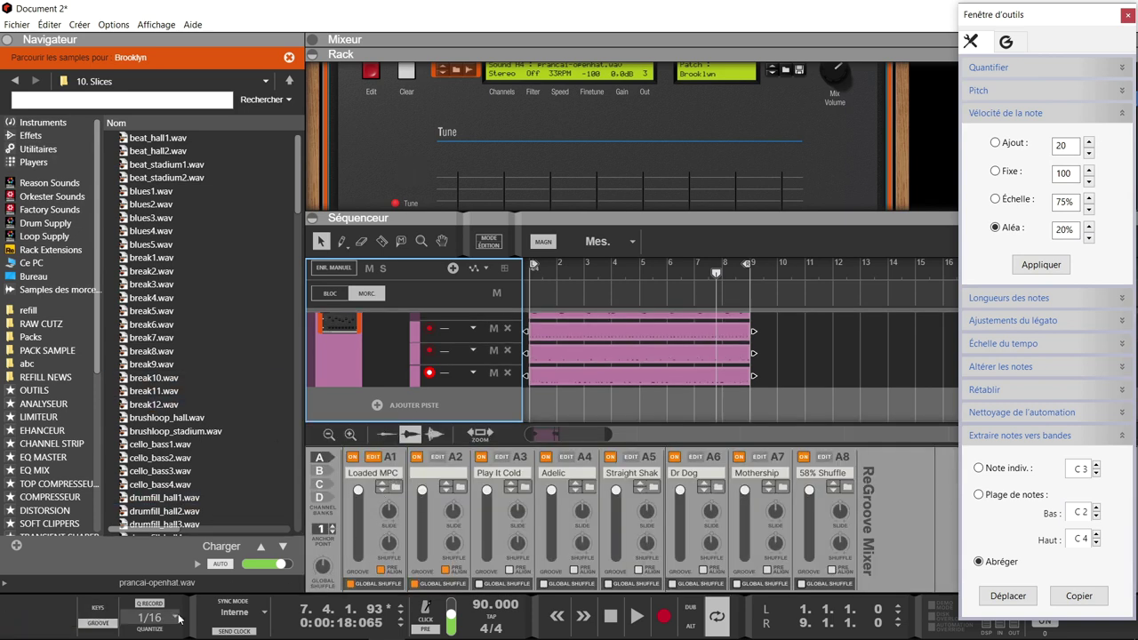
left_click(395, 489)
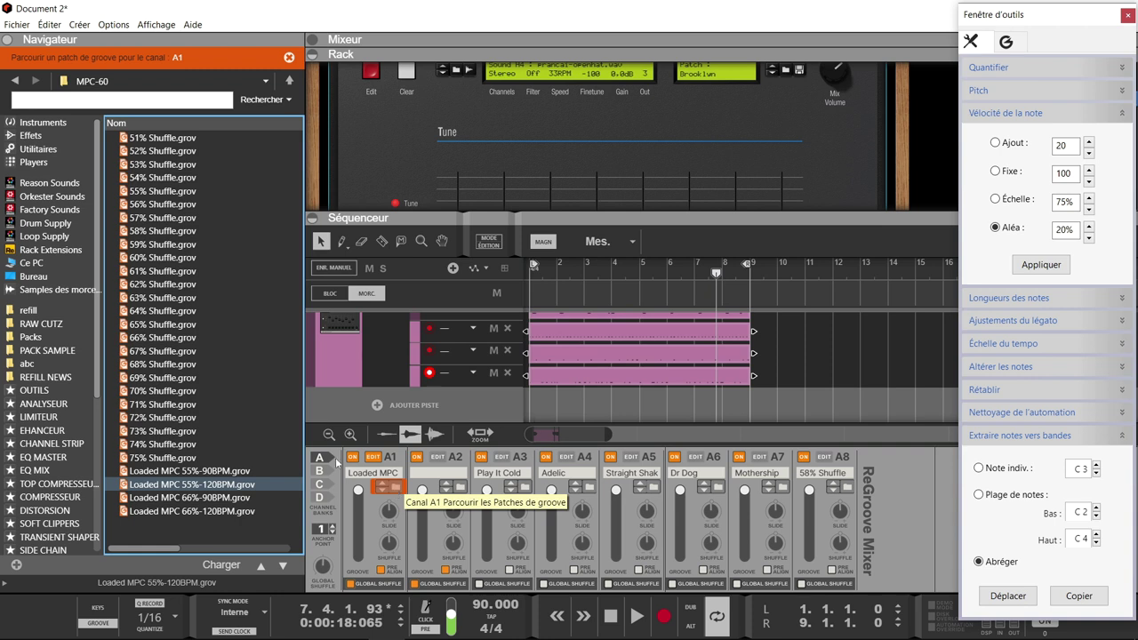
left_click(220, 471)
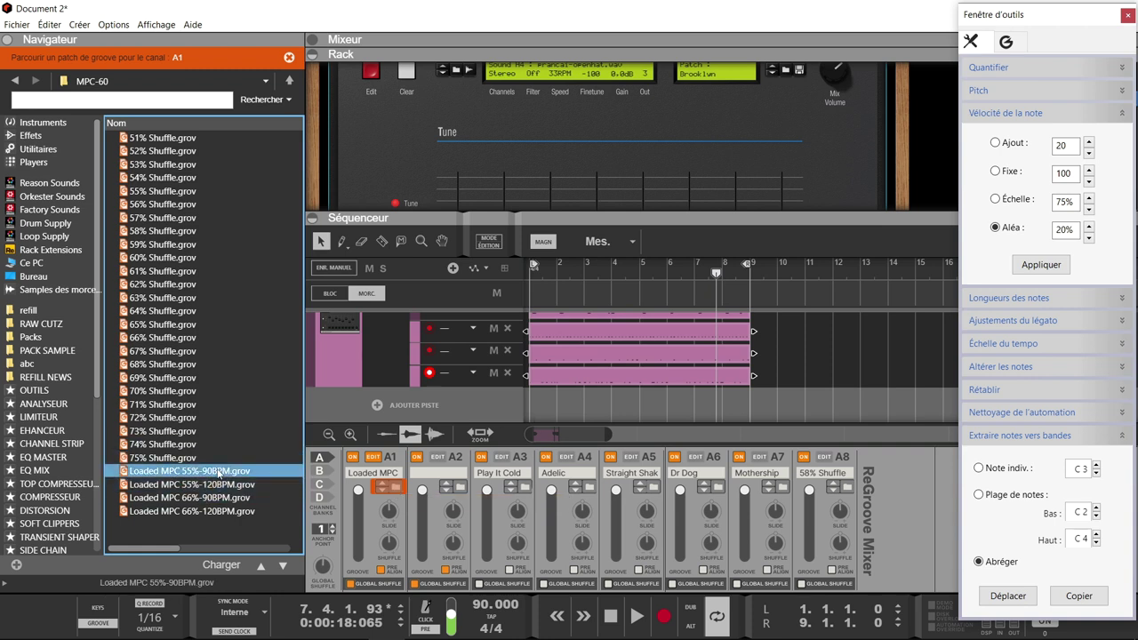
left_click(348, 503)
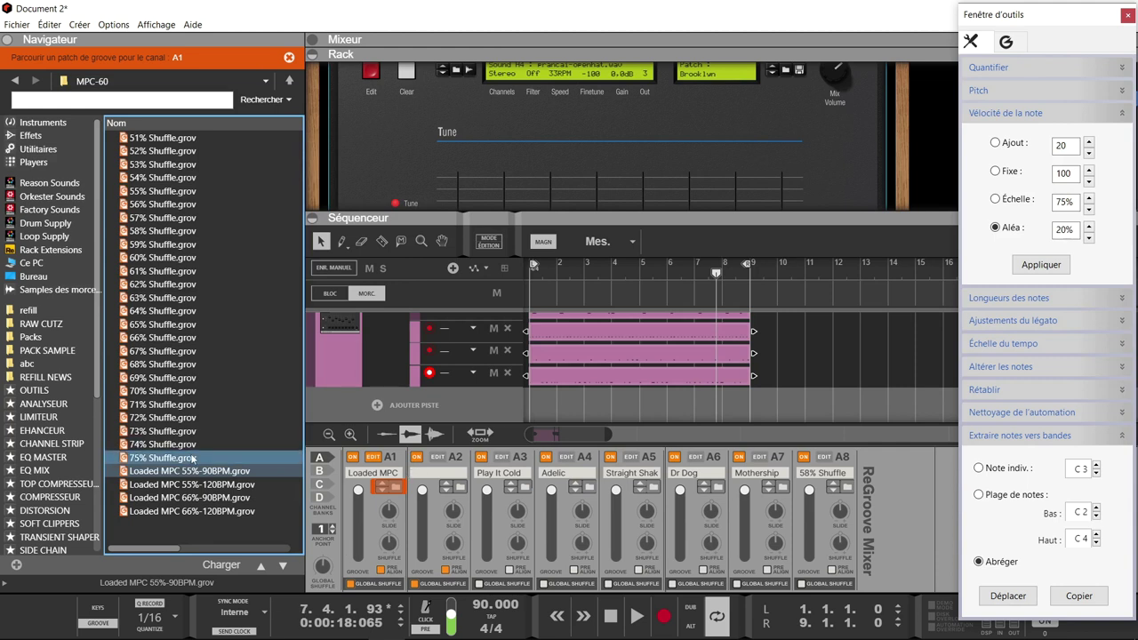
left_click(222, 472)
left_click(464, 625)
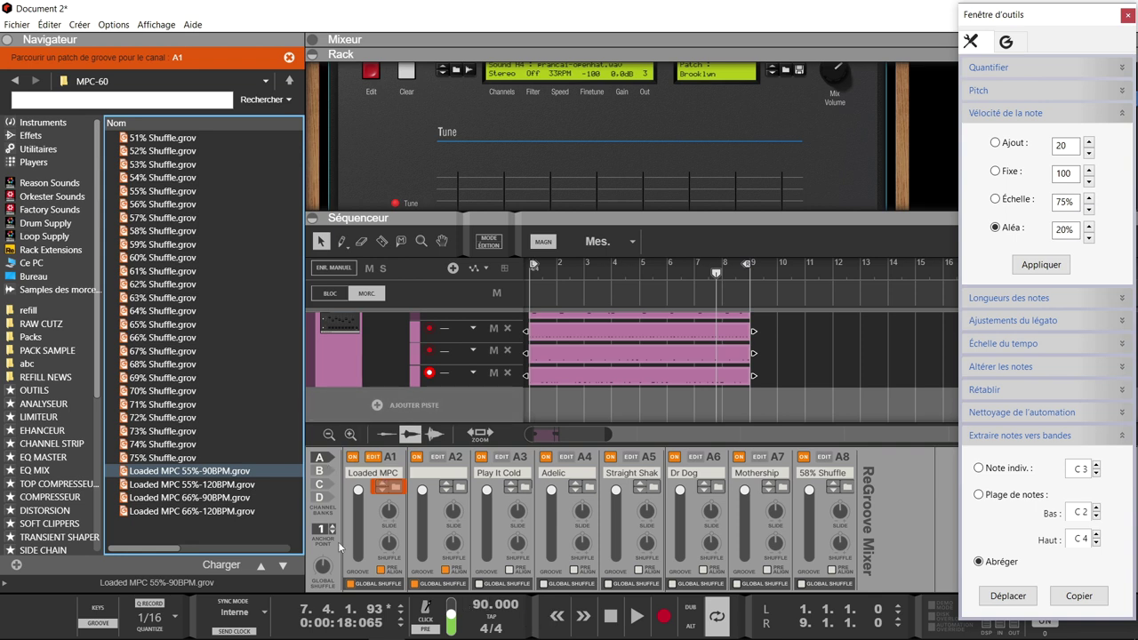
left_click(99, 623)
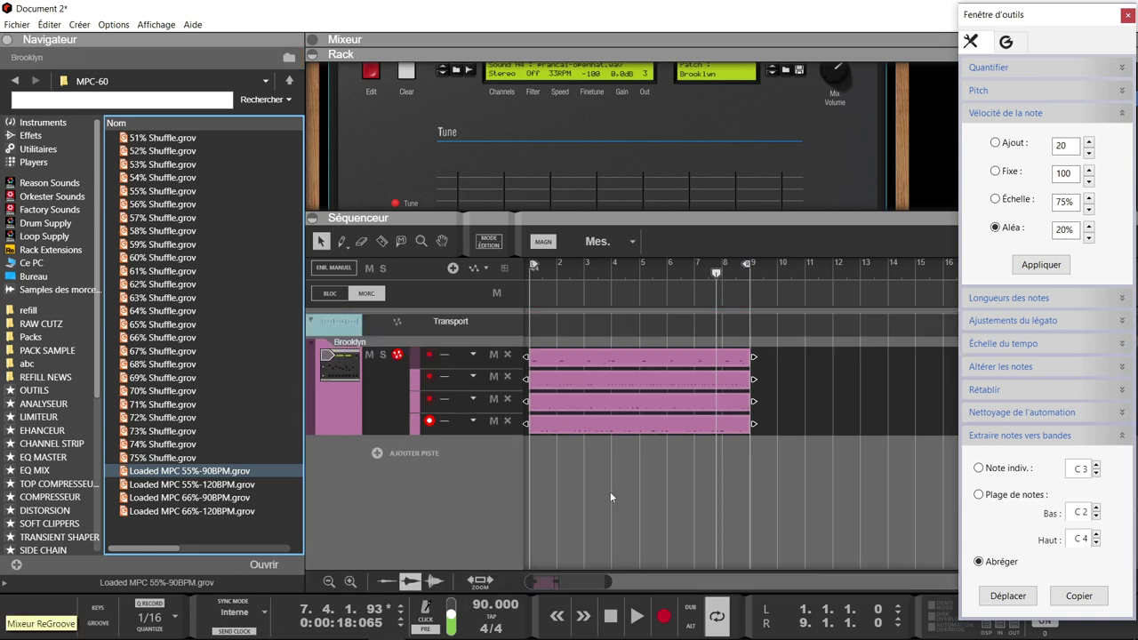
Step: Assign groove channel A1, Loaded MPC 55%-90BPM, to the fourth and third note lanes and play the song from the start
left_click(472, 422)
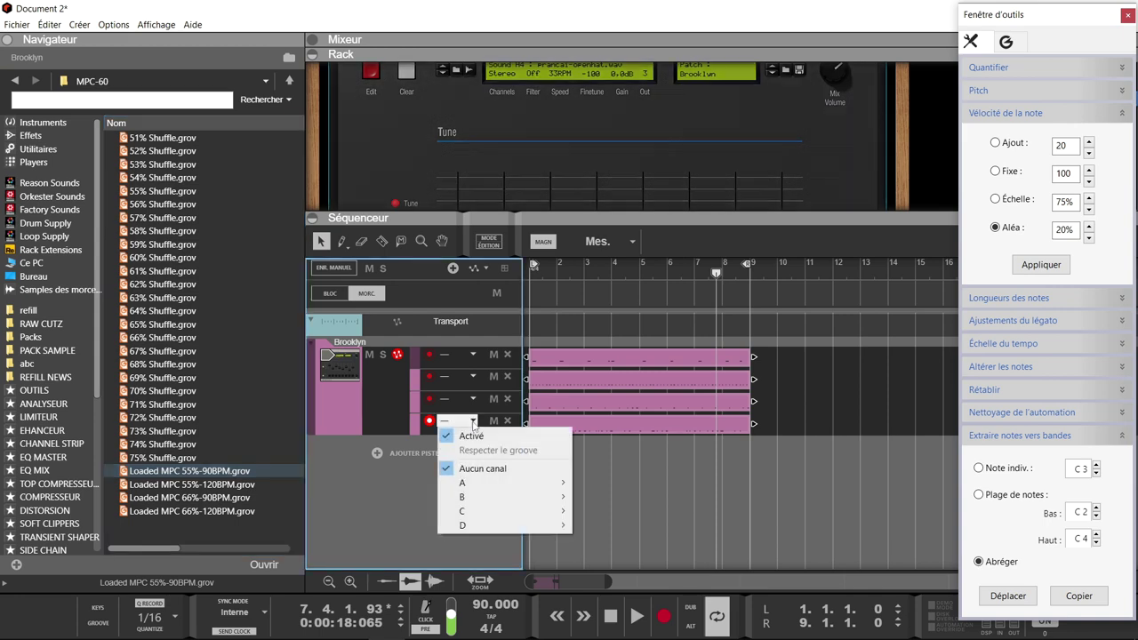
mouse_move(480, 486)
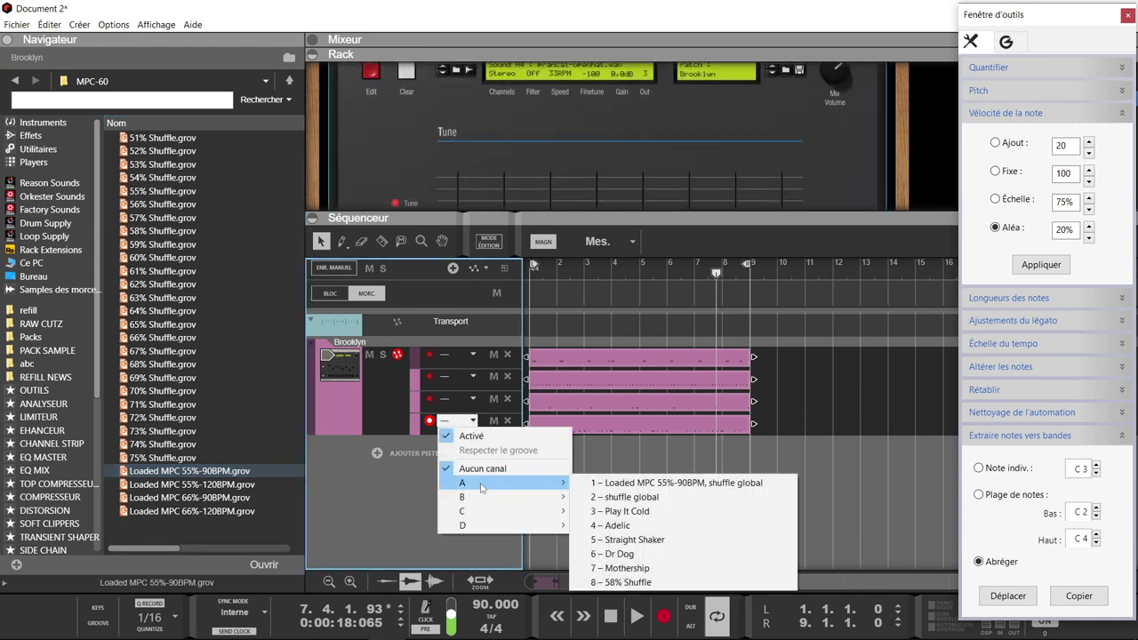
left_click(604, 482)
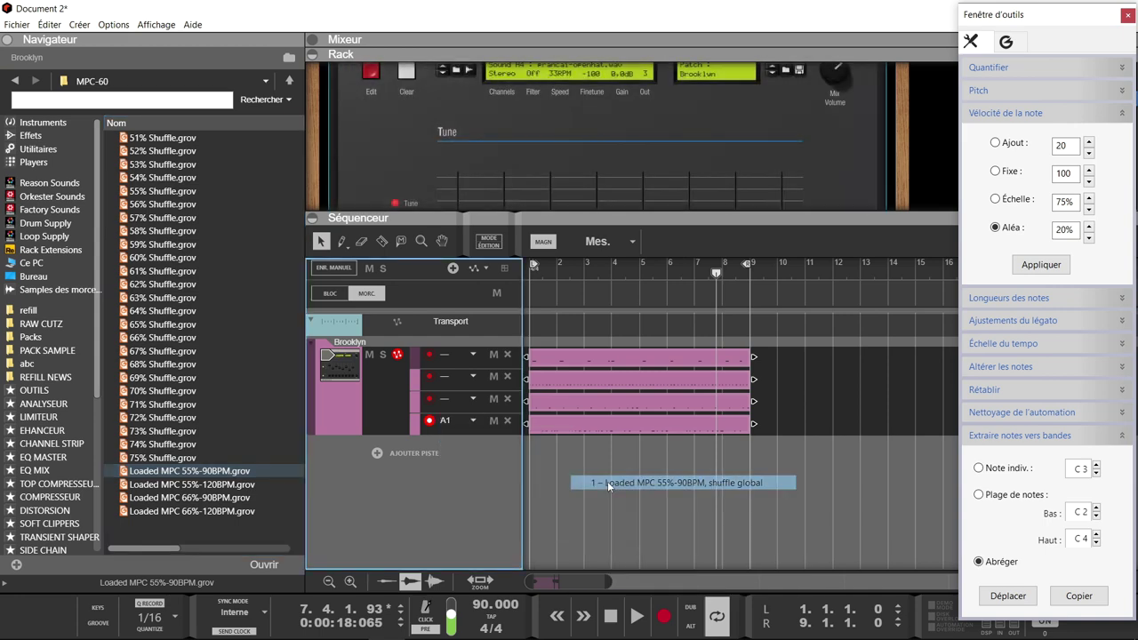
left_click(472, 399)
mouse_move(503, 468)
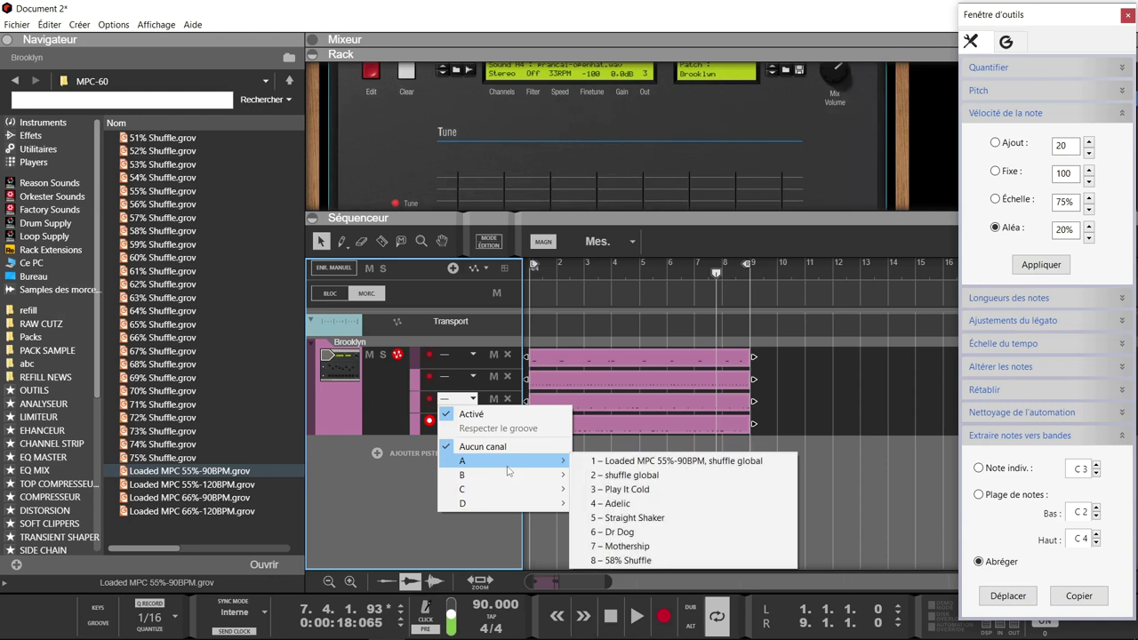
left_click(613, 462)
key("Home")
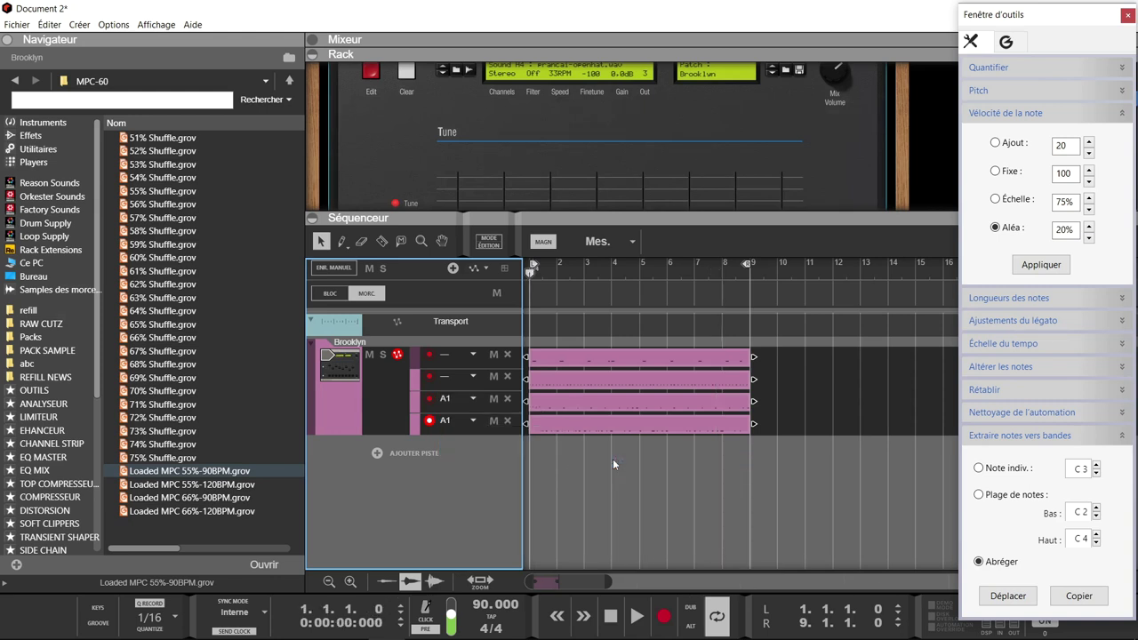
key("space")
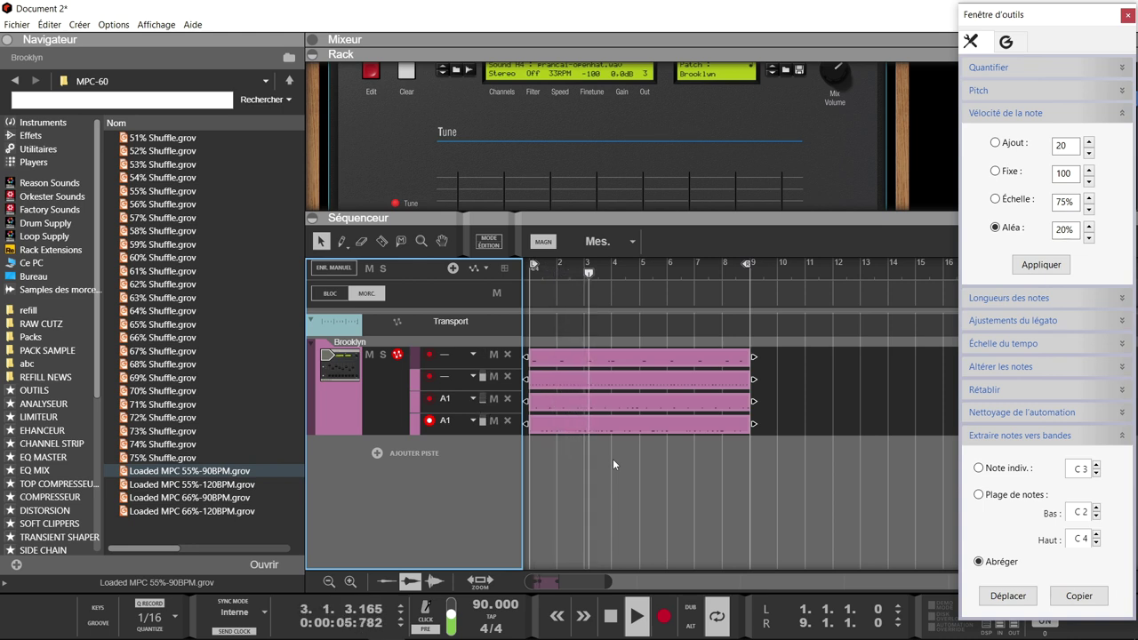
Step: Try groove channel A1, Loaded MPC 55%-90BPM, on the second and first note lanes during playback
left_click(473, 377)
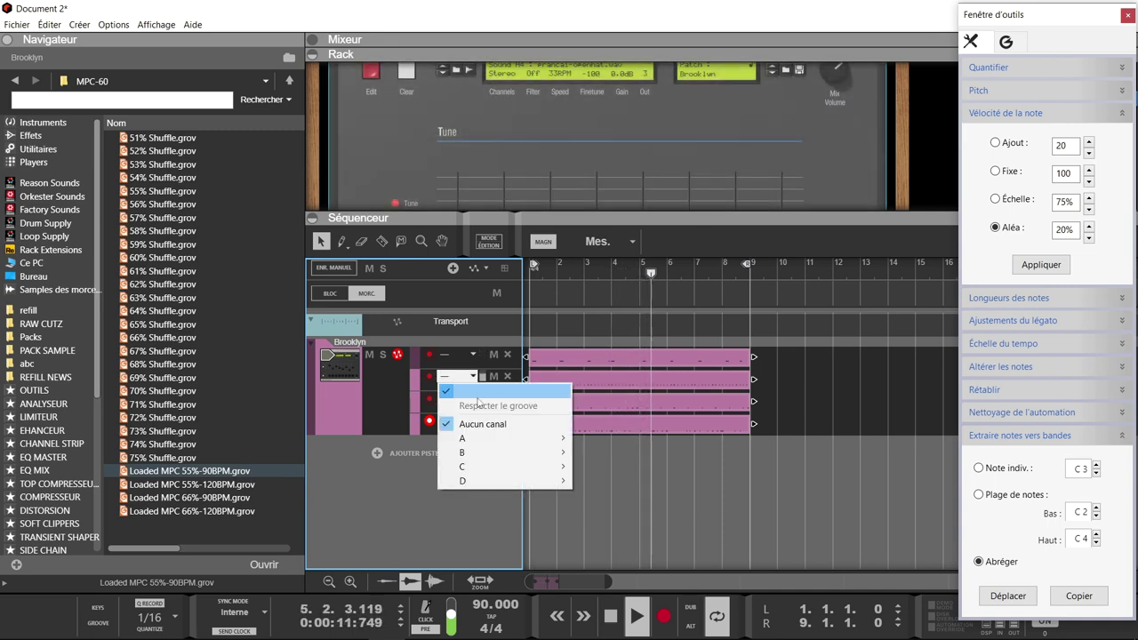
mouse_move(538, 439)
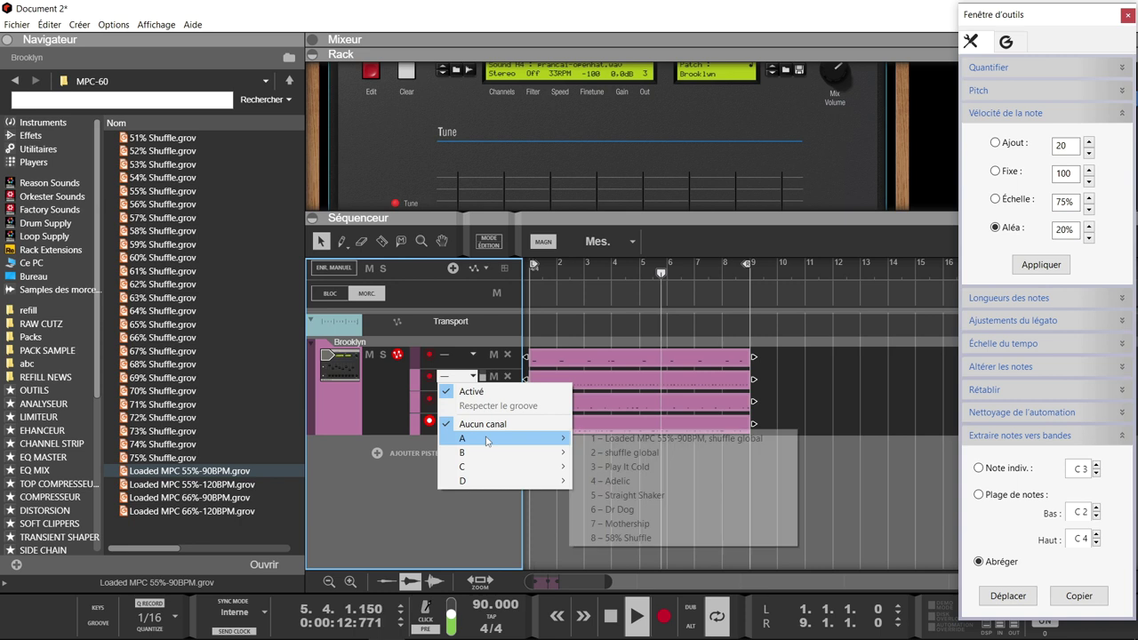
left_click(639, 439)
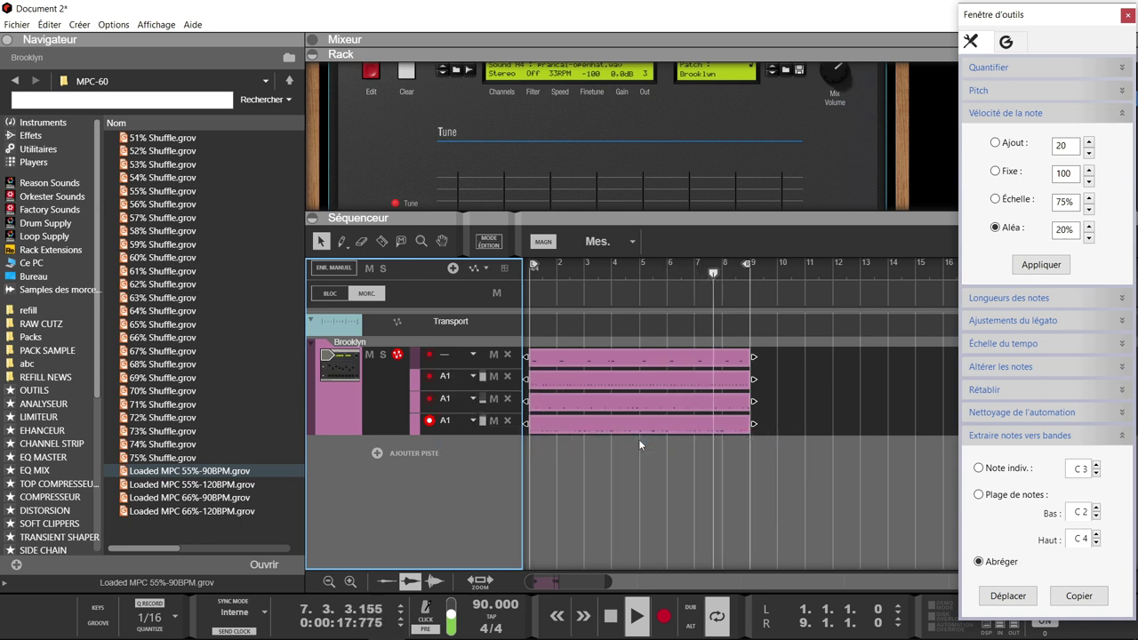
left_click(471, 355)
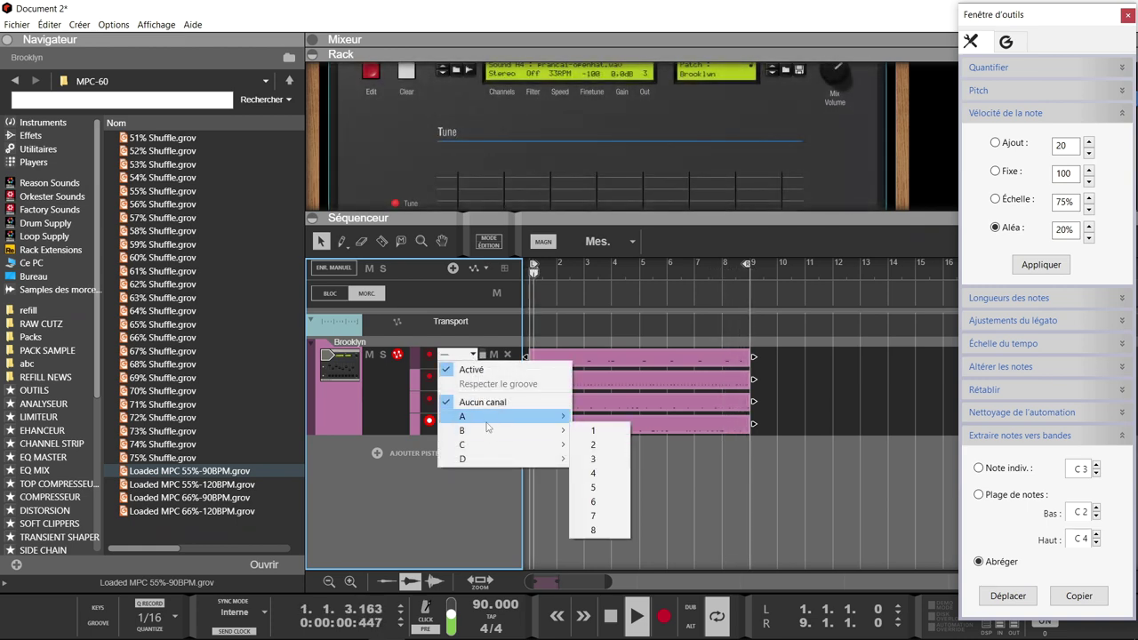
mouse_move(511, 416)
left_click(605, 416)
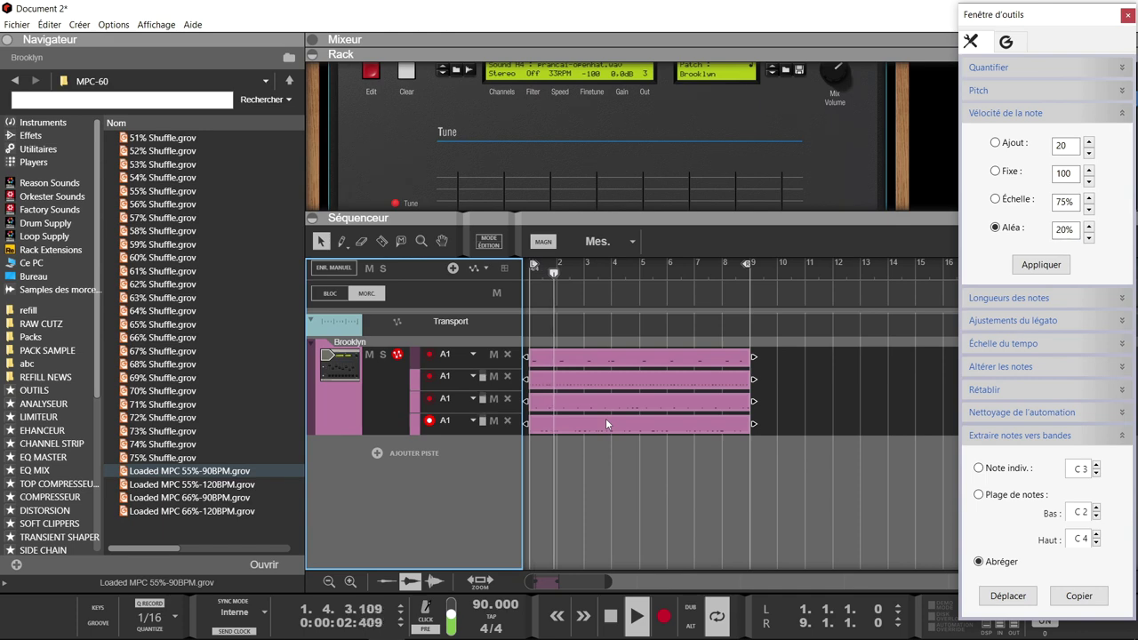
Step: Set the second and first note lanes back to Aucun canal so they use no groove
left_click(472, 377)
mouse_move(484, 438)
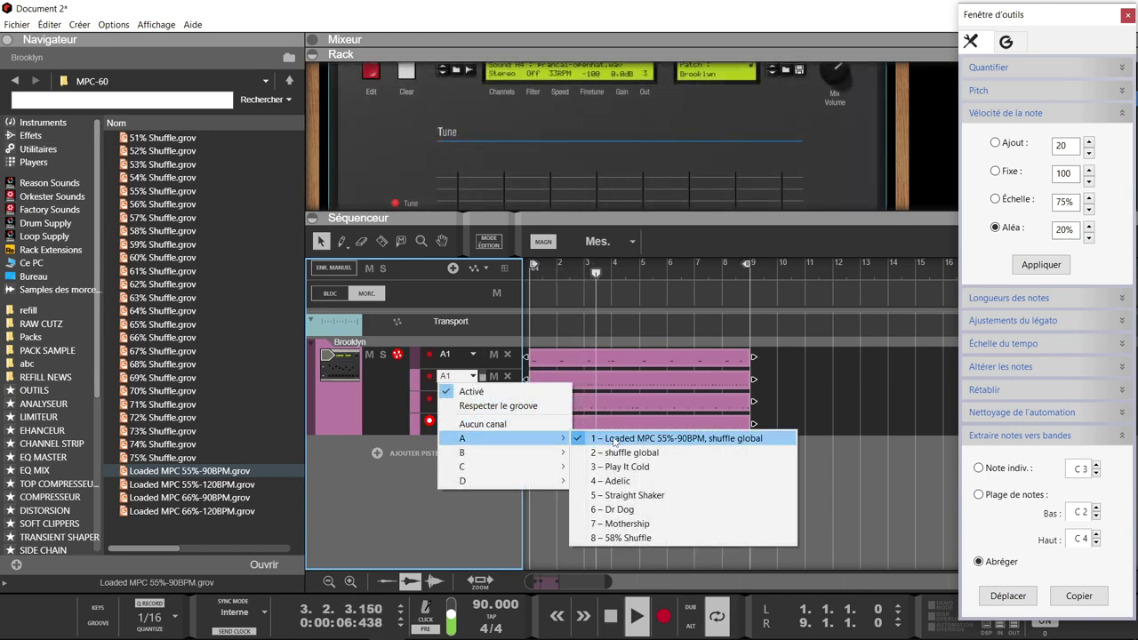
left_click(658, 438)
left_click(475, 380)
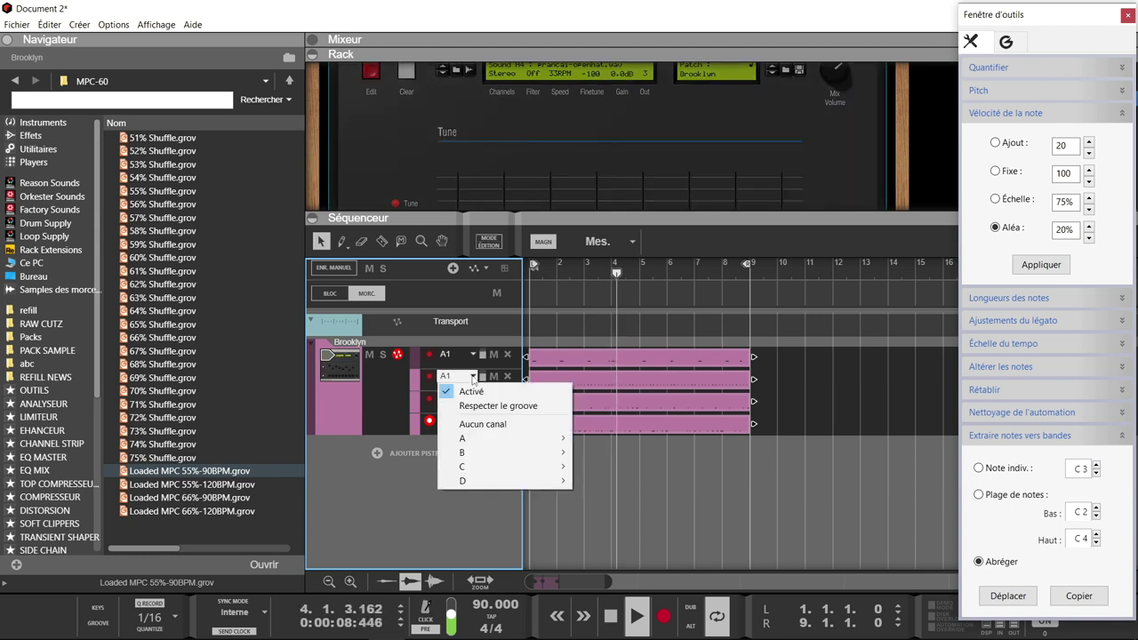
left_click(485, 424)
left_click(472, 355)
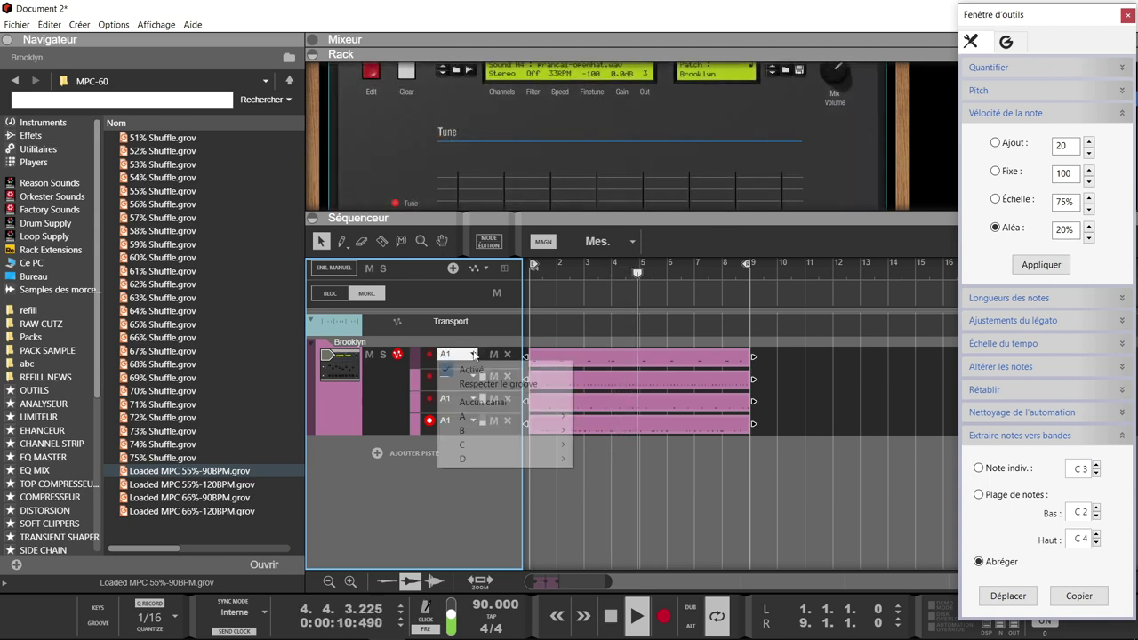
left_click(488, 401)
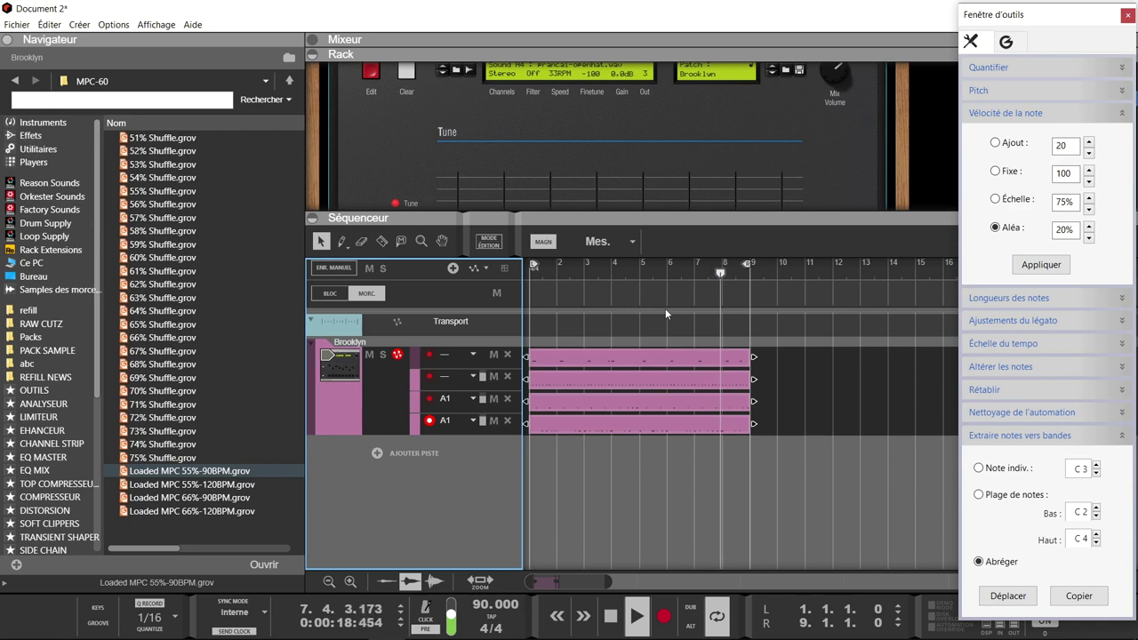
Step: Close the tool window, collapse the sequencer and switch the RX1200 faders to Mix
left_click(1126, 17)
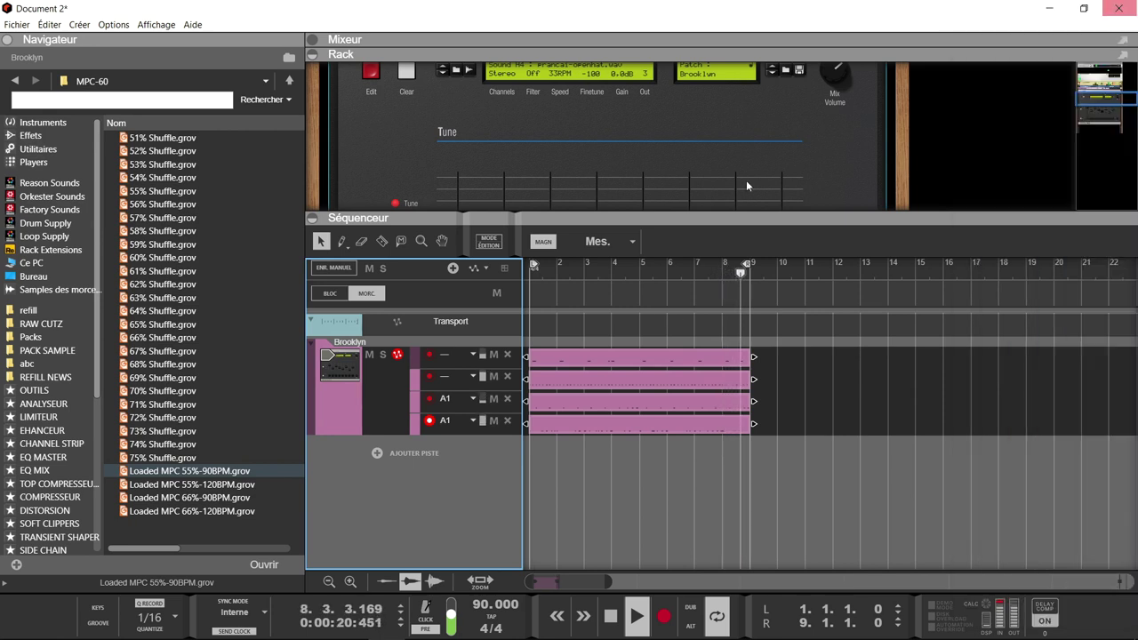
left_click(311, 218)
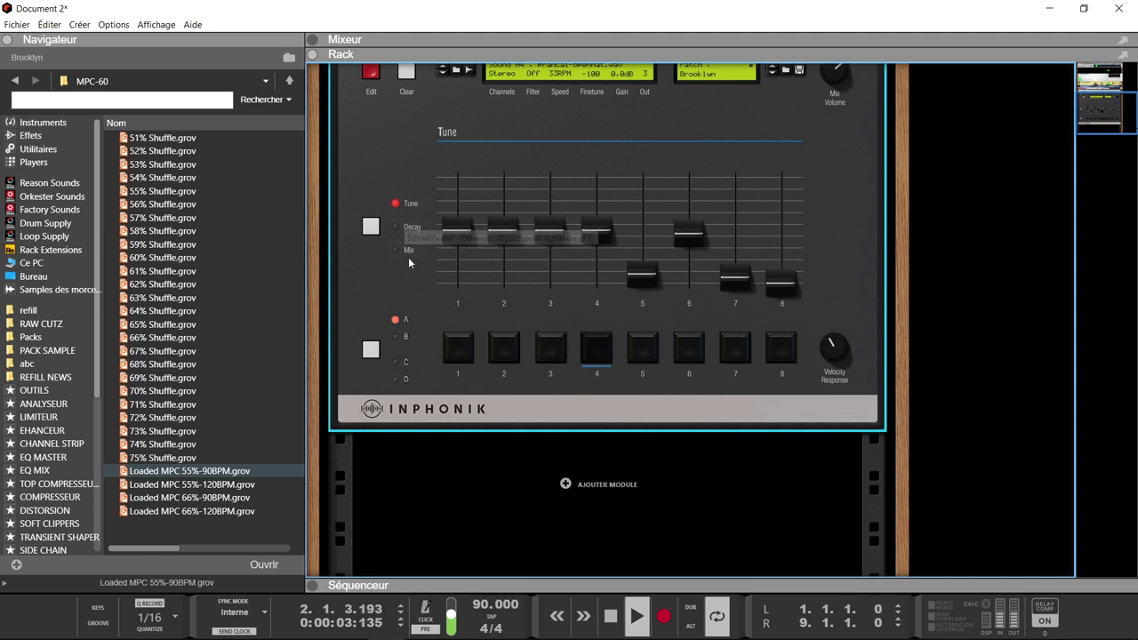
left_click(397, 250)
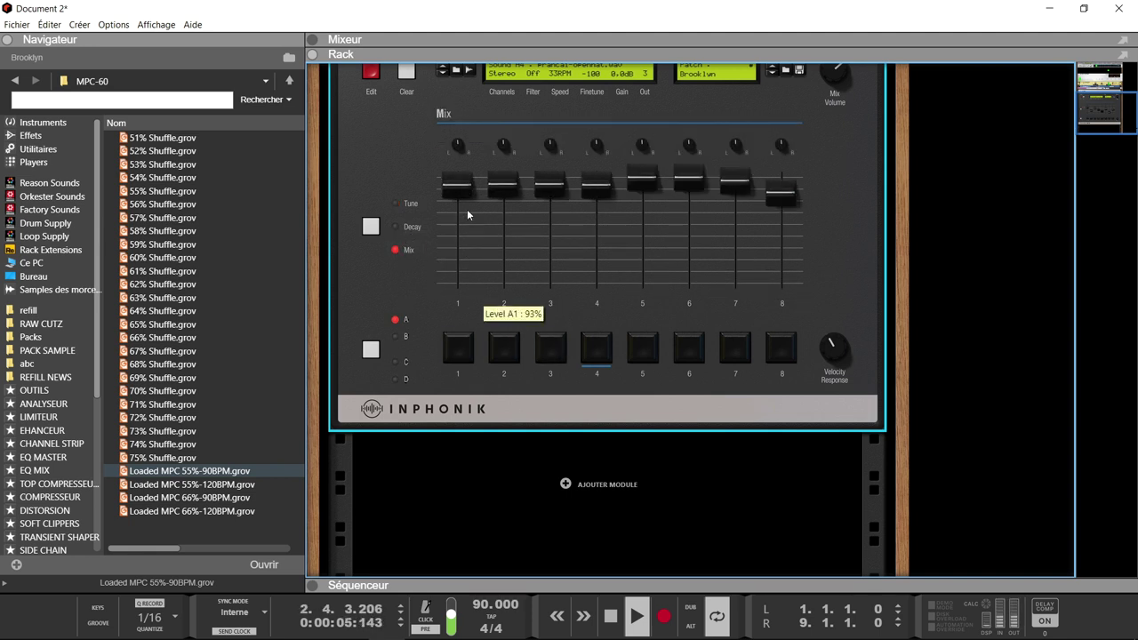
Step: Lower the mix levels of sounds A1 to A4 on the RX1200 to minimum
left_click_drag(503, 184, 502, 283)
left_click_drag(548, 184, 533, 301)
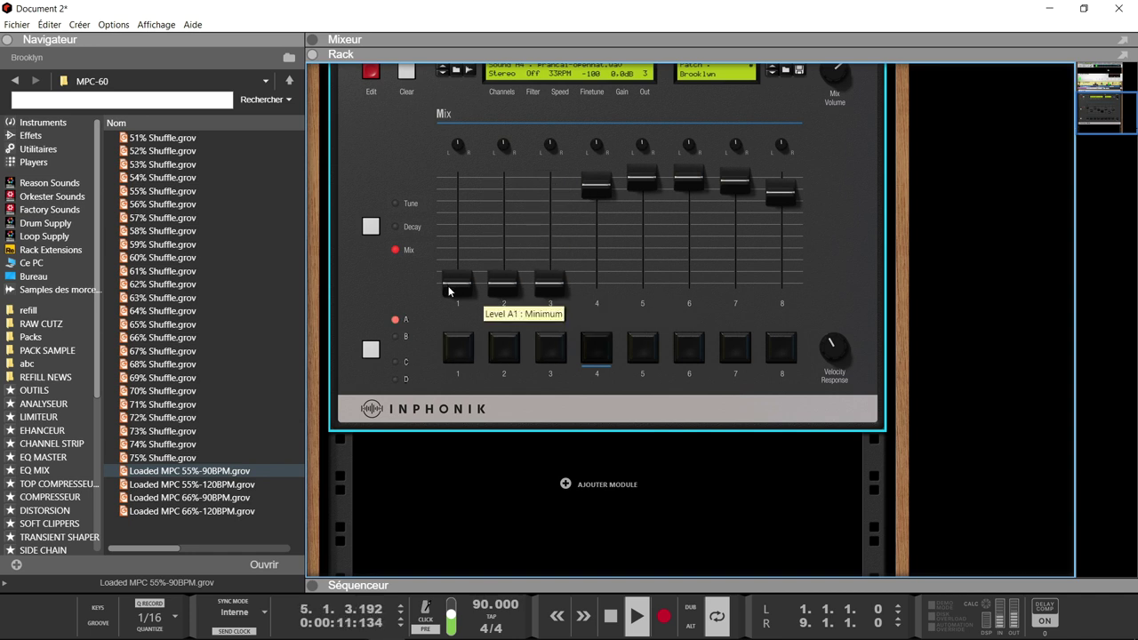
left_click_drag(592, 186, 572, 342)
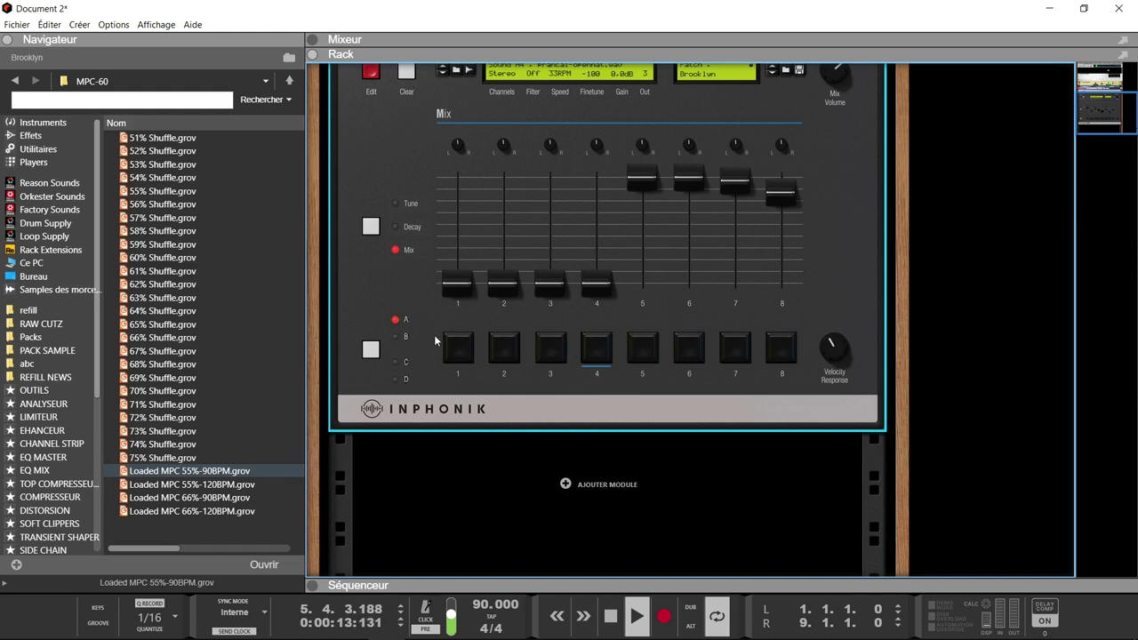
Step: Raise the mix levels of sounds A1, A2 and A3 one after another, with A3 at about 82%
left_click_drag(457, 283, 459, 201)
scroll(459, 201, "up", 3)
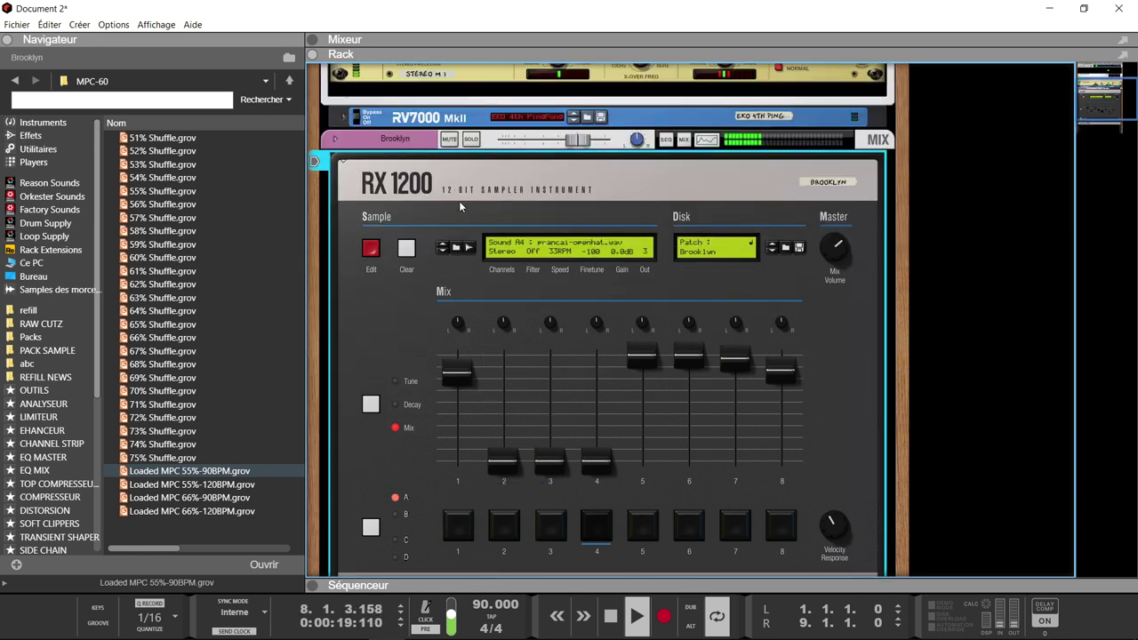
scroll(459, 200, "down", 2)
left_click_drag(503, 415, 490, 333)
left_click_drag(550, 415, 523, 340)
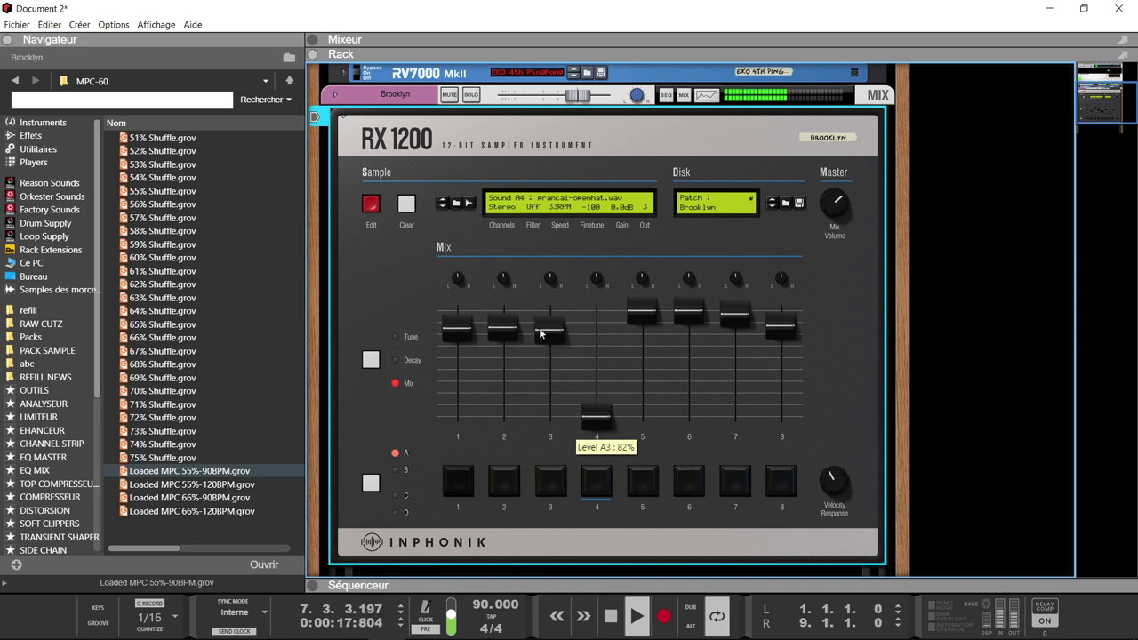
Step: Pan sound A3 right to about 28 and select its pad
mouse_move(548, 279)
mouse_move(548, 278)
left_mouse_down()
mouse_move(547, 253)
mouse_move(548, 278)
left_mouse_up()
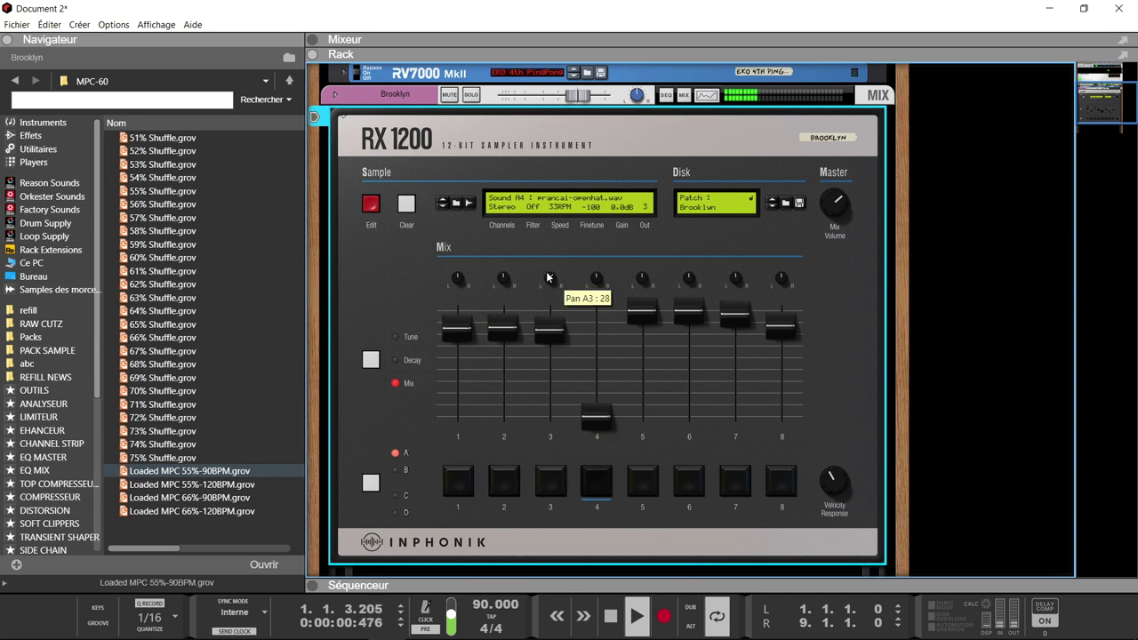
left_click(550, 483)
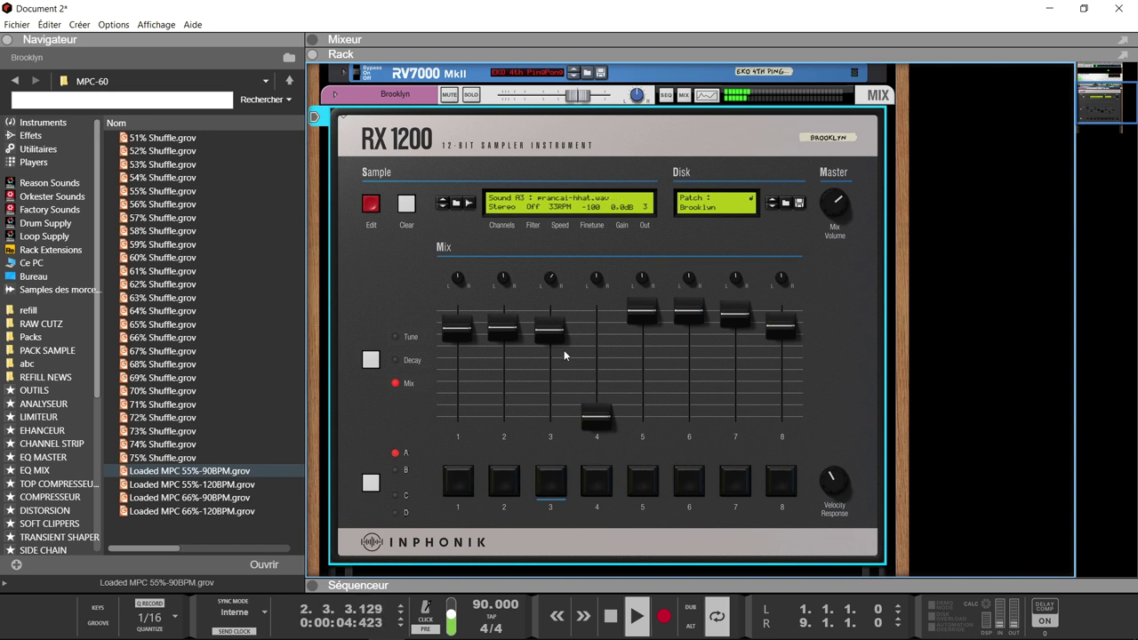
Step: Raise sound A4's mix level to about 77% and pan it right, keeping its channels setting on Stereo
left_click_drag(595, 428, 588, 343)
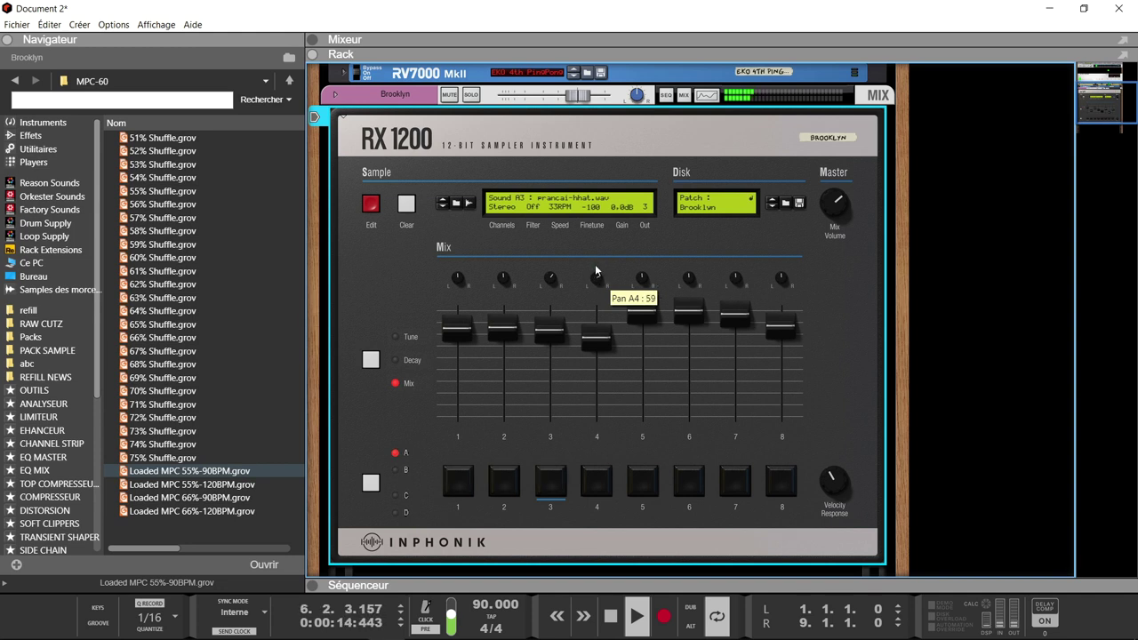
left_click_drag(595, 265, 594, 245)
left_click(600, 486)
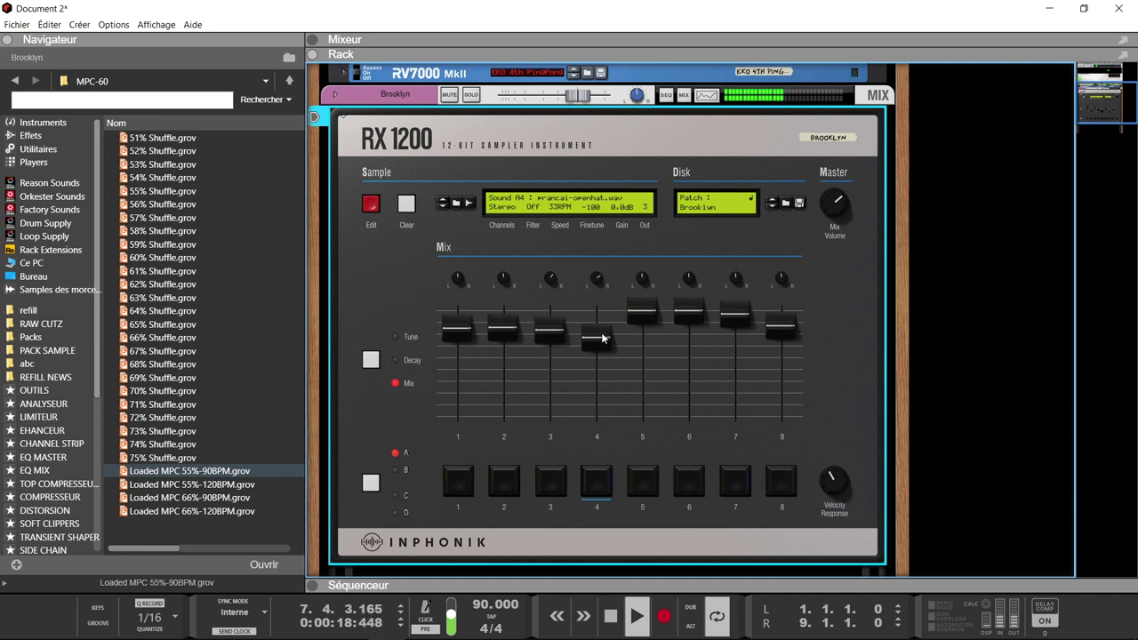
left_click(507, 206)
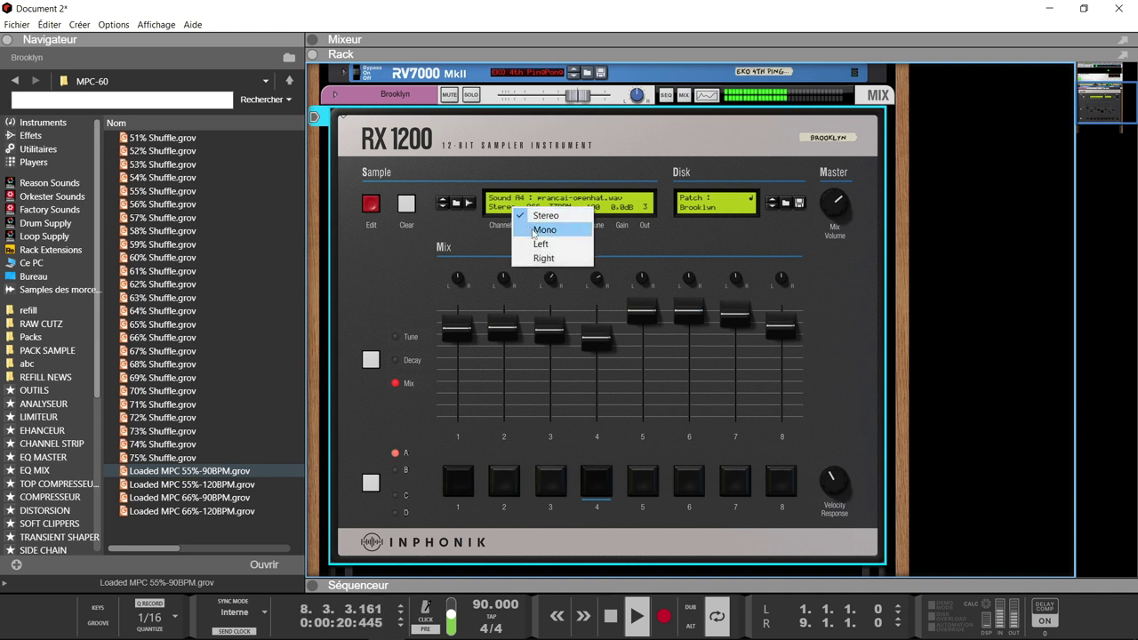
left_click(673, 241)
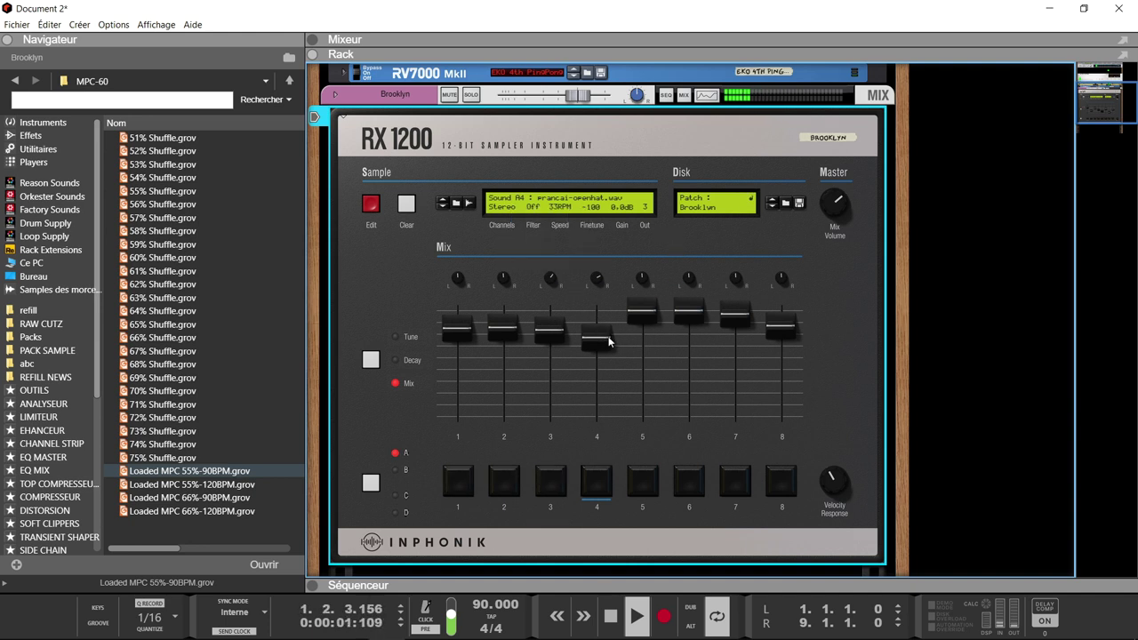
mouse_move(609, 337)
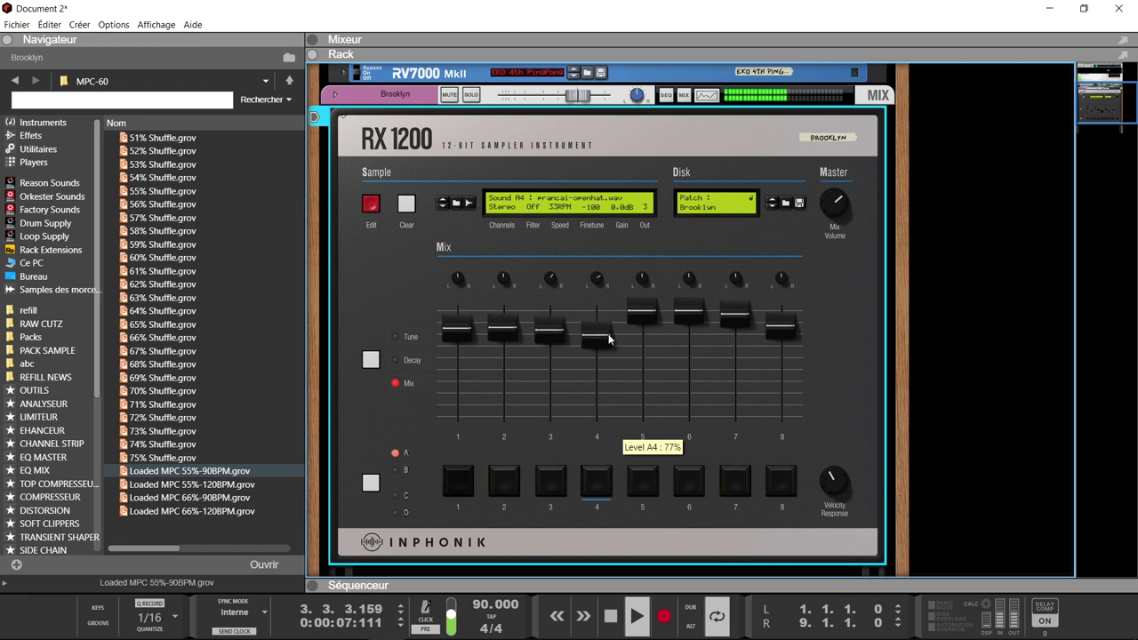
Step: Select pad A5, lower its mix level to roughly match A4's, and stop playback
left_click(649, 491)
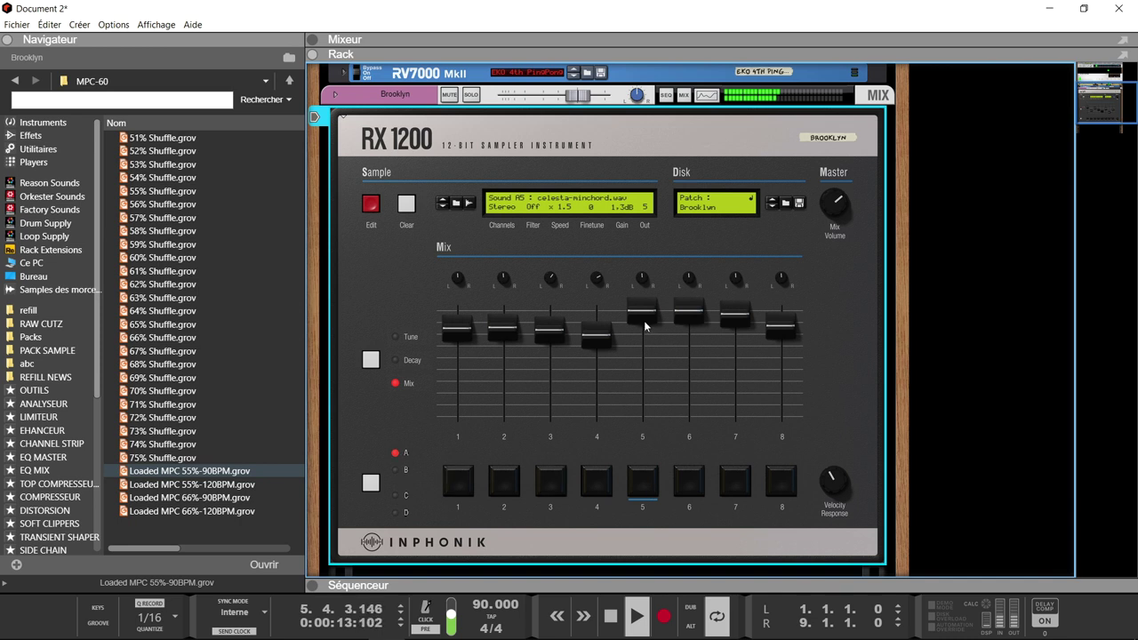
left_click_drag(642, 314, 641, 336)
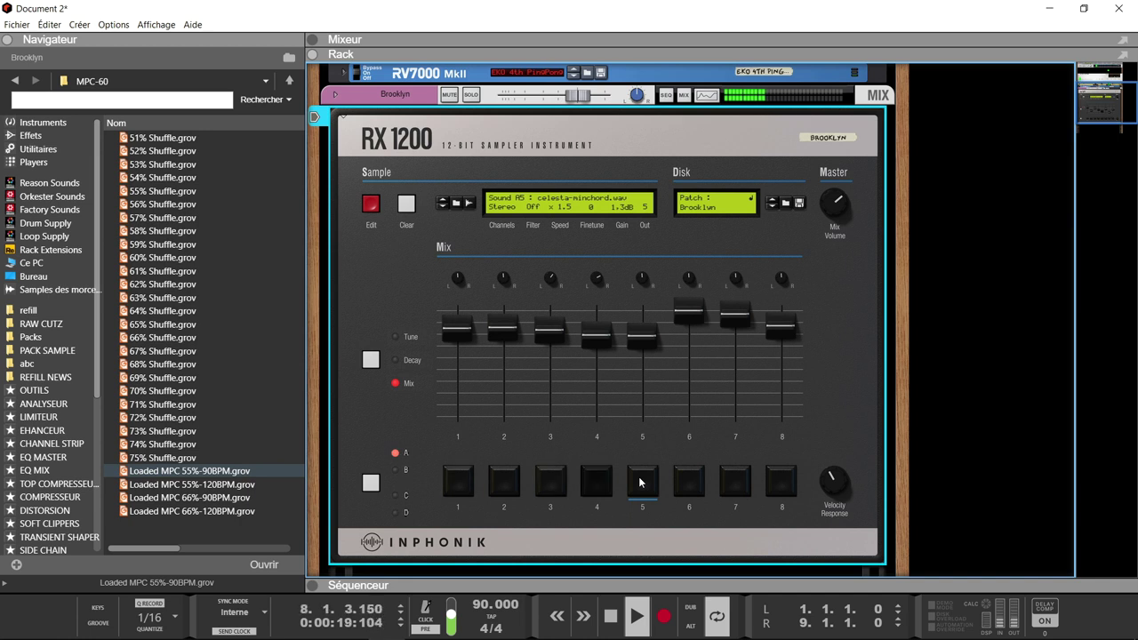
key("space")
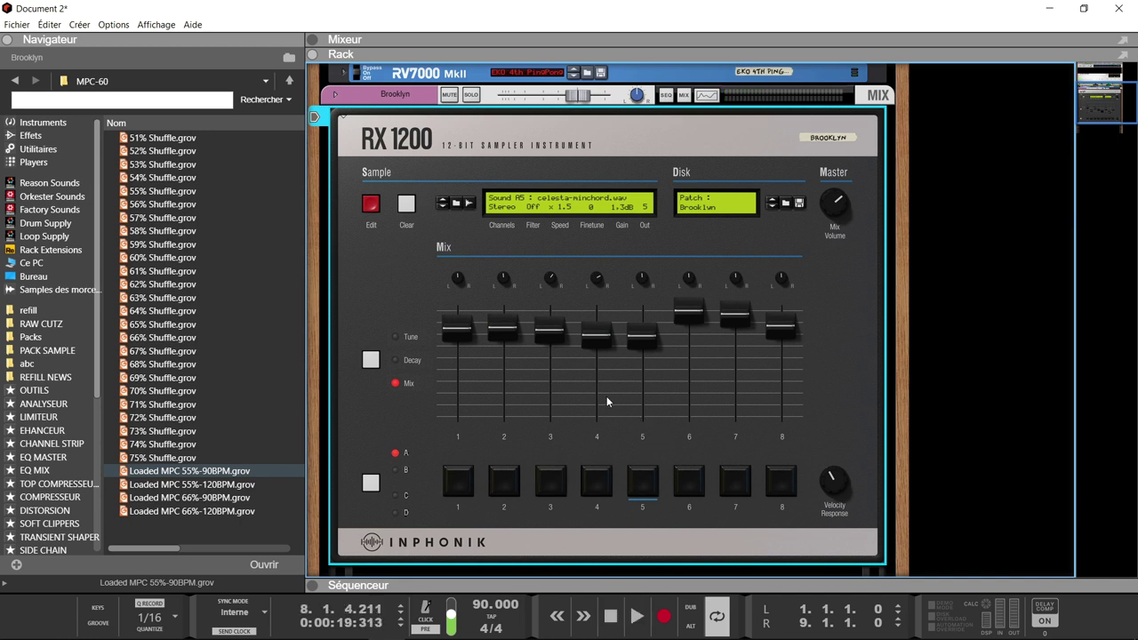
Step: Add an RPG-8 monophonic arpeggiator from the Reason Studios utilities below the RX1200 and switch its arpeggiator function off
mouse_move(600, 378)
left_click(40, 151)
left_click(122, 144)
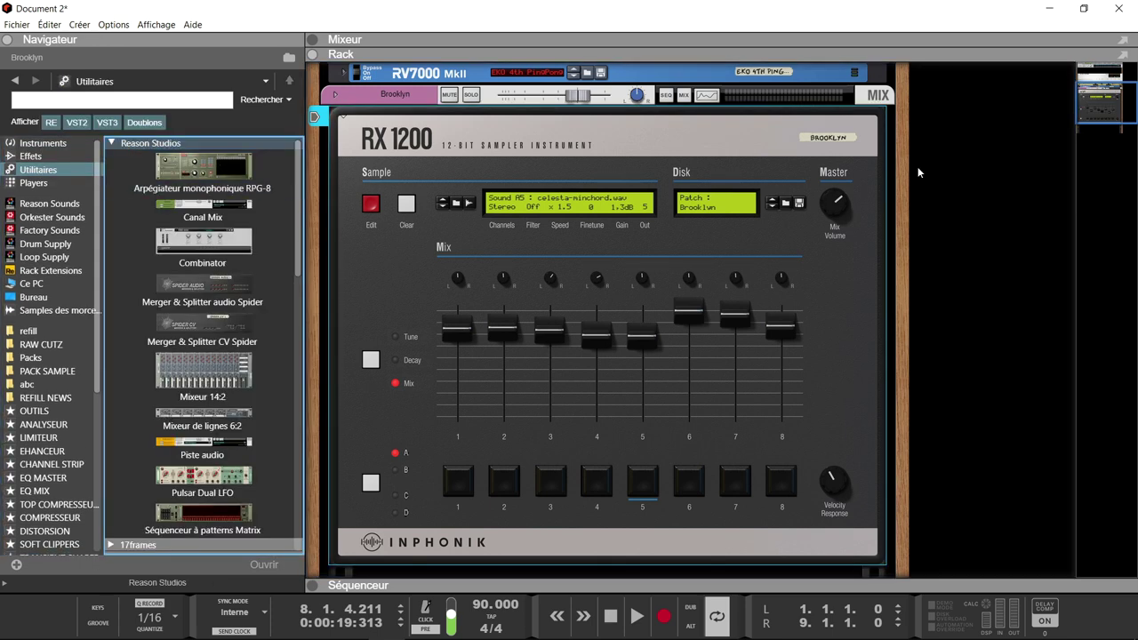
scroll(919, 173, "down", 3)
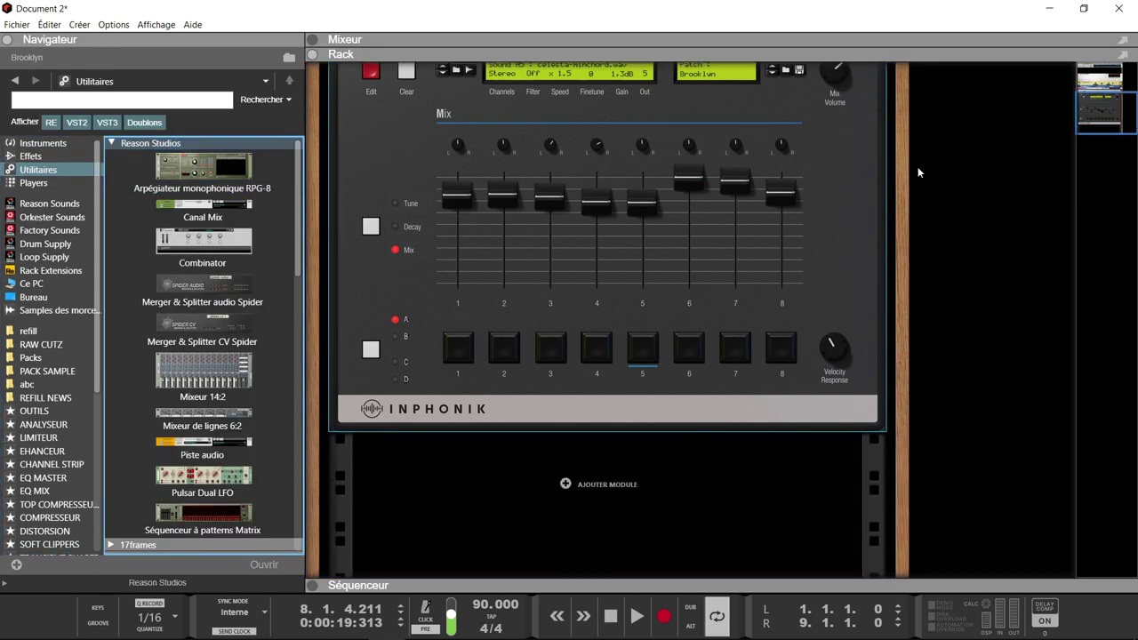
left_click(206, 180)
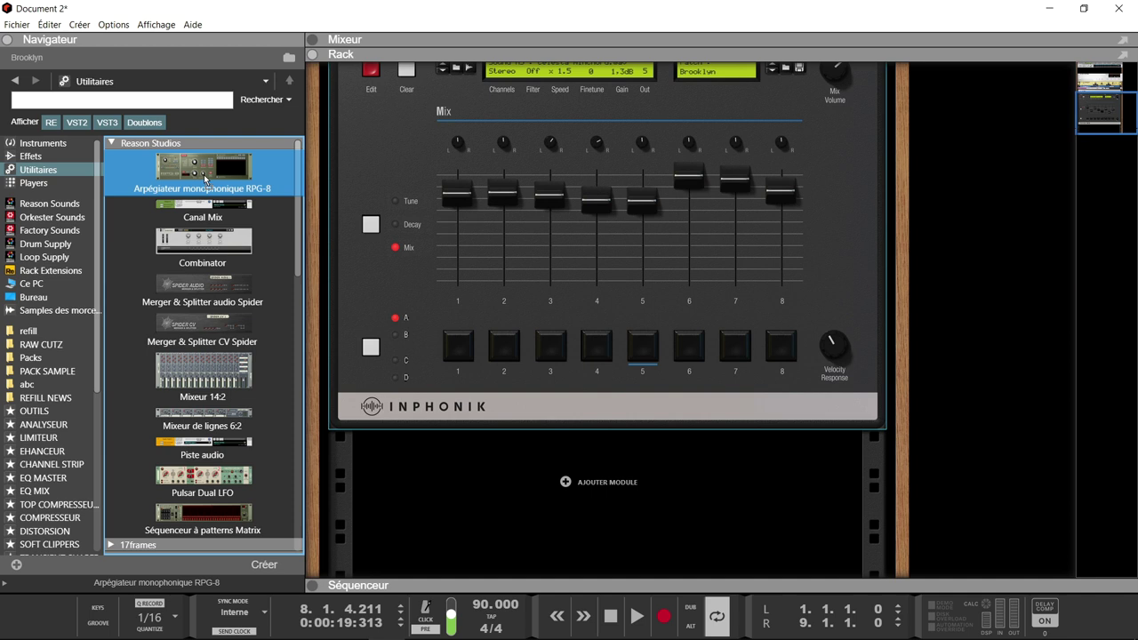
mouse_move(206, 180)
left_mouse_down()
mouse_move(331, 333)
mouse_move(432, 512)
left_mouse_up()
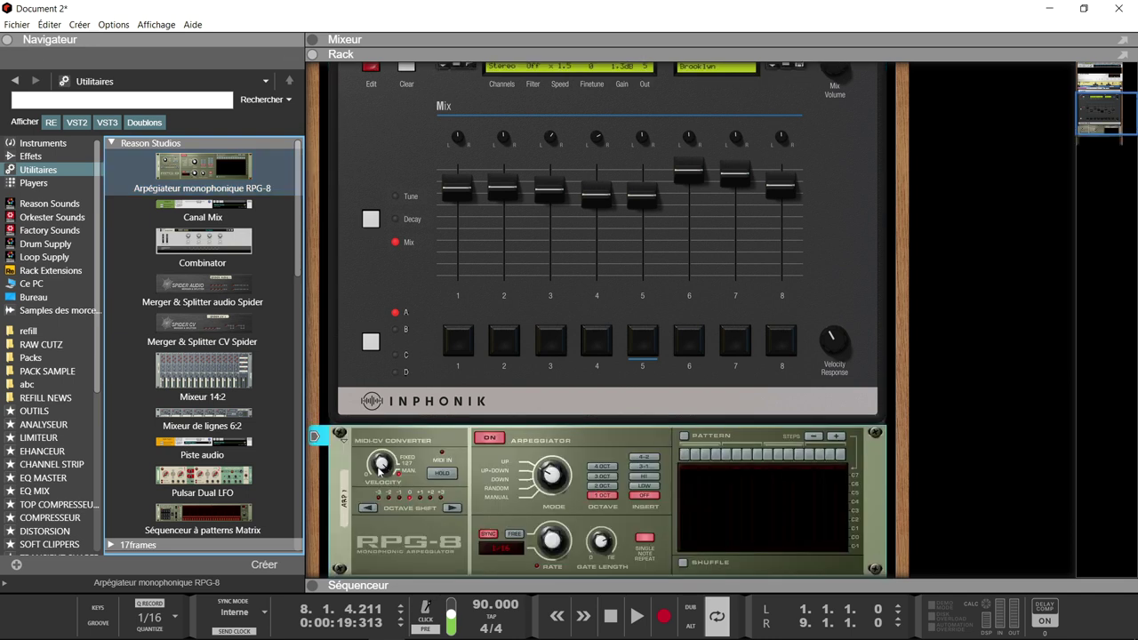
left_click(484, 438)
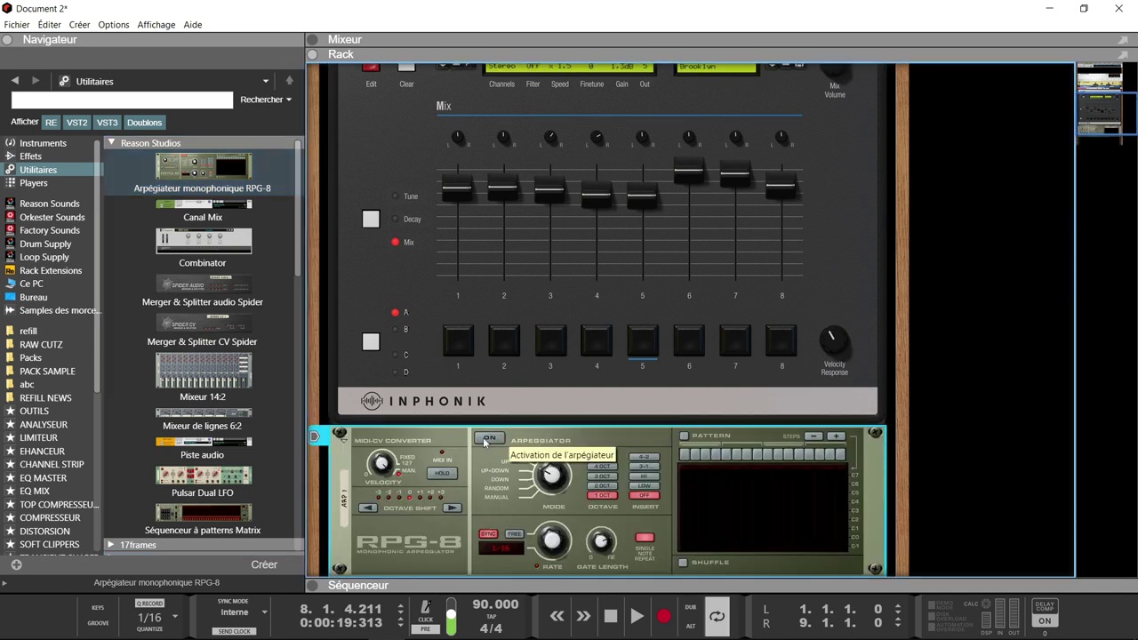
Step: On the rear of the rack, cable the RPG-8's Gate CV Out and Note CV Out to the RX1200's A5 Gate and Pitch inputs
key("F7")
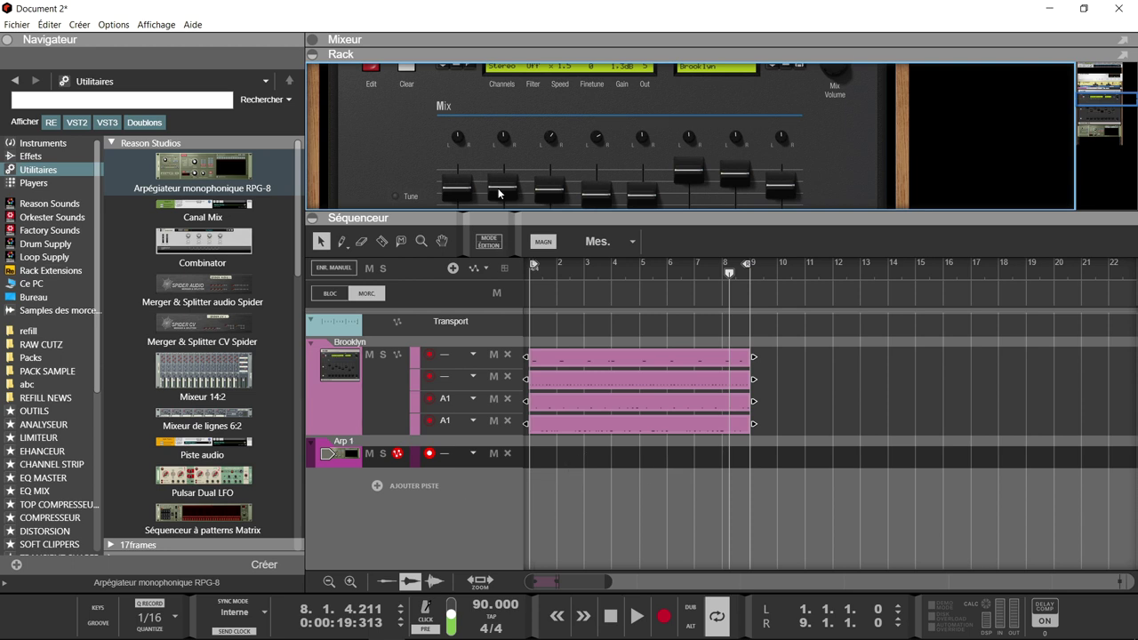
left_click(324, 218)
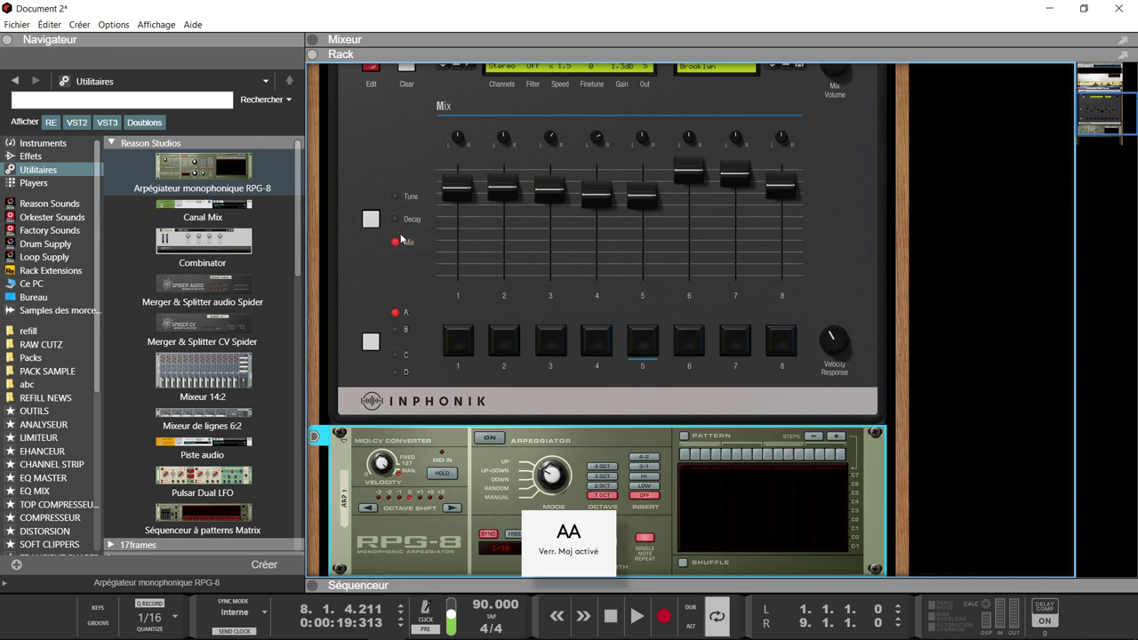
key("Tab")
left_click_drag(562, 474, 732, 165)
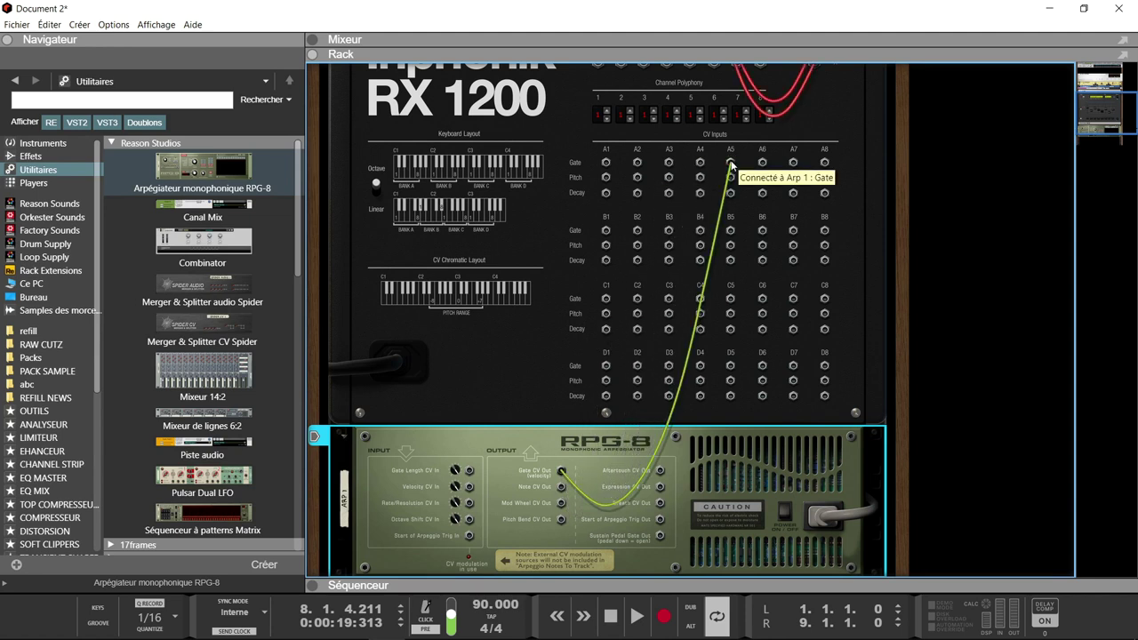
left_click_drag(561, 489, 734, 179)
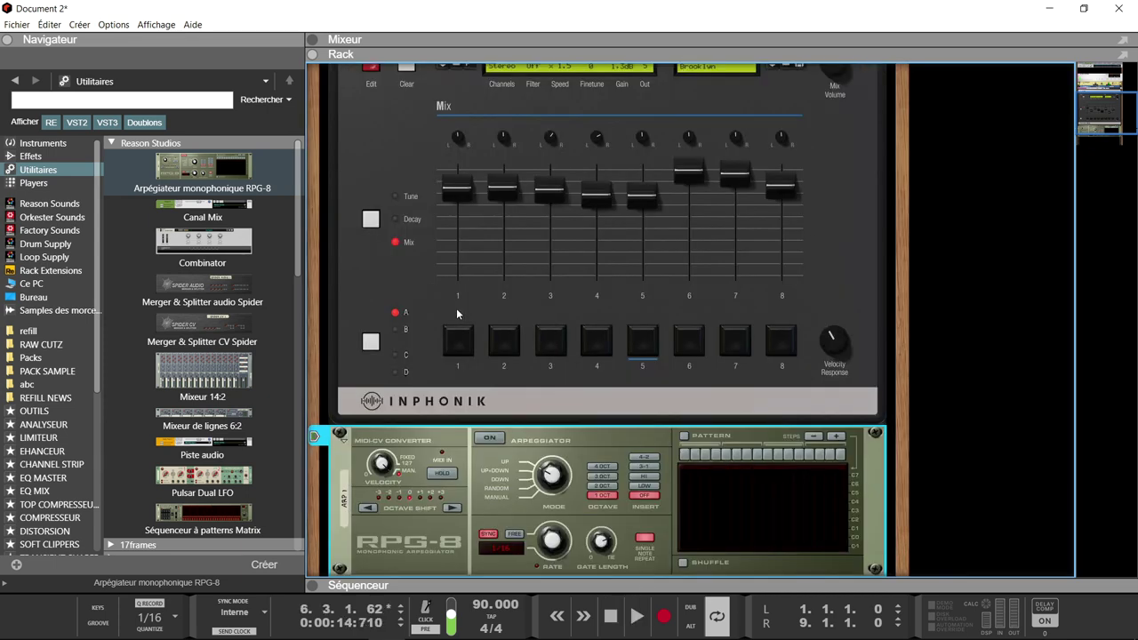
Step: Raise sound A5's mix level to 86% and audition its pad repeatedly
left_click(643, 341)
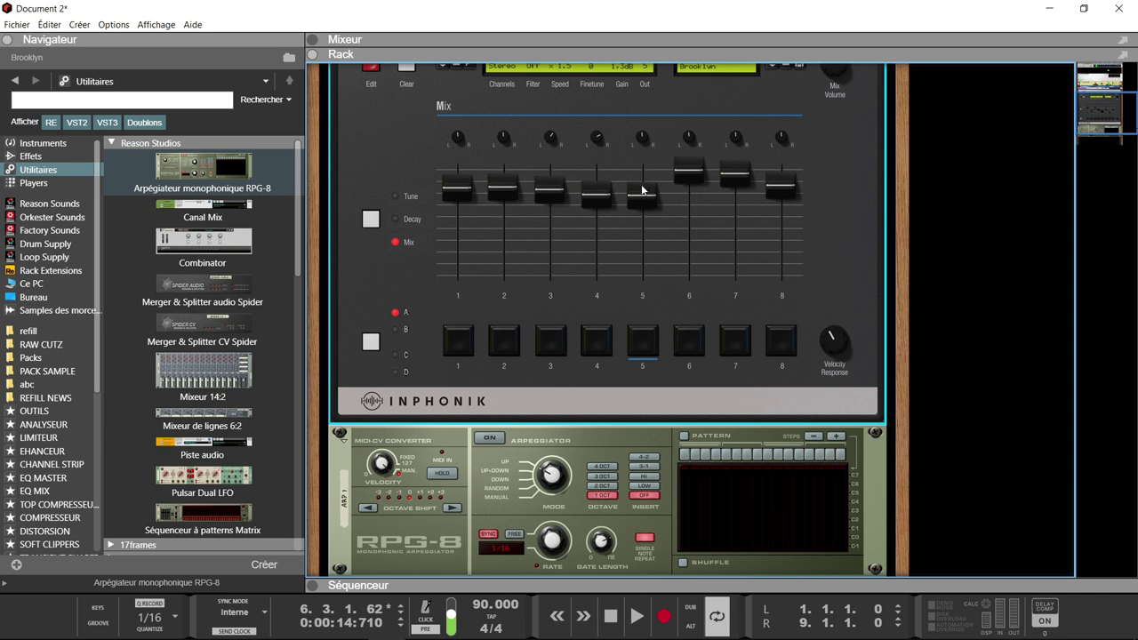
left_click_drag(642, 195, 637, 186)
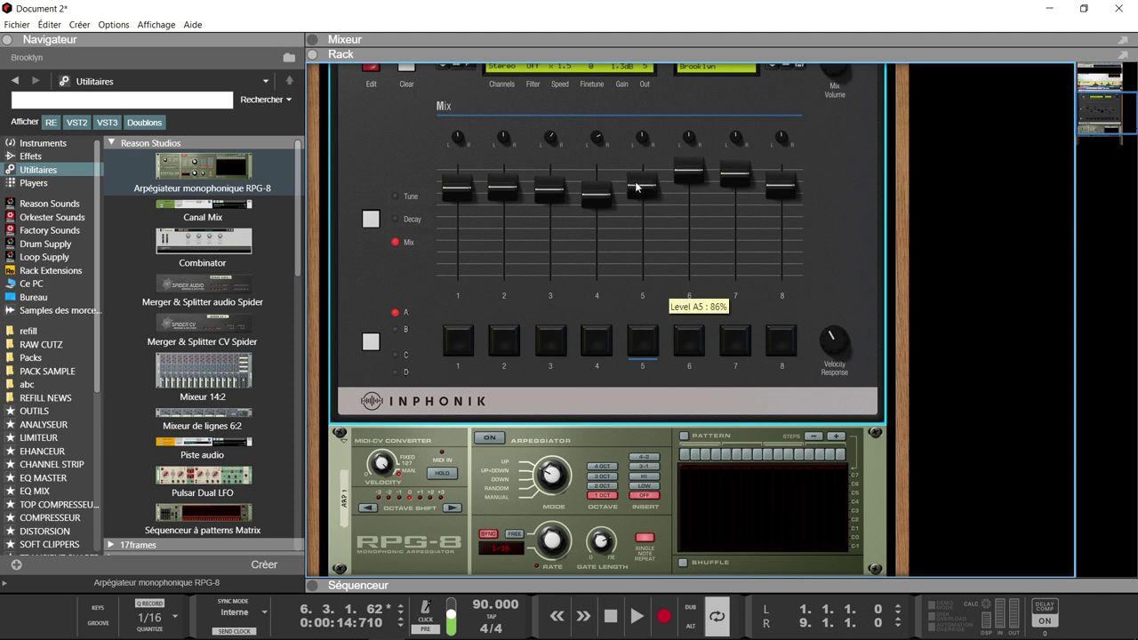
left_click(649, 342)
left_click(650, 341)
left_click(650, 342)
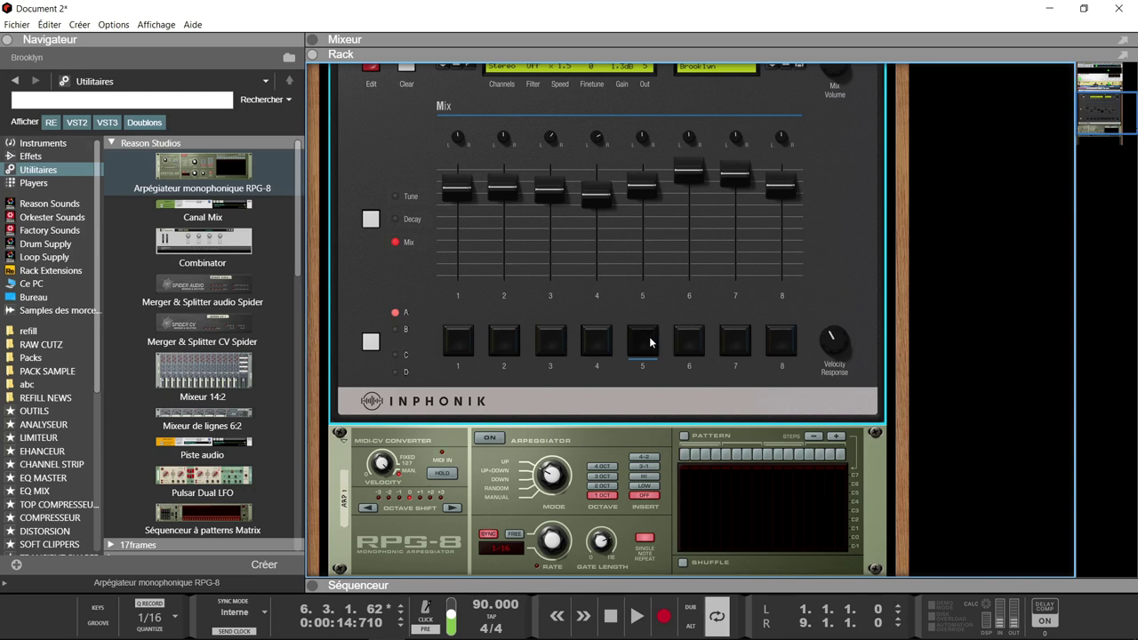
left_click(650, 341)
left_click(650, 341)
left_click(650, 342)
left_click(650, 342)
Step: Rename the RPG-8 device as "cleste bells"
scroll(638, 342, "up", 2)
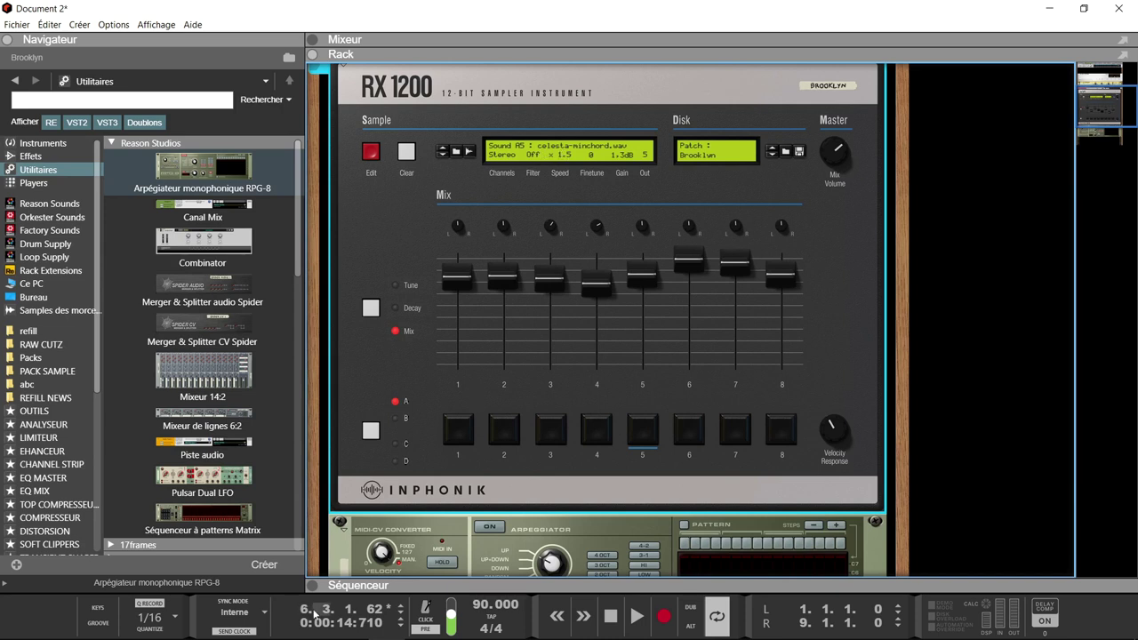
scroll(365, 502, "down", 2)
double_click(345, 508)
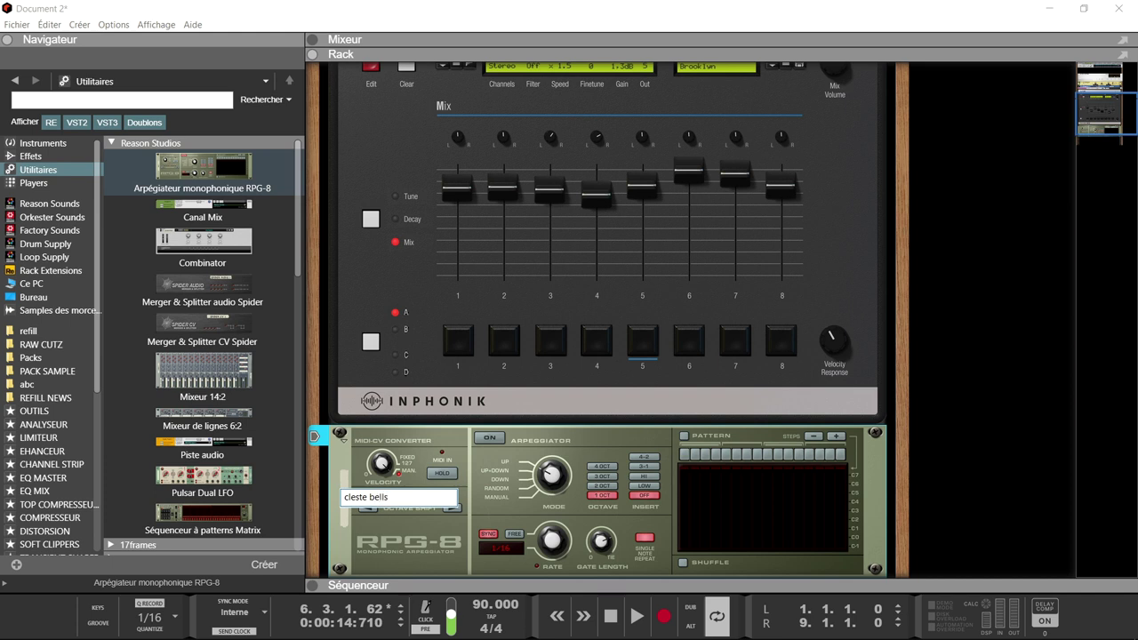
key("Return")
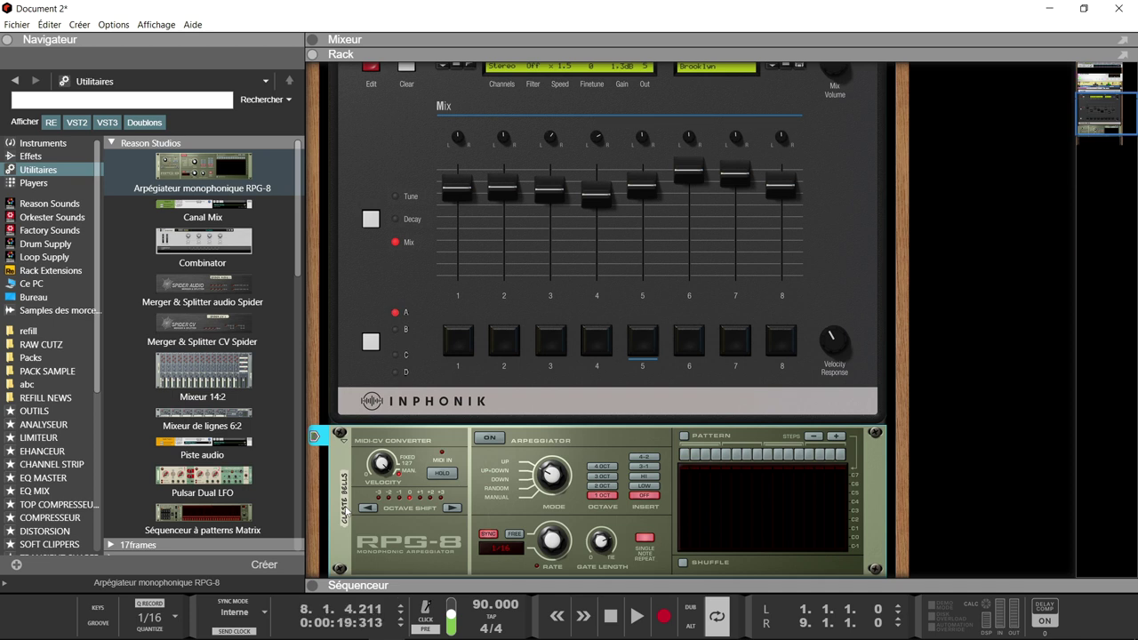
Step: Record an eight-bar note clip on the cleste bells track from the song start and play it back
key("F7")
key("ctrl+Return")
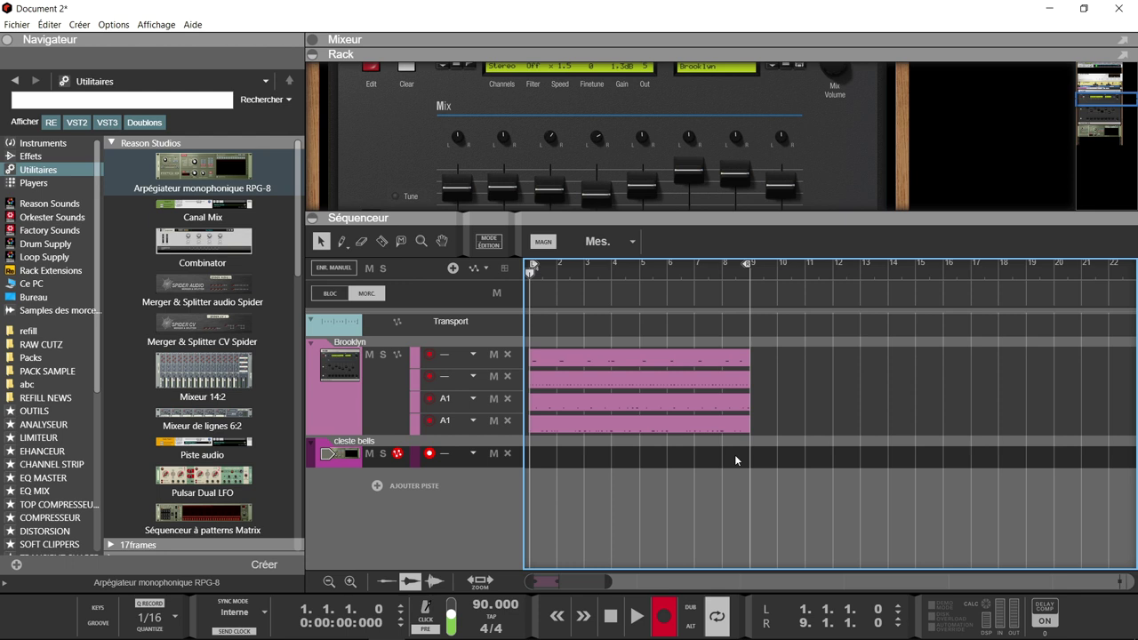
key("space")
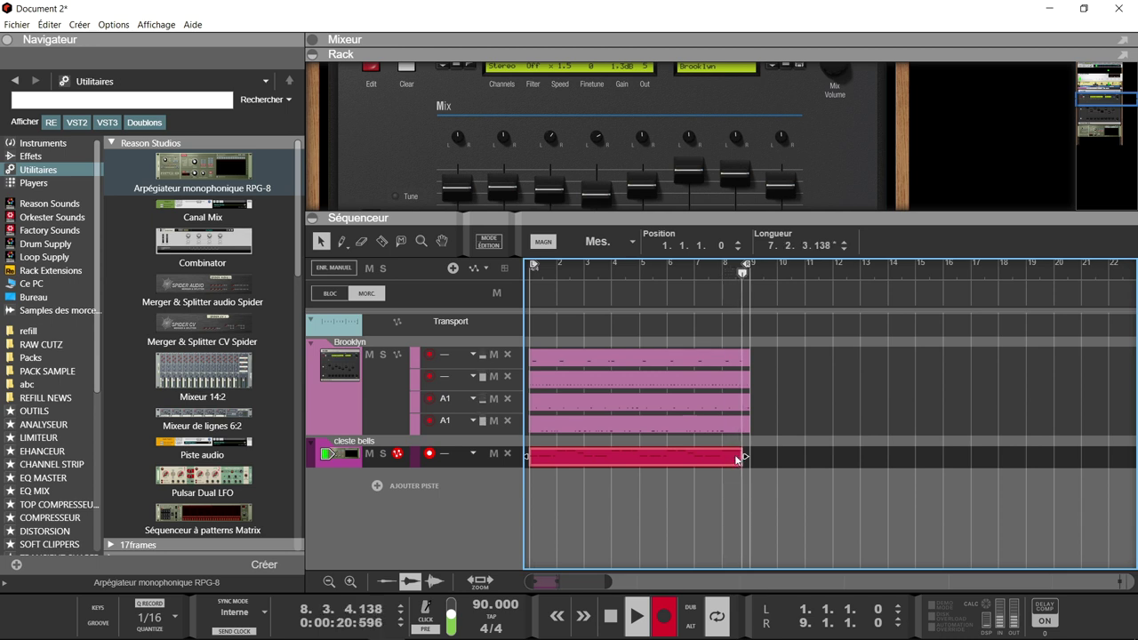
key("ctrl+Return")
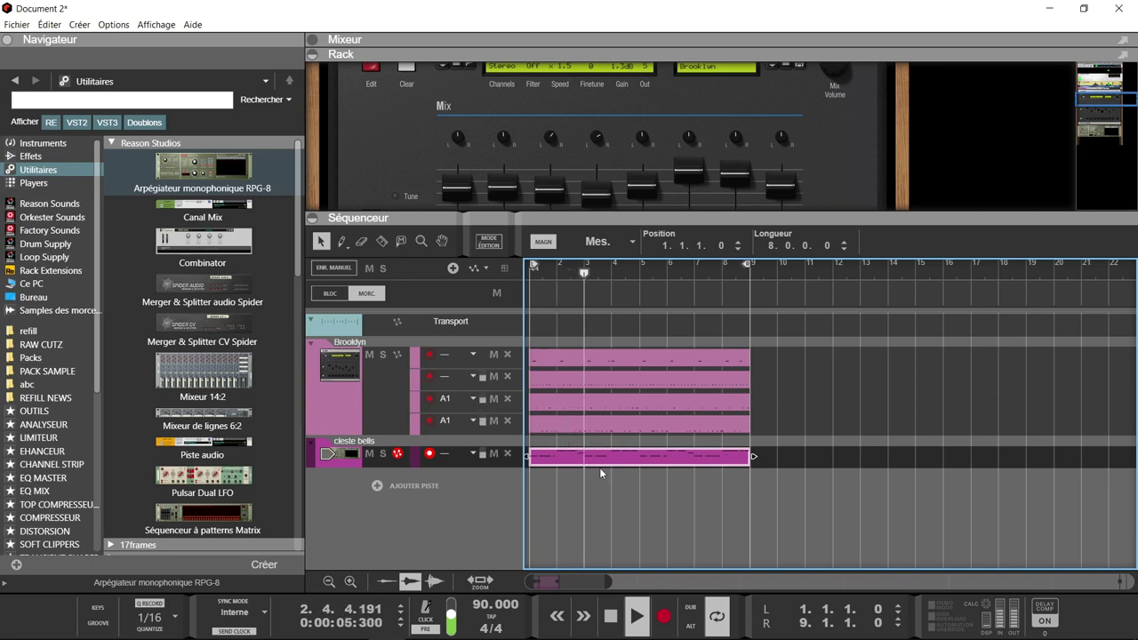
Step: Assign groove channel A1 to the cleste bells note lane, return to the full rack view and stop playback
left_click(472, 454)
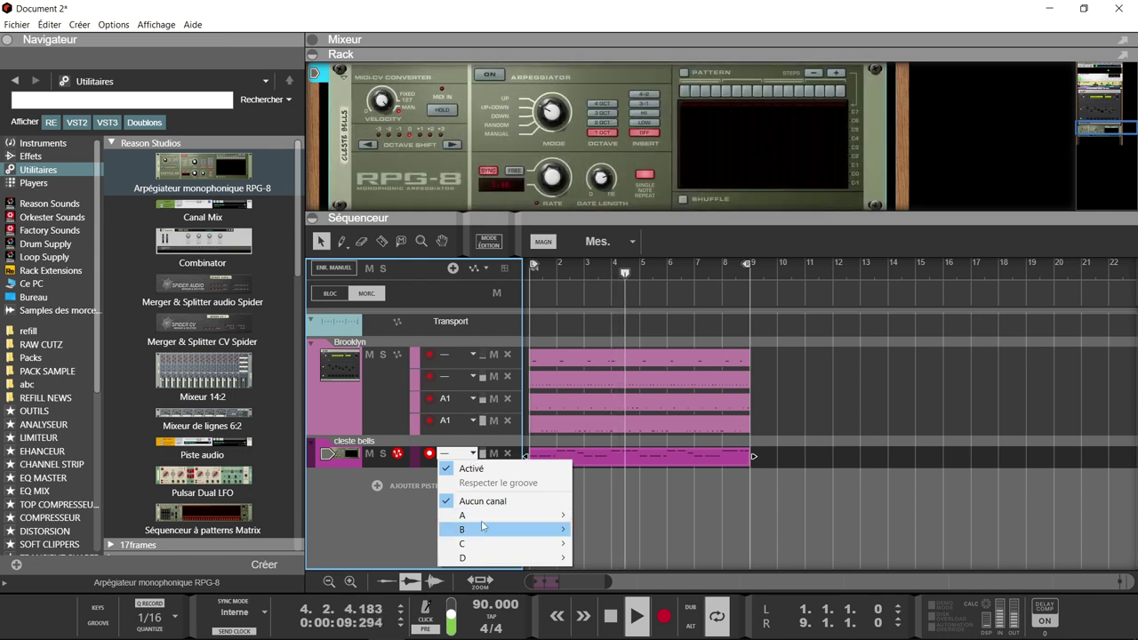
mouse_move(546, 516)
left_click(635, 516)
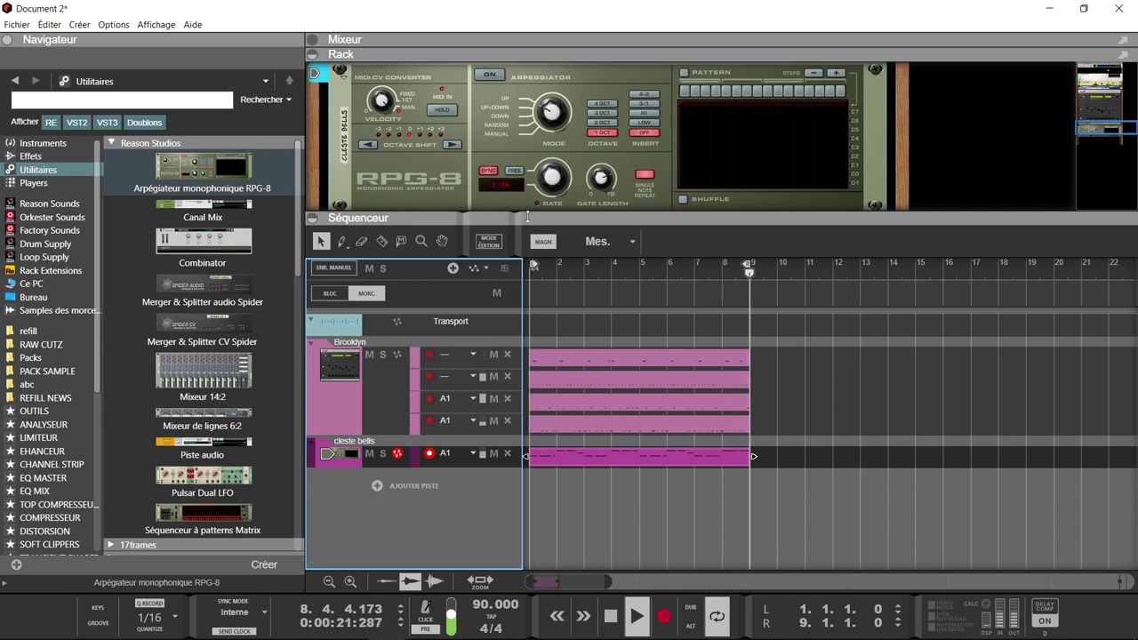
left_click(313, 218)
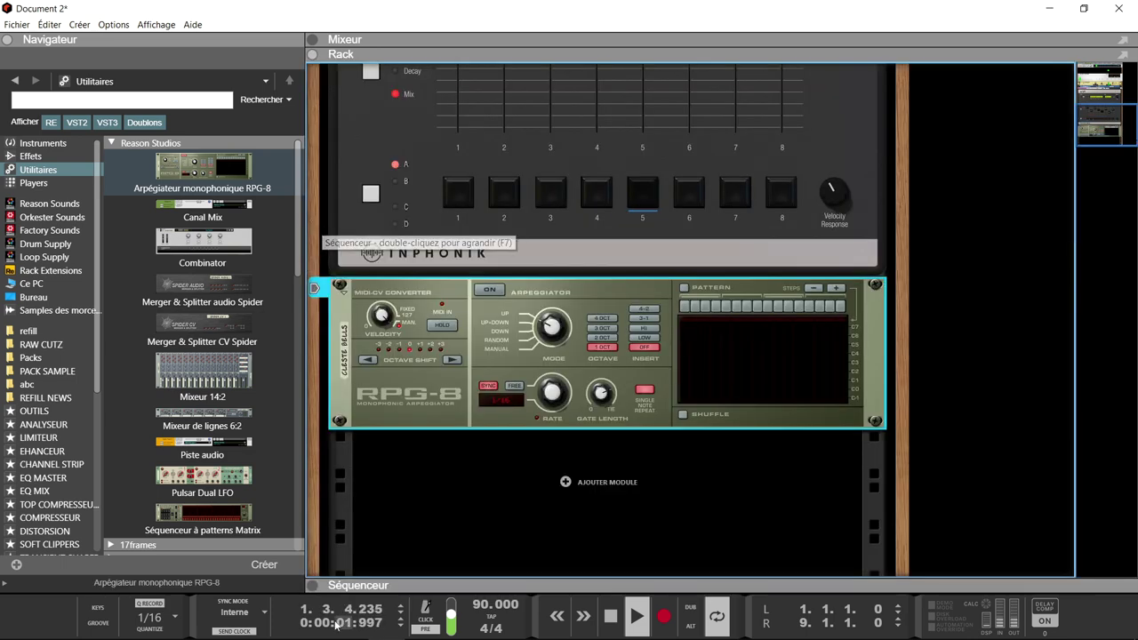
key("space")
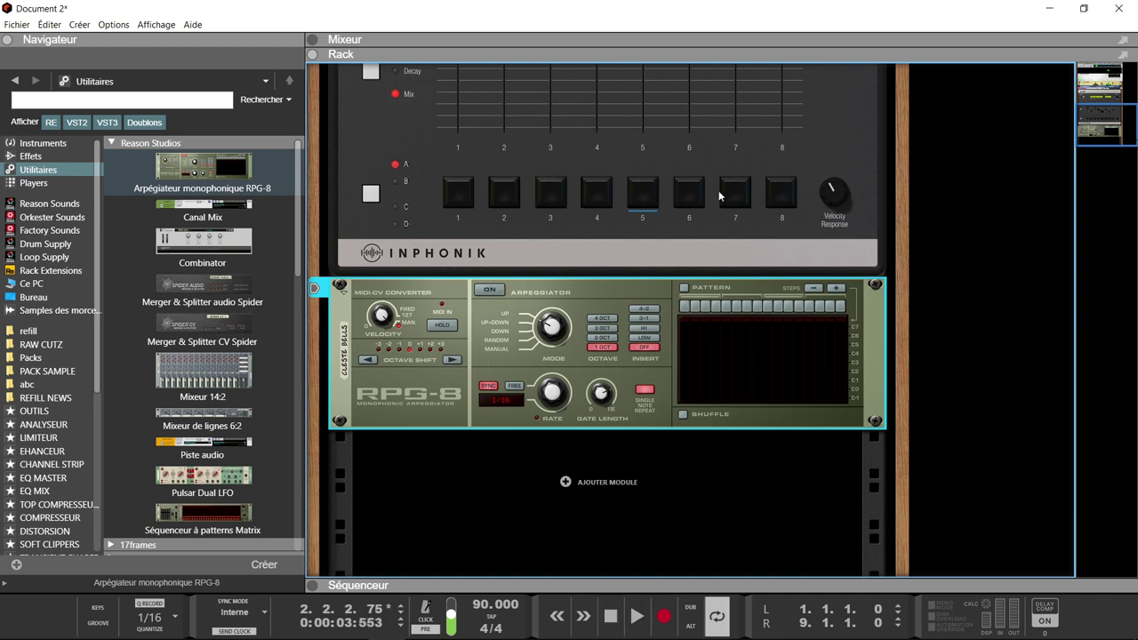
Step: Select pad A7, add a second RPG-8 arpeggiator below the first and name it "bass"
left_click(694, 201)
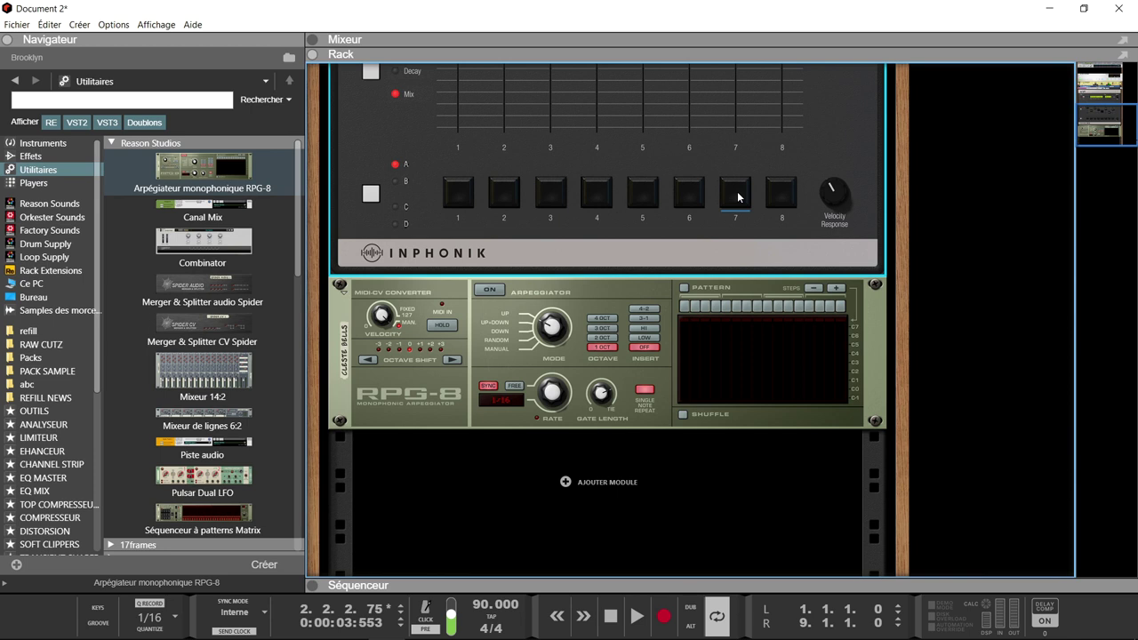
left_click(231, 176)
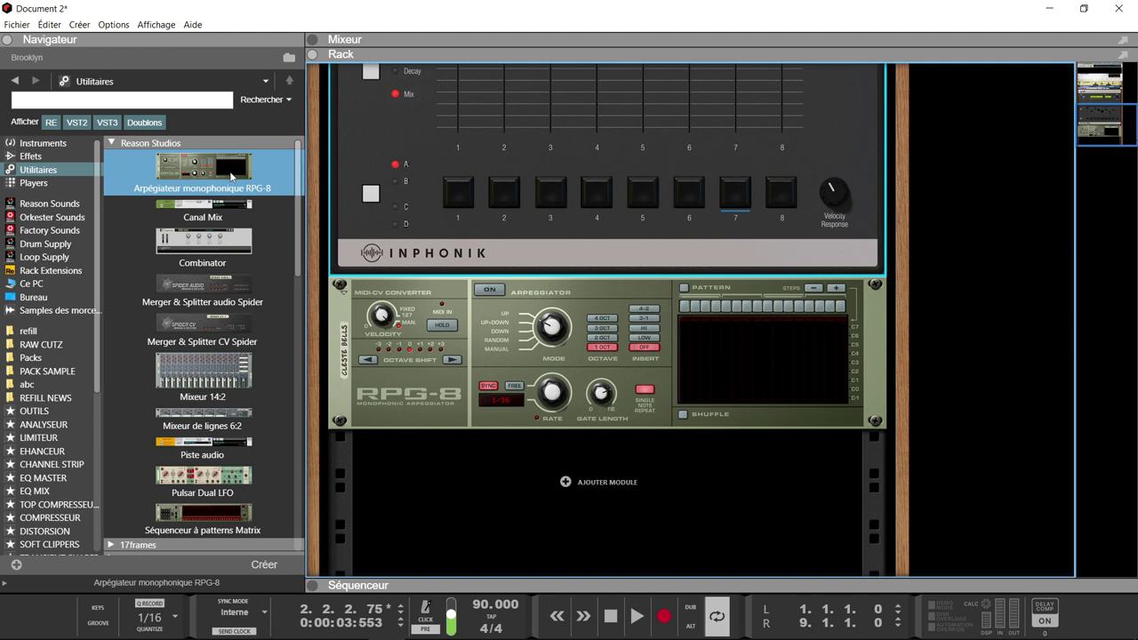
mouse_move(231, 176)
left_mouse_down()
mouse_move(418, 490)
mouse_move(494, 490)
left_mouse_up()
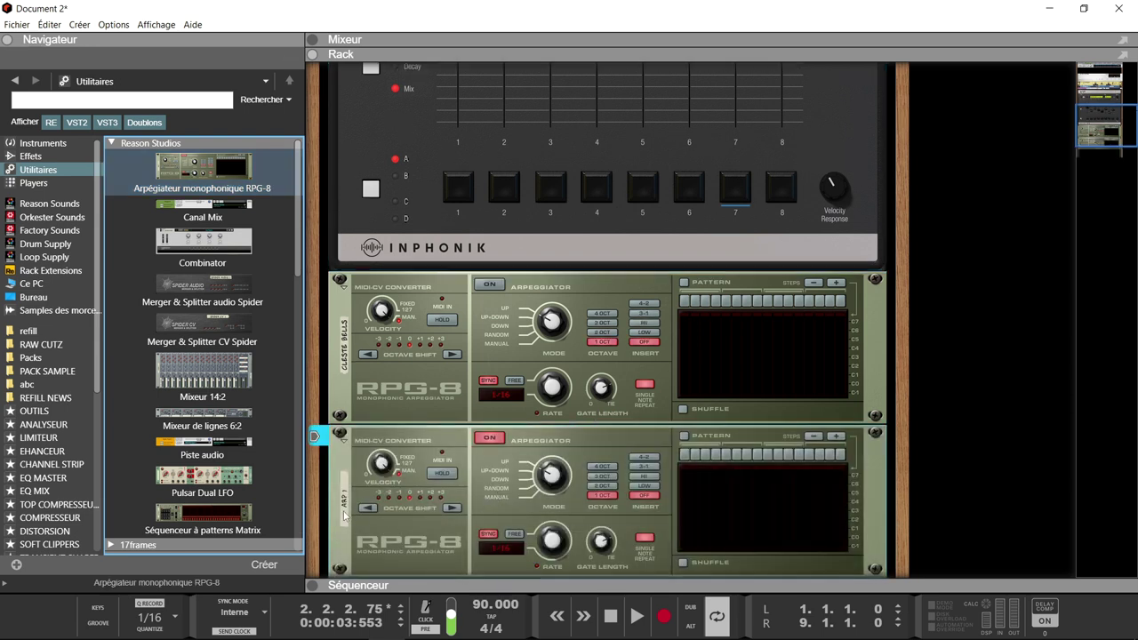
double_click(345, 514)
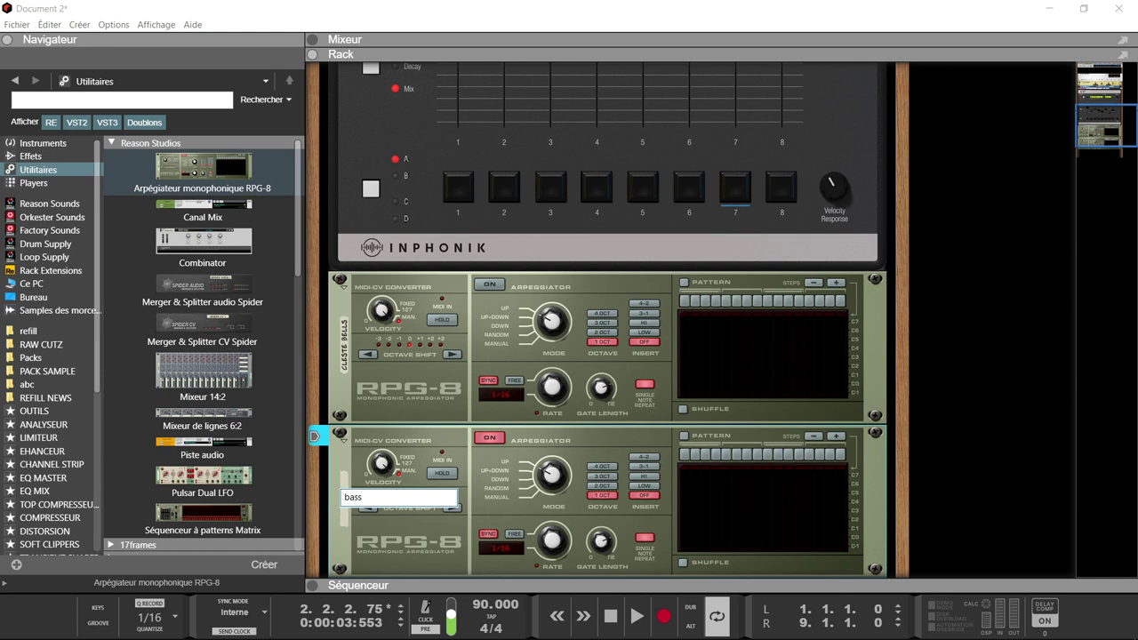
key("Return")
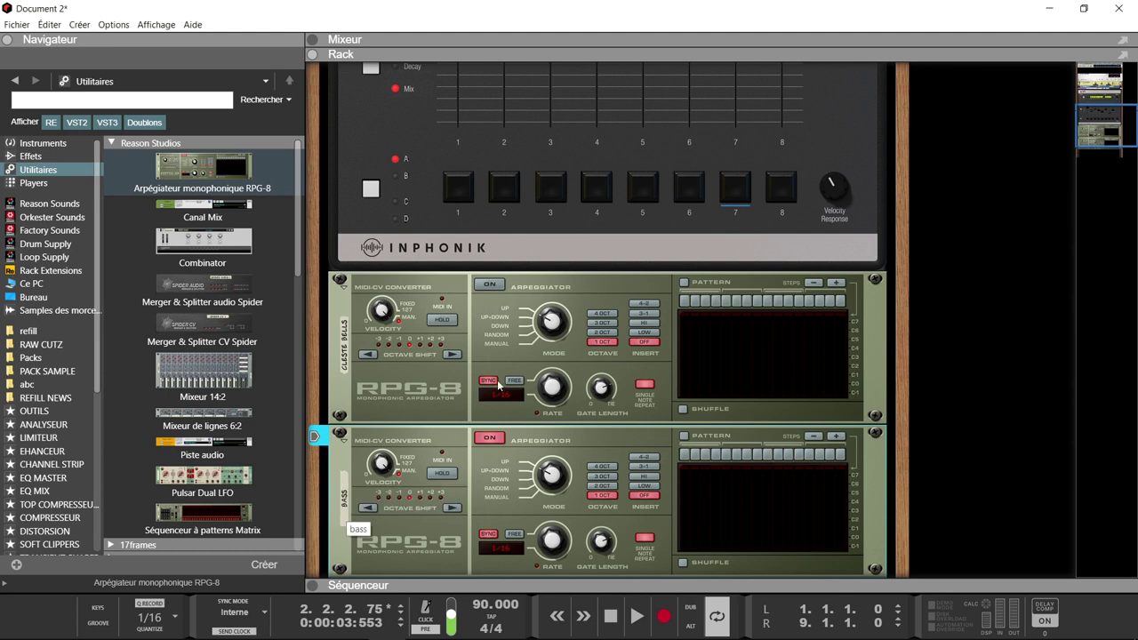
Step: Fold the cleste bells RPG-8 and bring up the RX1200's rear CV inputs above the bass RPG-8
key("Tab")
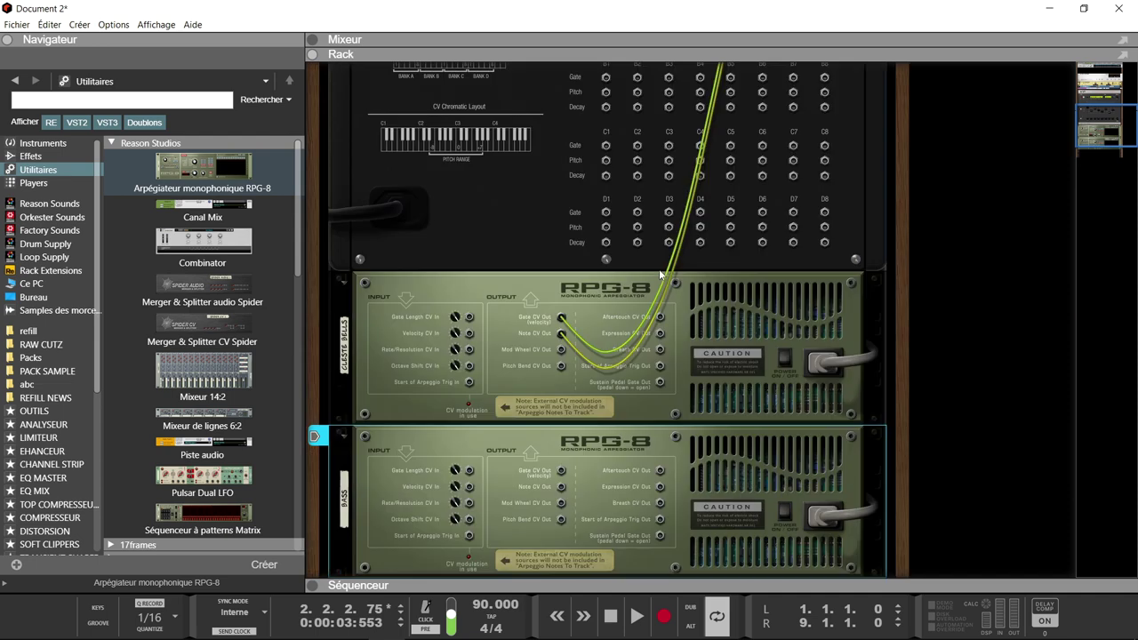
left_click(345, 285)
scroll(783, 266, "up", 4)
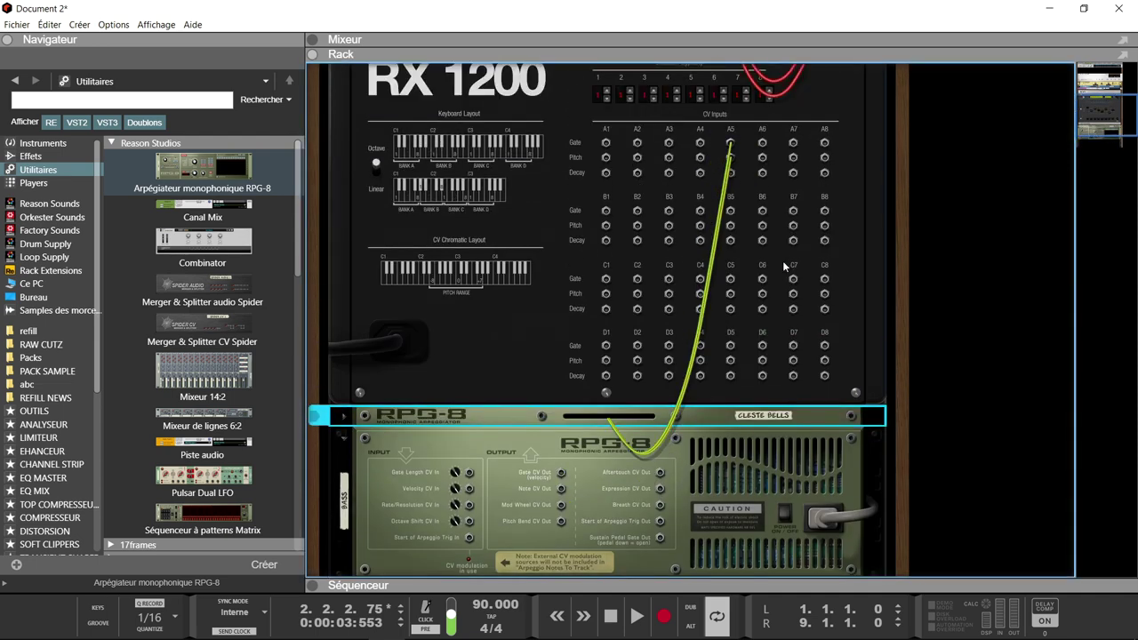
key("Tab")
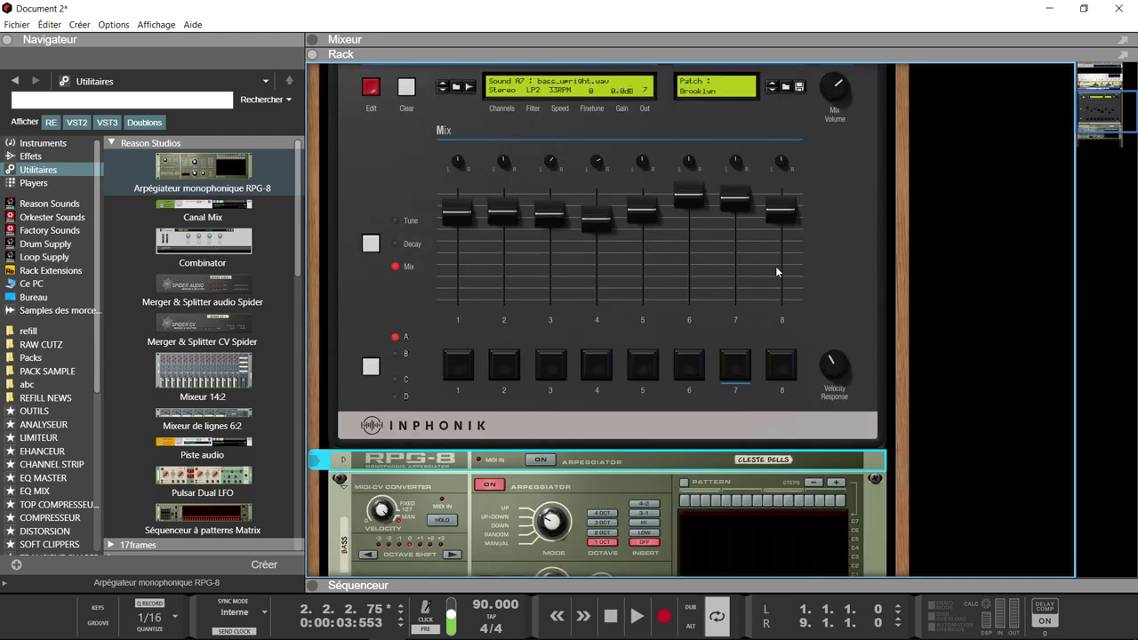
key("Tab")
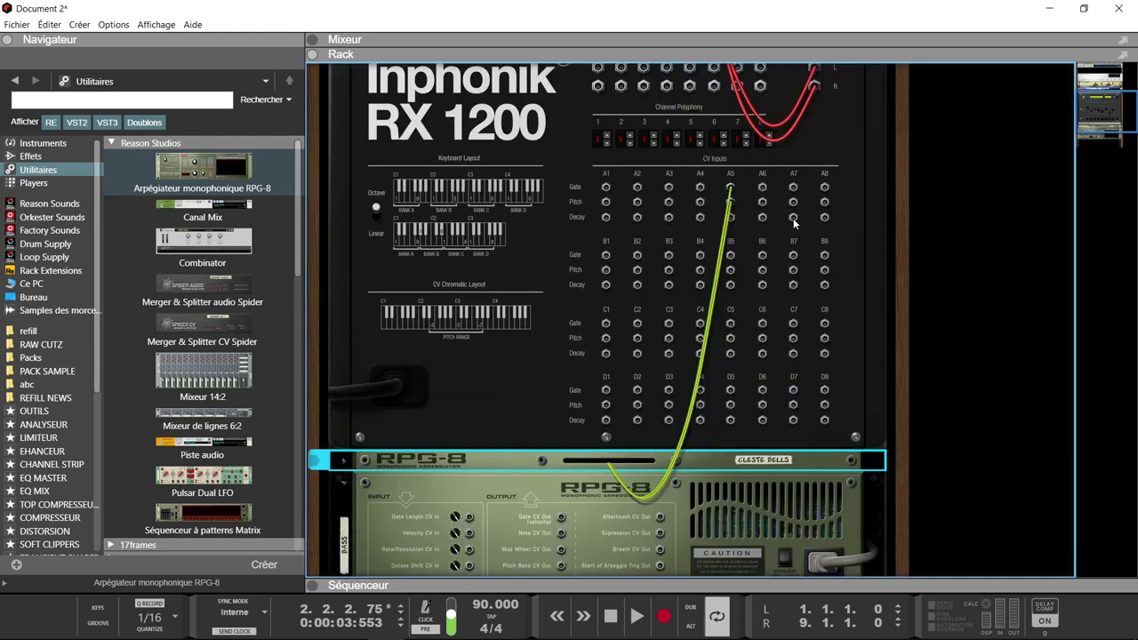
Step: Cable the bass RPG-8's Gate and Note CV outputs to the A7 Gate and Pitch inputs and switch its arpeggiator function off
left_click_drag(561, 518, 795, 192)
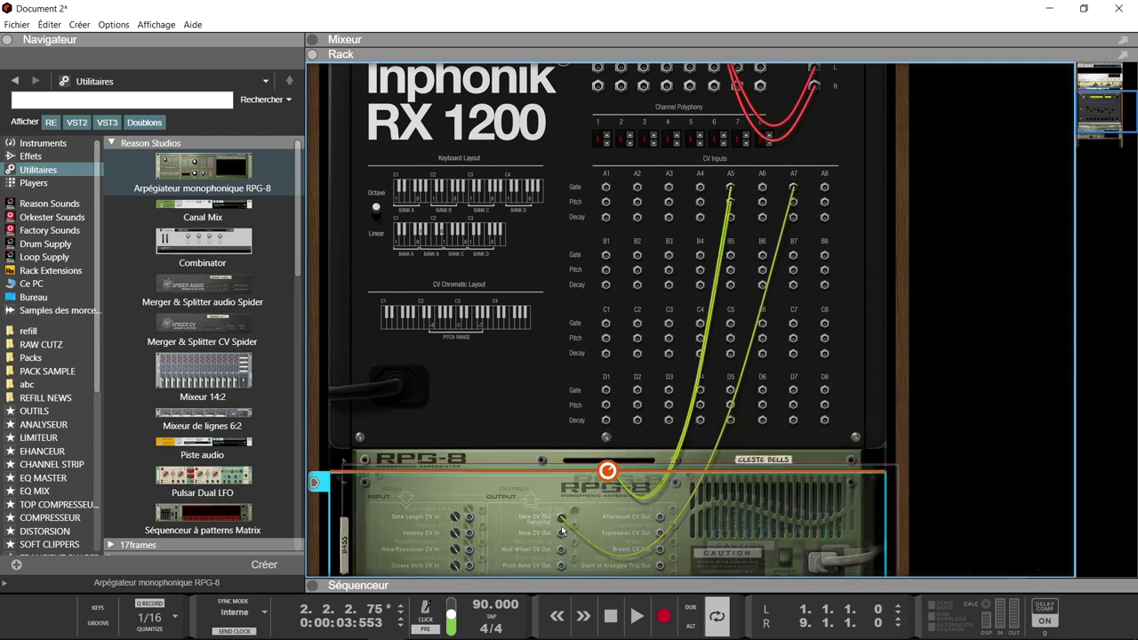
scroll(557, 534, "down", 1)
left_click_drag(561, 487, 795, 157)
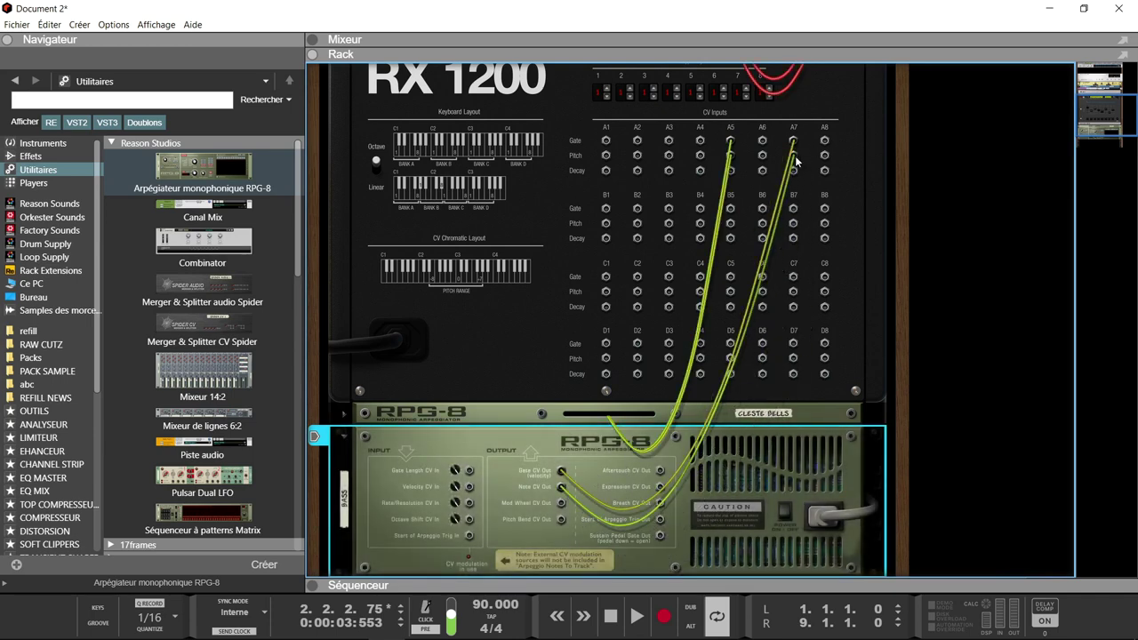
key("Tab")
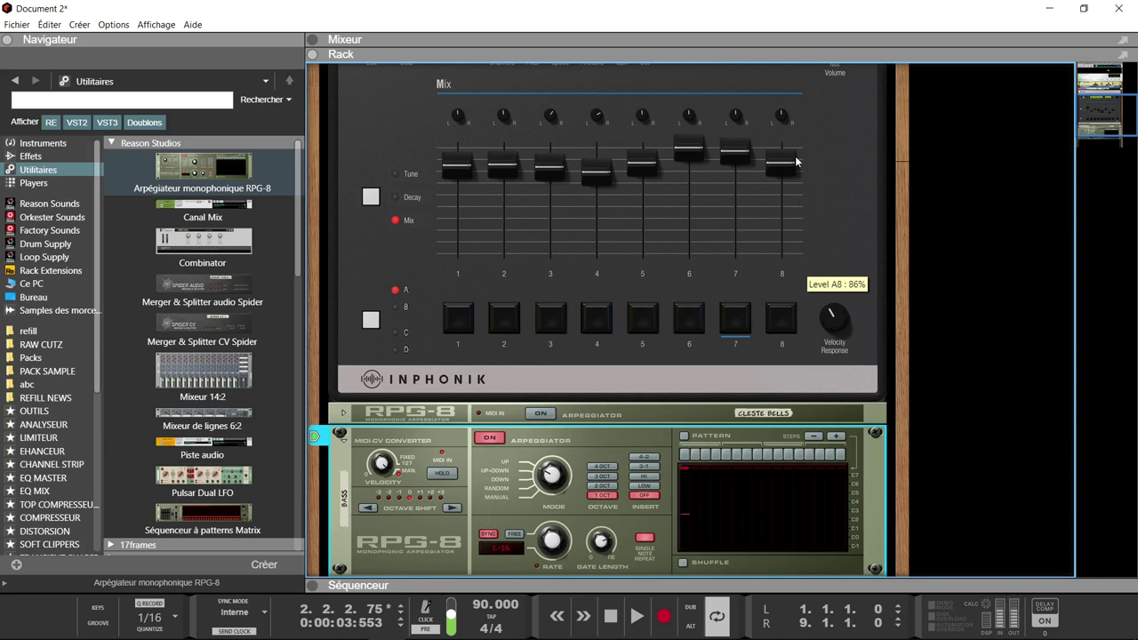
left_click(490, 439)
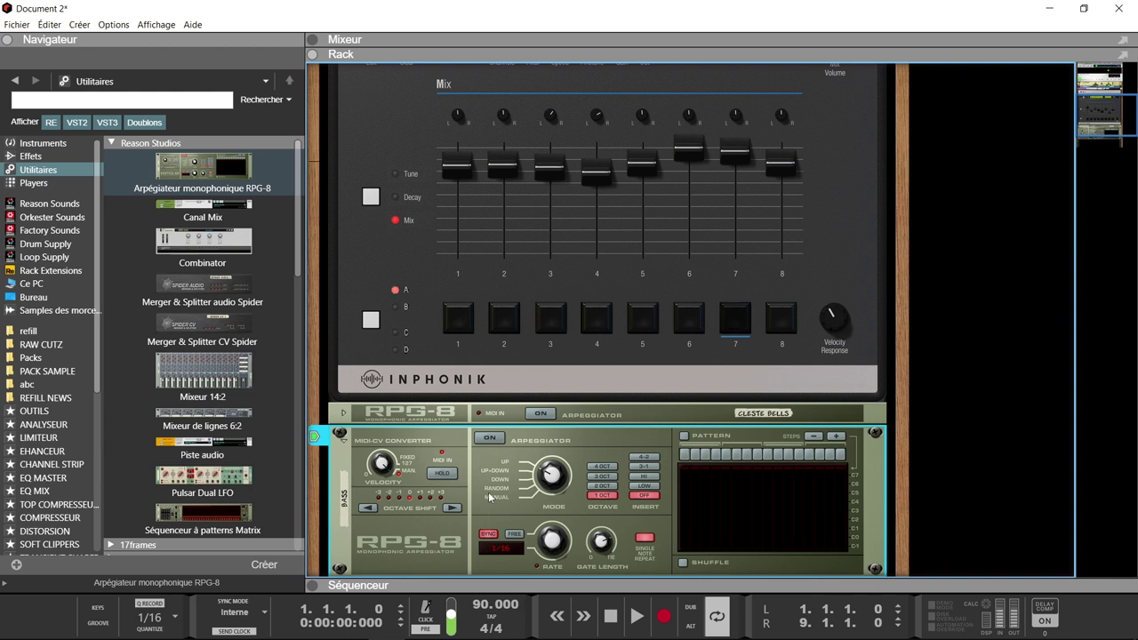
Step: Record the bass line over the eight-bar loop on the bass track, then fold its RPG-8 and show the sequencer
key("ctrl+Return")
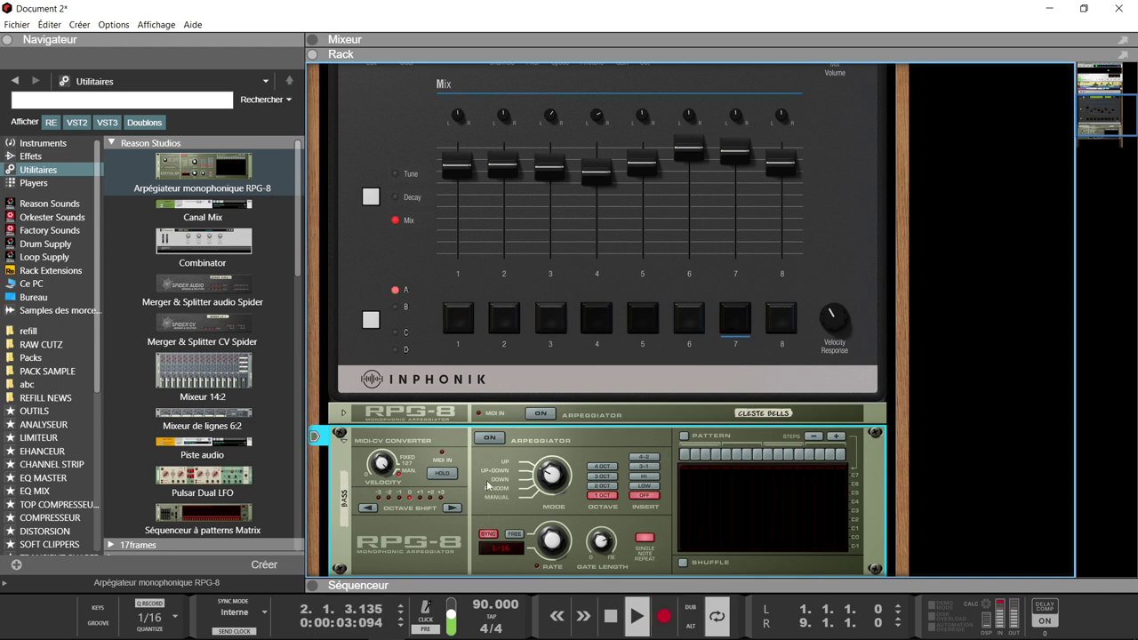
left_click(343, 439)
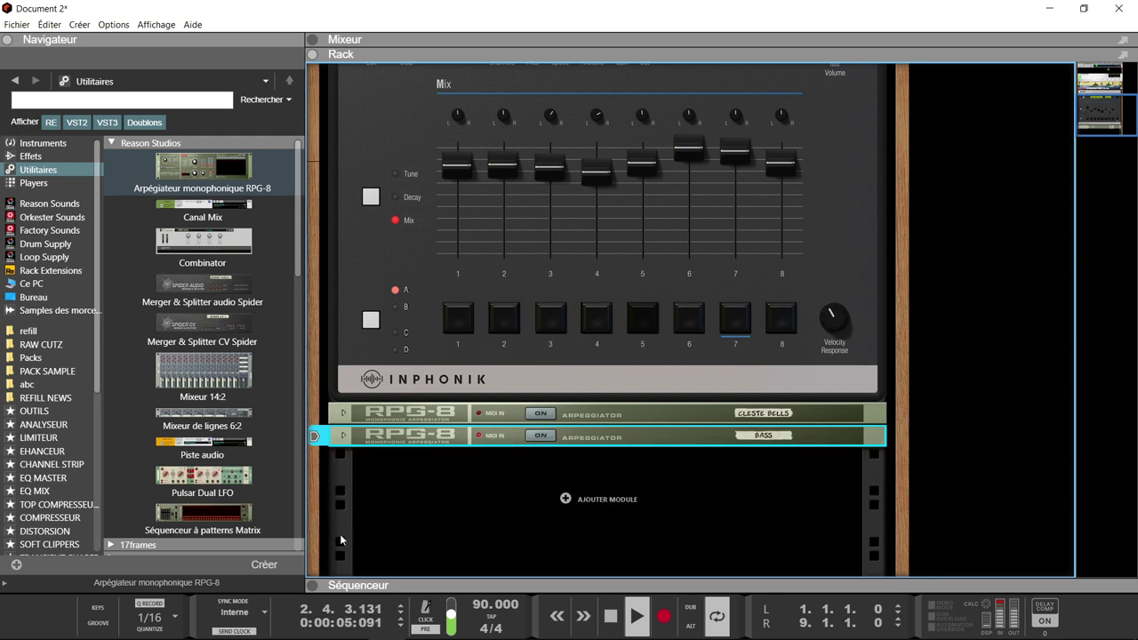
left_click(313, 585)
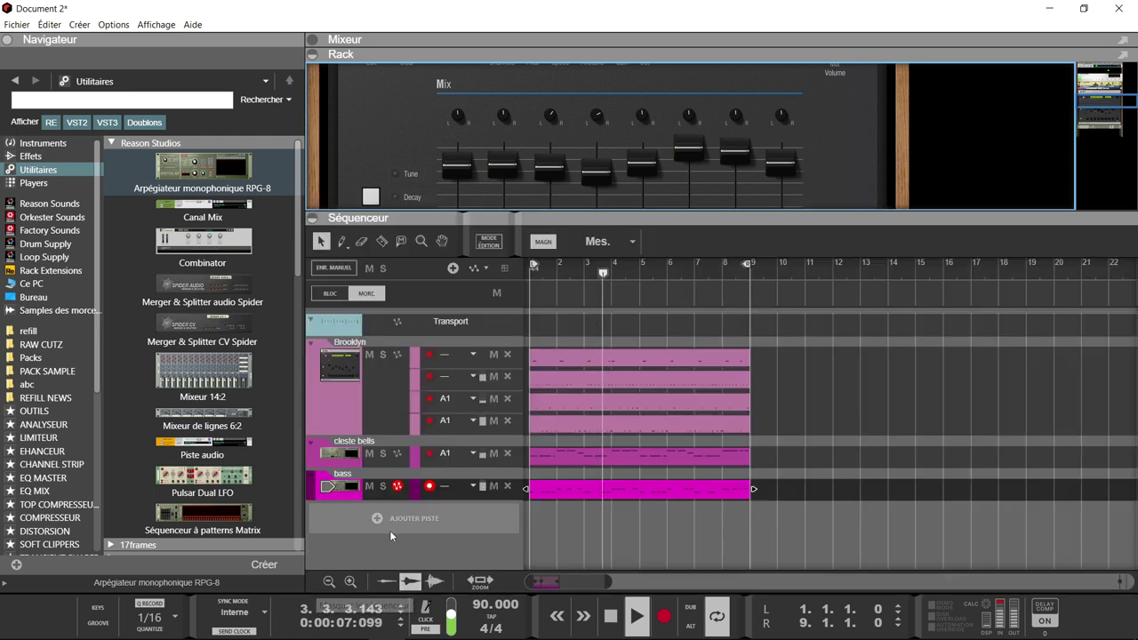
Step: Assign groove channel A1, "Loaded MPC 55%-90BPM, shuffle global", to the bass note lane
left_click(458, 486)
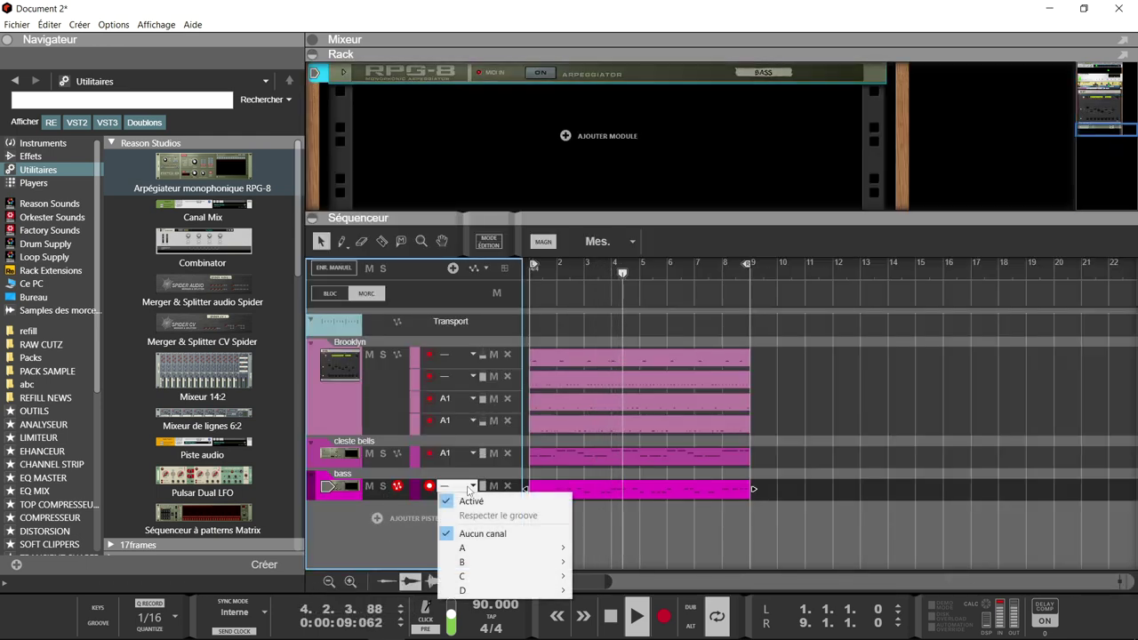
mouse_move(478, 551)
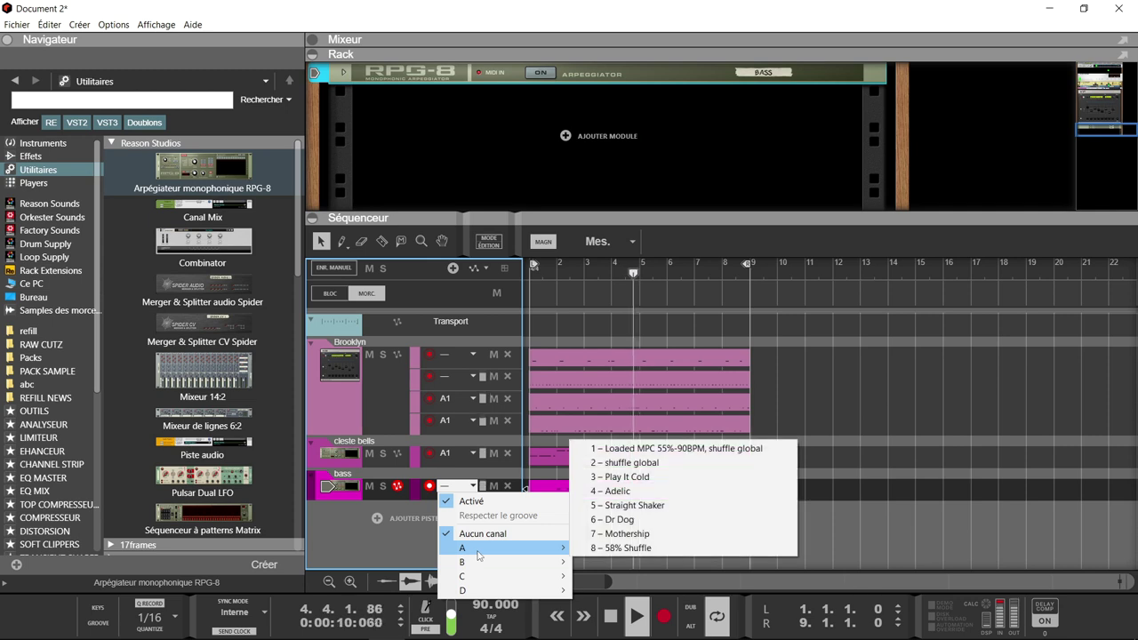
left_click(649, 447)
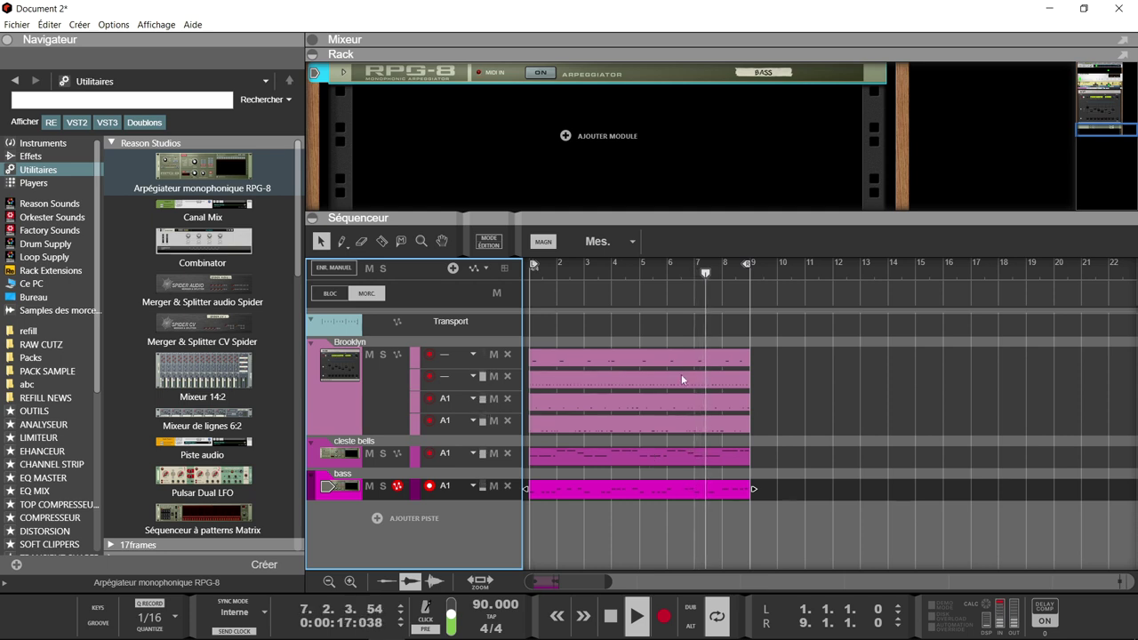
Step: Bring the RX1200's sample display into view above the sequencer and solo the bass track
left_click(312, 220)
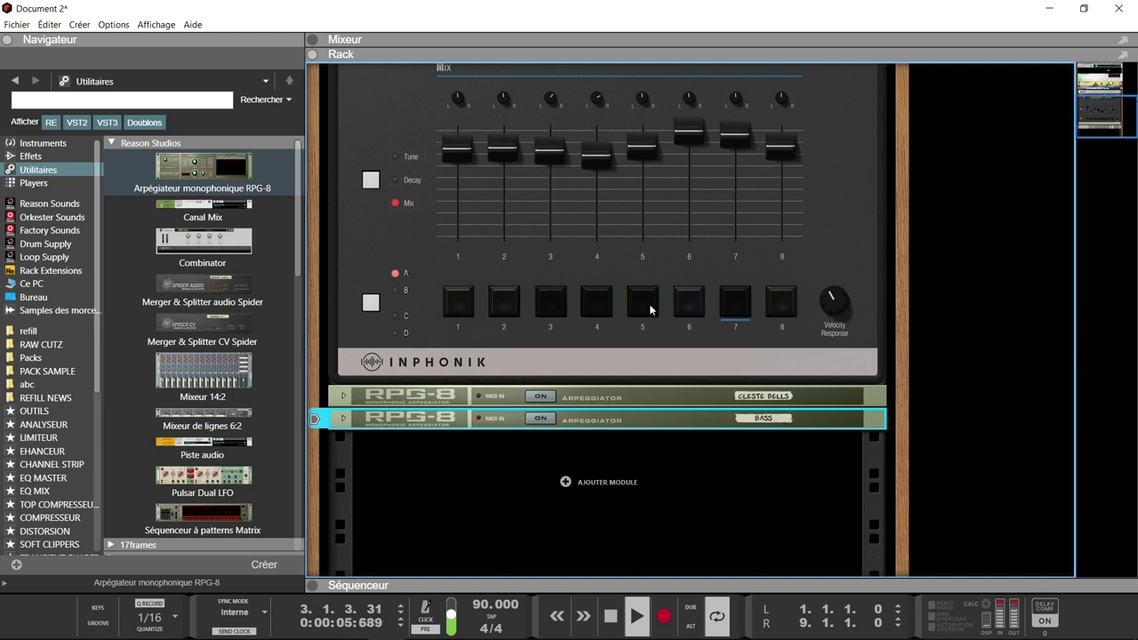
scroll(649, 304, "up", 3)
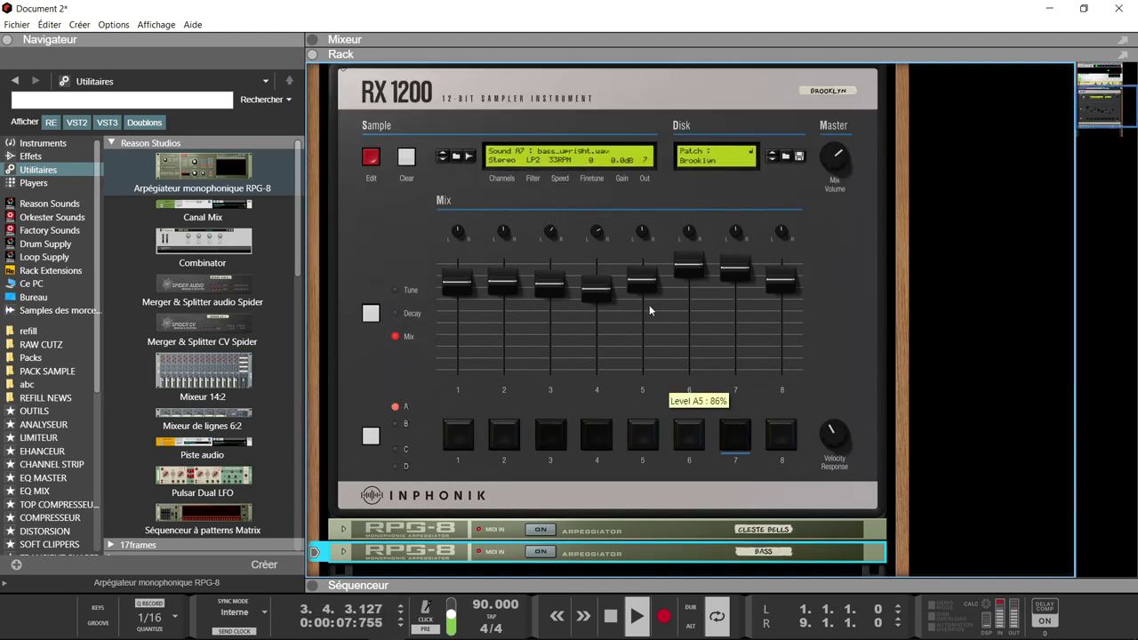
left_click(313, 588)
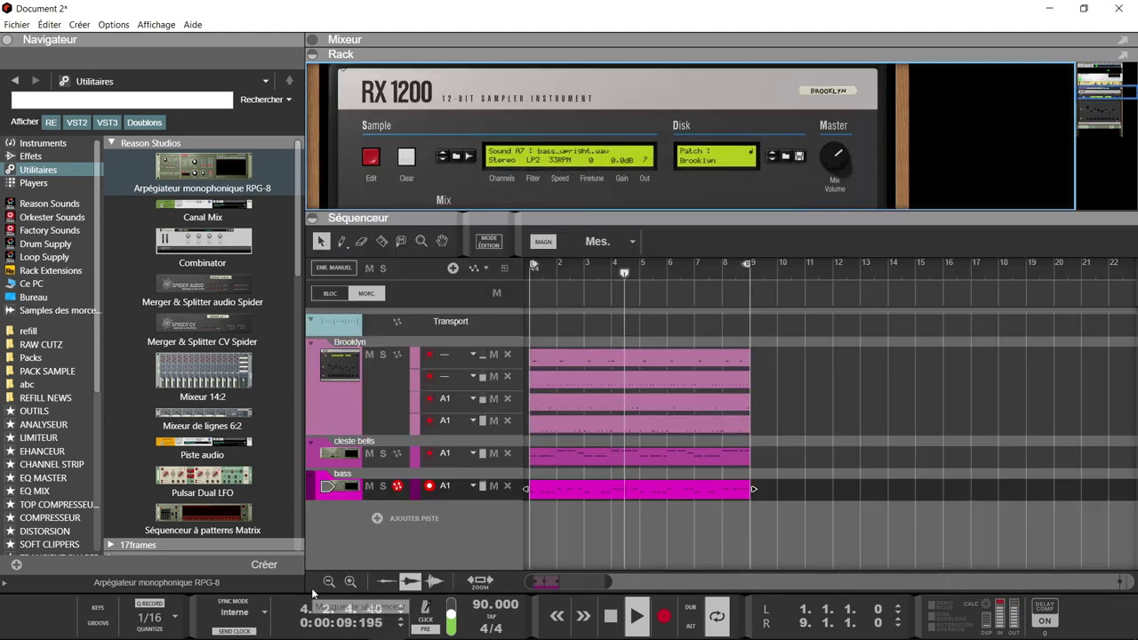
left_click(382, 486)
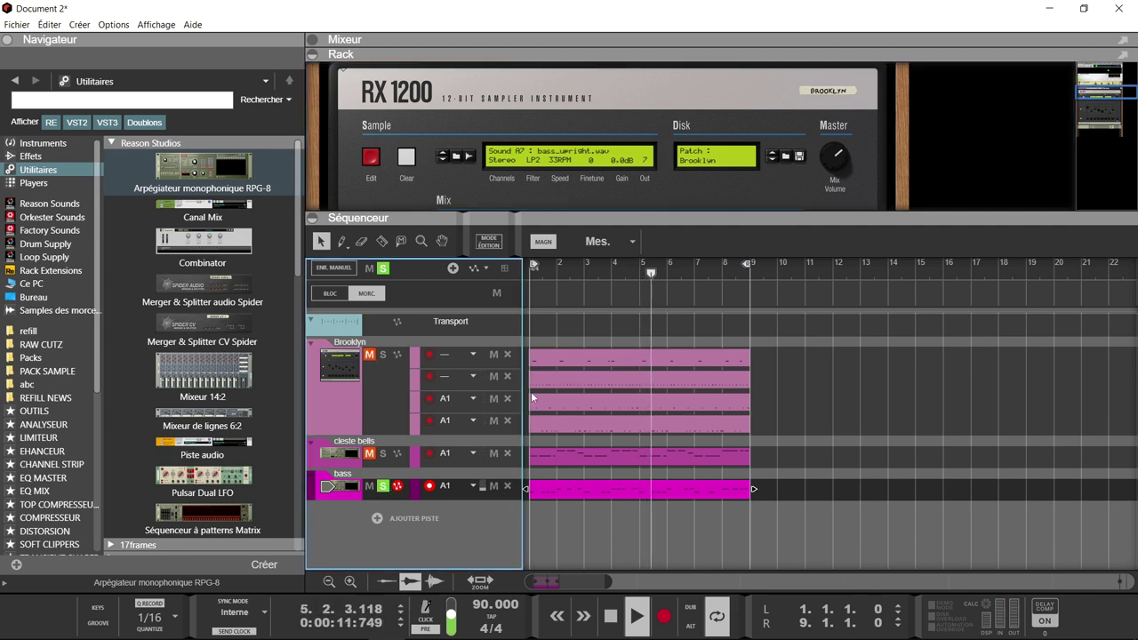
Step: Open bass_upright.wav for editing, move its sample start slightly later to trim the attack, and save the sample
left_click(369, 158)
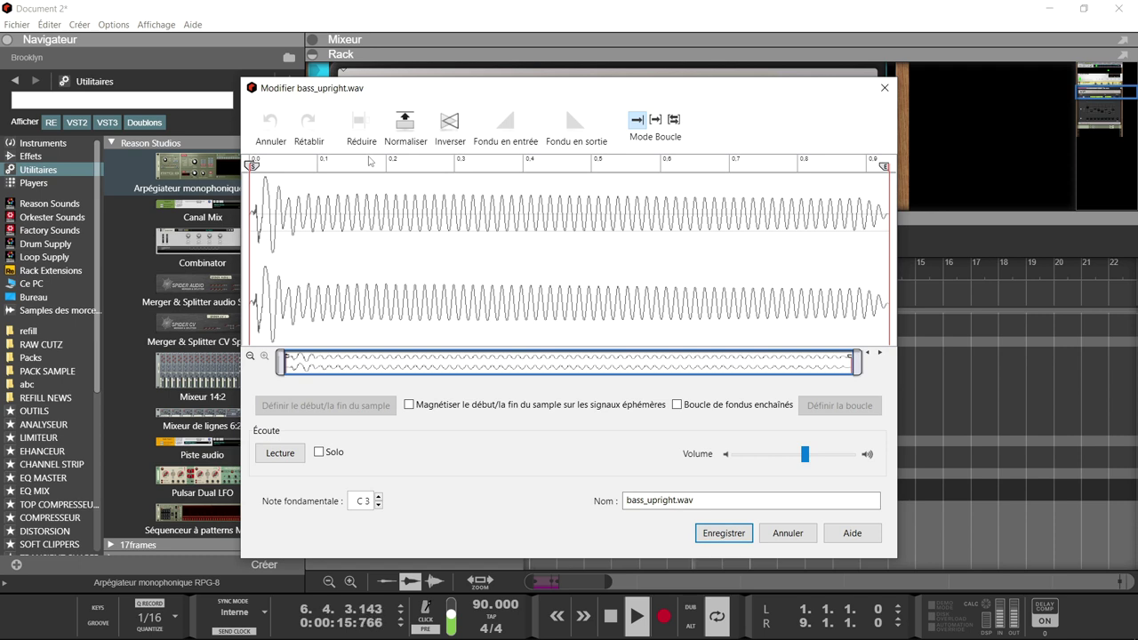
left_click_drag(255, 170, 260, 168)
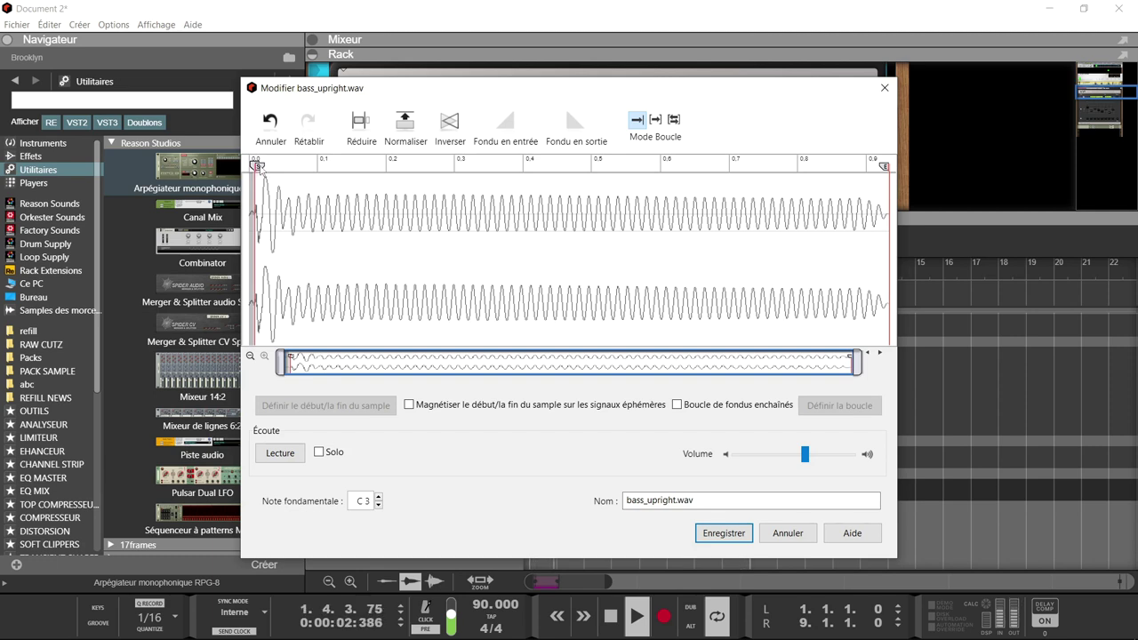
left_click_drag(260, 168, 257, 167)
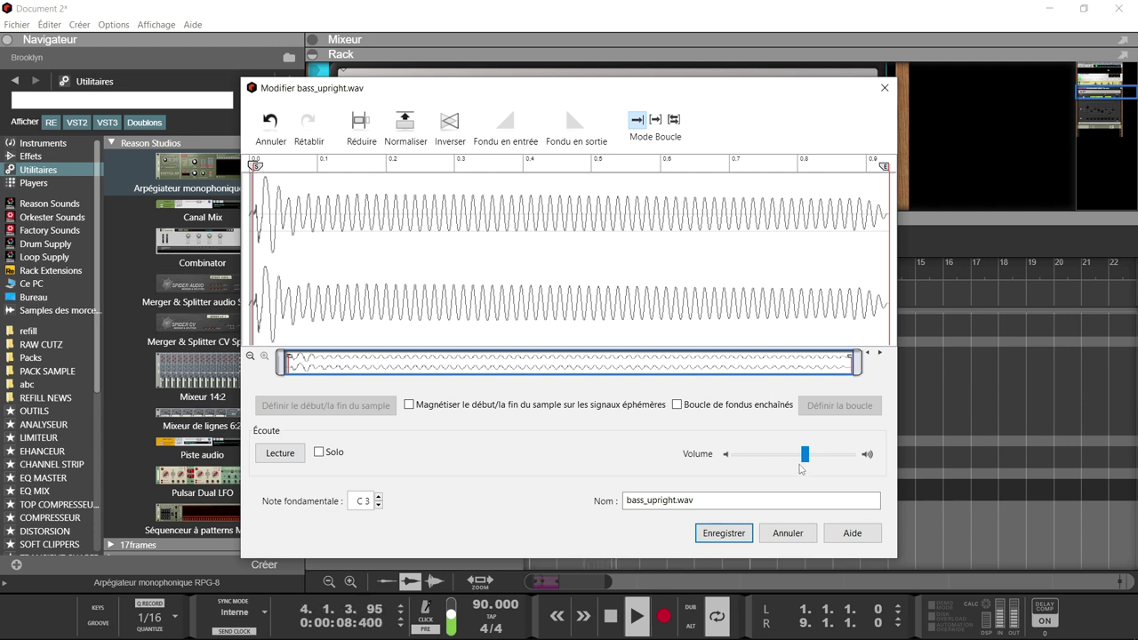
left_click(727, 533)
Step: Set the channel mode of the A7 bass sound to Mono
scroll(655, 100, "down", 2)
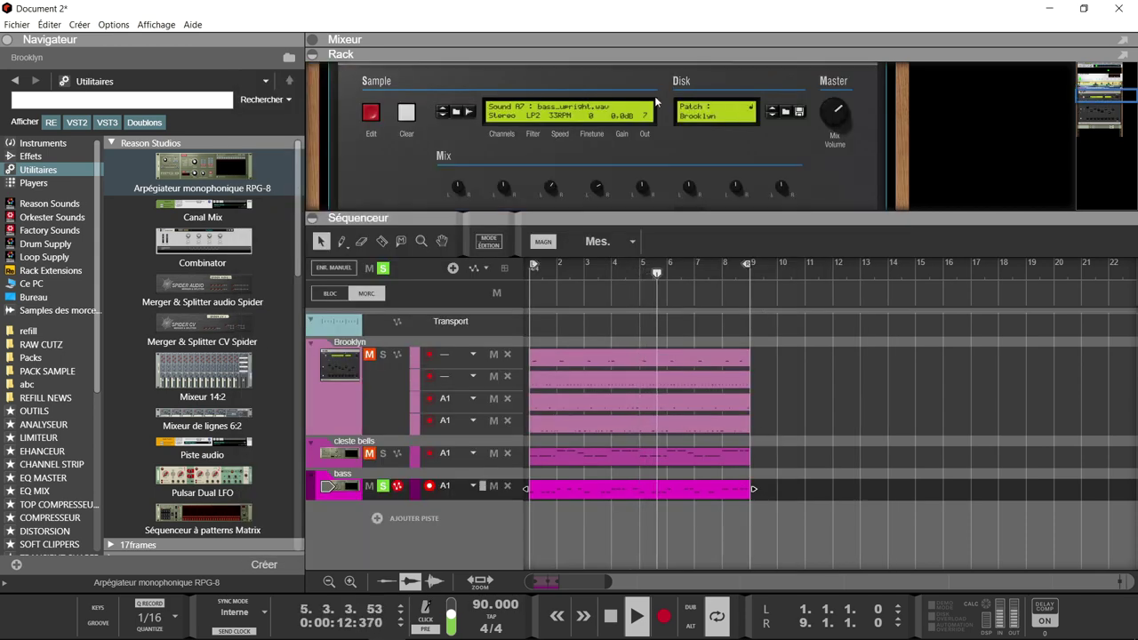
left_click(506, 116)
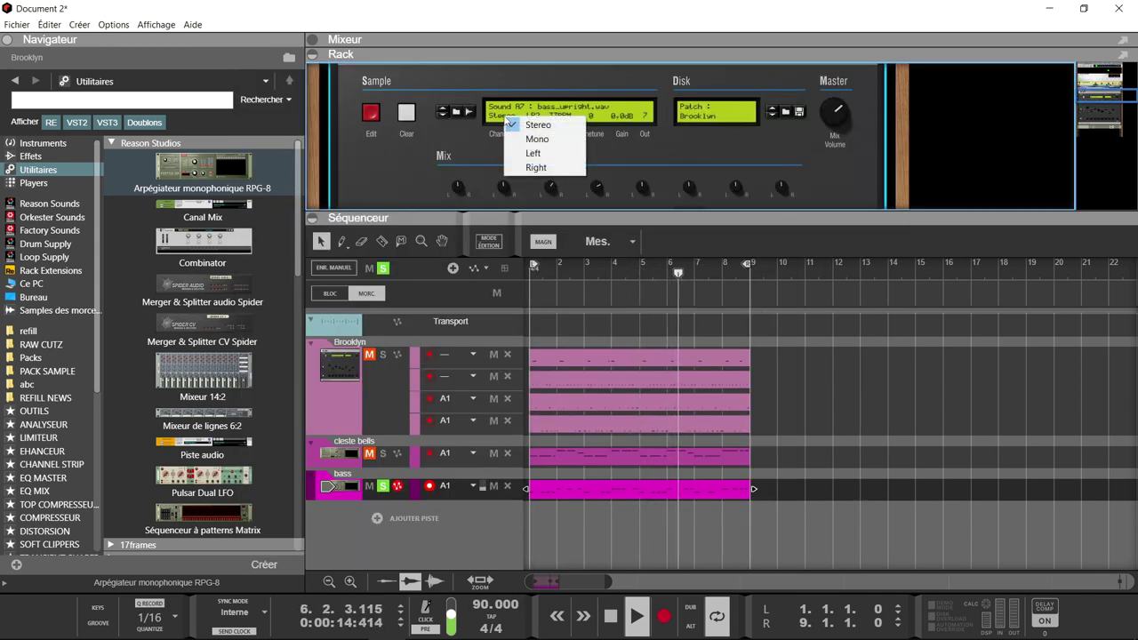
left_click(536, 139)
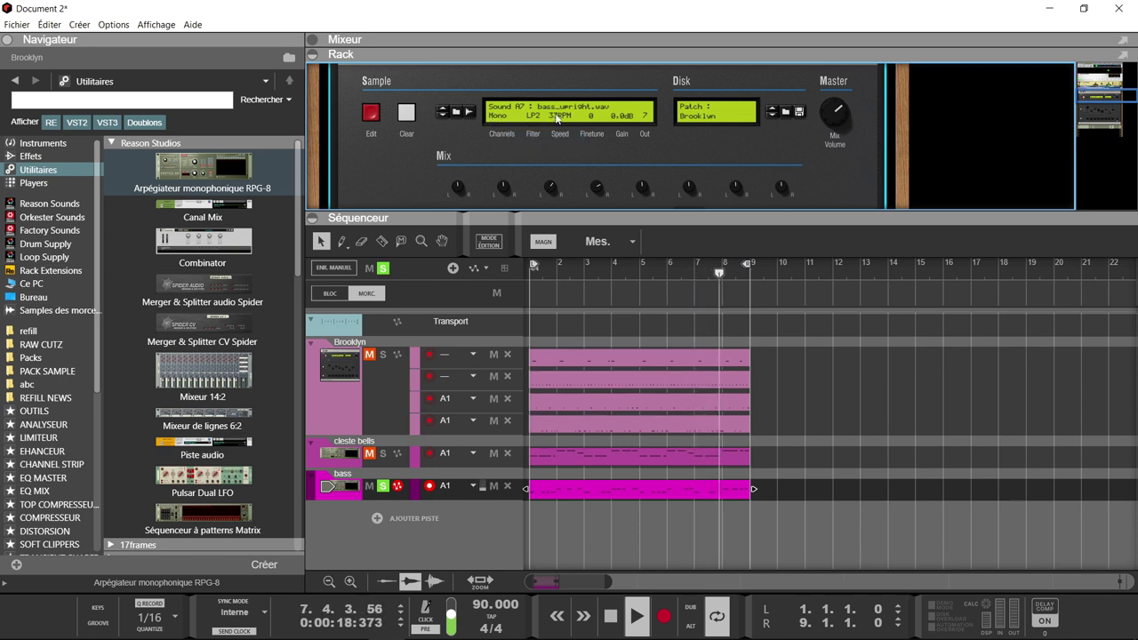
Step: Try the 45RPM playback speed on the A7 bass sound and return it to 33RPM
left_click(557, 119)
left_click(570, 120)
left_click(570, 118)
left_click(586, 142)
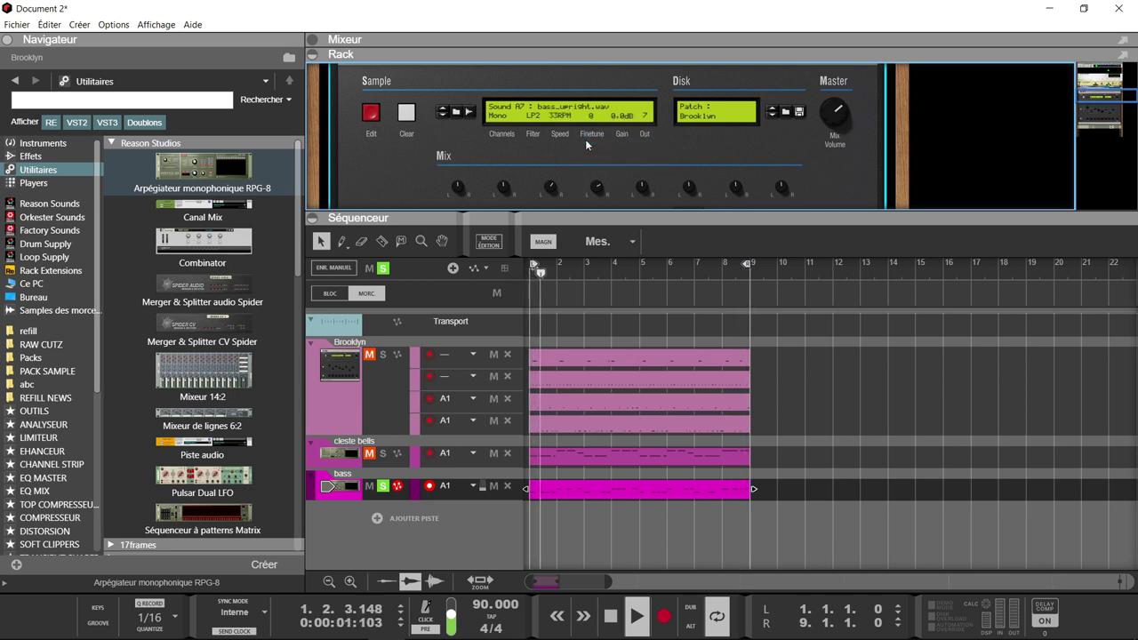
left_click(567, 120)
left_click(581, 155)
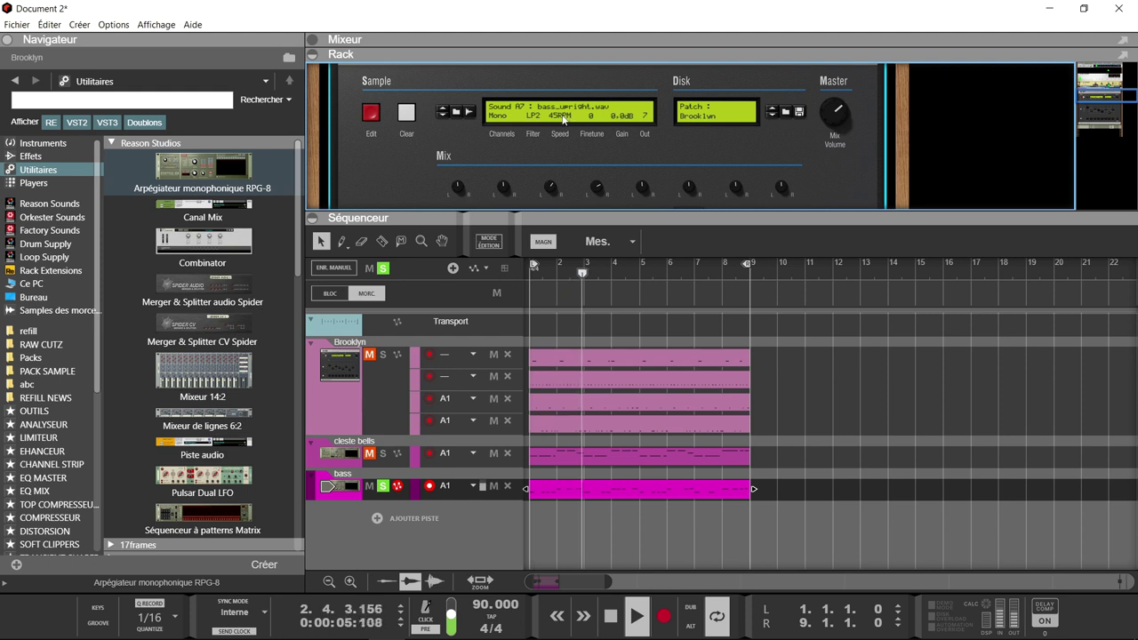
left_click(562, 118)
left_click(589, 141)
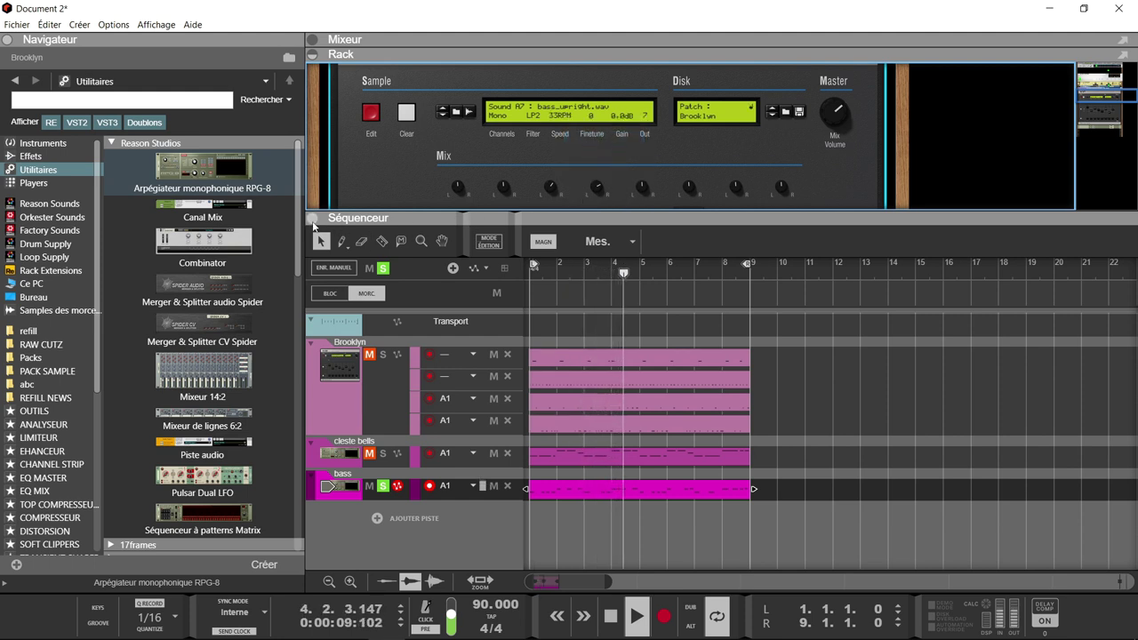
Step: Switch the RX1200 faders to Decay mode in the full rack view and lower the A7 decay slightly
left_click(313, 221)
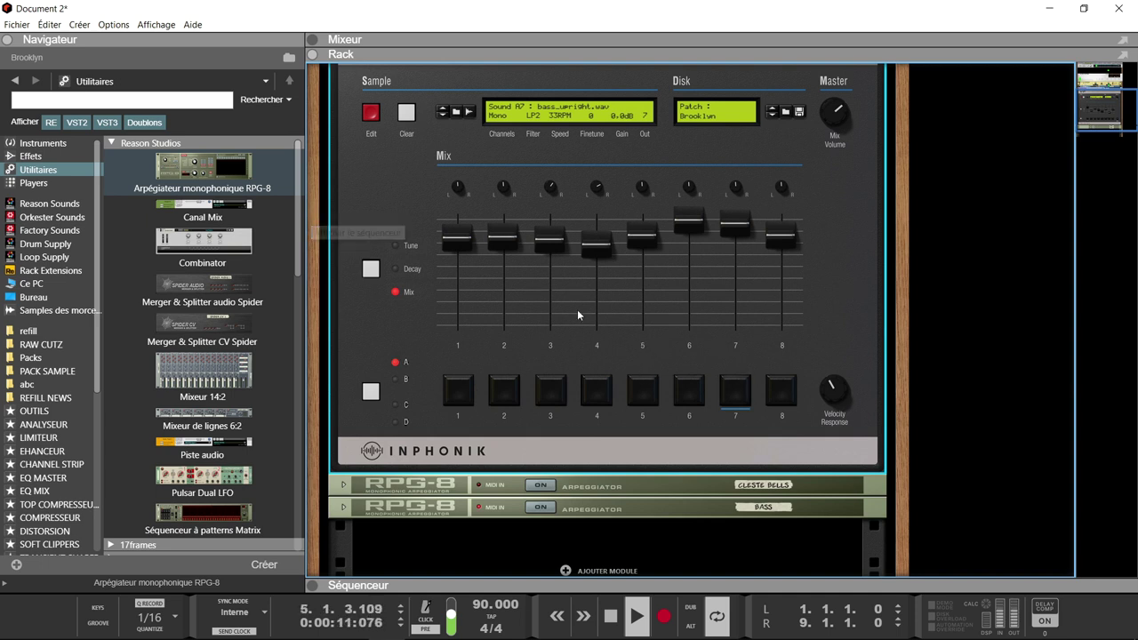
left_click(397, 271)
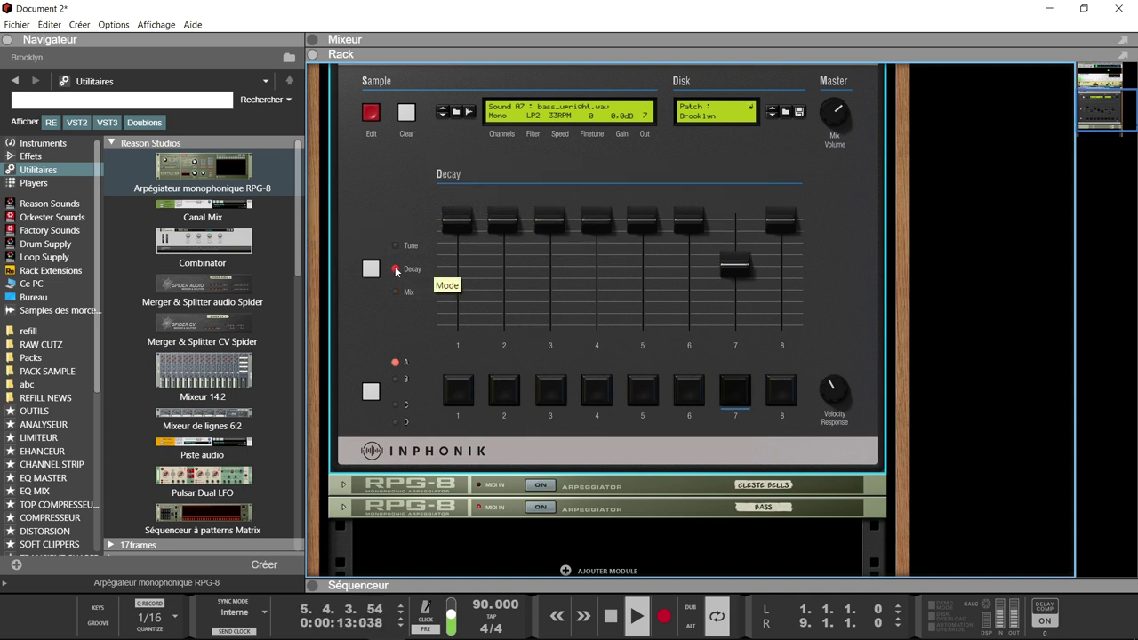
left_click(743, 256)
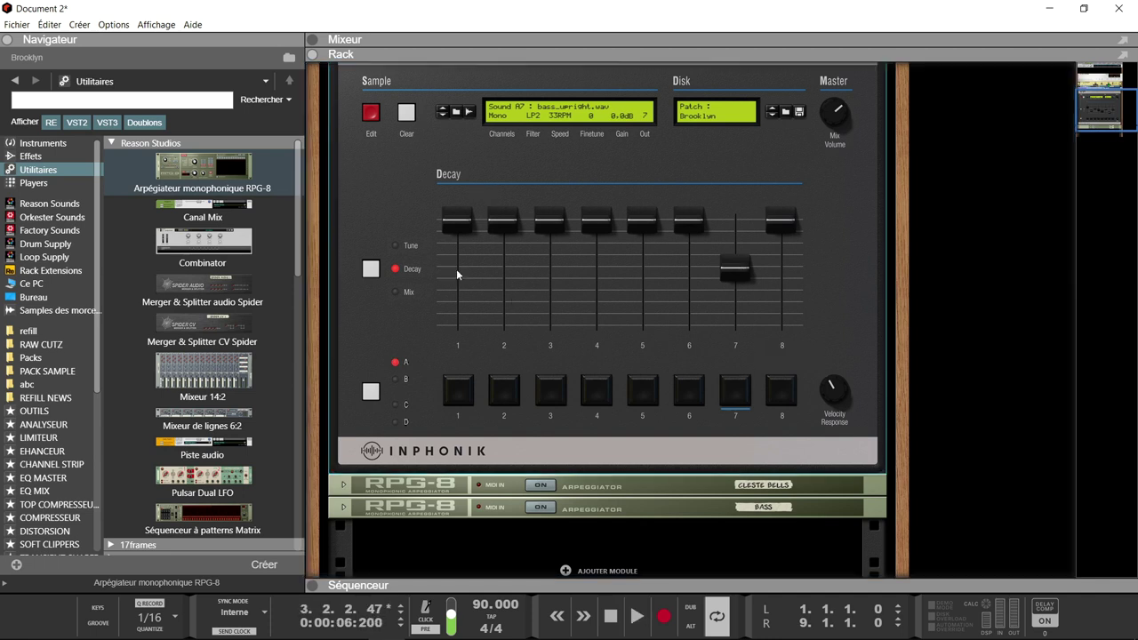
Step: Take the bass track out of solo and restart playback of the whole beat
left_click(312, 588)
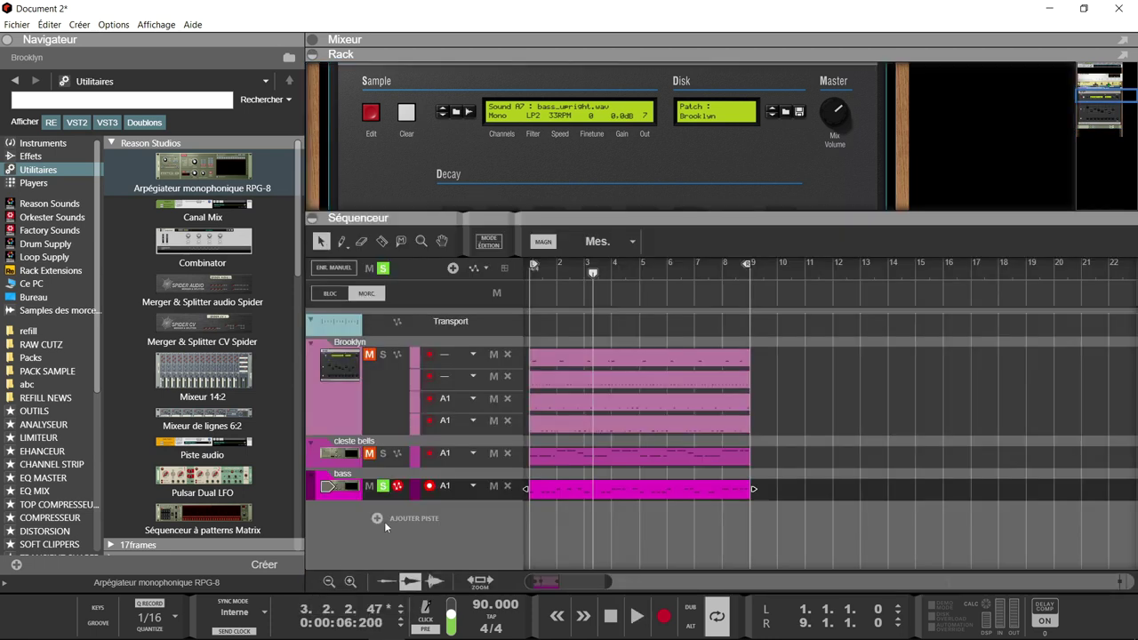
left_click(383, 486)
key("space")
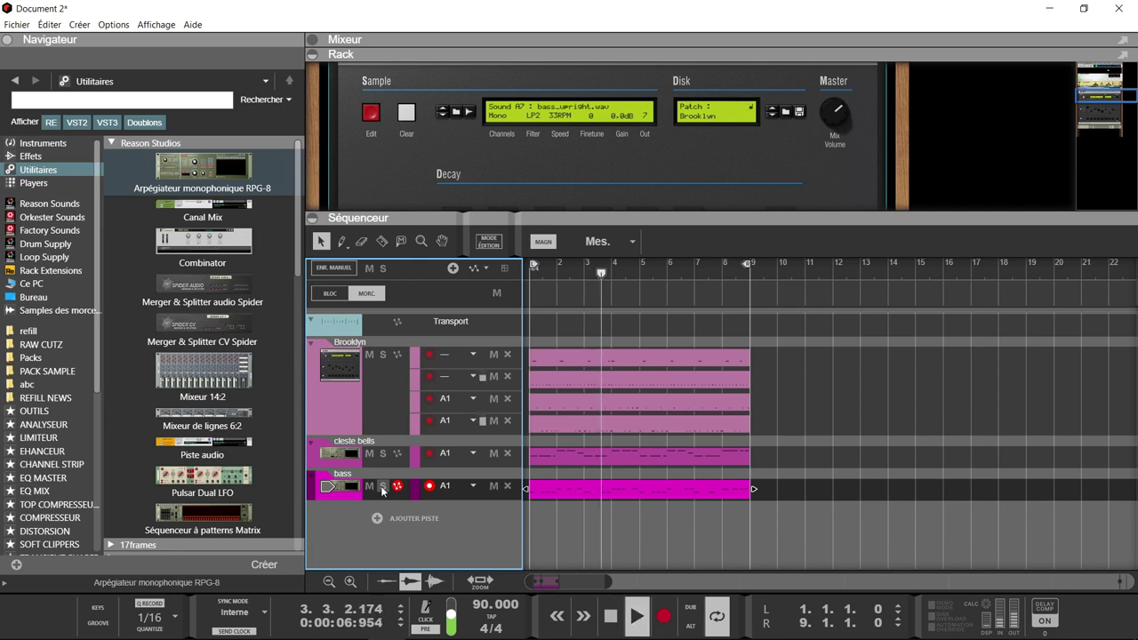
Step: Return to the full rack view, select pad A6 with the saxophone sample and stop playback
left_click(314, 220)
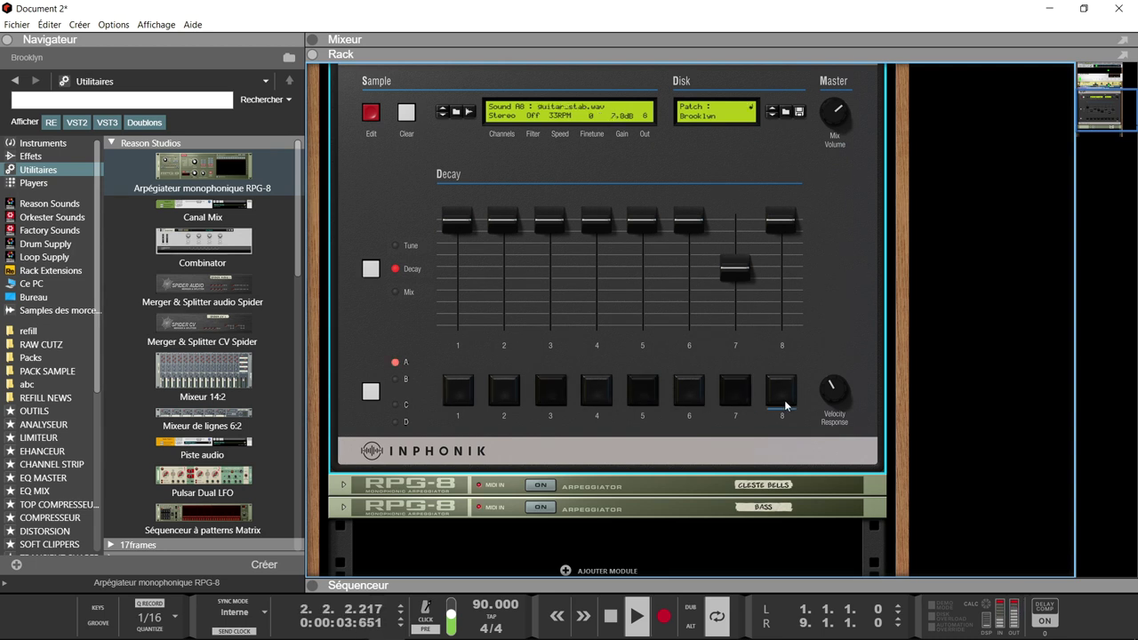
left_click(691, 396)
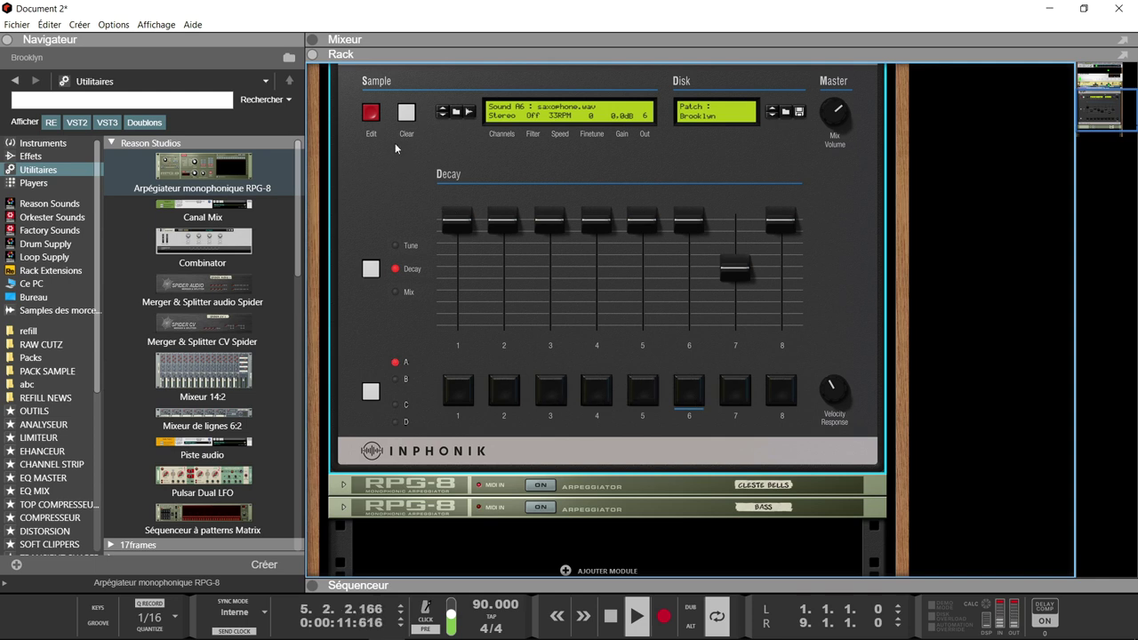
key("space")
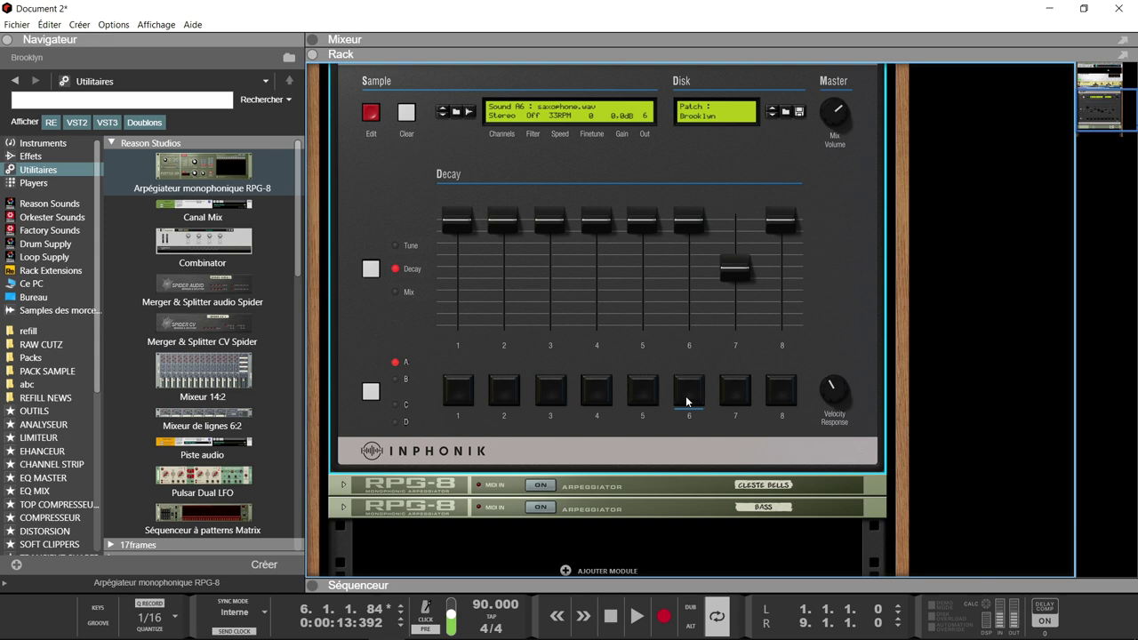
Step: Trim the start of saxophone.wav to about 0.85 s, at the onset of its third note, save it and audition pad A6
left_click(370, 121)
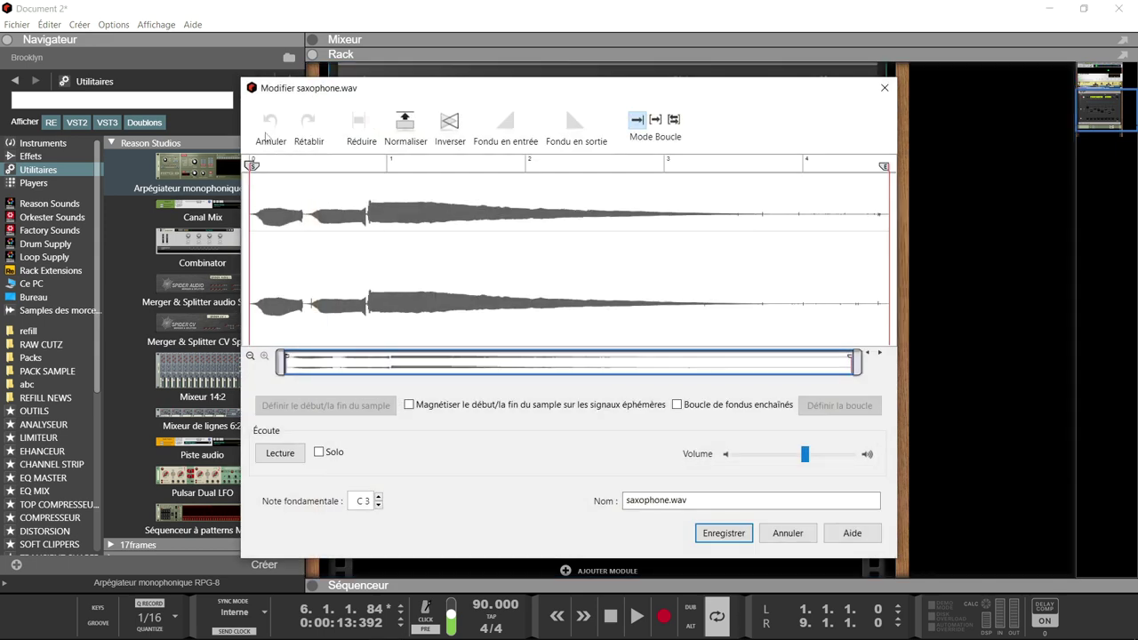
left_click_drag(253, 167, 372, 162)
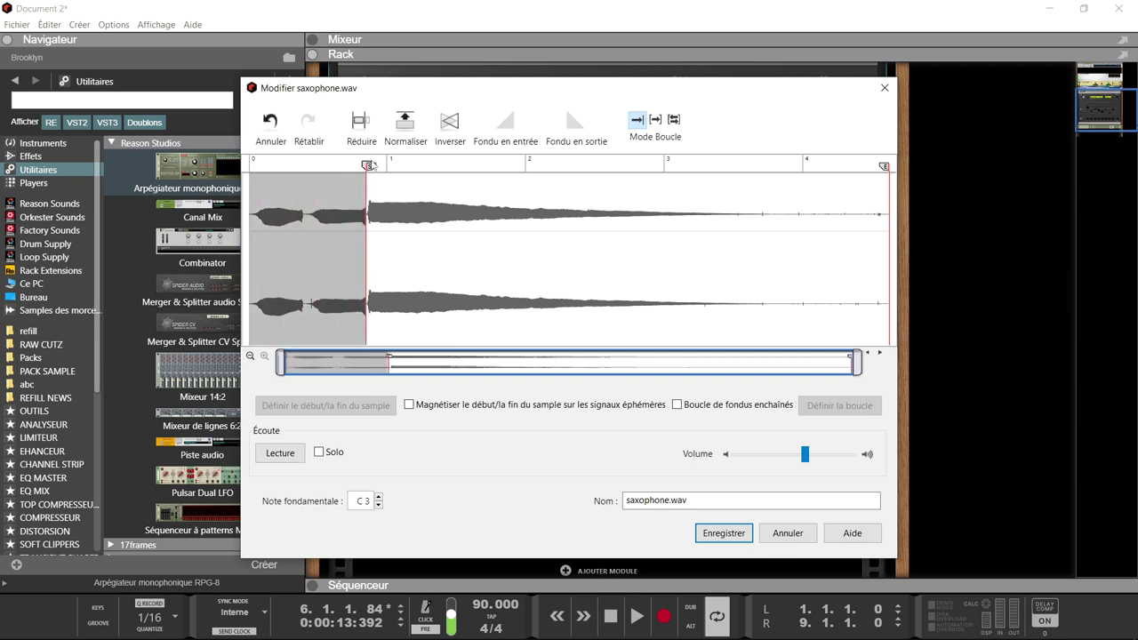
left_click_drag(856, 370, 481, 397)
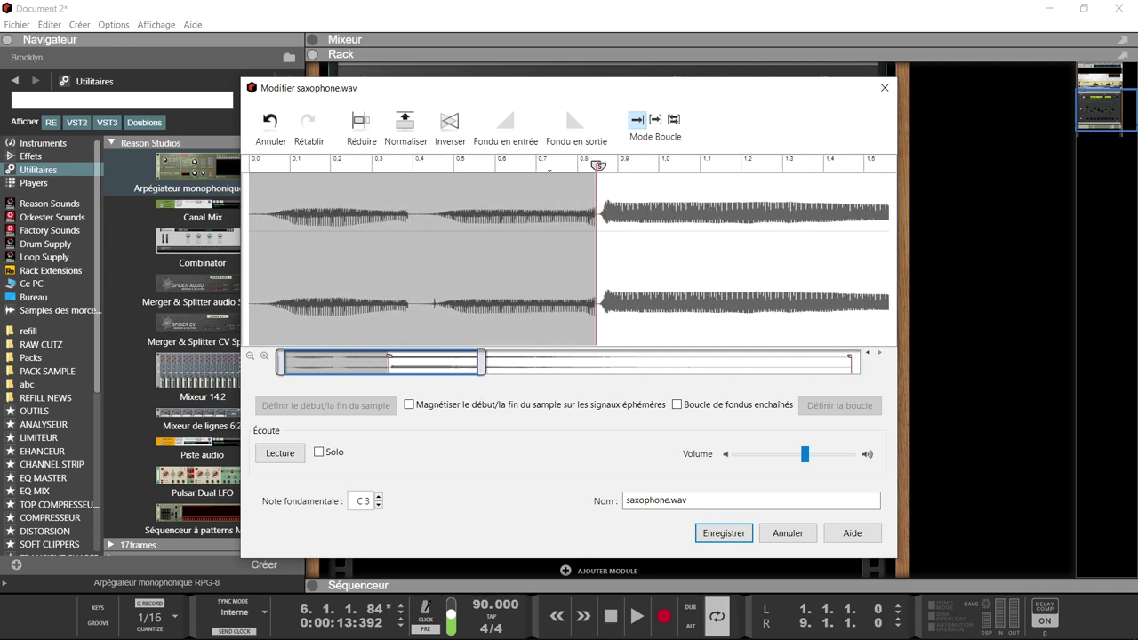
left_click_drag(281, 362, 367, 362)
left_click_drag(357, 167, 366, 171)
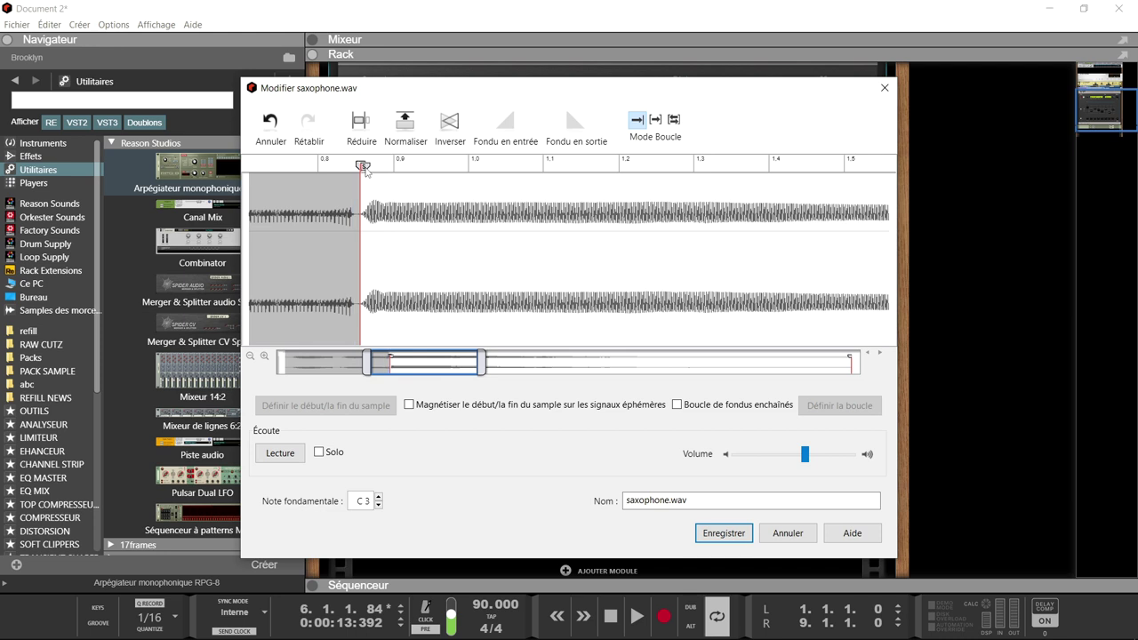
left_click(730, 535)
left_click(693, 392)
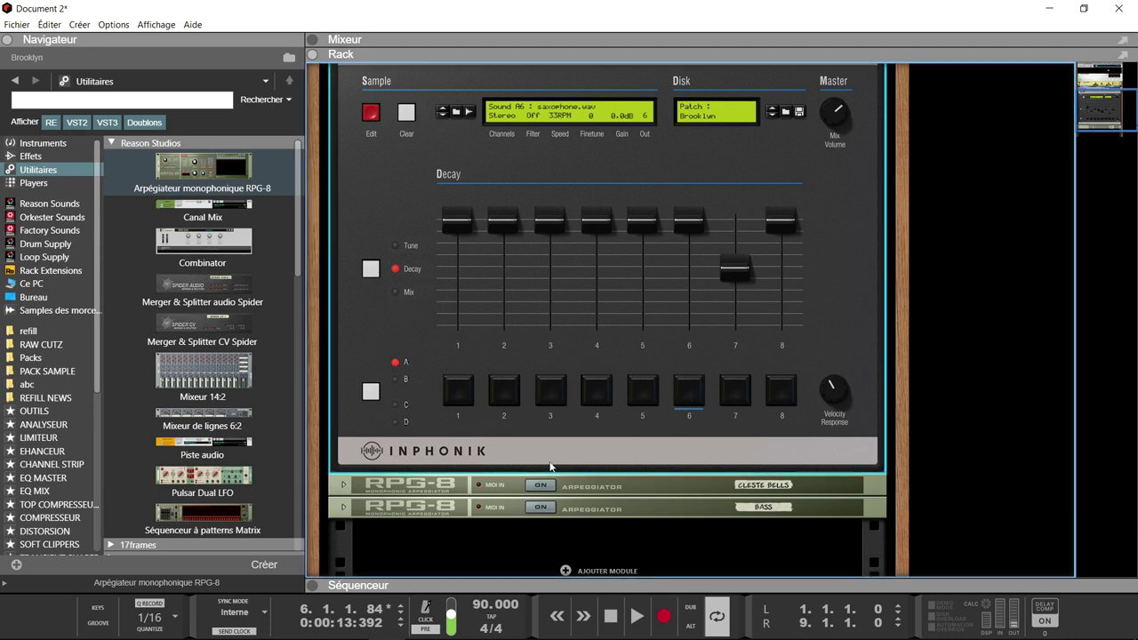
Step: Add a third RPG-8 arpeggiator below the bass one and flip the rack to its rear side
left_click(236, 169)
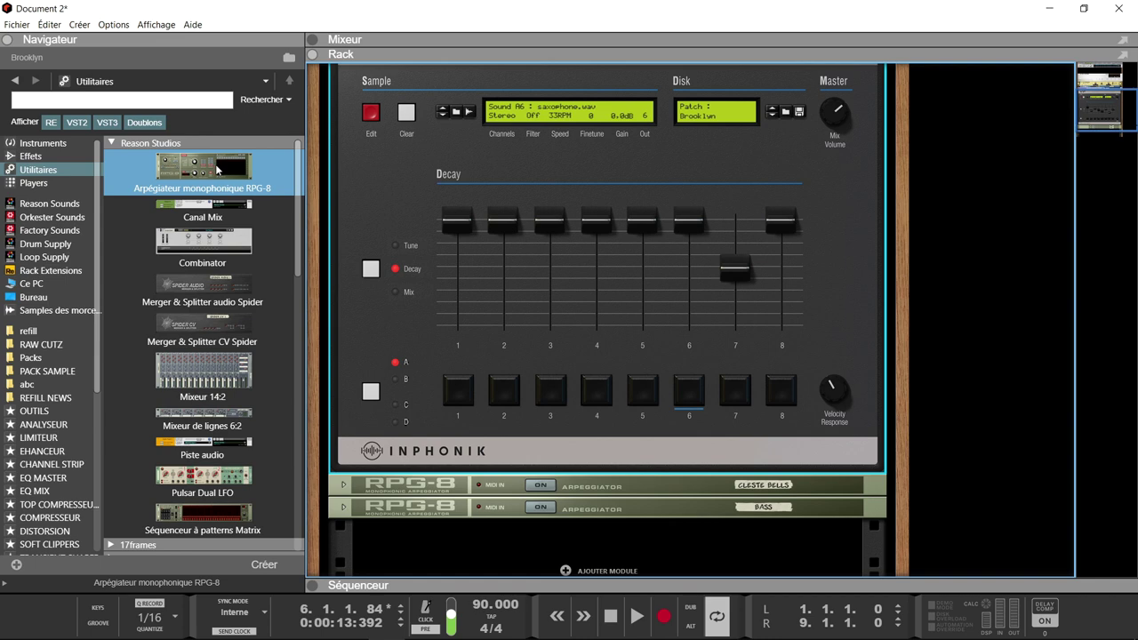
mouse_move(218, 169)
left_mouse_down()
mouse_move(377, 510)
mouse_move(448, 517)
left_mouse_up()
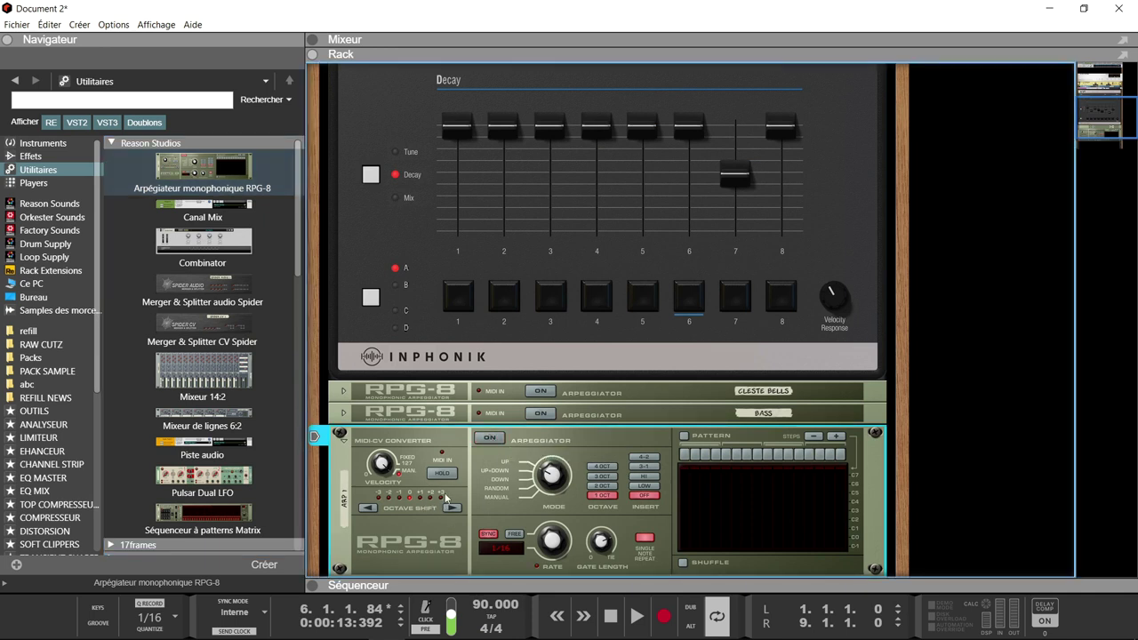
key("Tab")
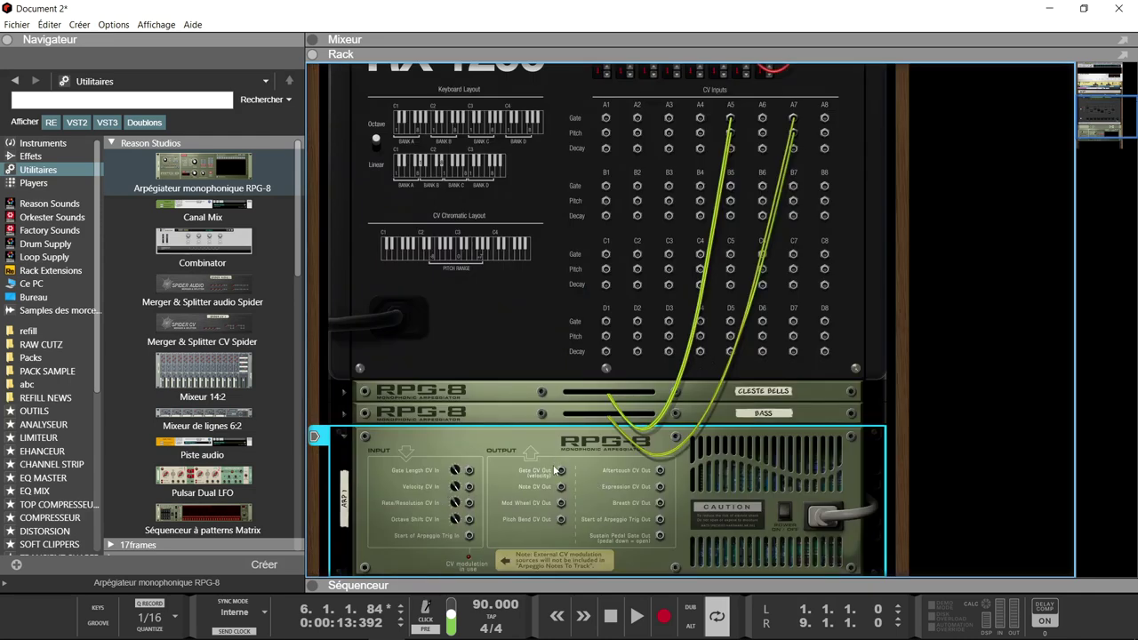
Step: Patch the third RPG-8's Gate CV and Note CV outputs to the RX 1200's A6 gate and pitch inputs, returning to the rack front
left_click_drag(561, 471, 763, 118)
left_click_drag(562, 489, 762, 132)
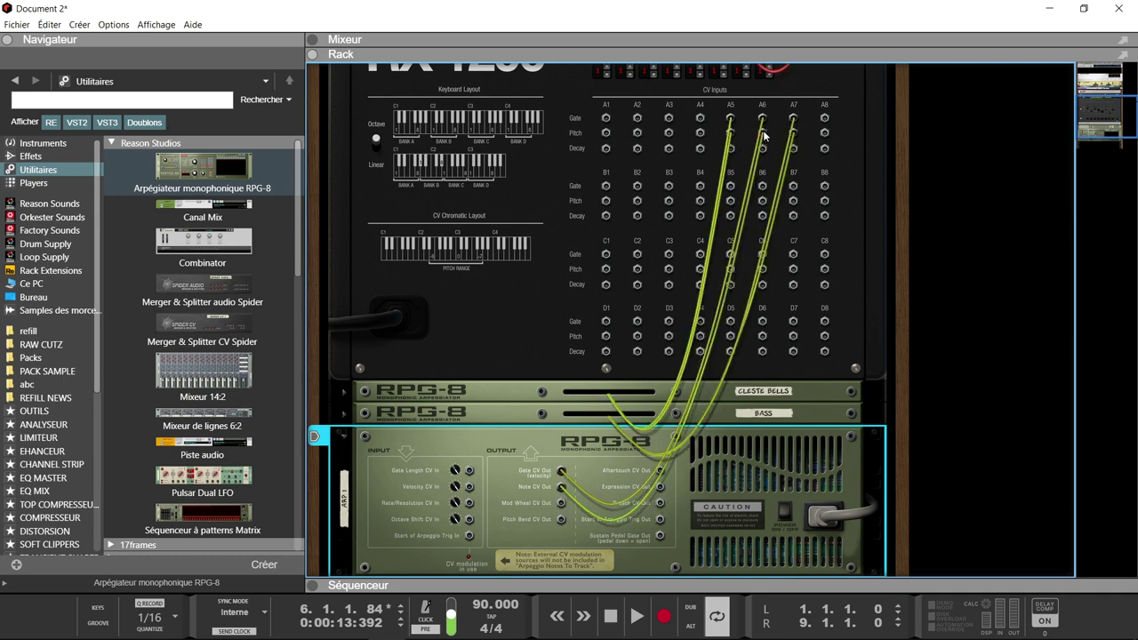
key("Tab")
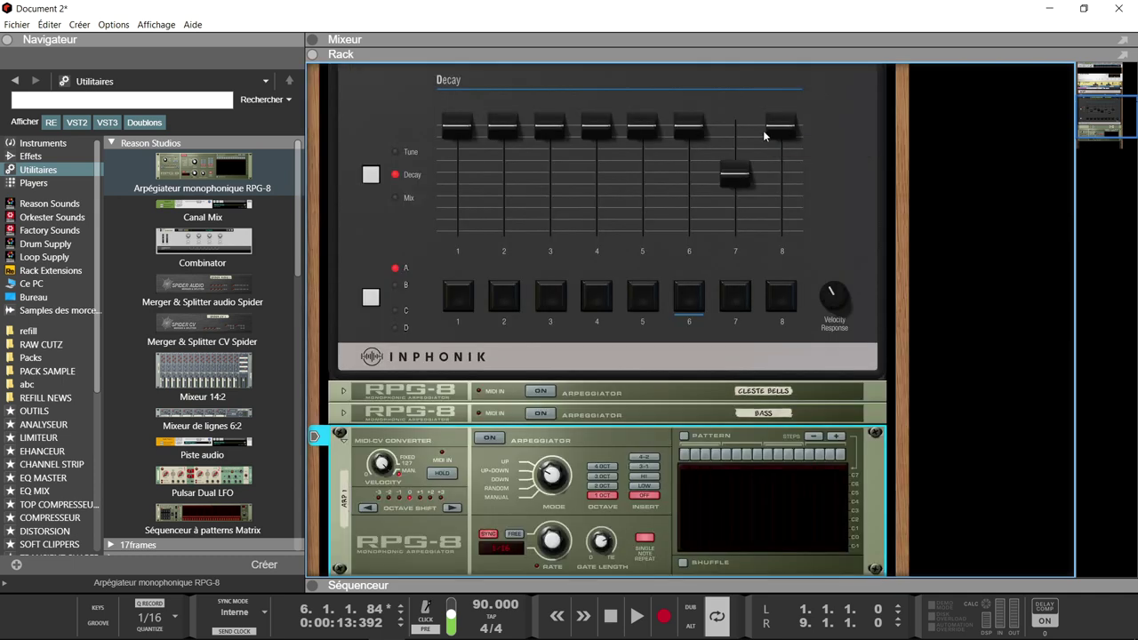
Step: Record a part over the loop with the third RPG-8 arpeggiator, ending the recording while playback continues
key("ctrl+Return")
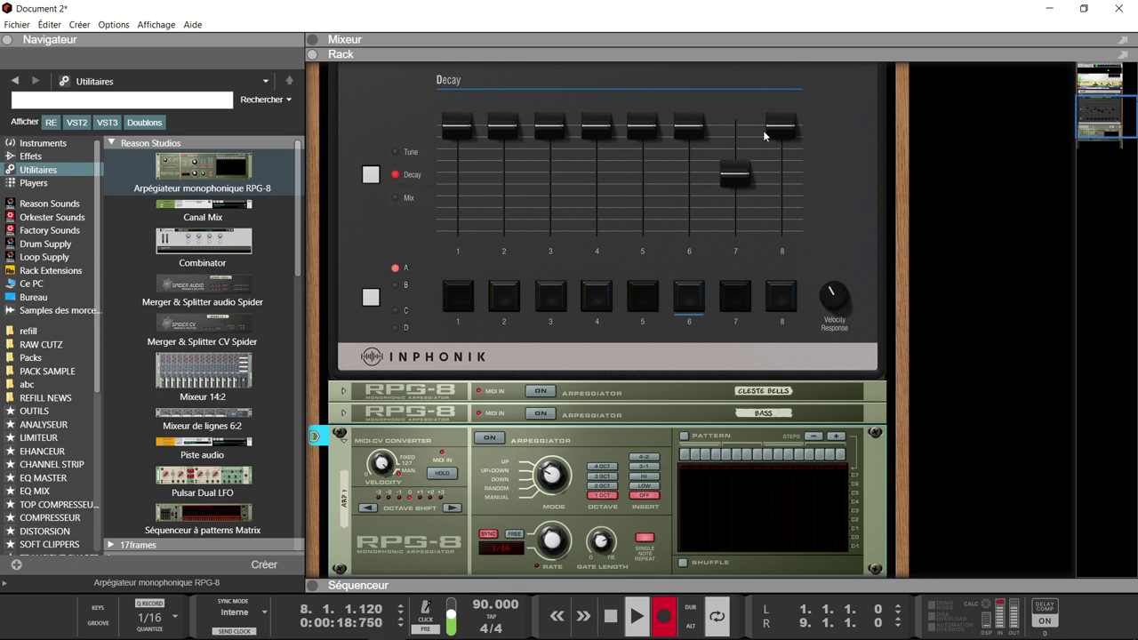
key("ctrl+Return")
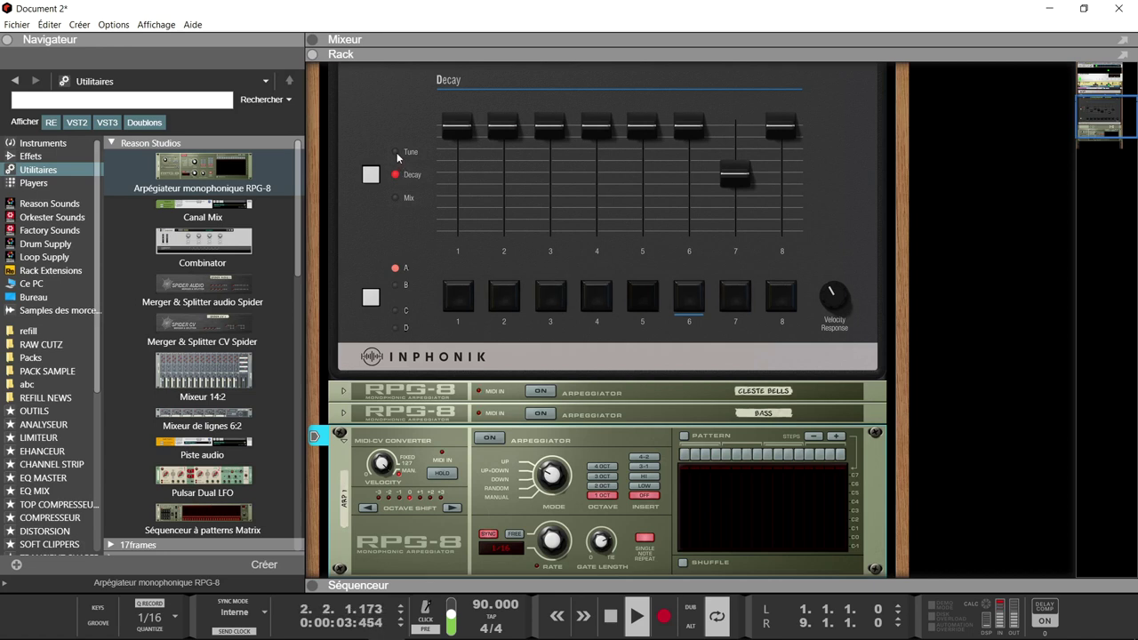
Step: Try the LP1 filter and the Dyn filter on sound A6, saxophone.wav, in the RX 1200
scroll(503, 182, "up", 2)
scroll(501, 182, "up", 3)
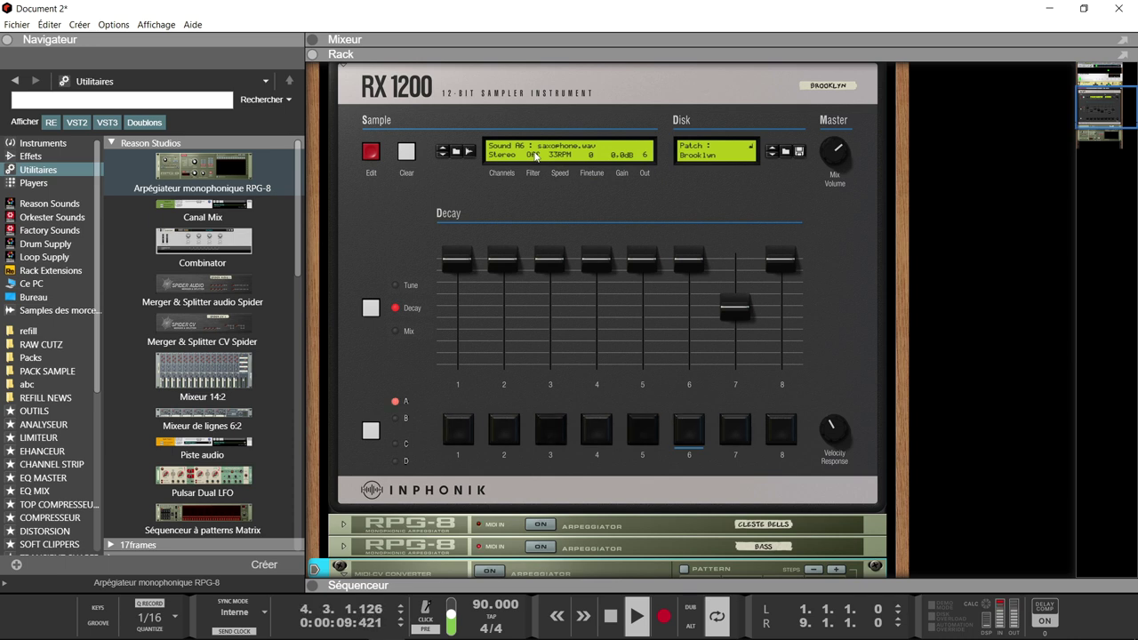
left_click(535, 154)
left_click(558, 186)
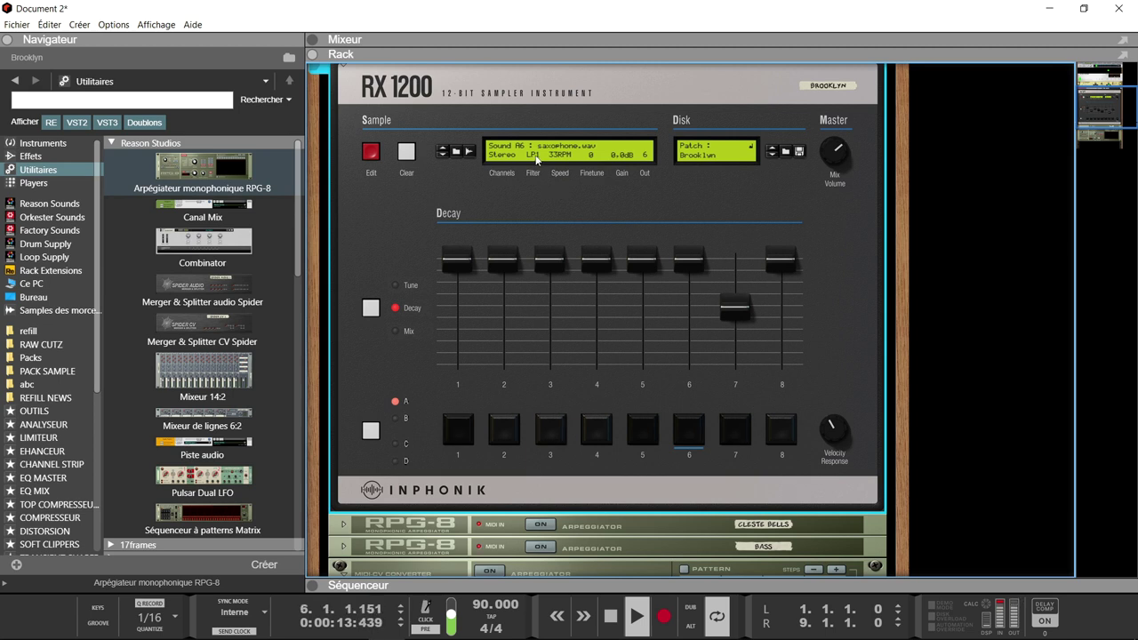
left_click(537, 156)
left_click(554, 208)
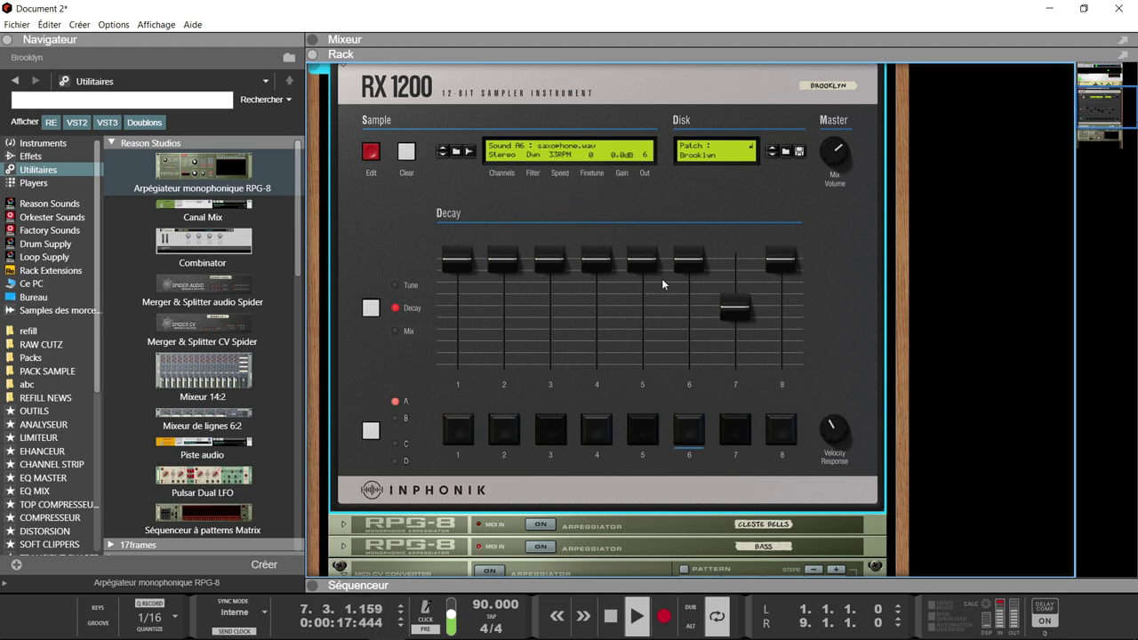
Step: In the RX 1200's Mix mode, set sound A6's filter to LP2 and lower its level to 76%
left_click(395, 332)
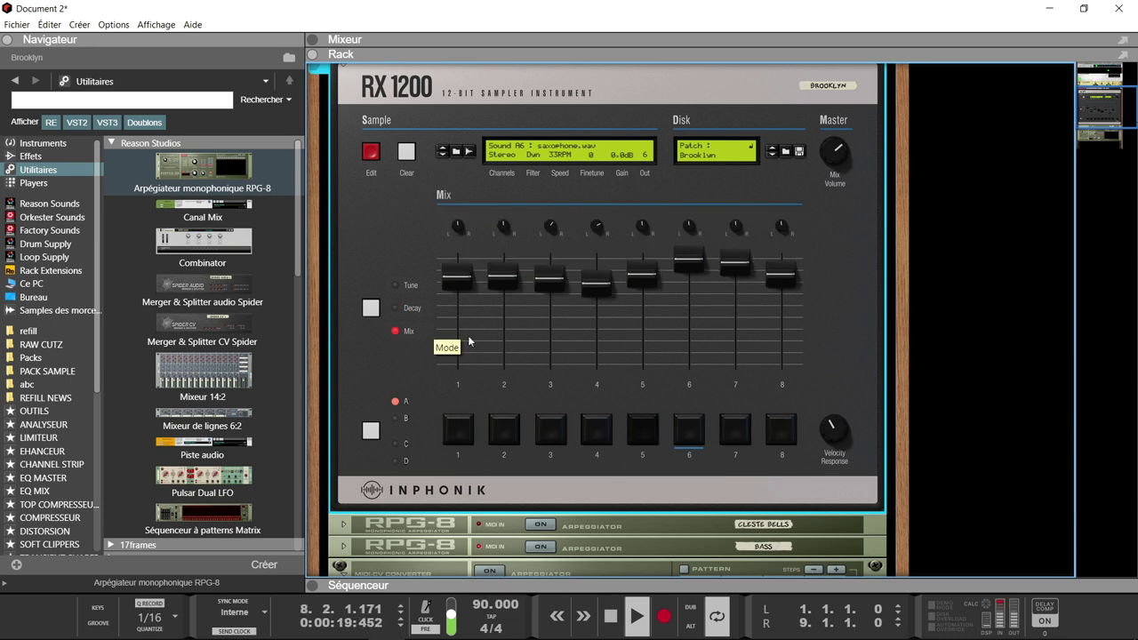
left_click_drag(684, 261, 684, 275)
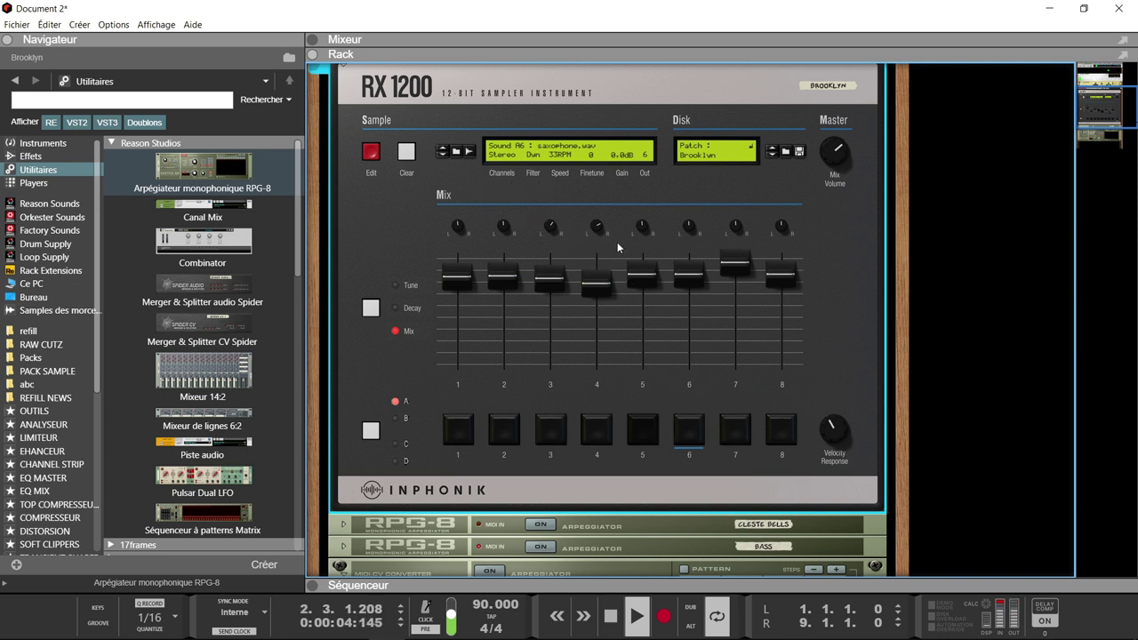
left_click(542, 160)
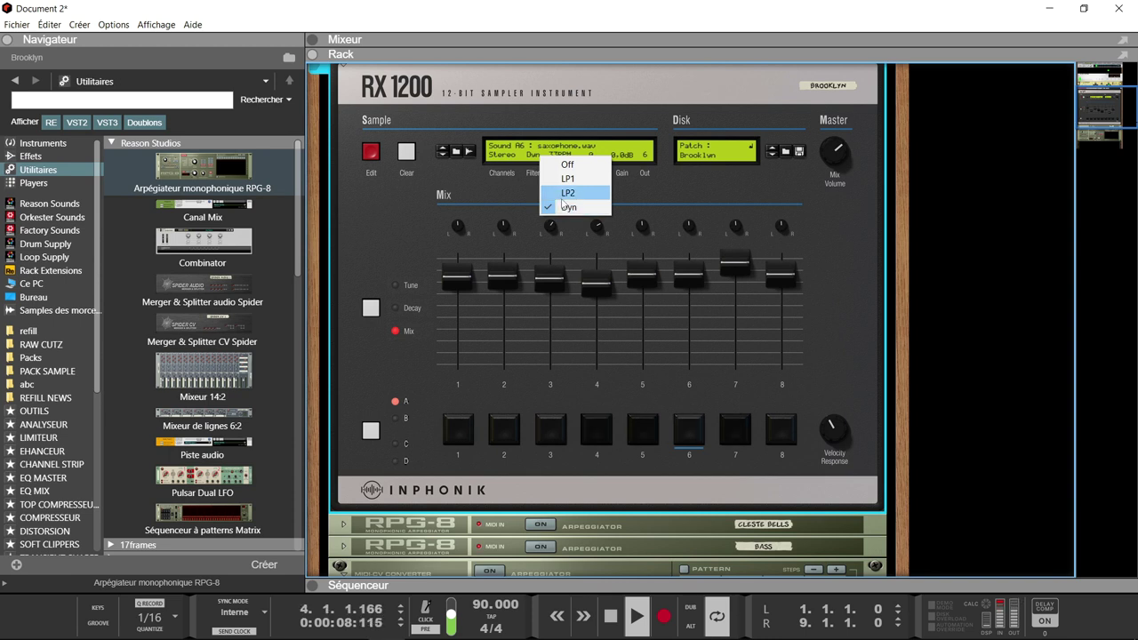
left_click(562, 193)
left_click_drag(704, 278, 696, 283)
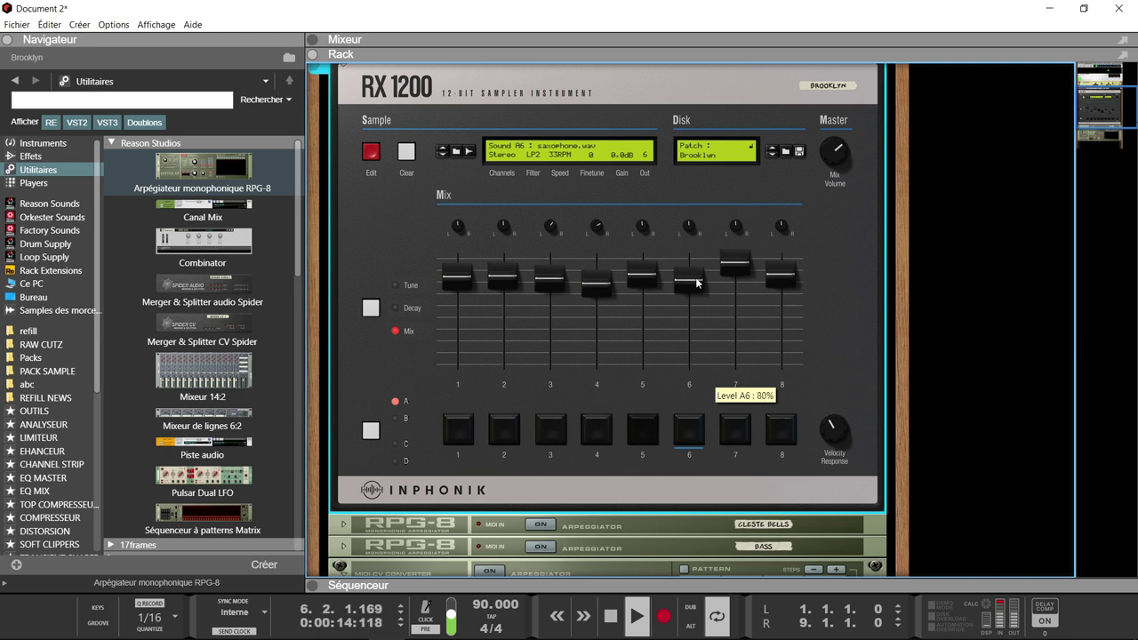
left_click_drag(696, 282, 697, 286)
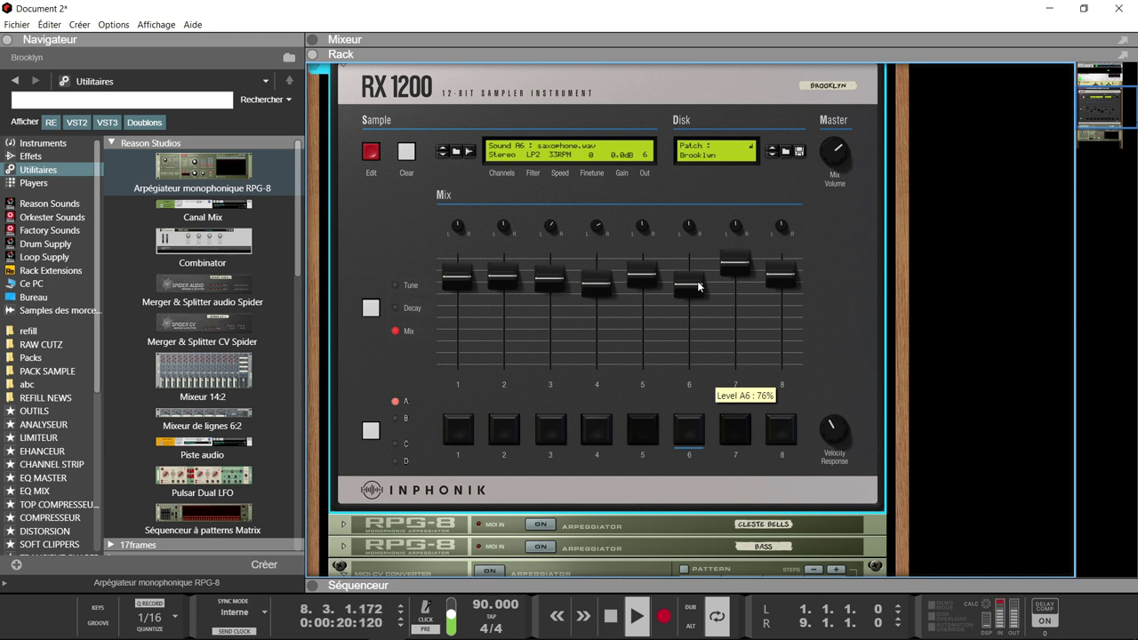
key("space")
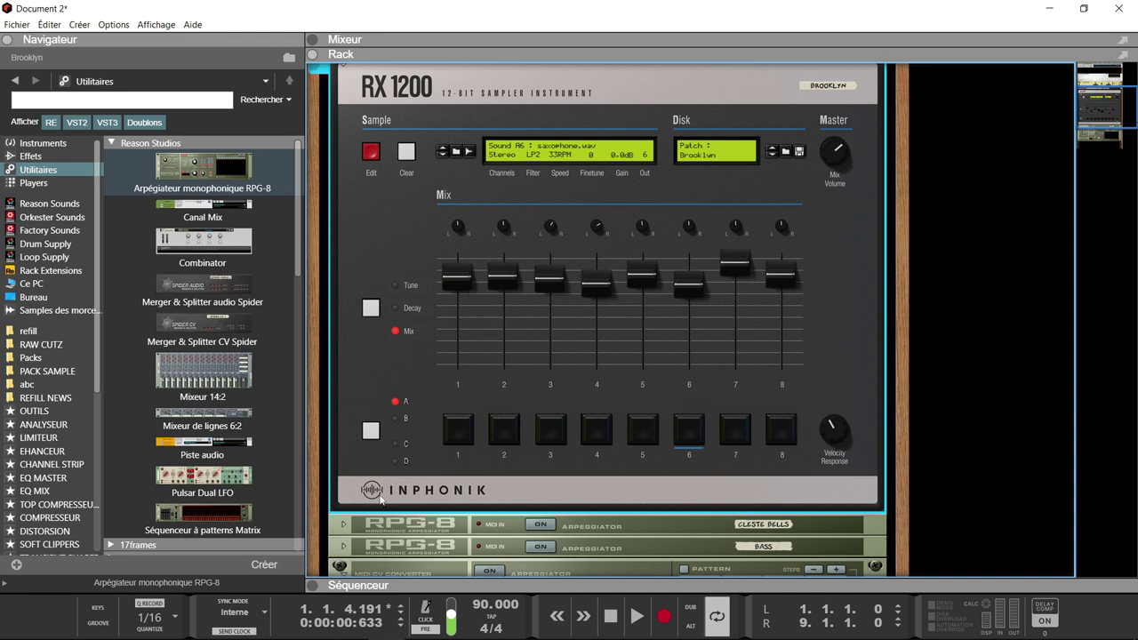
Step: Fold the third RPG-8 arpeggiator in the rack
scroll(735, 288, "down", 2)
left_click(352, 489)
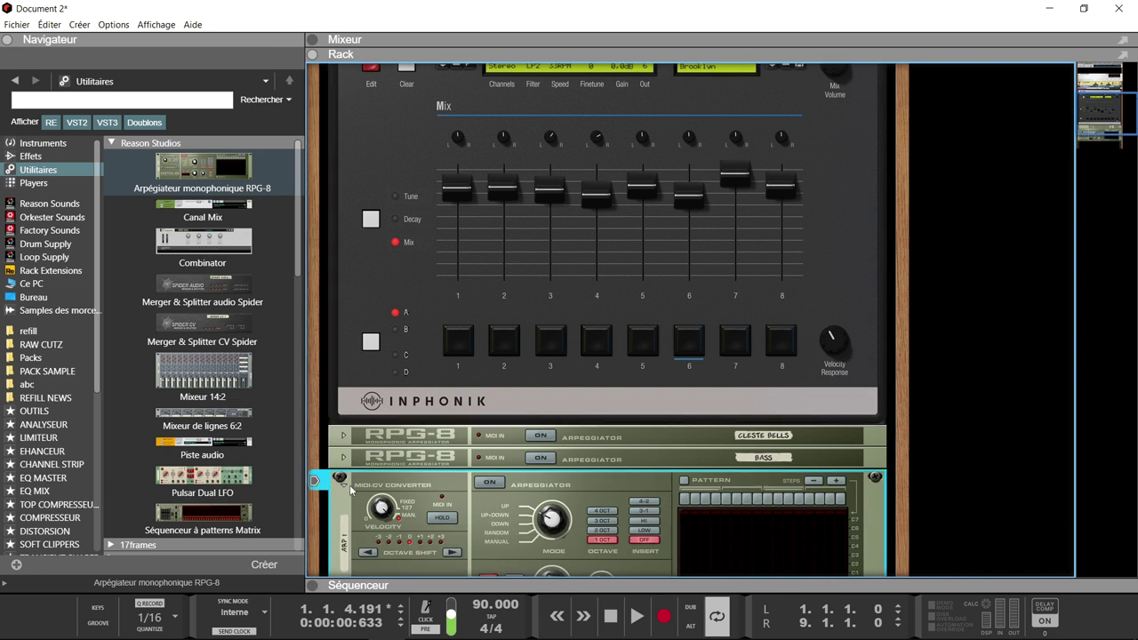
left_click(343, 481)
Step: On the rack's rear side, route the RX 1200's channel output 1 to a new mix channel
scroll(717, 258, "up", 4)
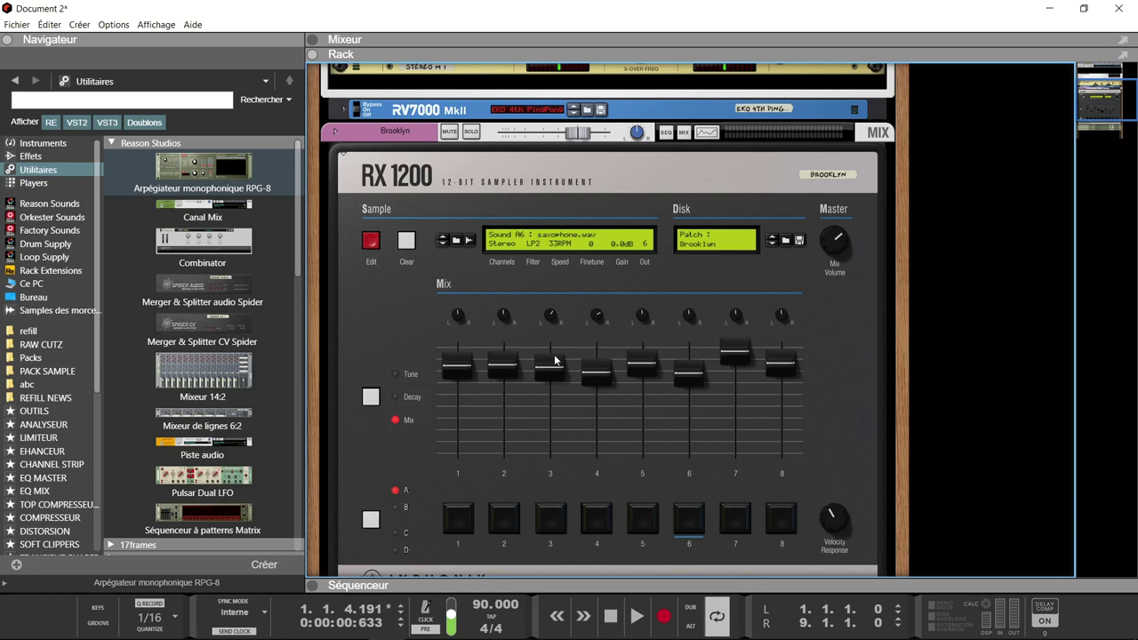
mouse_move(555, 359)
key("Tab")
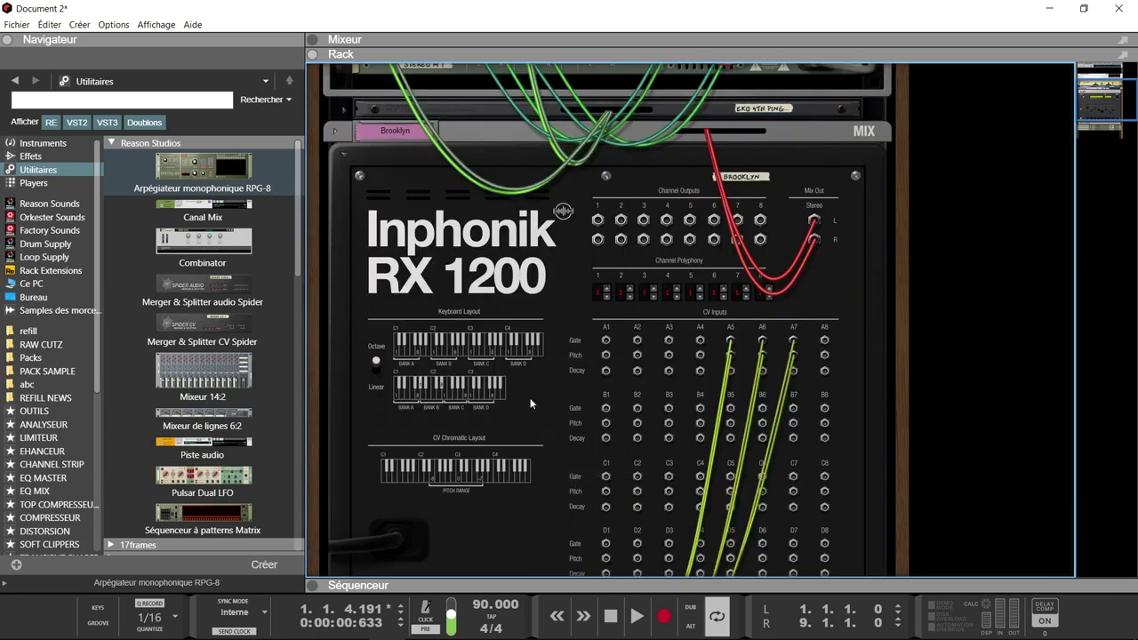
right_click(600, 225)
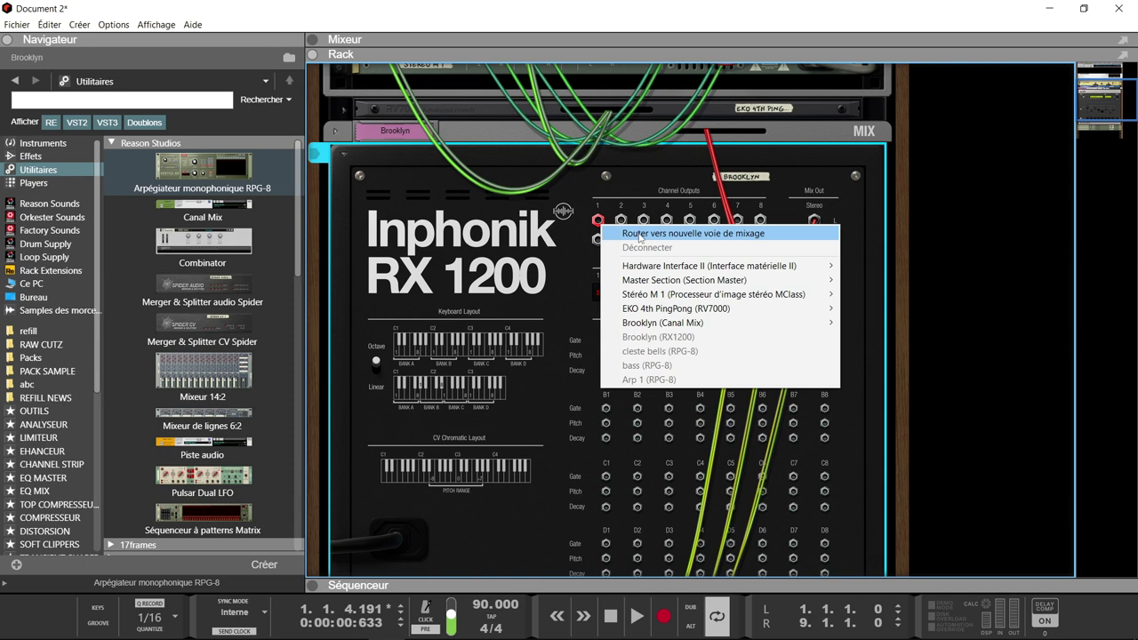
left_click(639, 234)
scroll(638, 232, "up", 3)
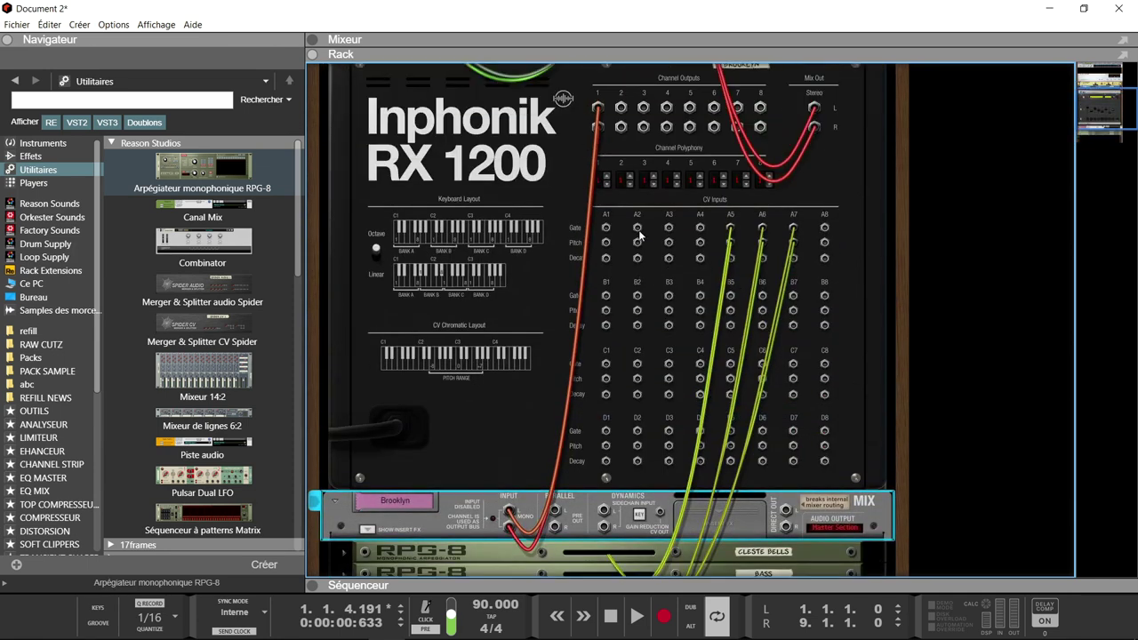
Step: Route each of the RX 1200's channel outputs 2 through 7 to its own new mix channel
right_click(622, 108)
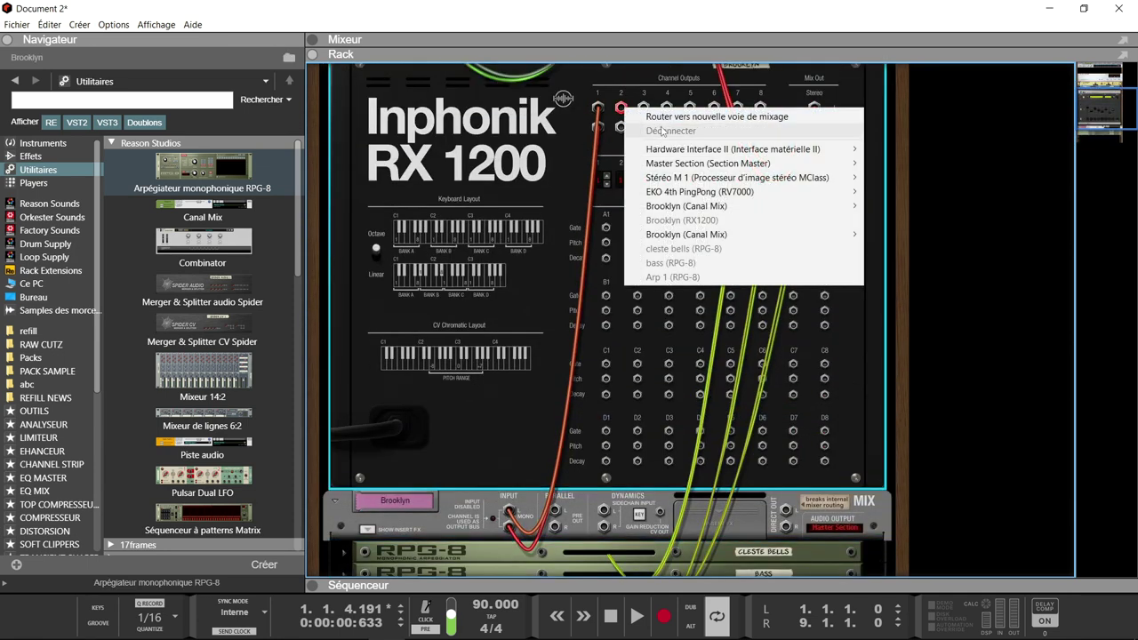
left_click(641, 111)
right_click(643, 108)
left_click(665, 113)
right_click(666, 108)
left_click(710, 115)
right_click(690, 107)
left_click(712, 115)
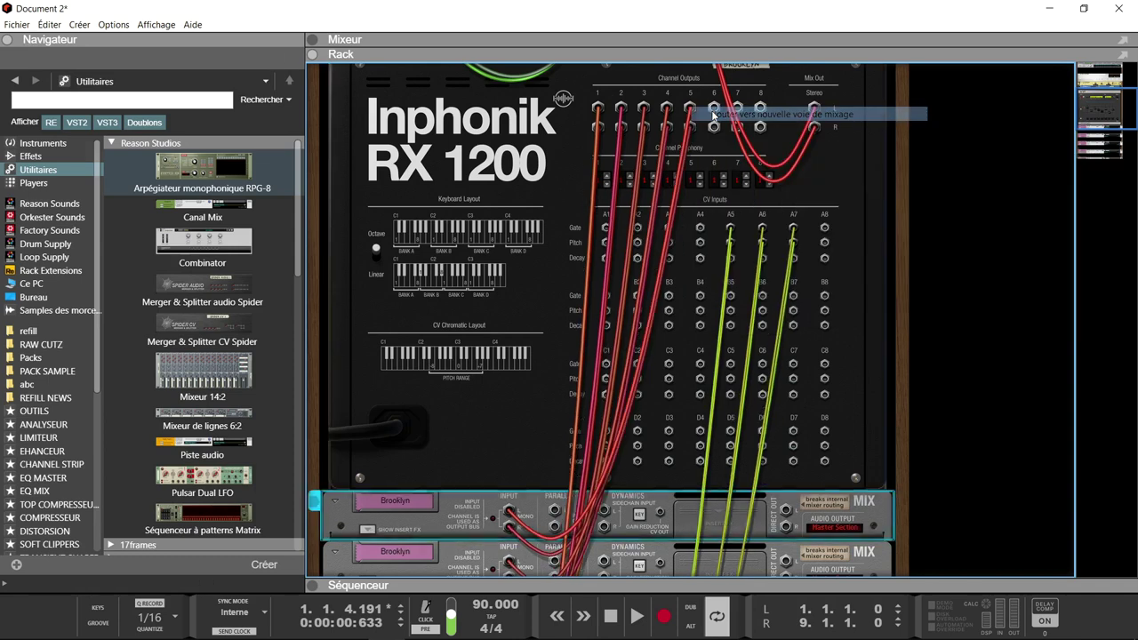
right_click(714, 108)
left_click(732, 113)
right_click(737, 107)
left_click(756, 115)
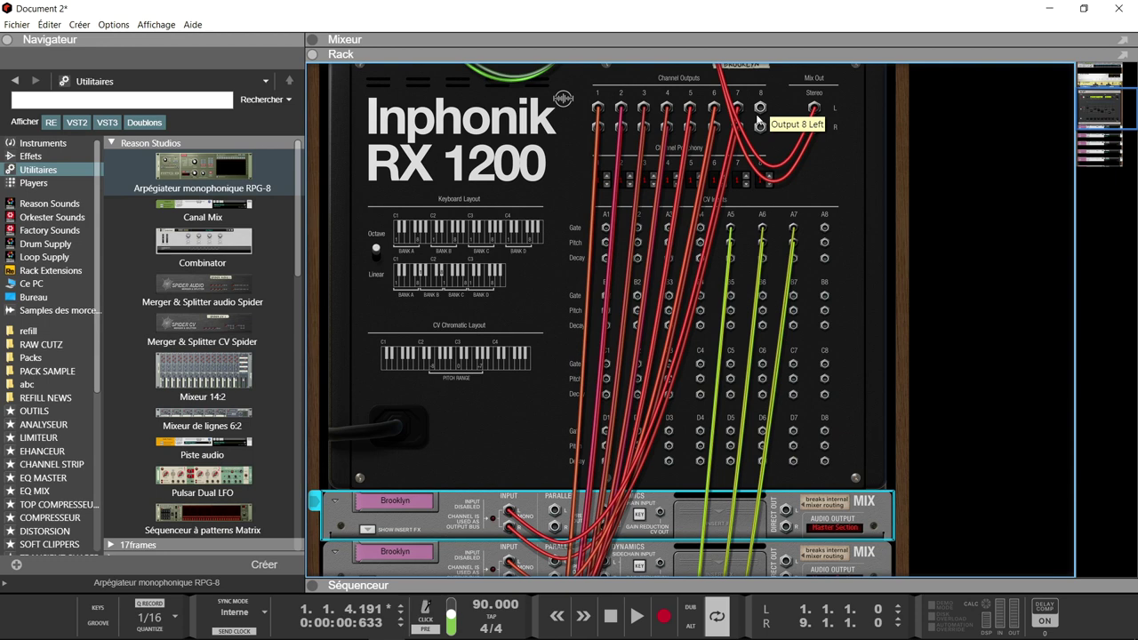
Step: Show the mixer and play the loop briefly to check the signal on each new channel
key("F5")
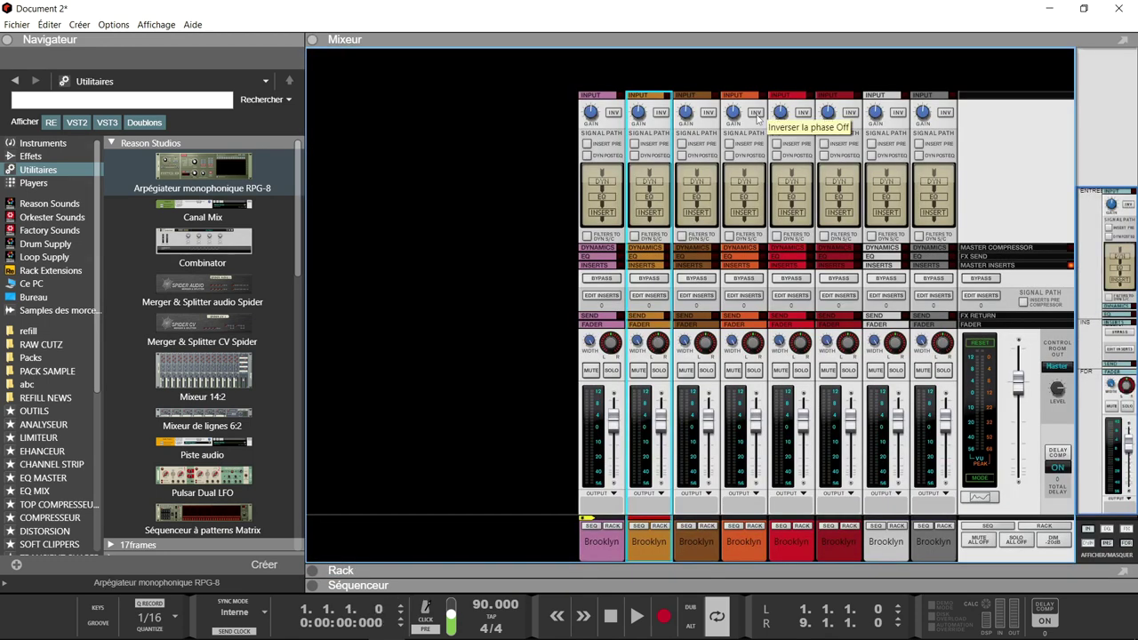
key("space")
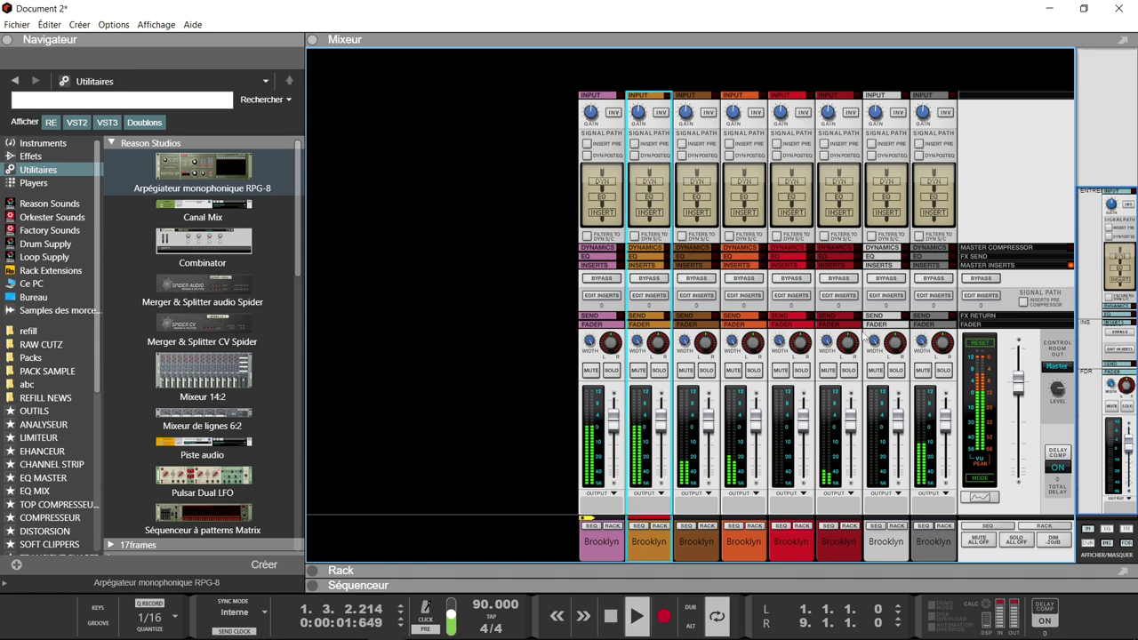
key("space")
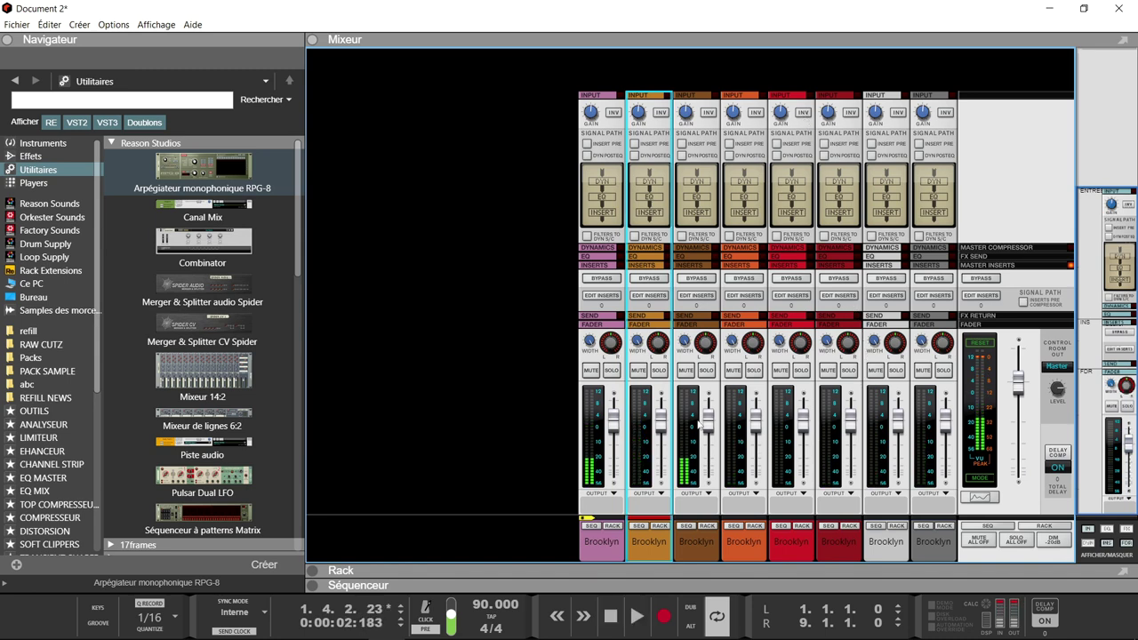
Step: Lower the first mixer channel to about -5.51 dB while listening to it soloed, and release its solo
left_click(611, 370)
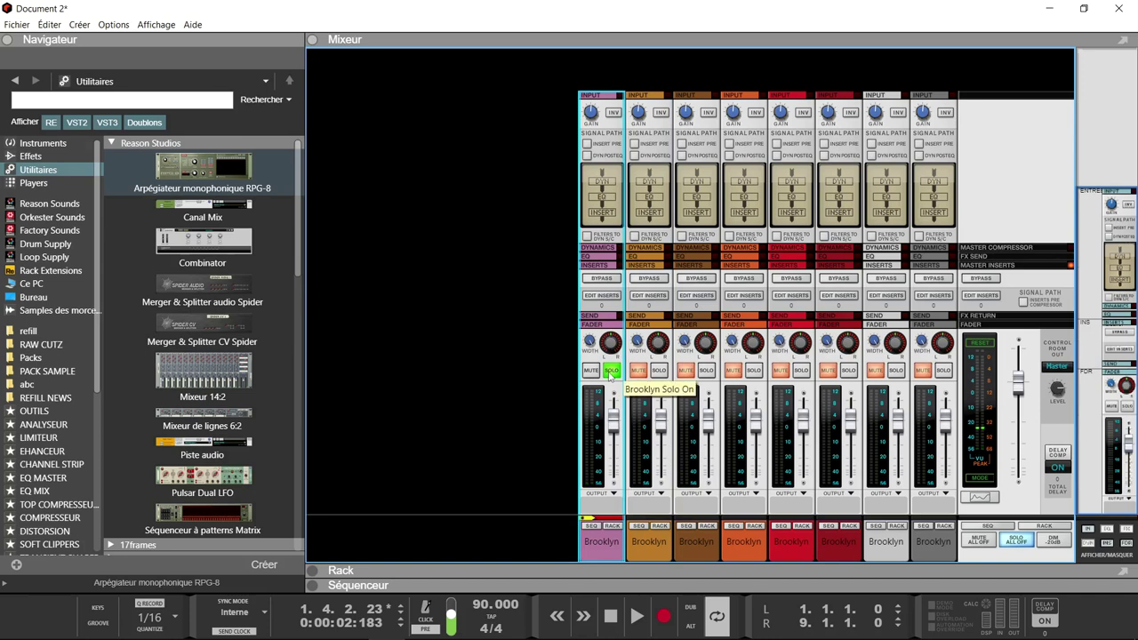
key("space")
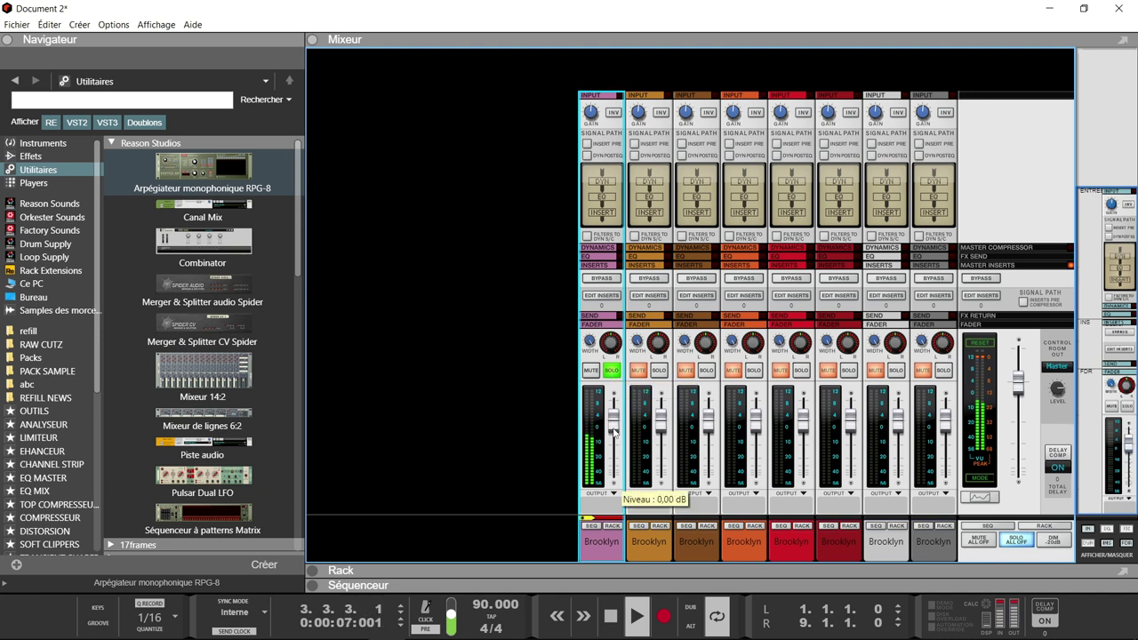
left_click_drag(612, 423, 615, 433)
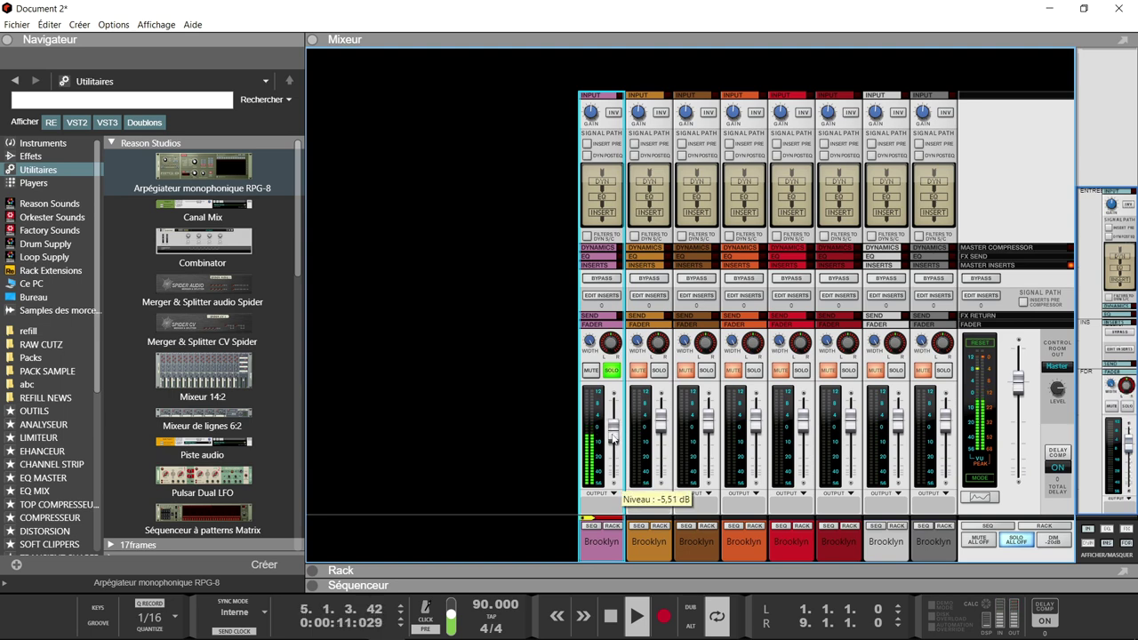
left_click(612, 369)
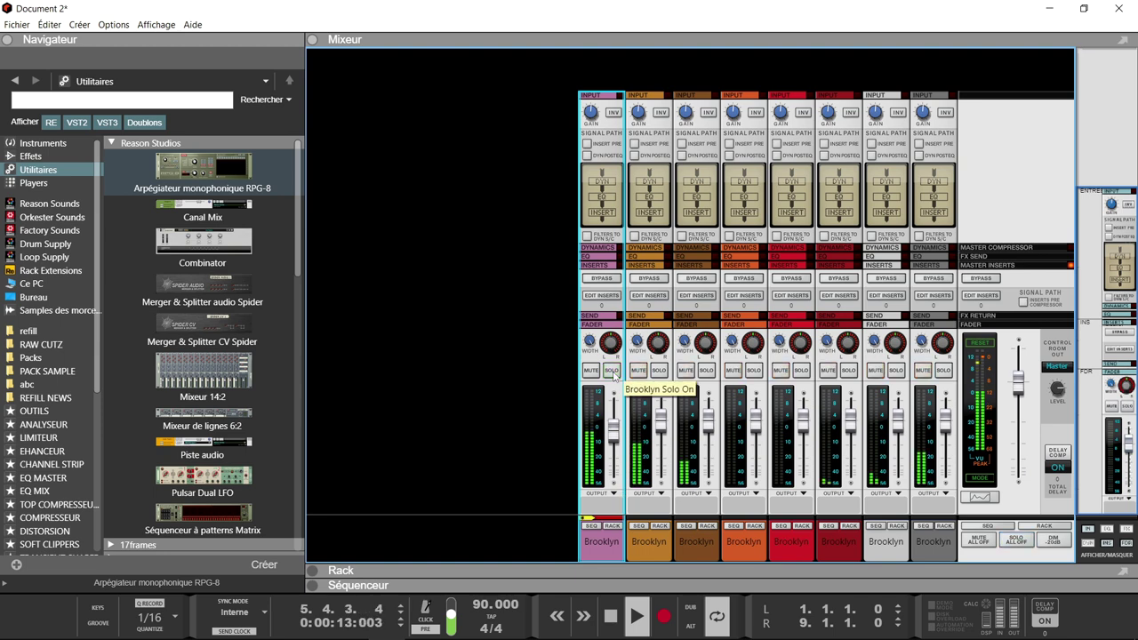
Step: Listen to the second and third mixer channels using solo, and release the solos
left_click(659, 371)
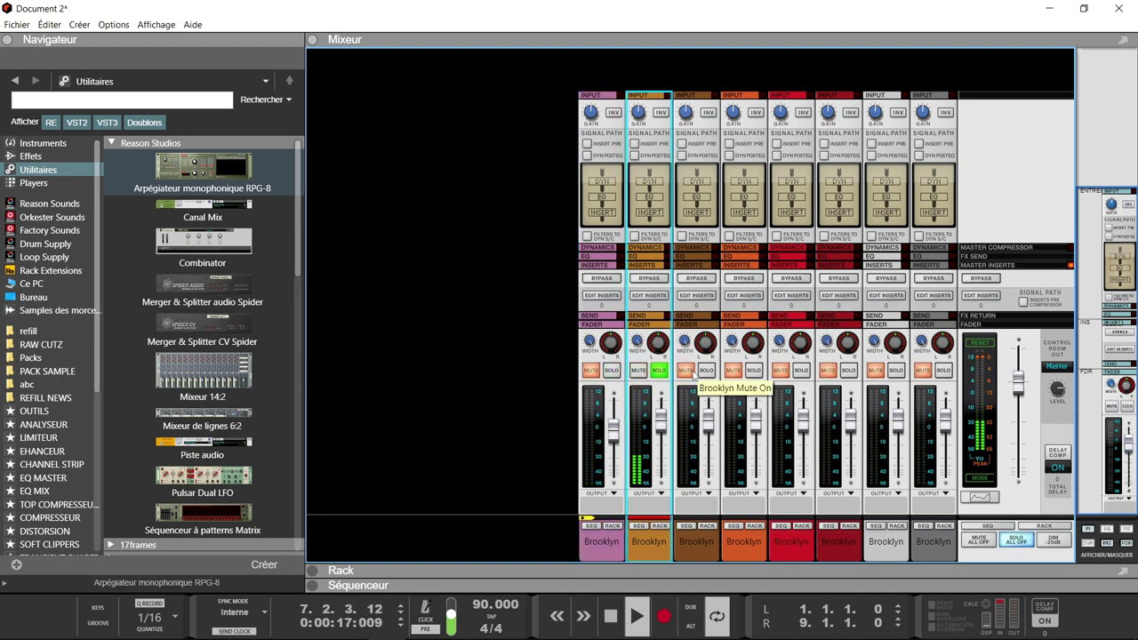
left_click(706, 371)
left_click(707, 371)
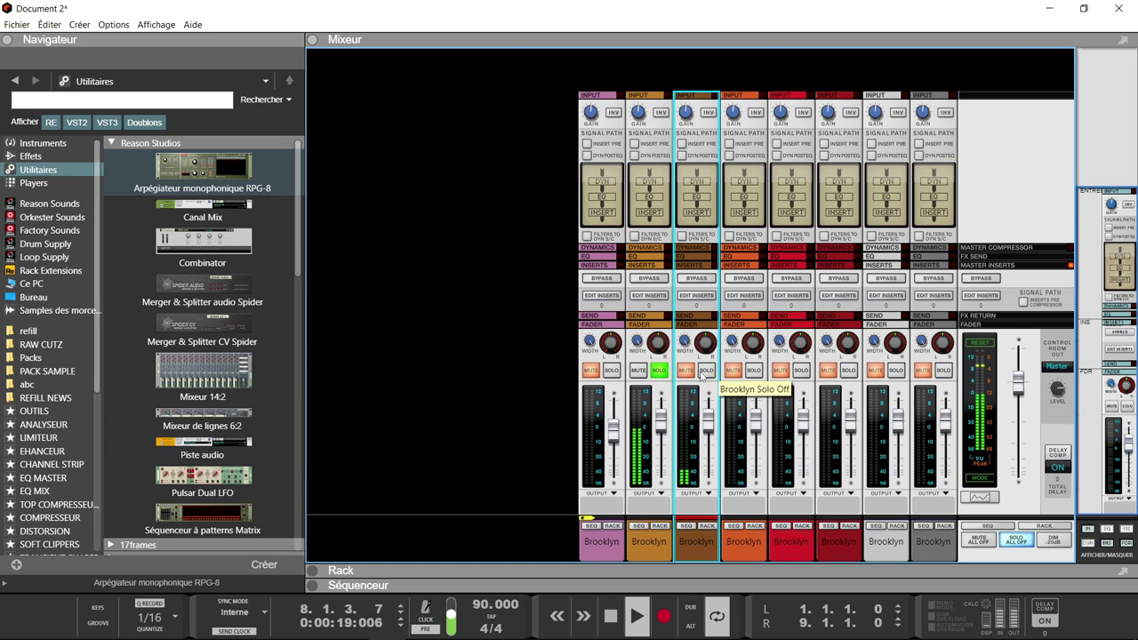
left_click(658, 371)
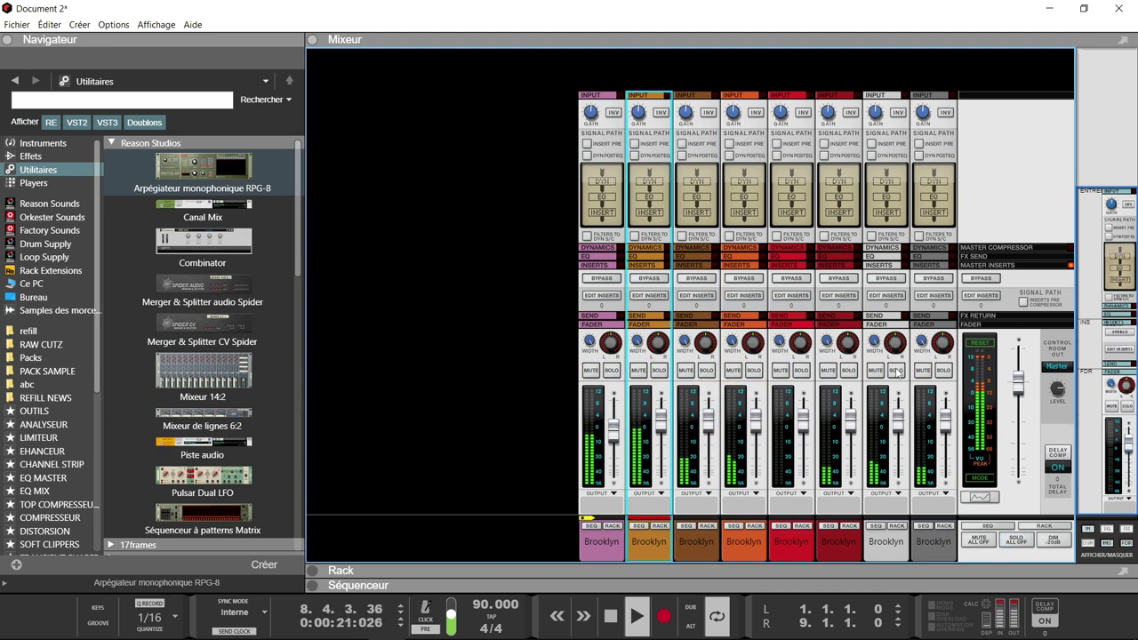
Step: Solo the light grey and dark grey channels and move them directly after the first mixer channel
left_click(894, 370)
left_click(944, 370)
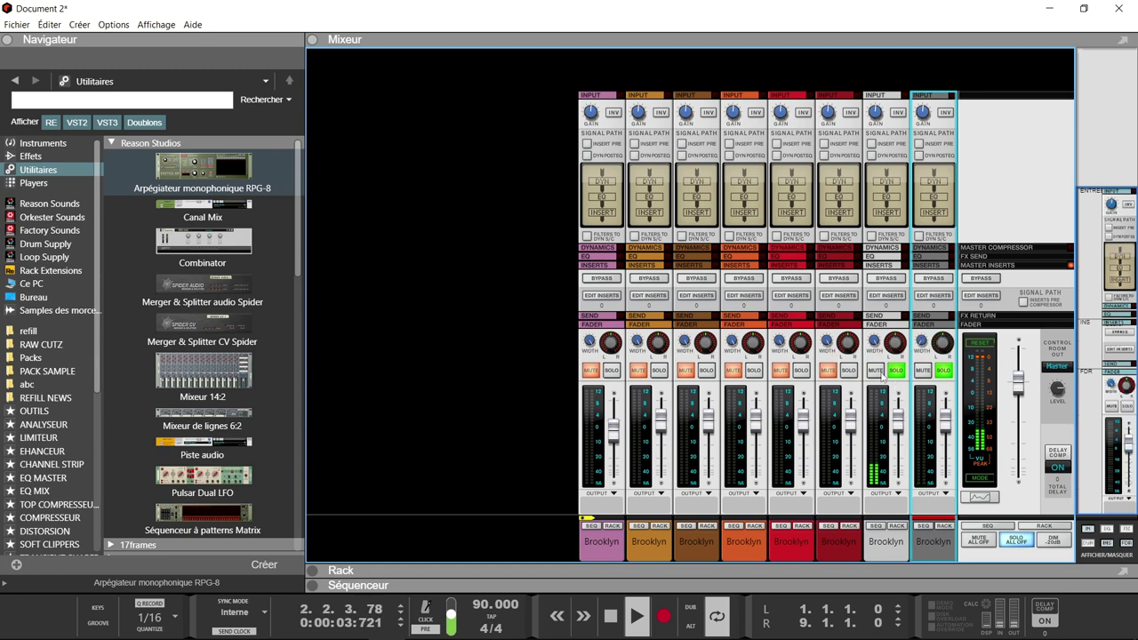
left_click(875, 444)
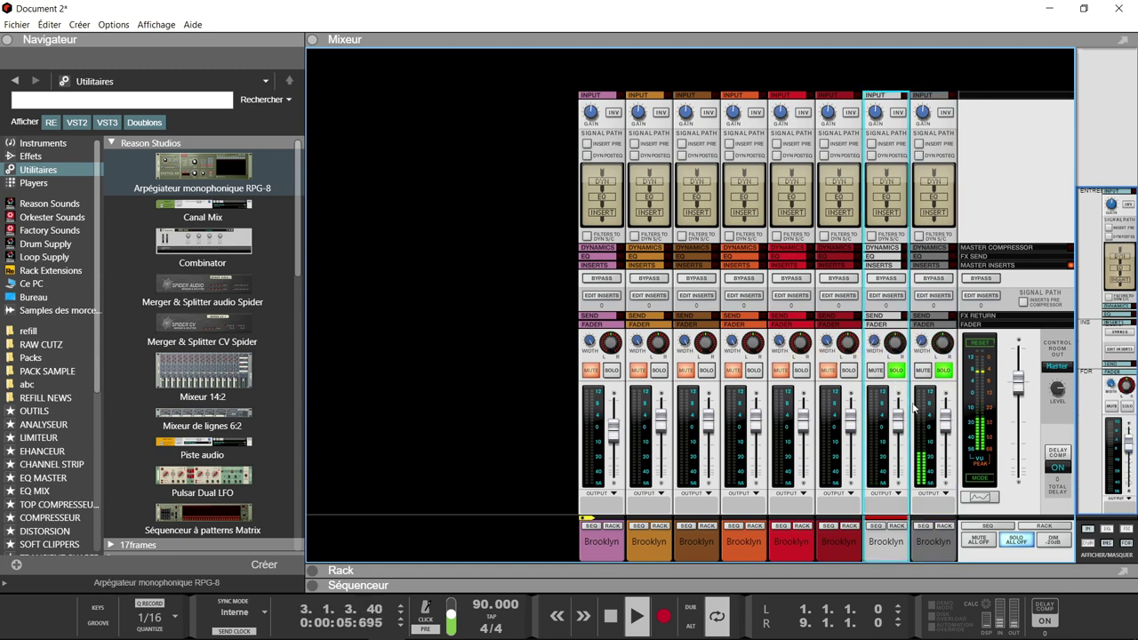
left_click_drag(897, 526, 624, 534)
left_click_drag(929, 538, 679, 549)
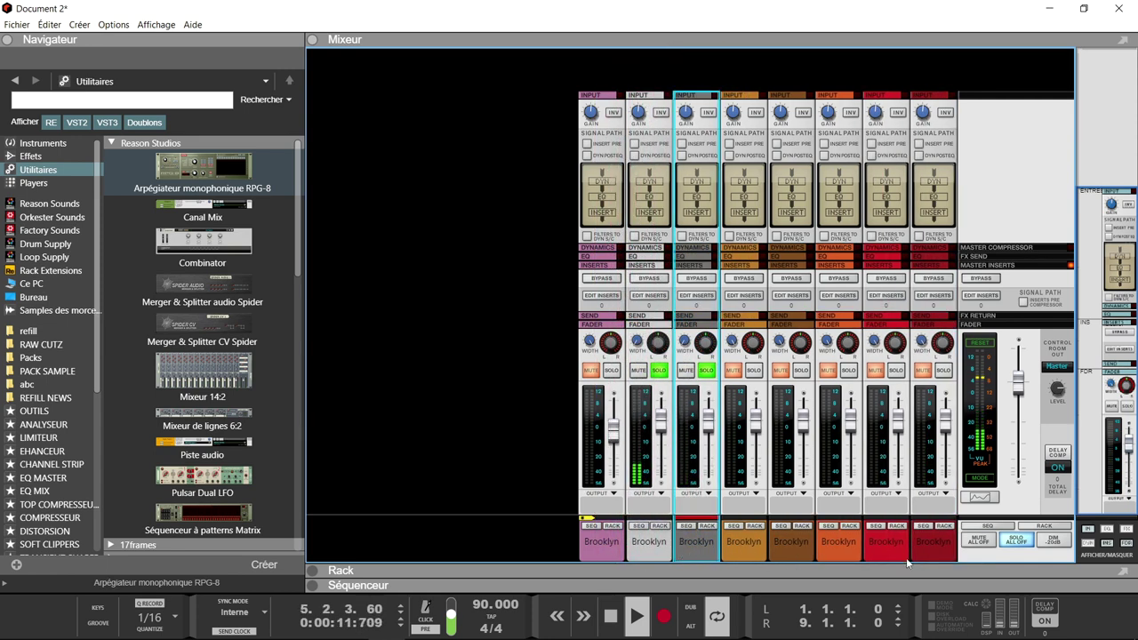
Step: Solo the dark red mixer channel along with the two grey ones
left_click(946, 371)
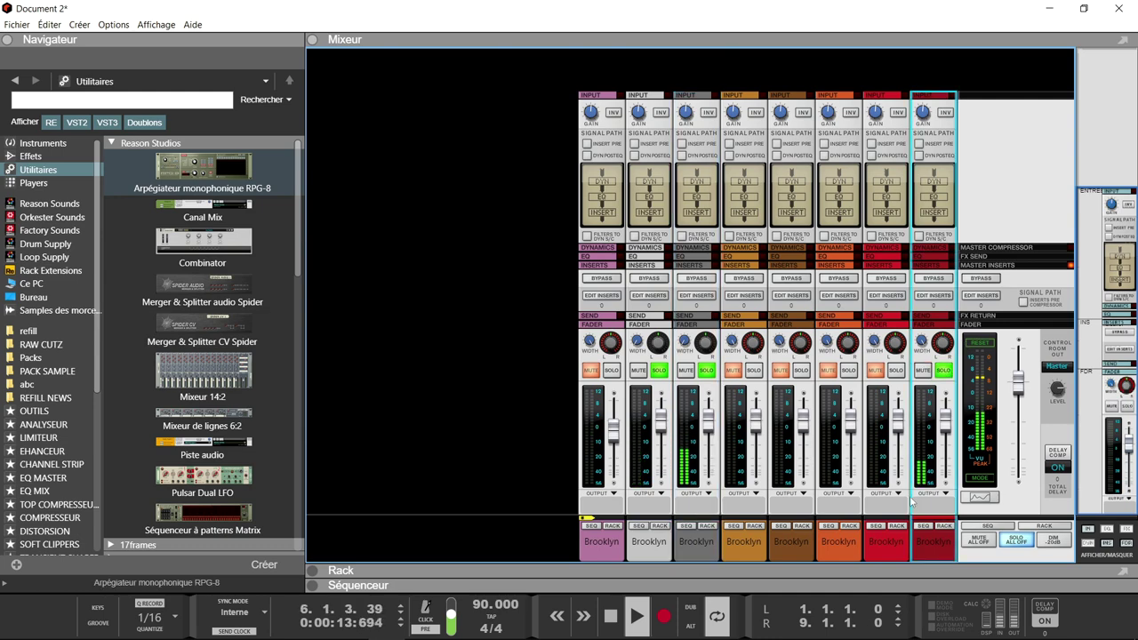
Step: Move the dark red mixer channel directly after the dark grey one and show the front of the rack devices
left_click_drag(925, 543, 759, 531)
left_click(757, 527)
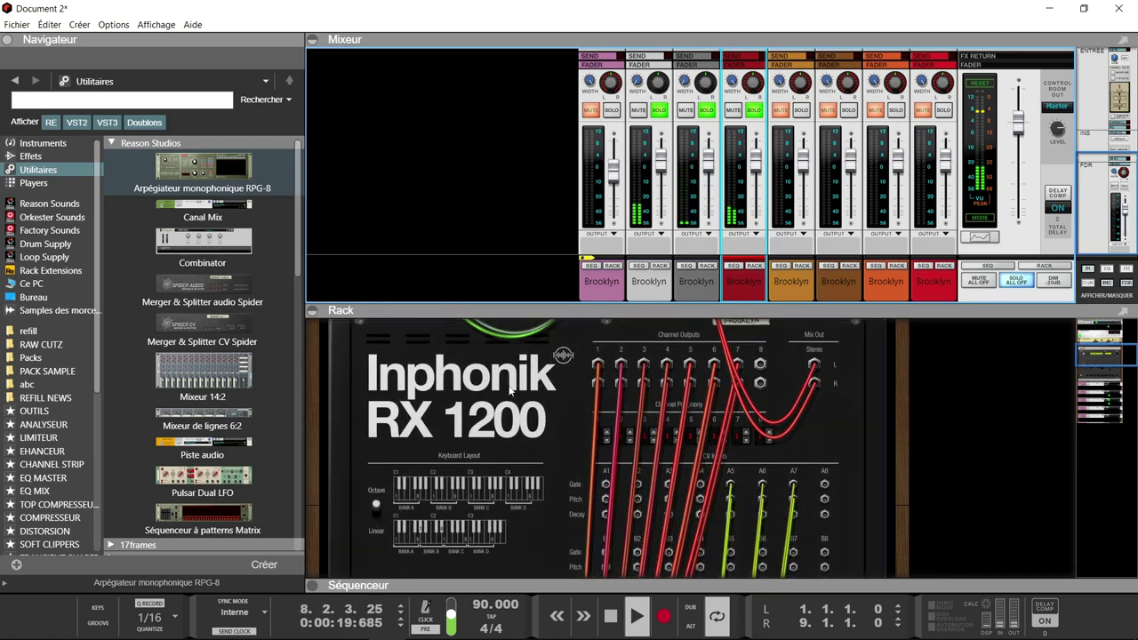
key("Tab")
scroll(510, 391, "down", 6)
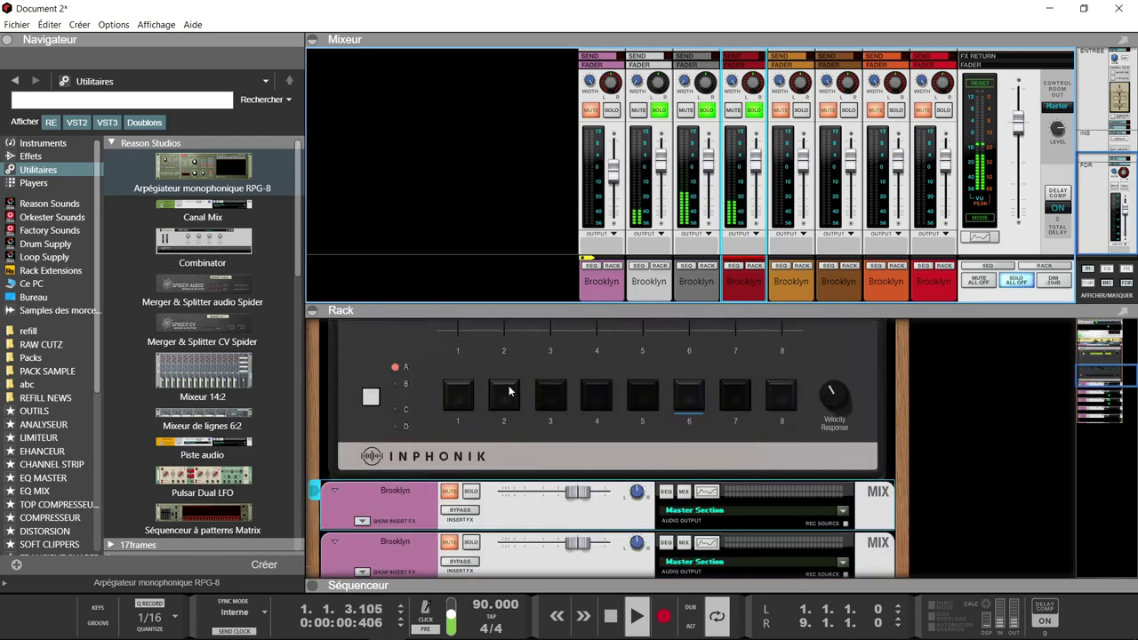
scroll(510, 391, "down", 5)
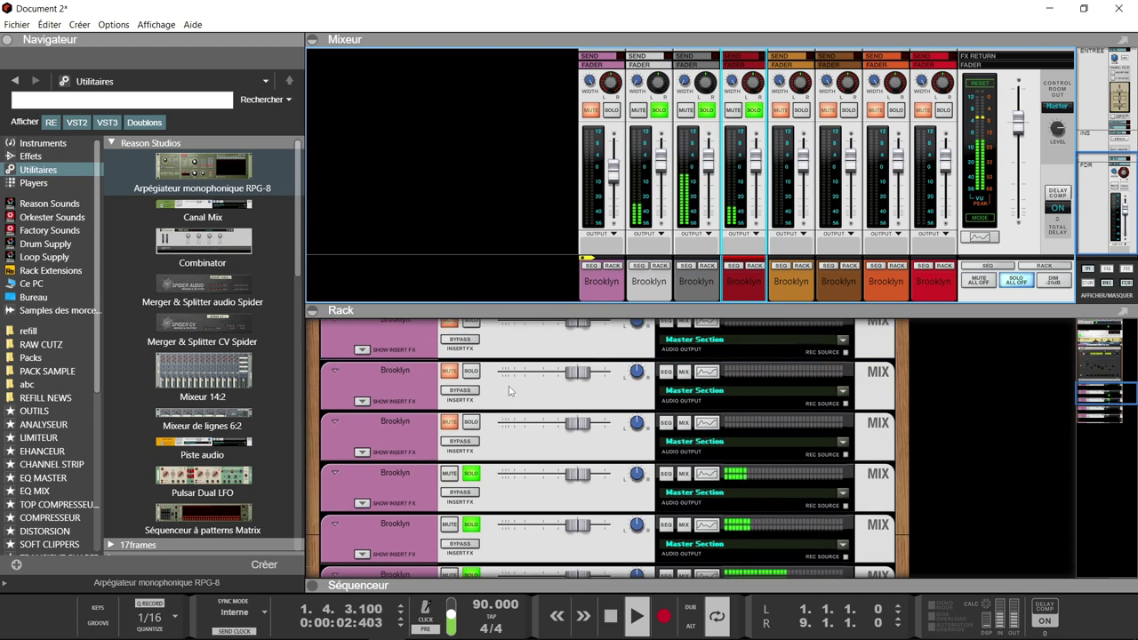
scroll(511, 391, "down", 2)
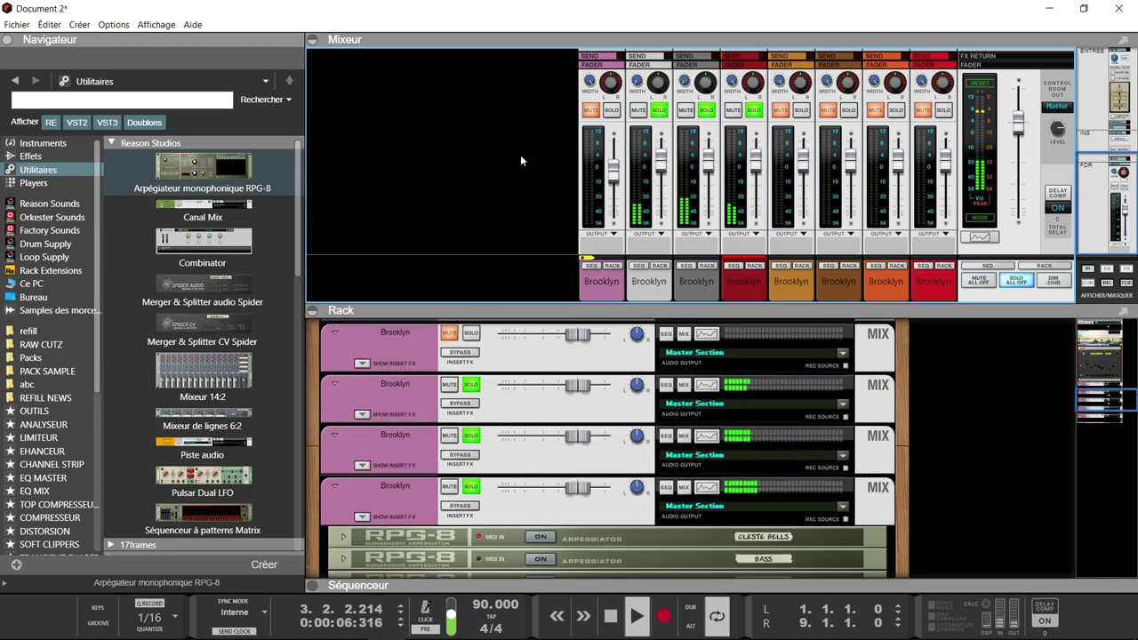
Step: Sort the device groups of all mixer channels and unfold the first Brooklyn mix channel in the rack
key("ctrl+a")
right_click(599, 161)
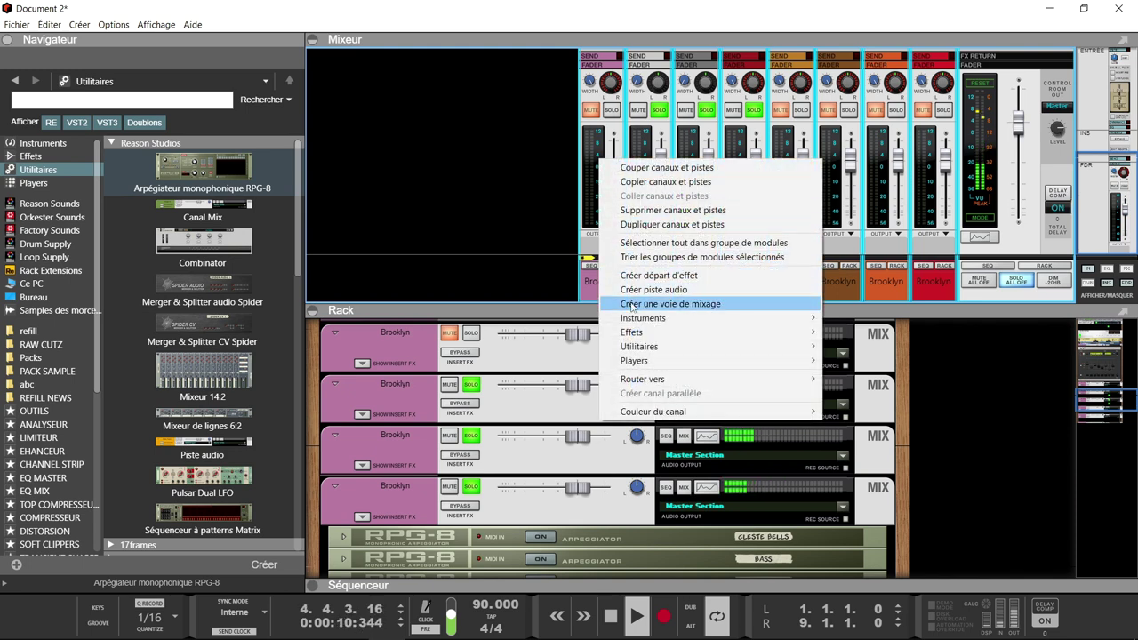
left_click(635, 257)
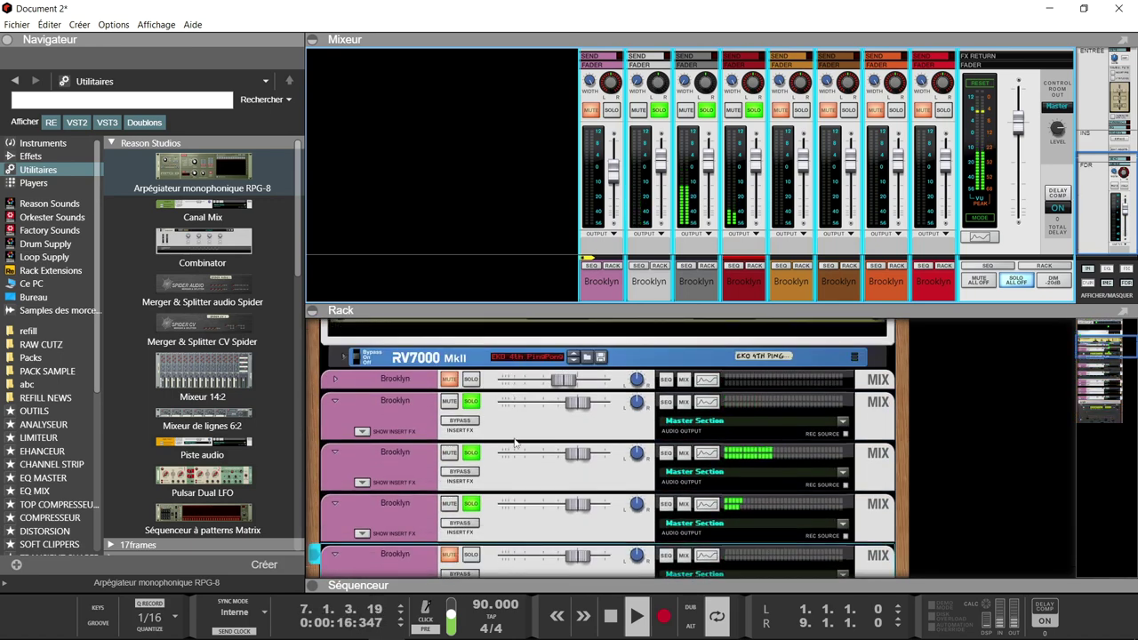
left_click(332, 380)
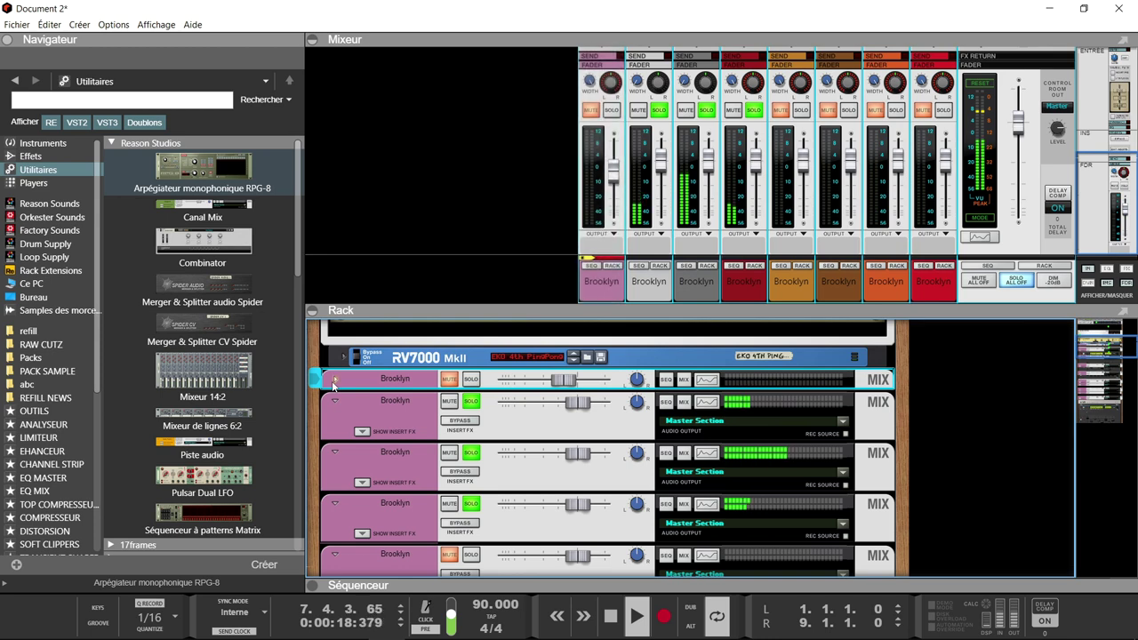
left_click(334, 379)
scroll(425, 387, "down", 2)
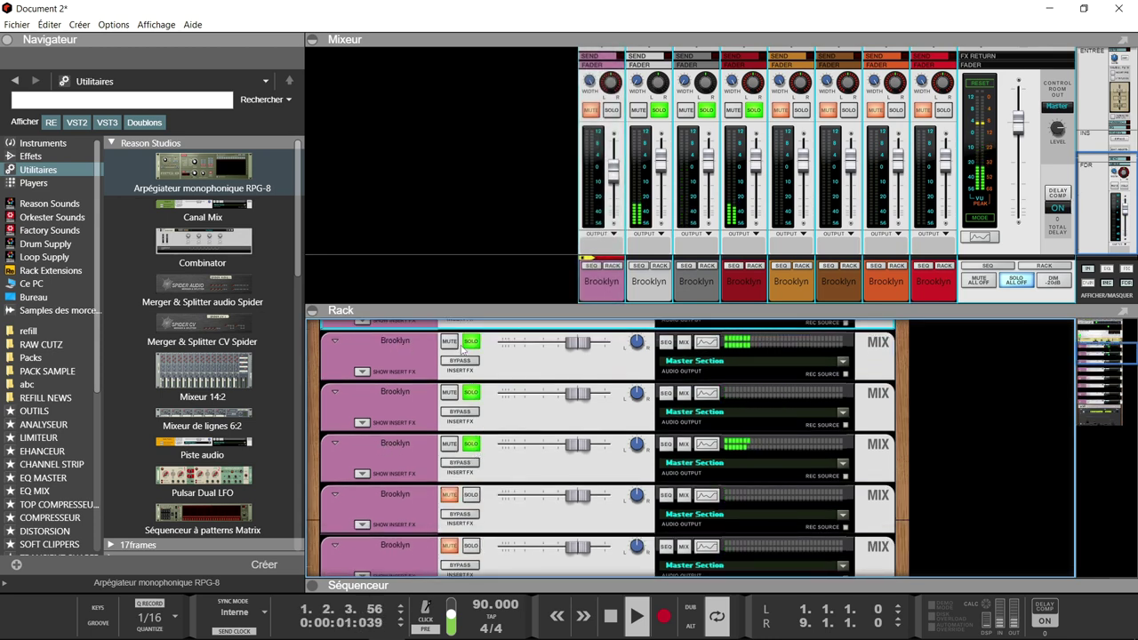
Step: Release the solo on the dark red and dark grey channels, keeping the light grey one soloed
left_click(471, 444)
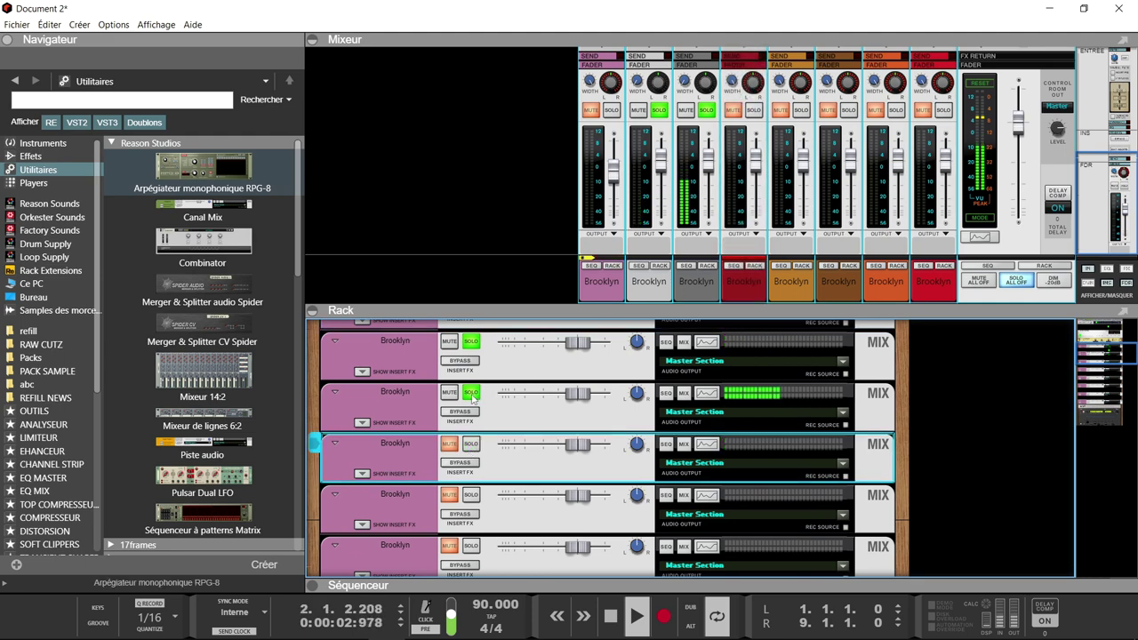
left_click(470, 392)
double_click(389, 339)
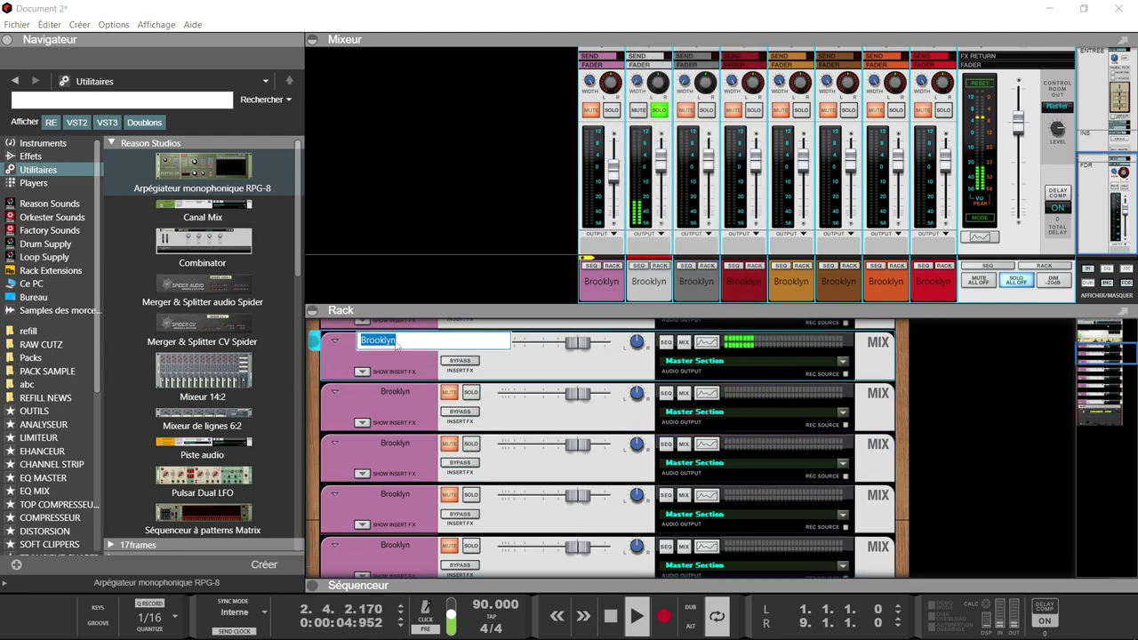
Step: Place the dark grey mixer channel before the light grey one and sort the device groups of all channels again
left_click(686, 293)
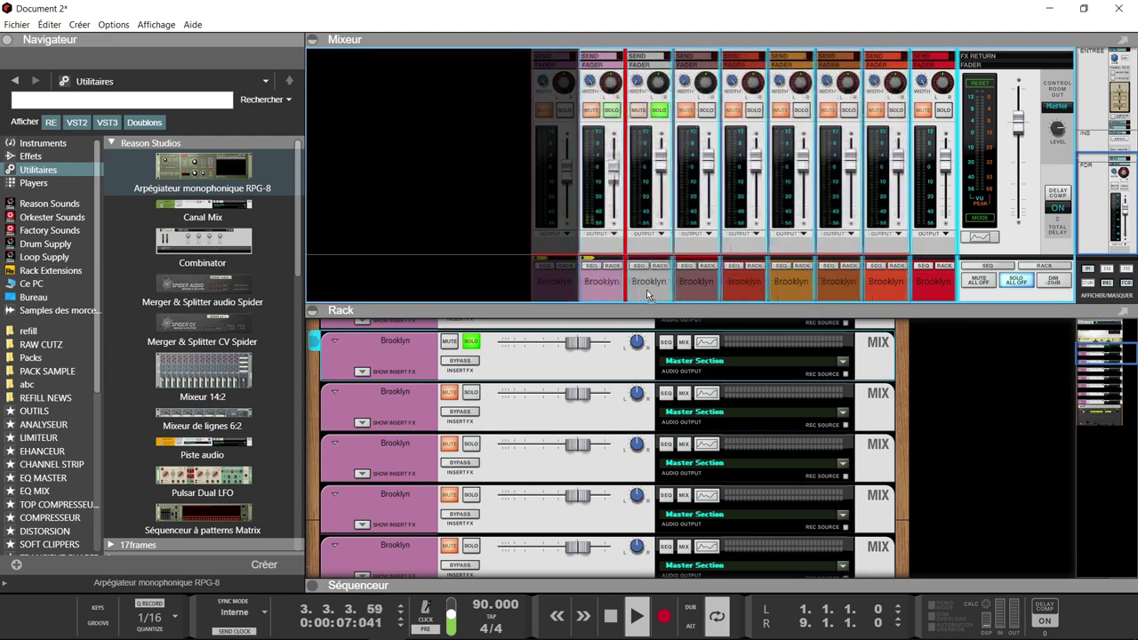
left_click_drag(647, 281, 639, 279)
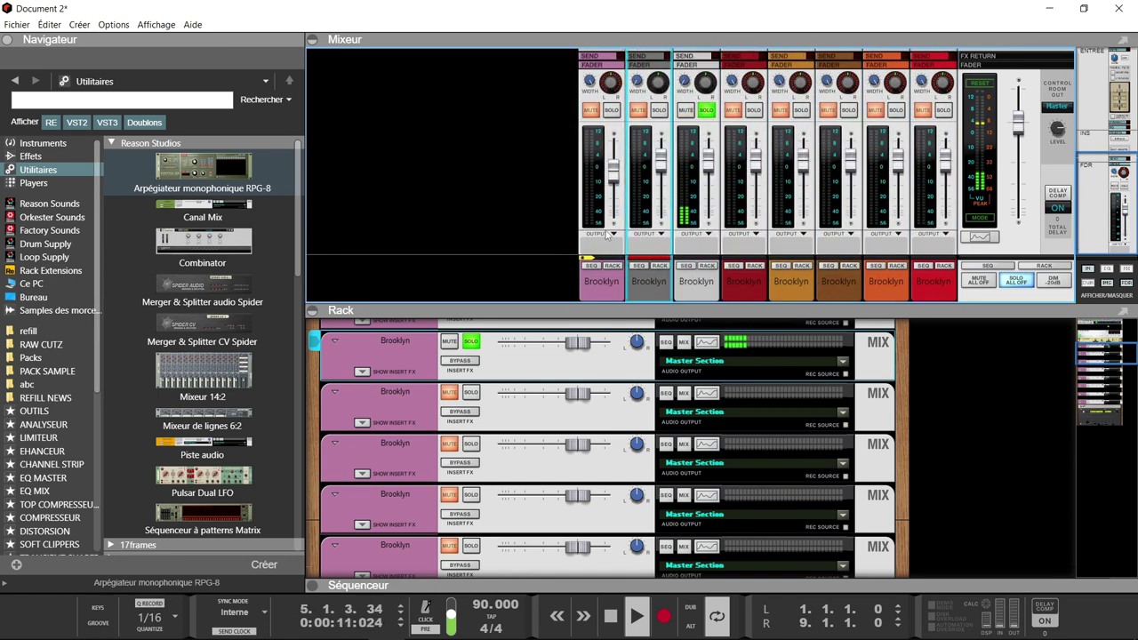
left_click(516, 210)
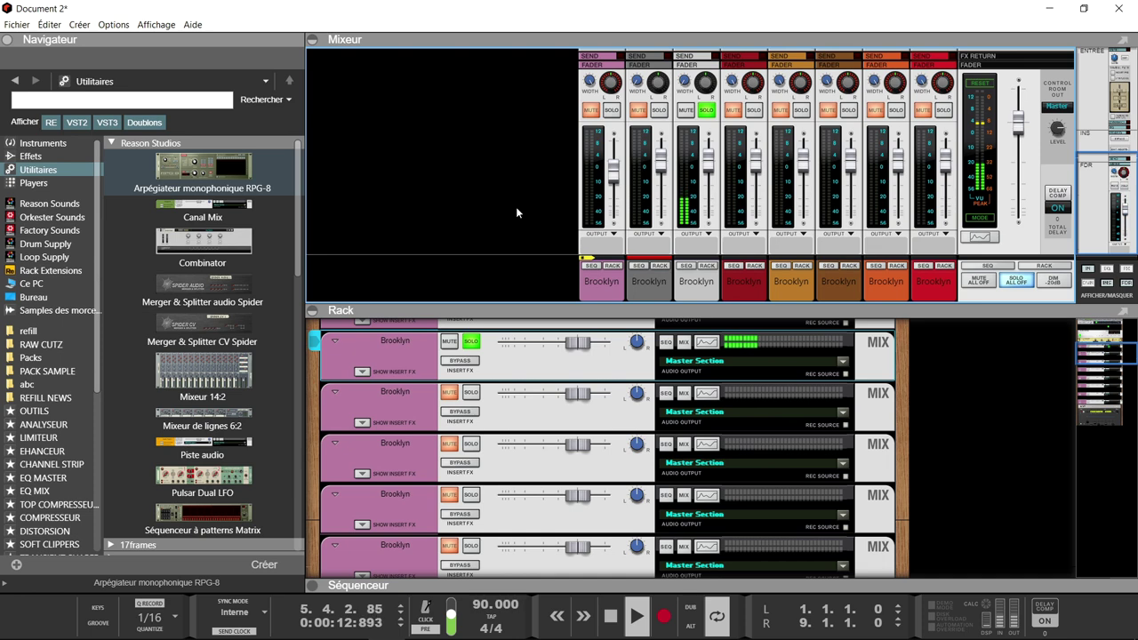
key("ctrl+a")
right_click(601, 283)
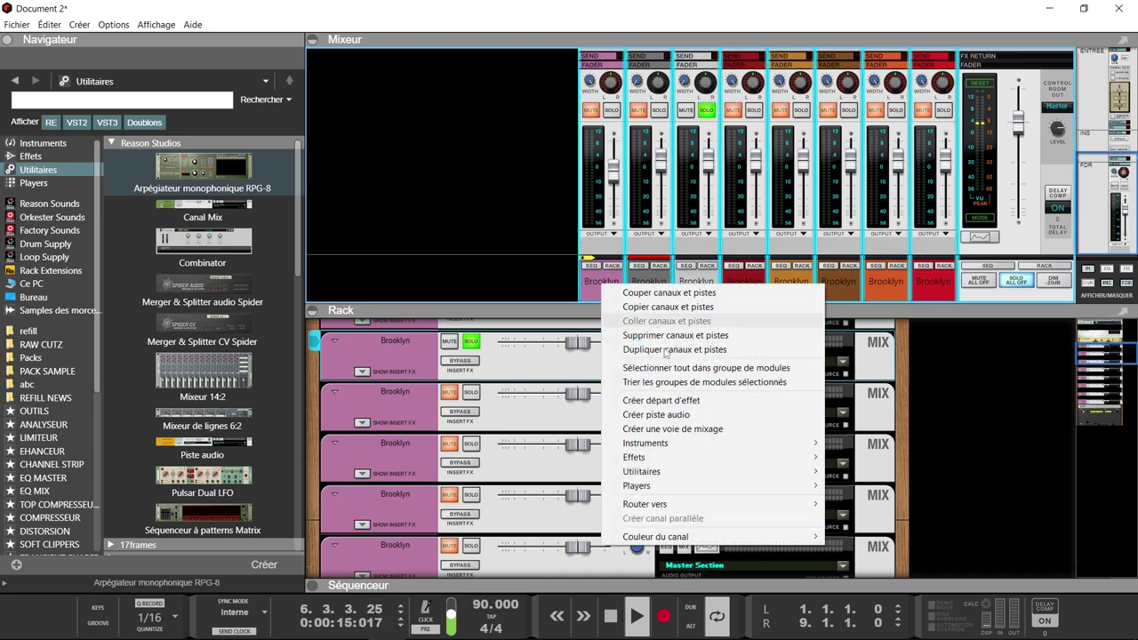
left_click(664, 381)
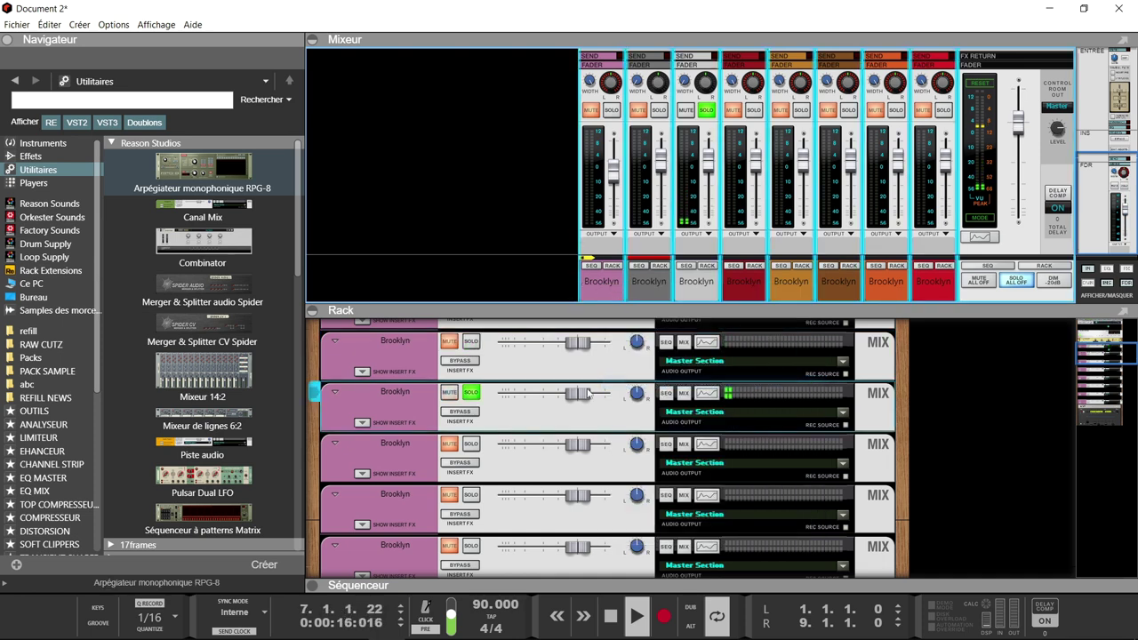
Step: Solo the dark grey channel instead of the light grey one and rename it kick
left_click(480, 405)
left_click(472, 341)
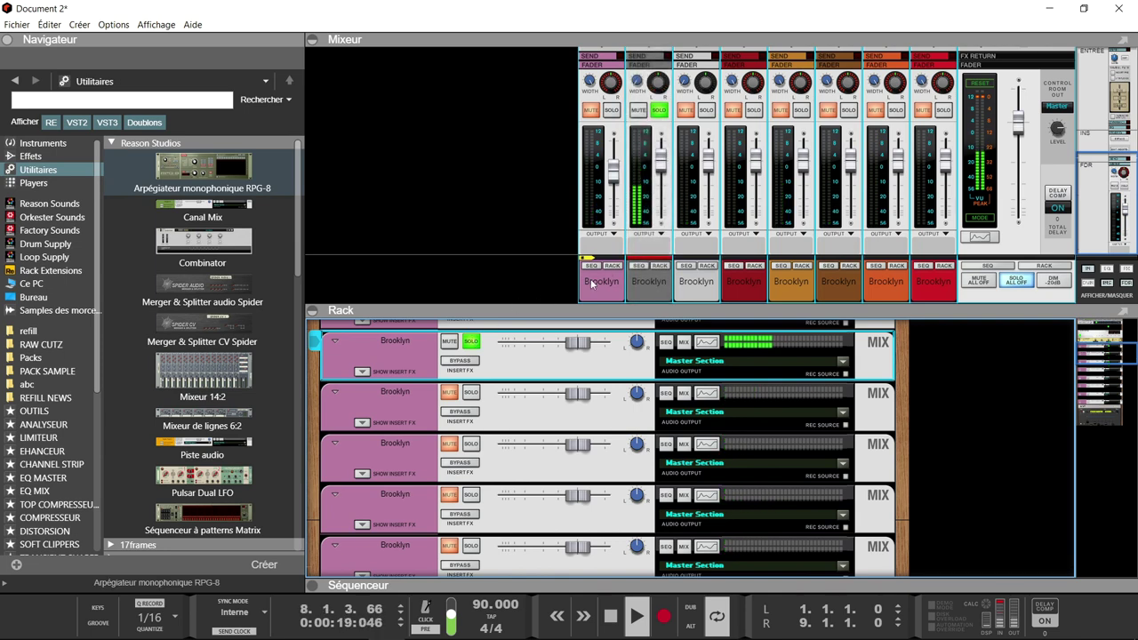
double_click(651, 281)
type("k")
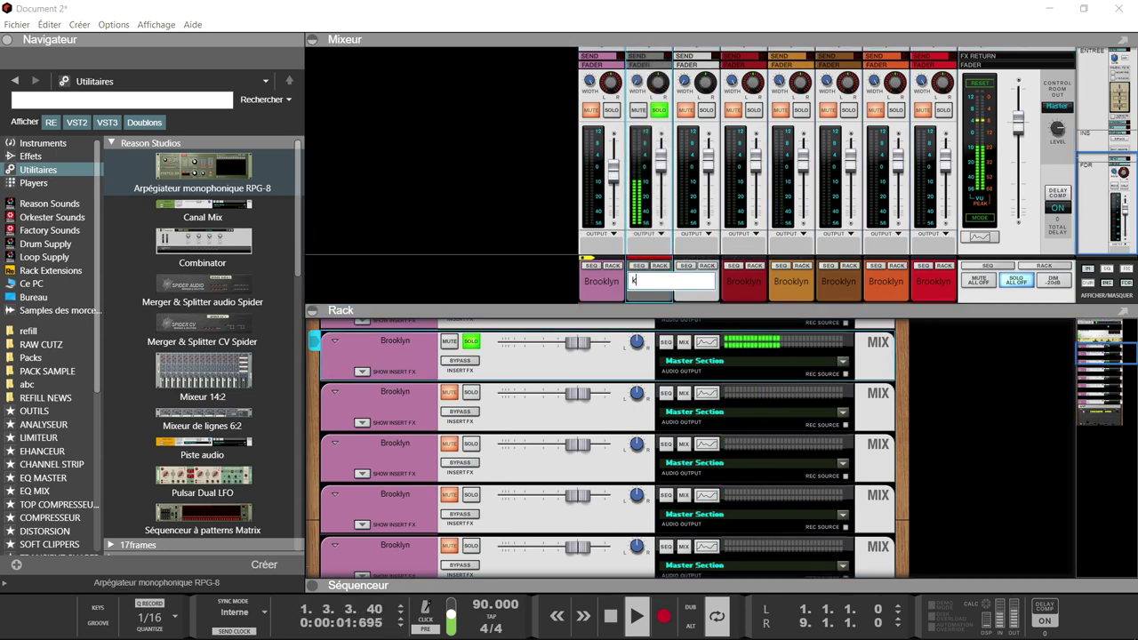
type("ick")
key("Return")
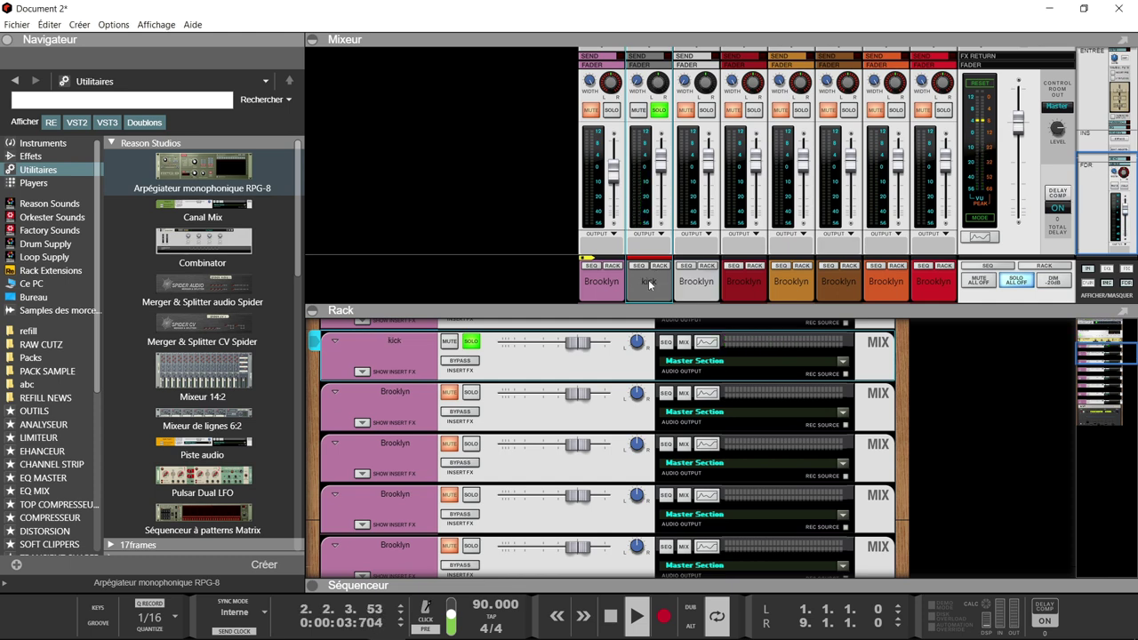
Step: Solo the light grey mixer channel as well and rename it snare
left_click(712, 111)
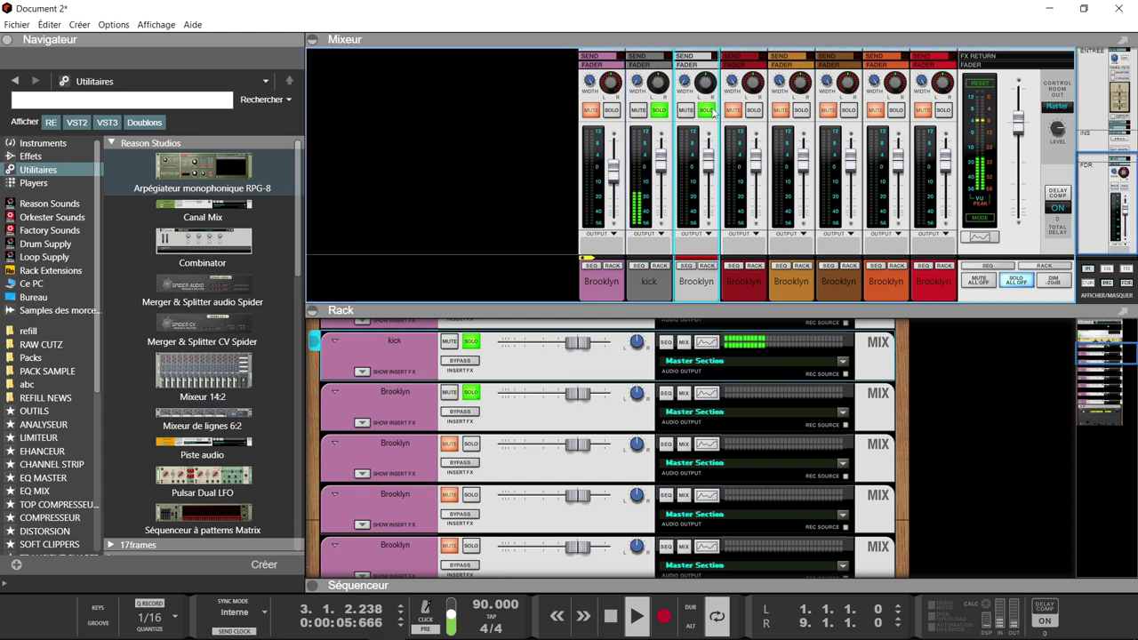
double_click(697, 281)
type("snare")
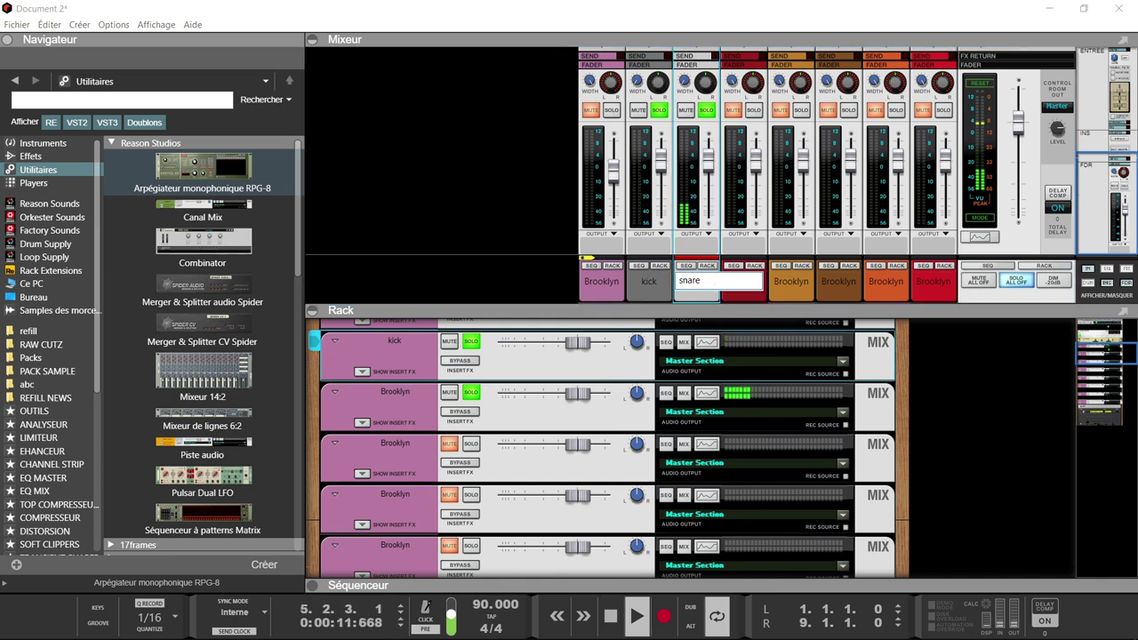
key("Return")
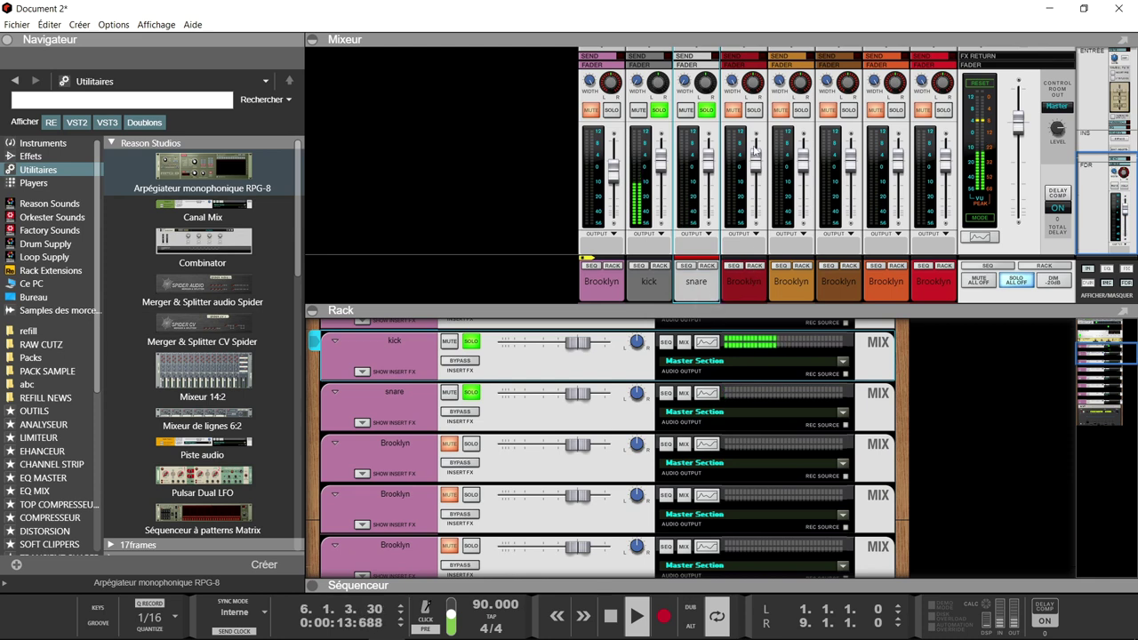
Step: Add the dark red mixer channel to the solos and rename it hihat
left_click(754, 110)
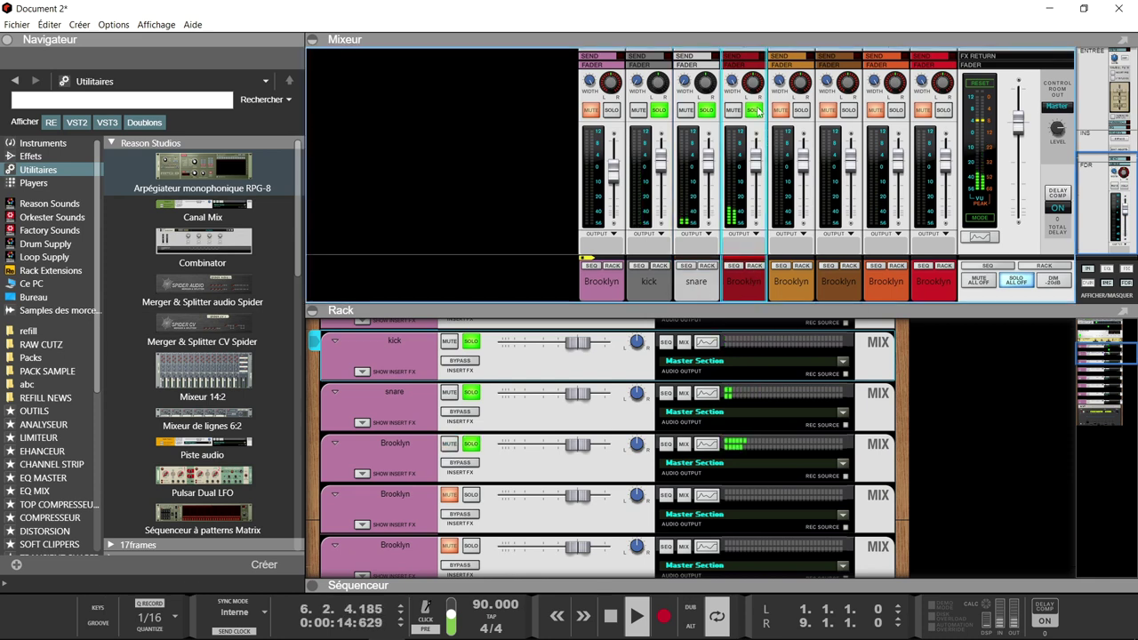
double_click(750, 283)
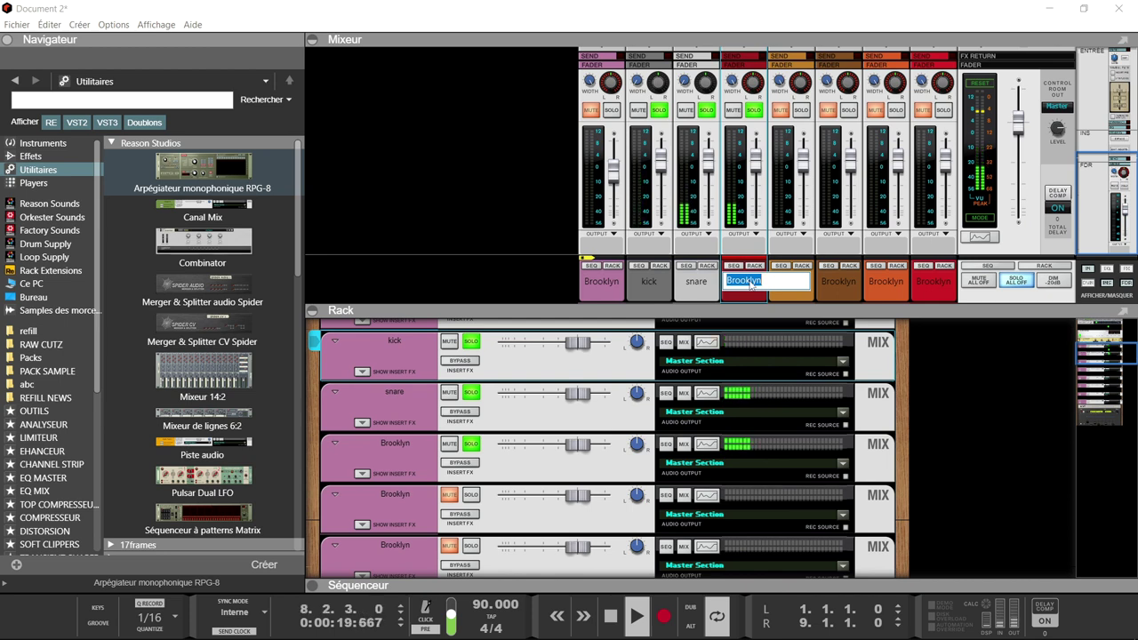
type("hih")
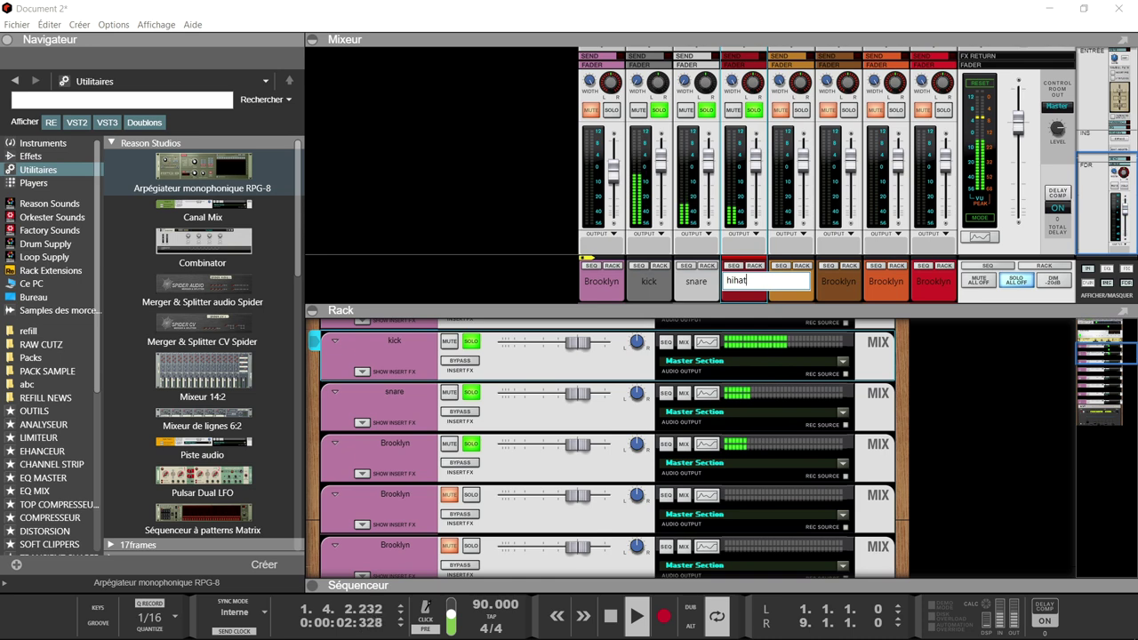
type("at")
key("Return")
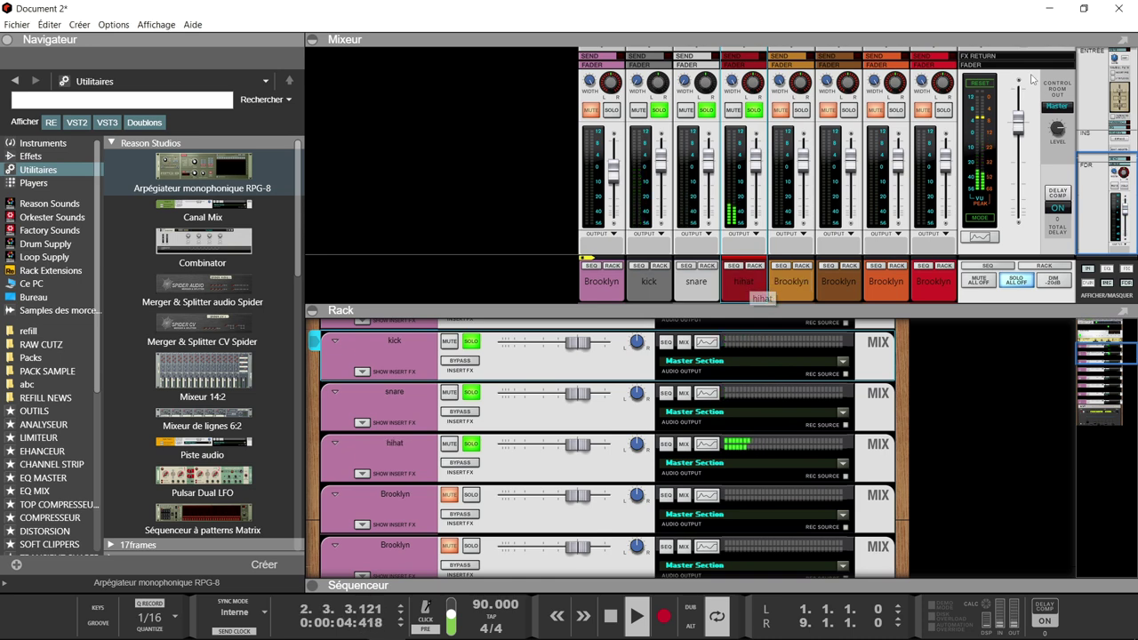
Step: Listen to the last red mixer channel soloed, then switch off all solos and play the full mix
left_click(943, 110)
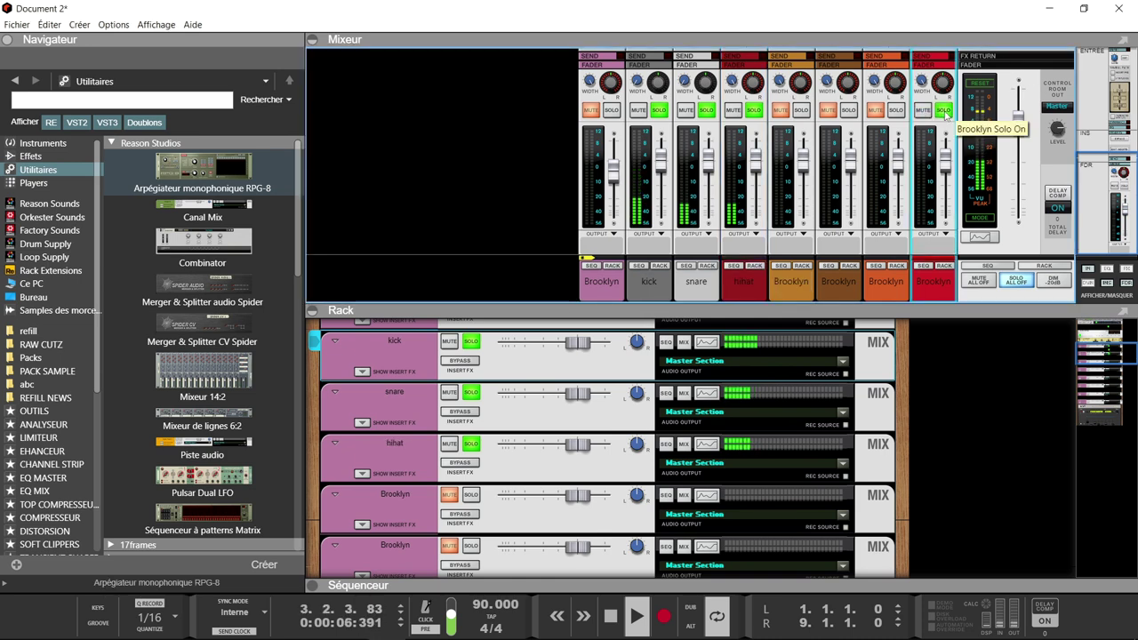
left_click(943, 110)
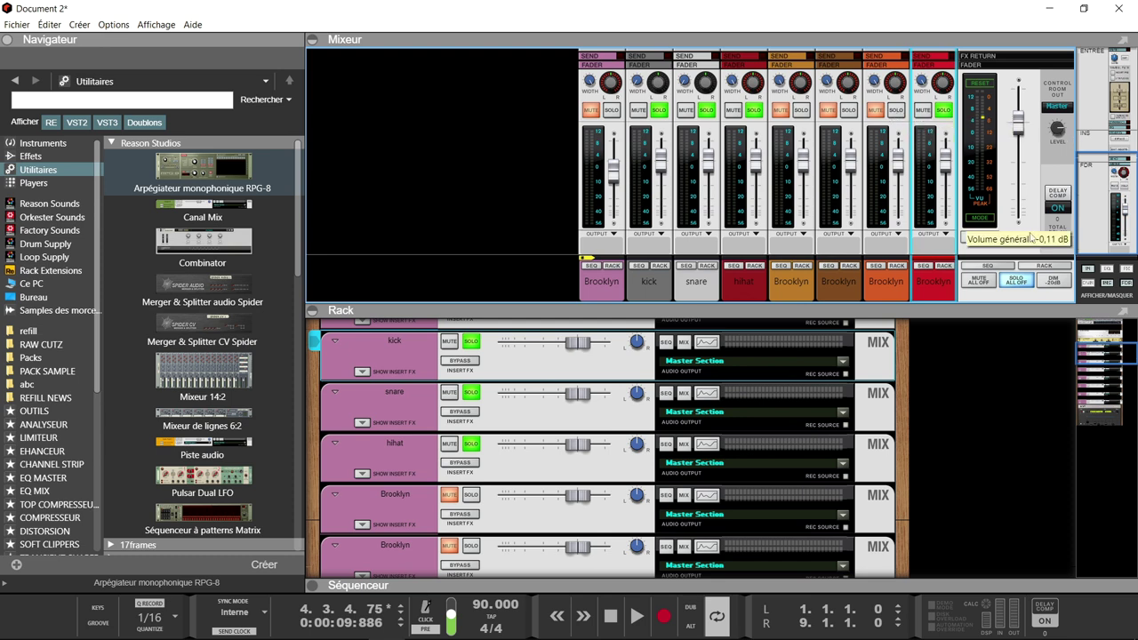
left_click(1019, 281)
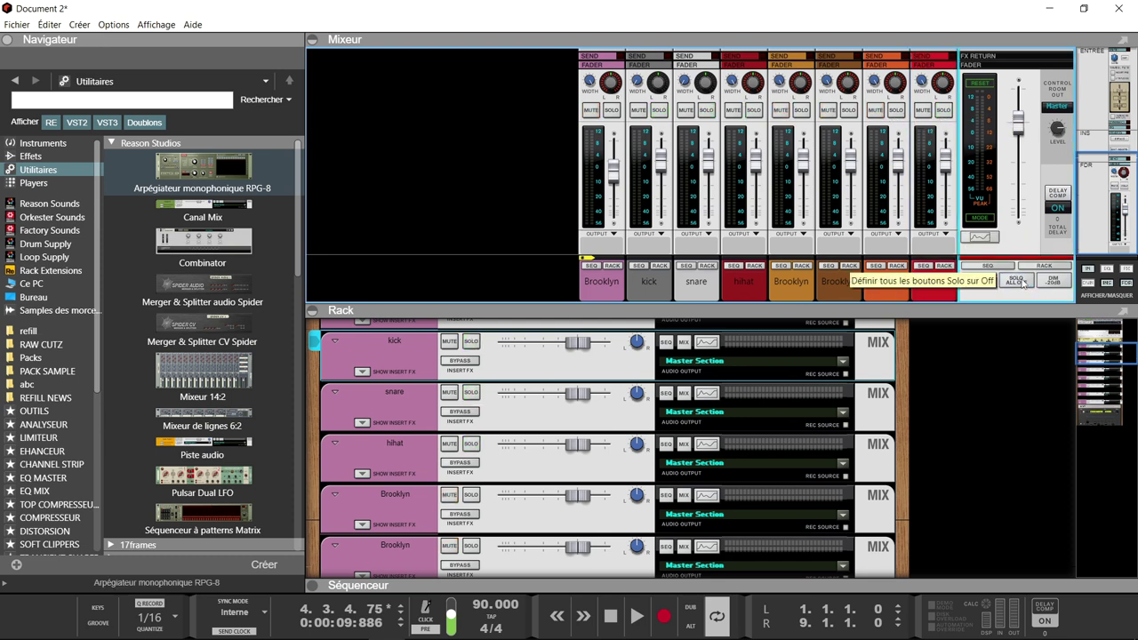
key("space")
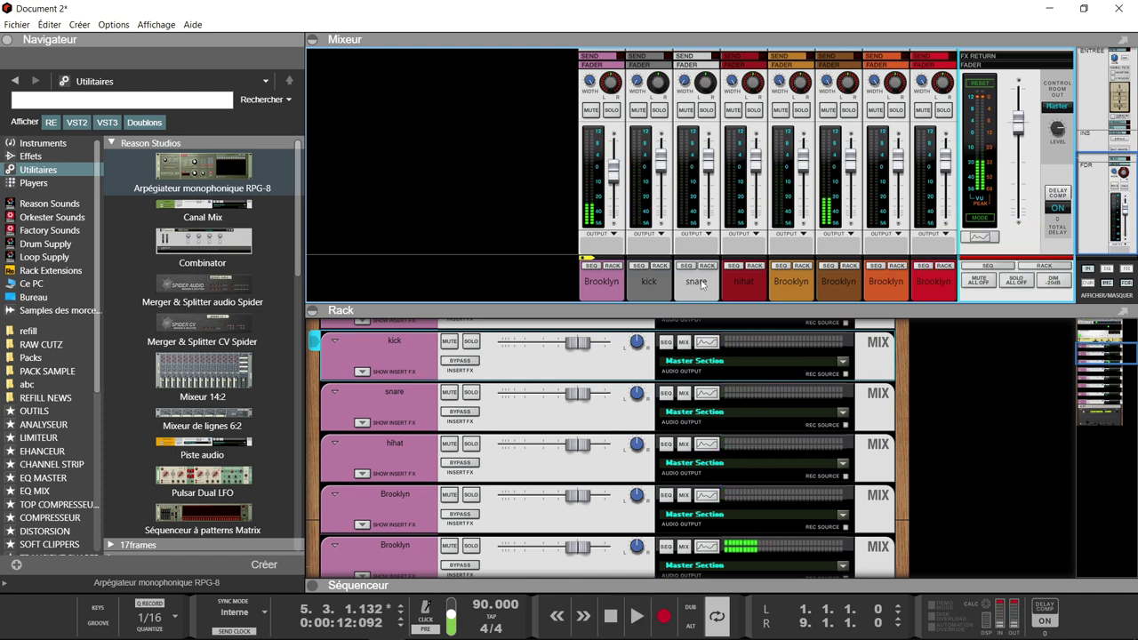
Step: Route the open hat sound on RX 1200 pad A4 to output 4 and play the mix
scroll(500, 389, "up", 2)
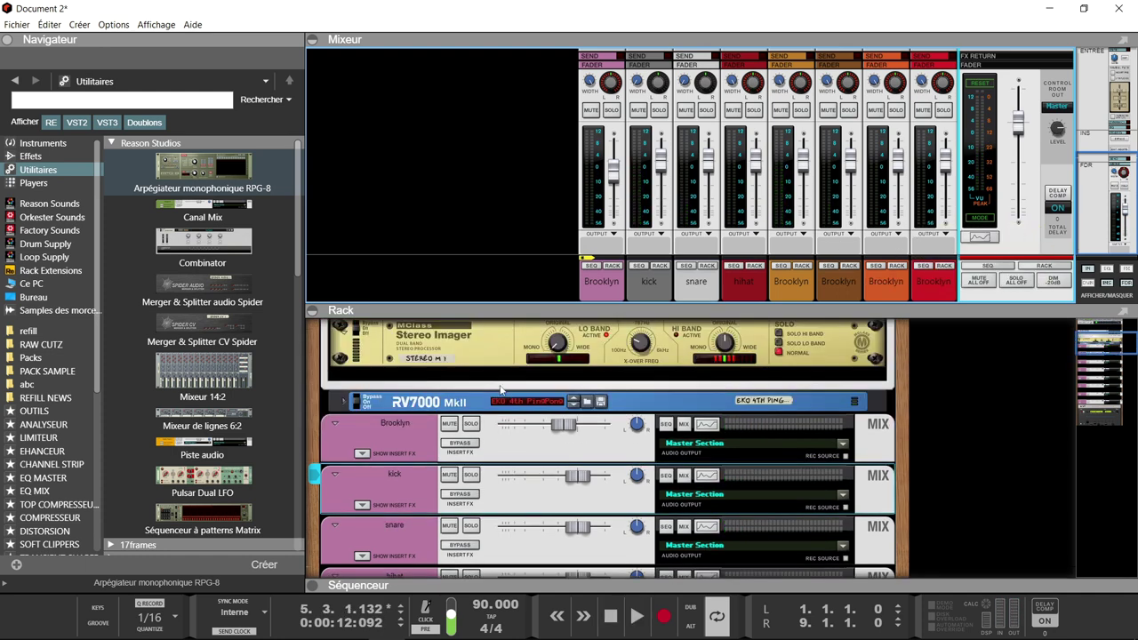
scroll(501, 389, "down", 6)
scroll(501, 390, "down", 3)
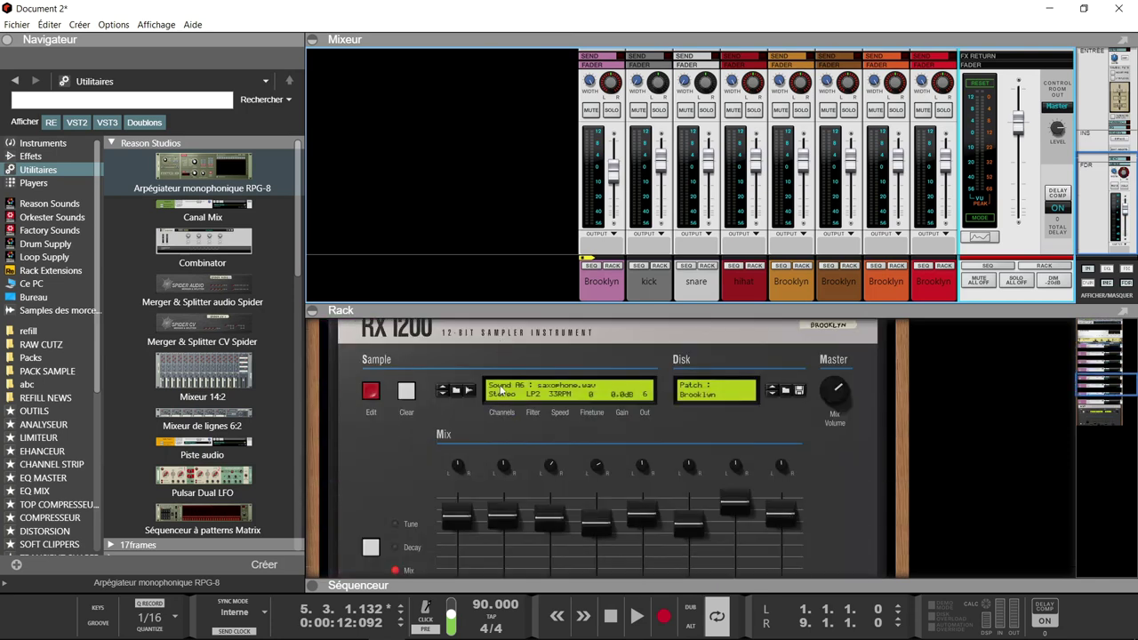
scroll(500, 389, "down", 1)
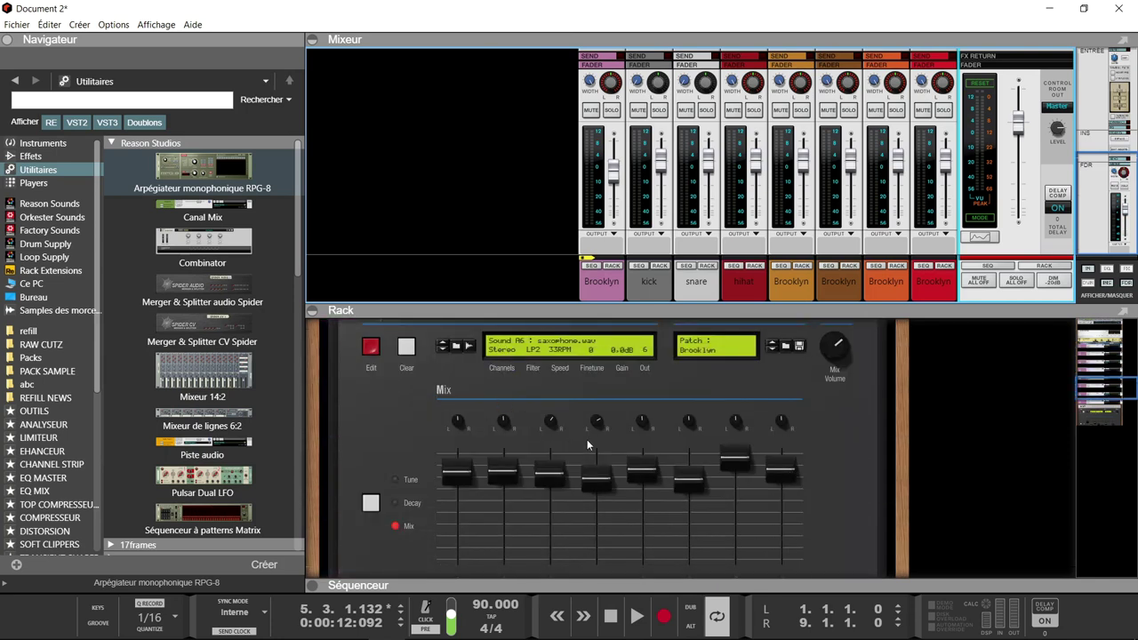
scroll(613, 418, "down", 2)
scroll(612, 413, "up", 1)
scroll(612, 413, "down", 1)
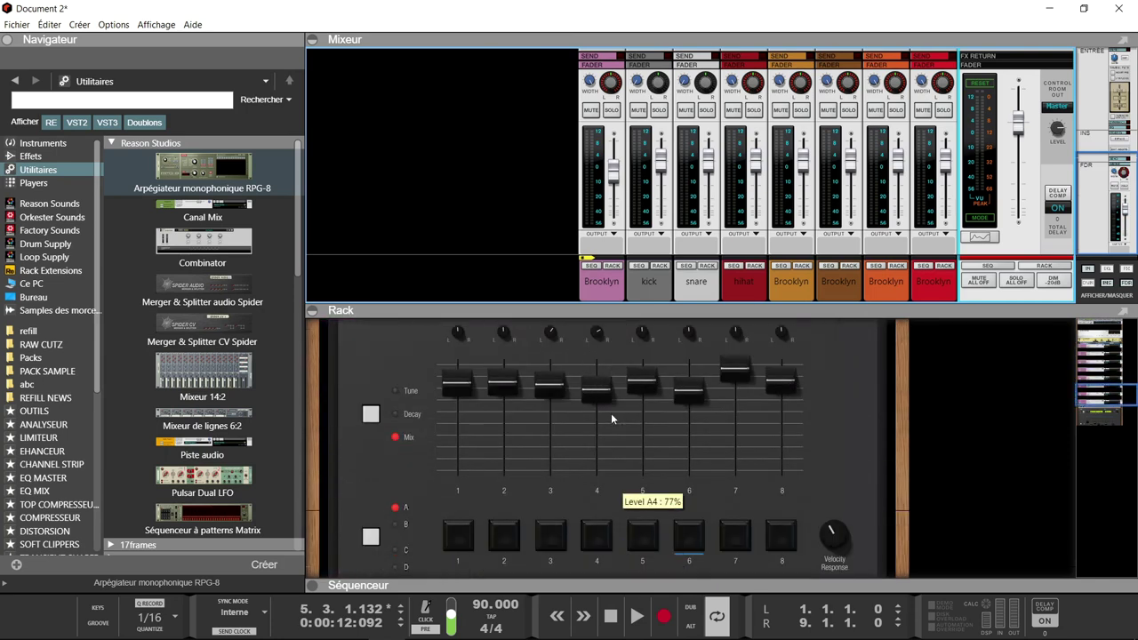
left_click(590, 545)
scroll(589, 541, "up", 4)
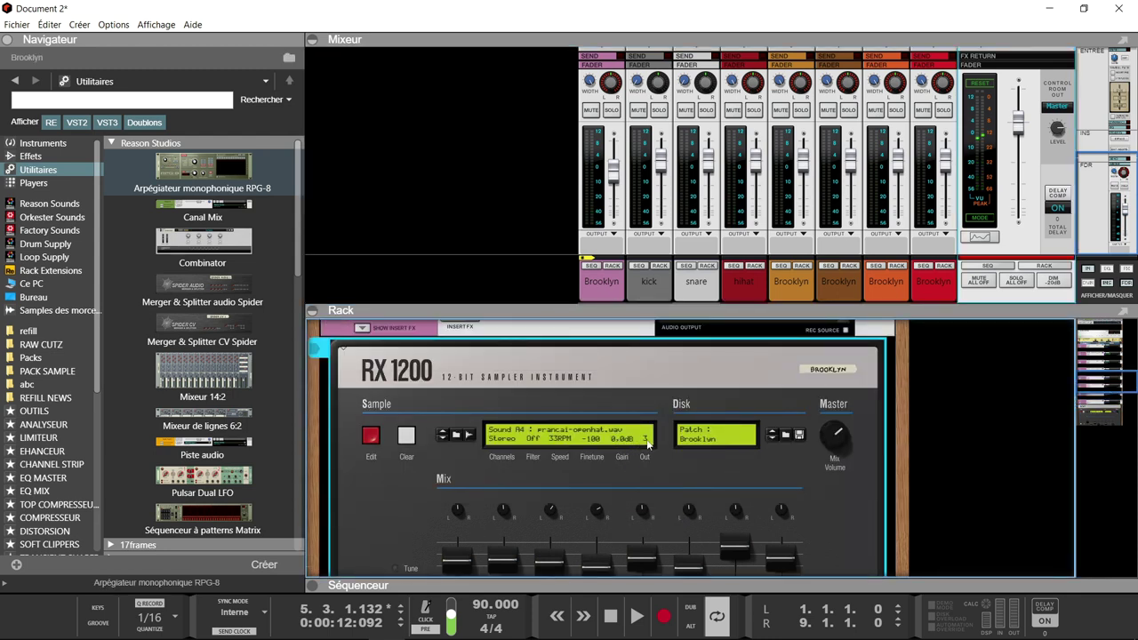
left_click(646, 445)
left_click(666, 492)
key("space")
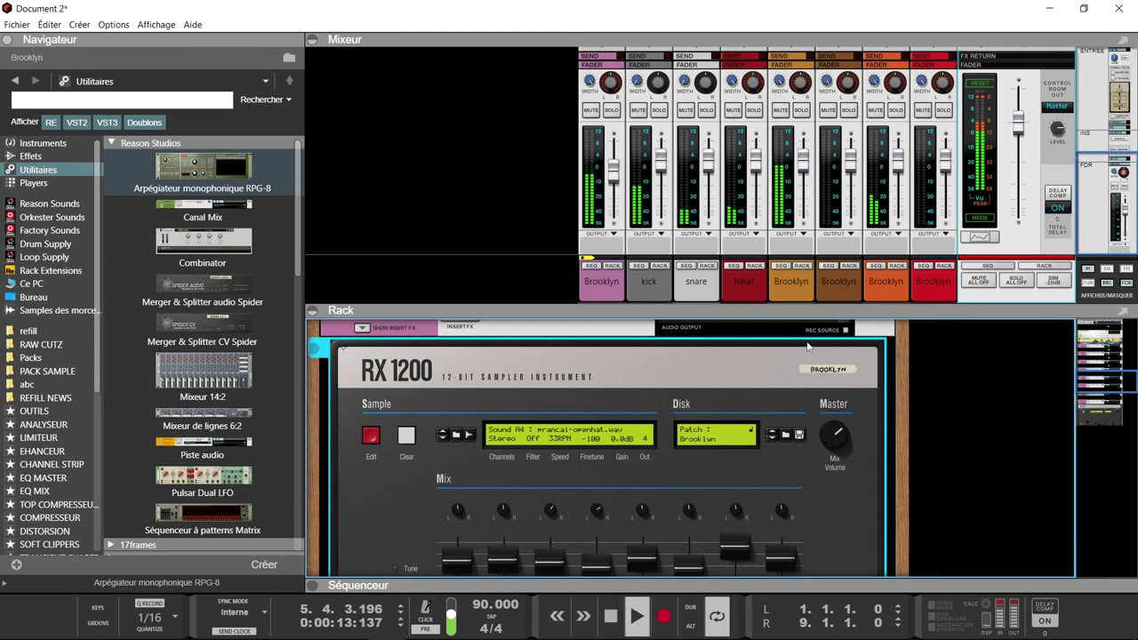
Step: Stop playback, move the last red mixer channel beside hihat and rename it open hat
key("space")
left_click_drag(933, 281, 772, 291)
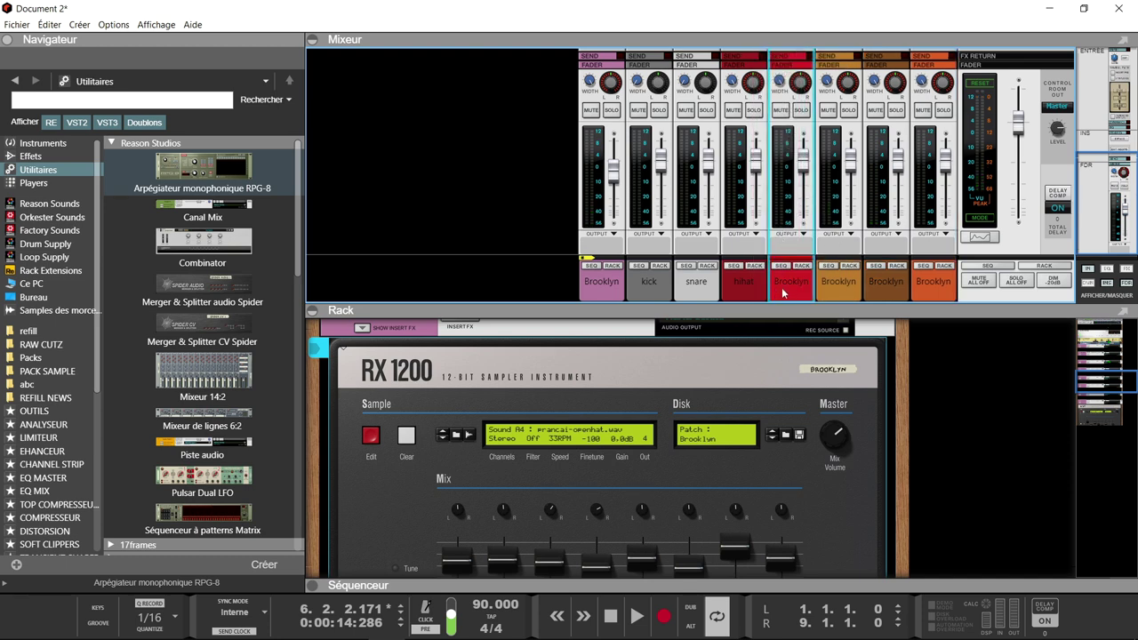
double_click(783, 282)
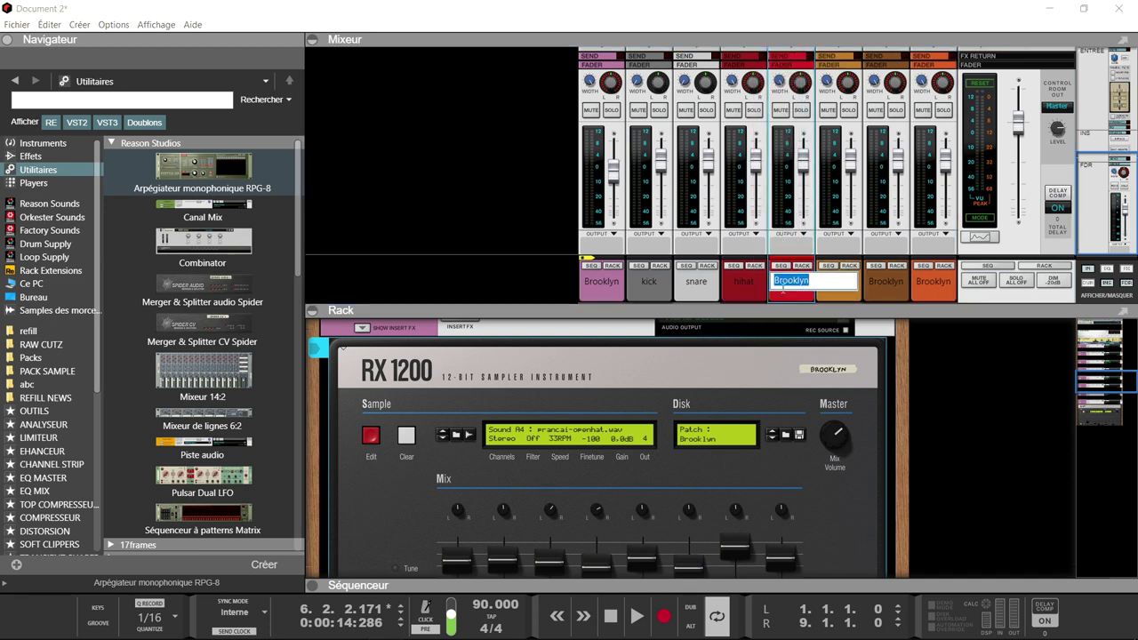
type("open hat")
key("Return")
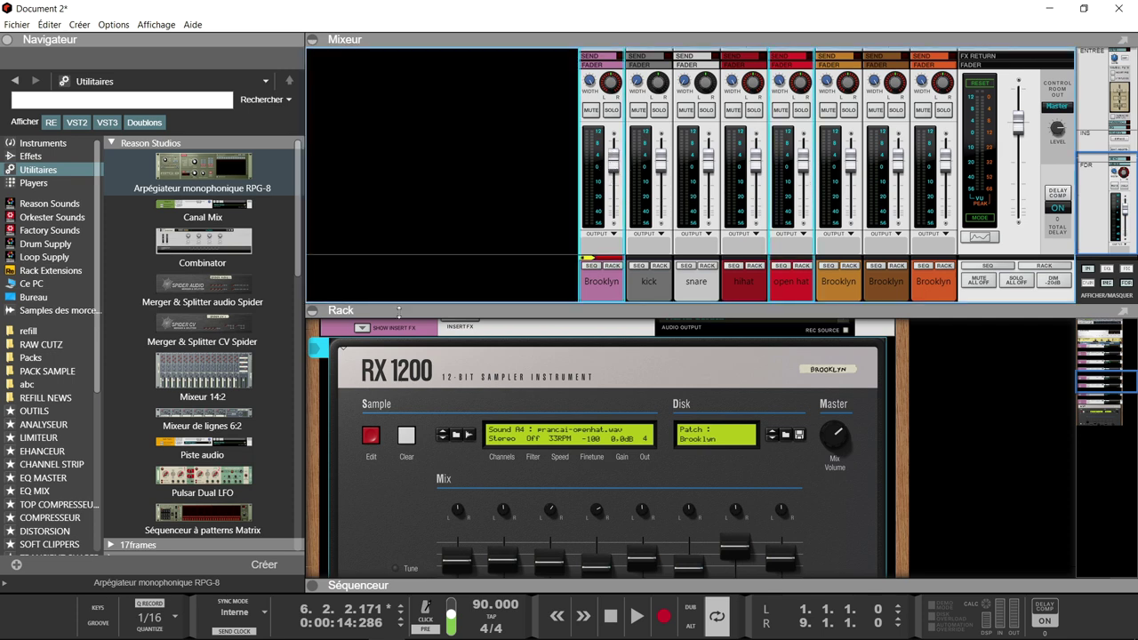
Step: Expand the mixer and lower the input gains of the lilac, kick and snare channels, with kick at -4.57 dB
left_click(312, 312)
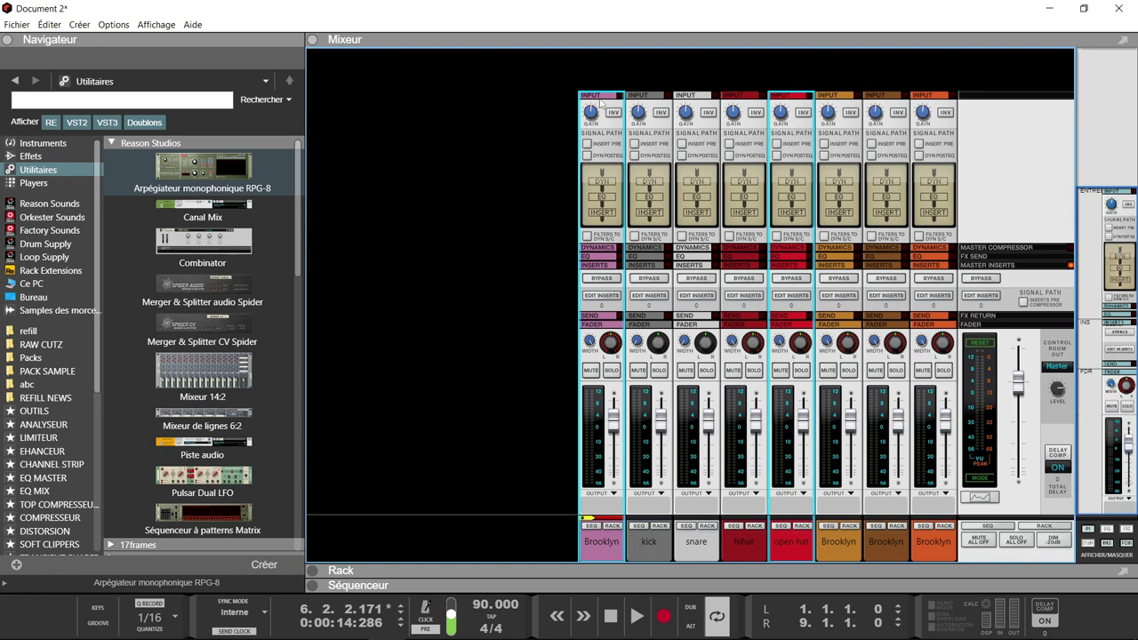
left_click_drag(590, 113, 587, 133)
left_click(640, 121)
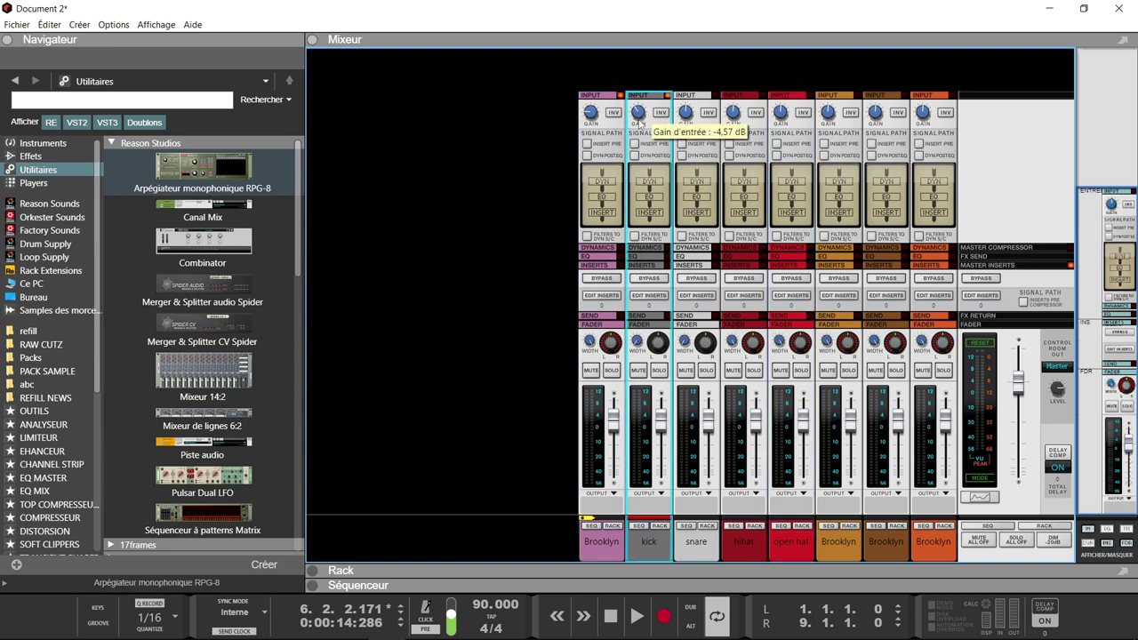
left_click(689, 119)
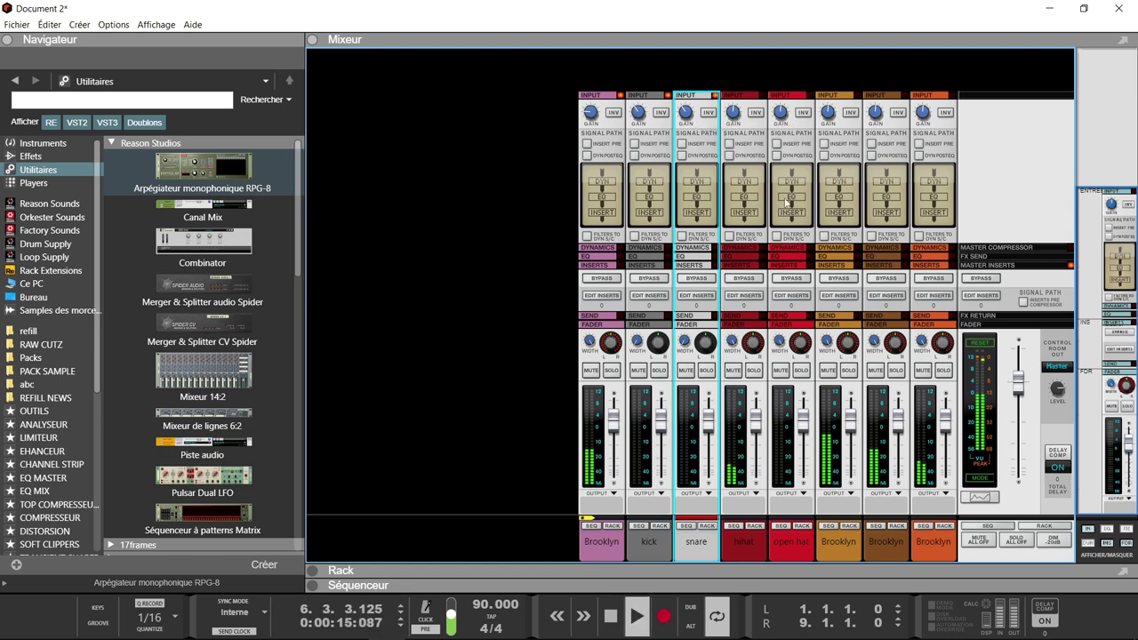
Step: Solo the lilac, kick, snare and hihat channels during playback
left_click(612, 370)
left_click(659, 370)
left_click(707, 370)
left_click(753, 370)
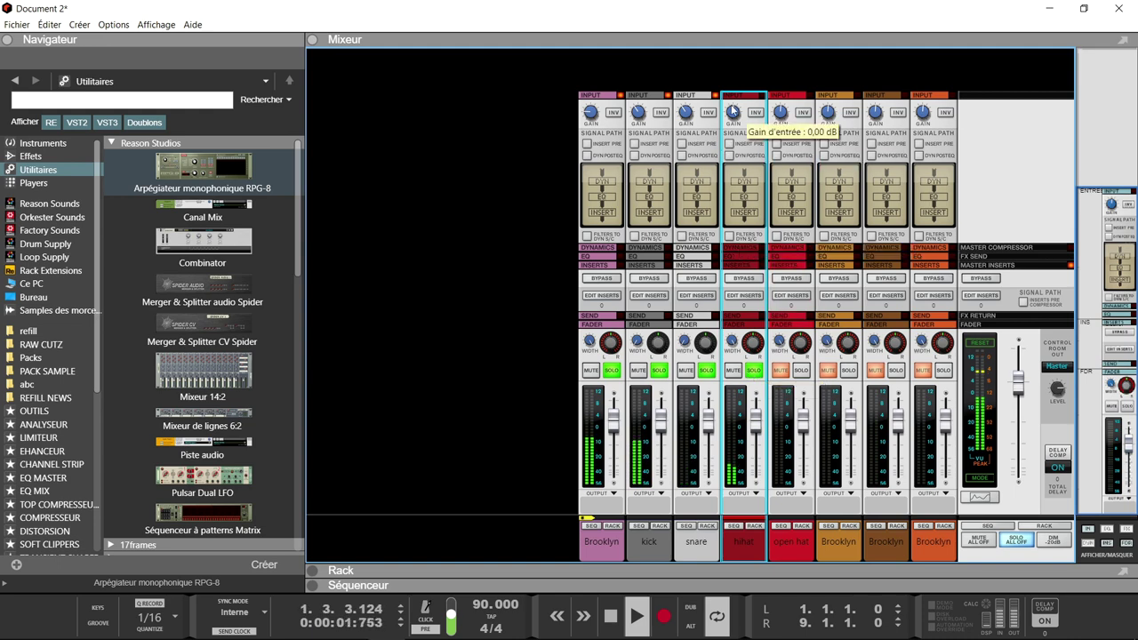
Step: Take the lilac channel out of the solos and set the hihat channel's input gain to -1.71 dB
left_click_drag(731, 112, 735, 120)
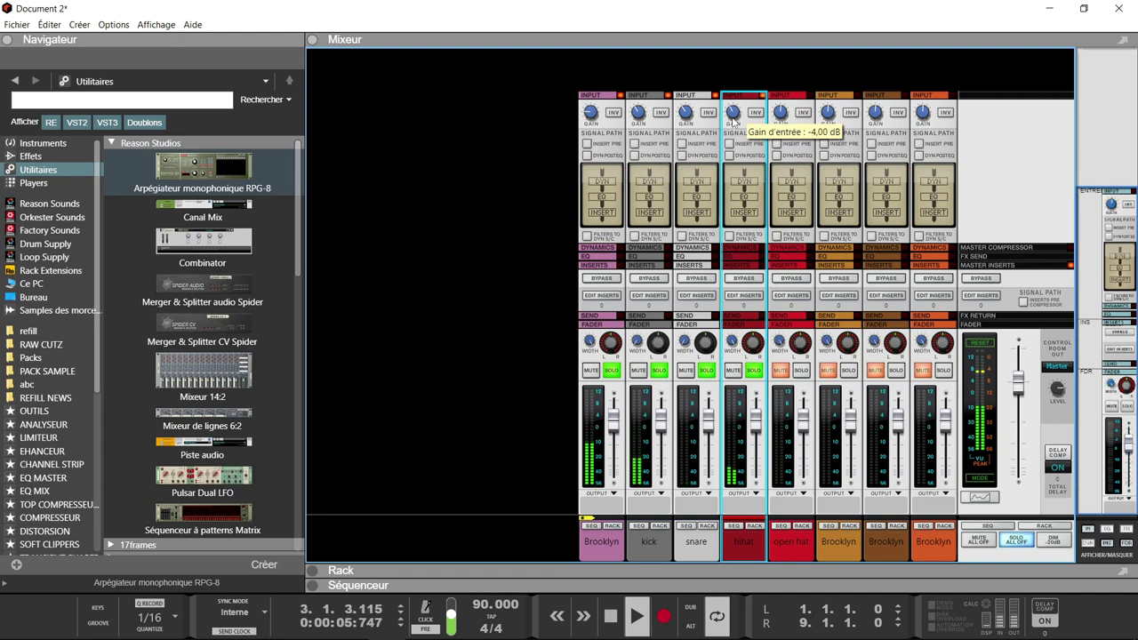
left_click(611, 371)
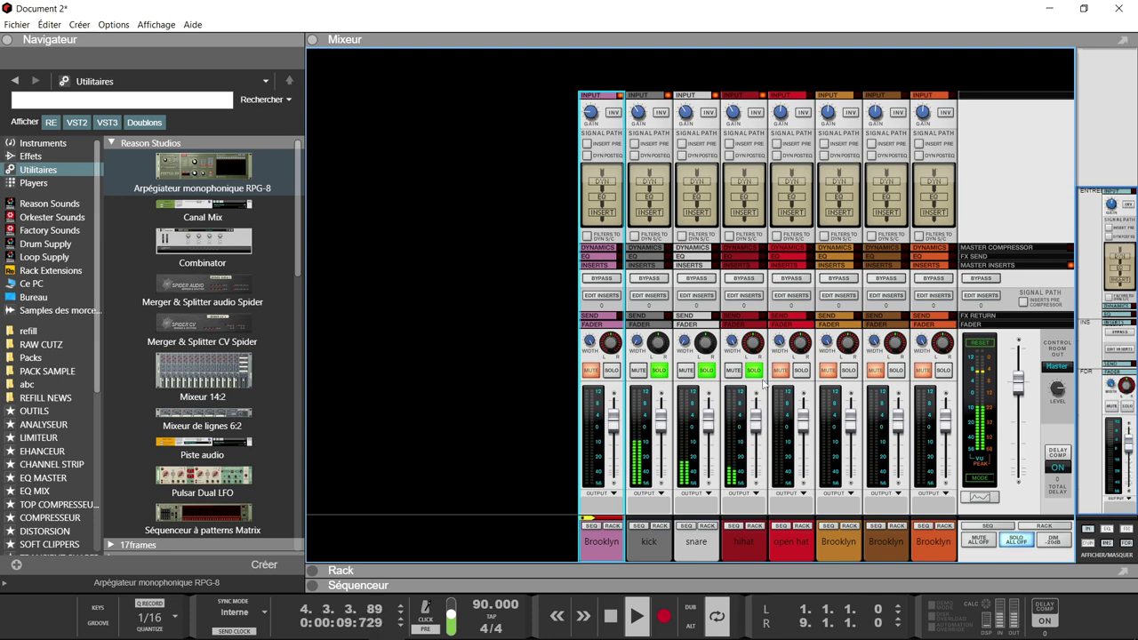
left_click(729, 114)
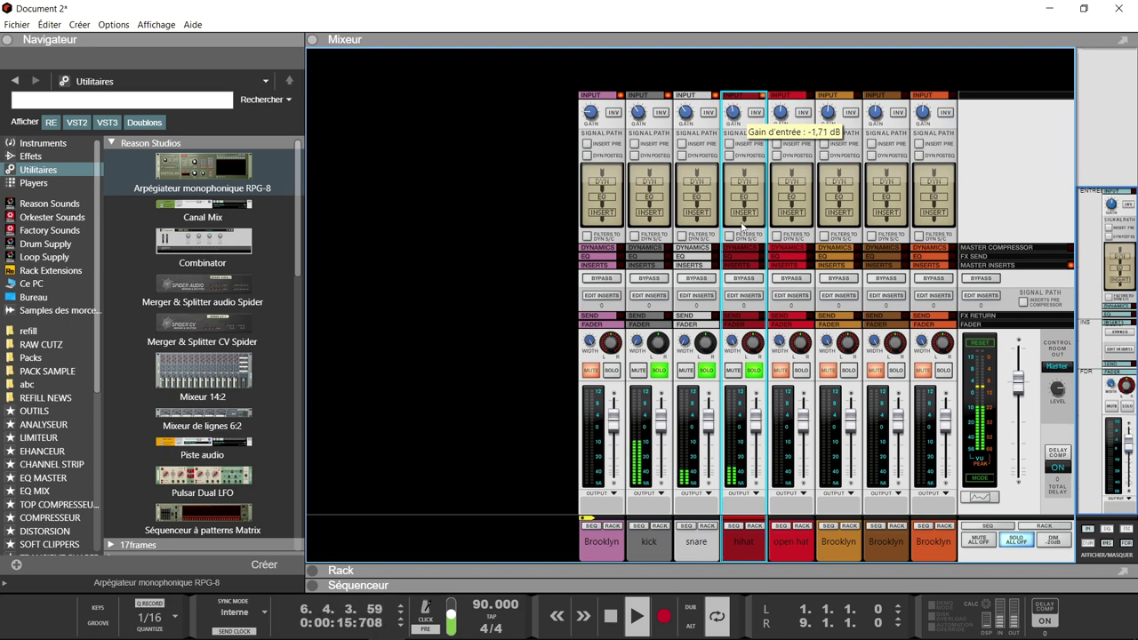
Step: Add the open hat channel to the solos and lower its input gain while listening
left_click(801, 370)
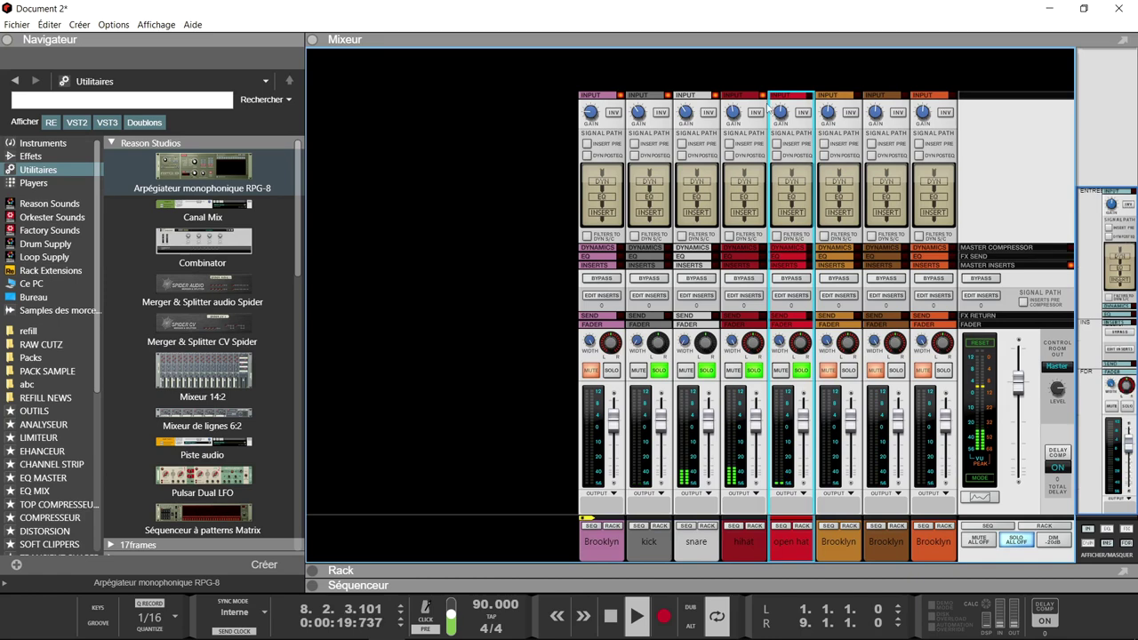
mouse_move(779, 121)
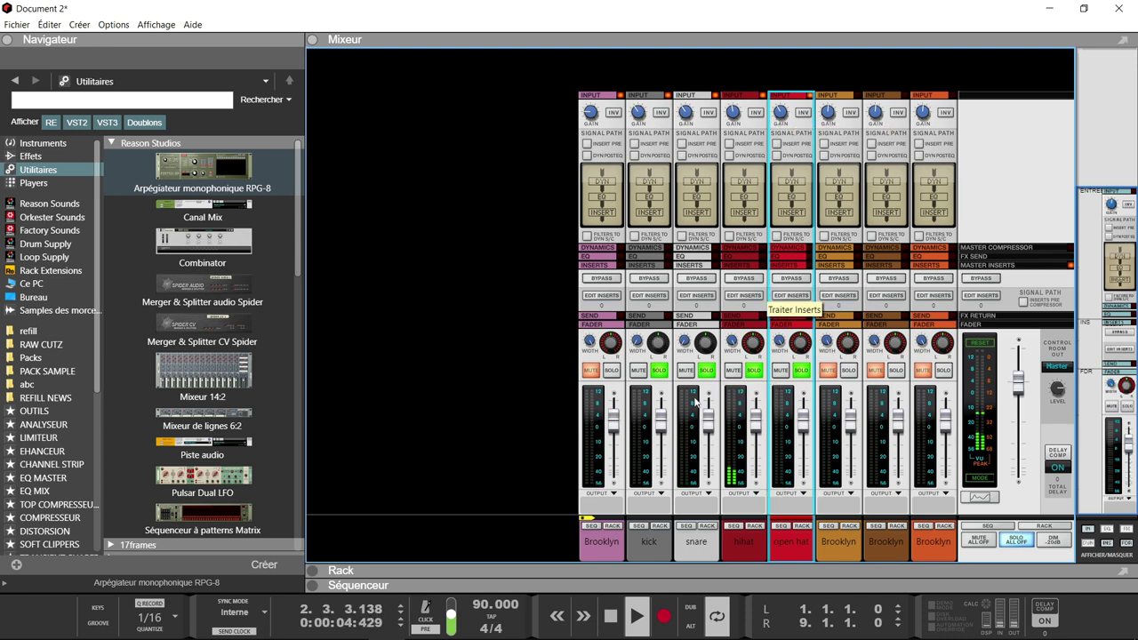
mouse_move(658, 442)
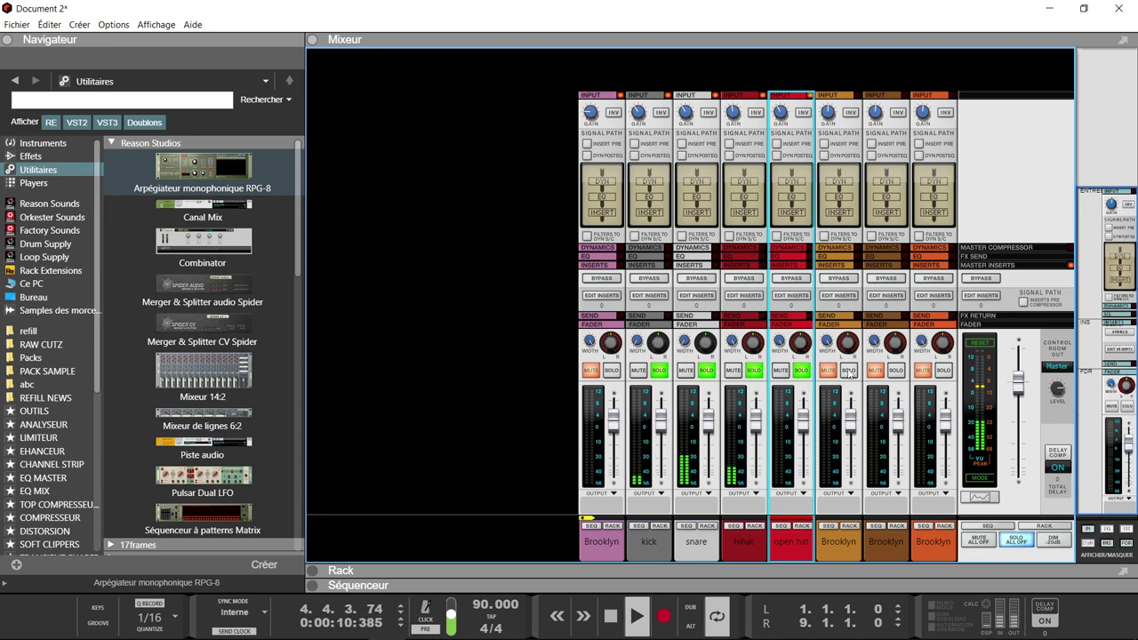
Step: Add the ochre channel beside open hat to the solos, stop playback and rename it bass
left_click(848, 371)
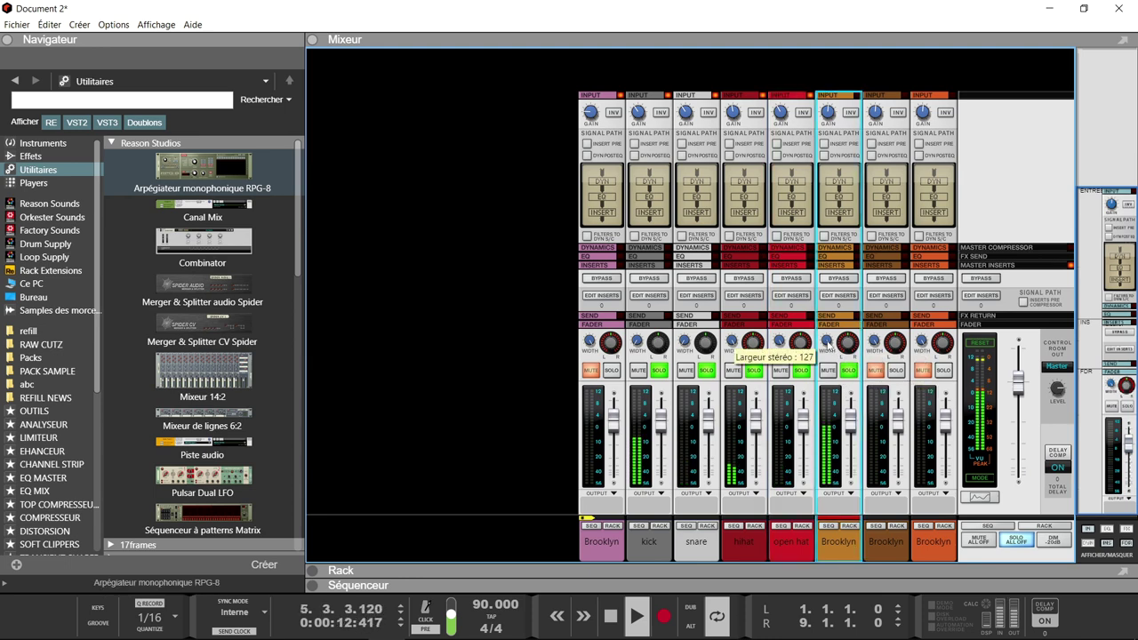
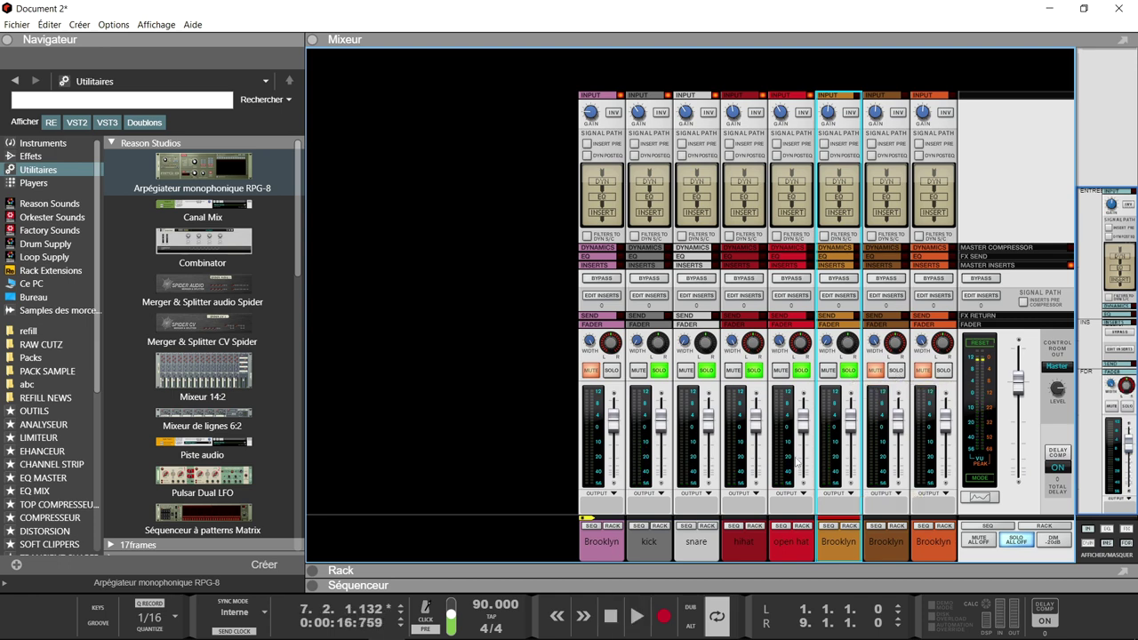
double_click(846, 541)
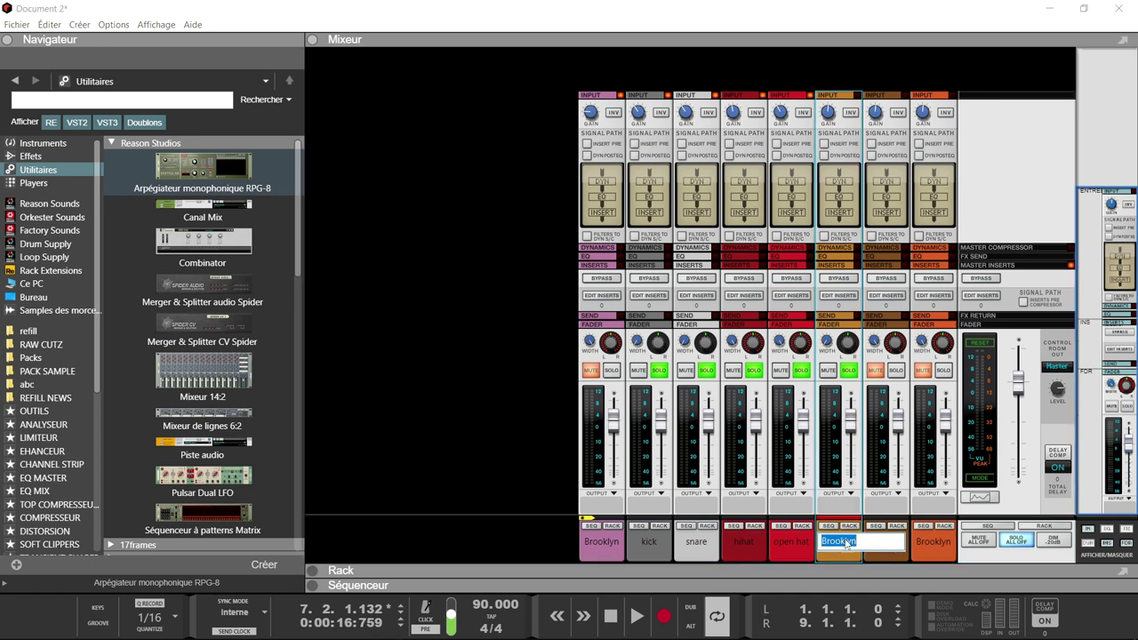
type("bass")
key("Return")
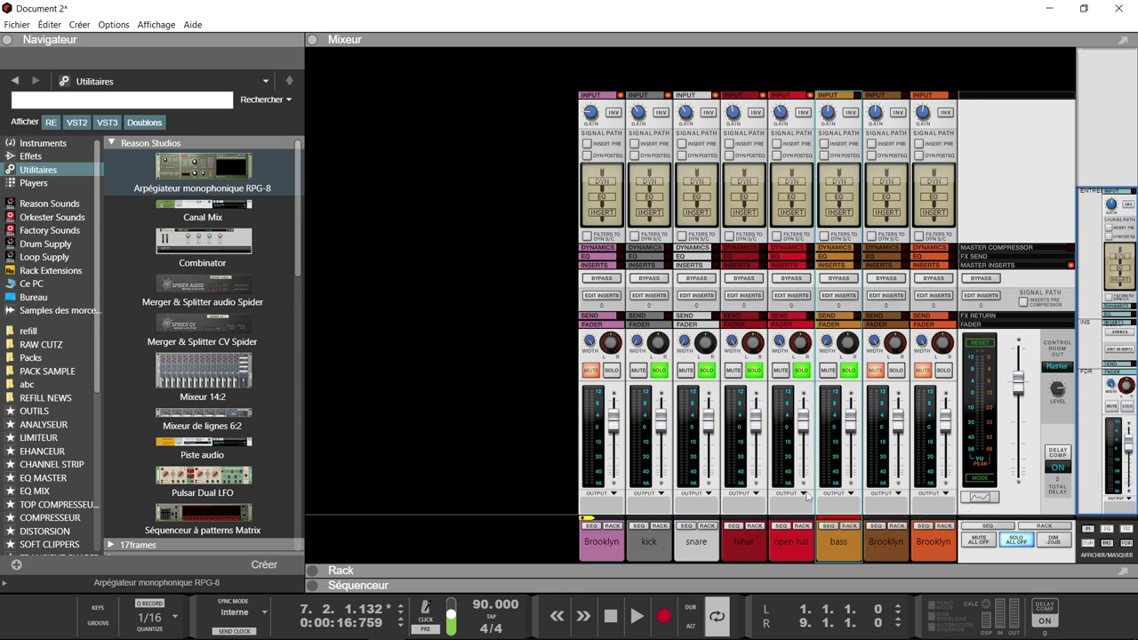
Step: On the back of the rack, connect the kick channel's parallel output to the bass channel's dynamics sidechain input
key("F6")
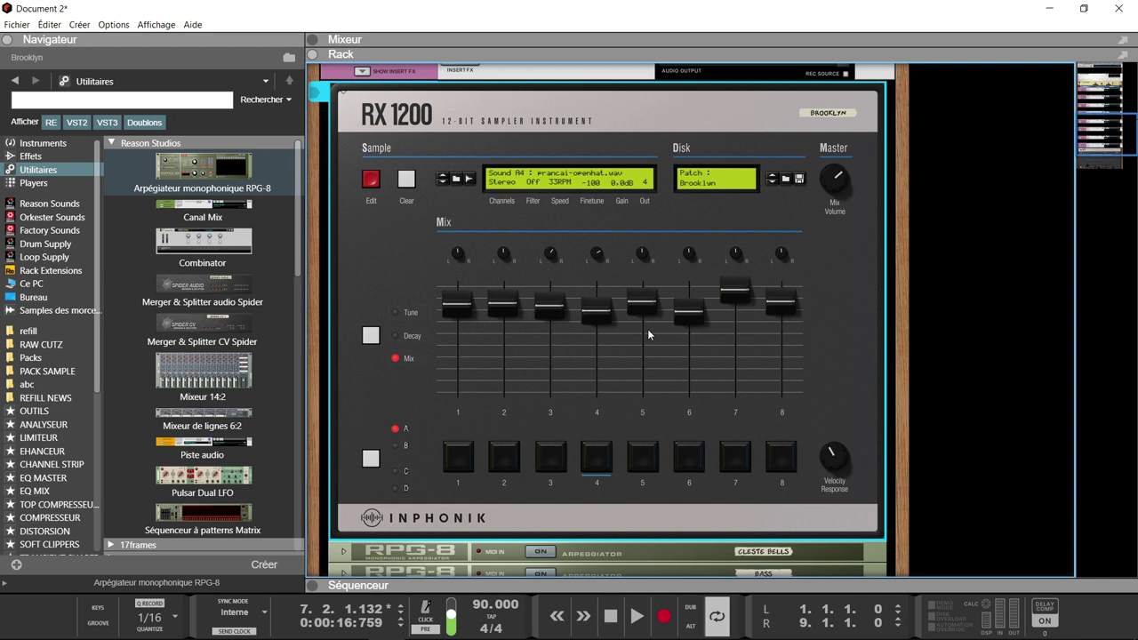
key("Tab")
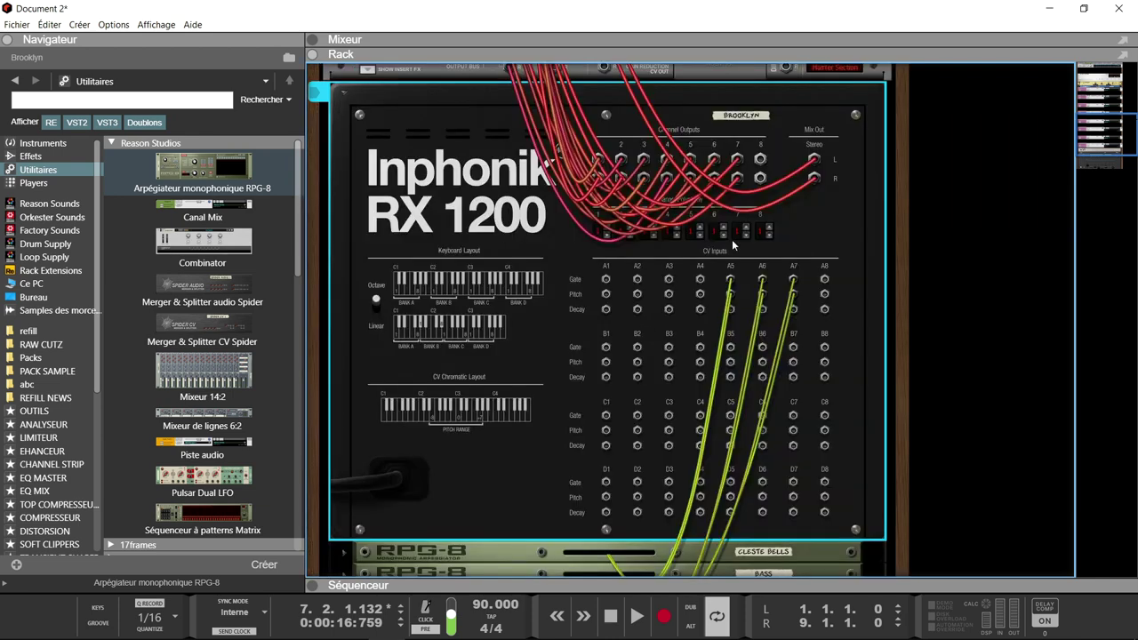
scroll(731, 240, "up", 15)
scroll(696, 280, "down", 2)
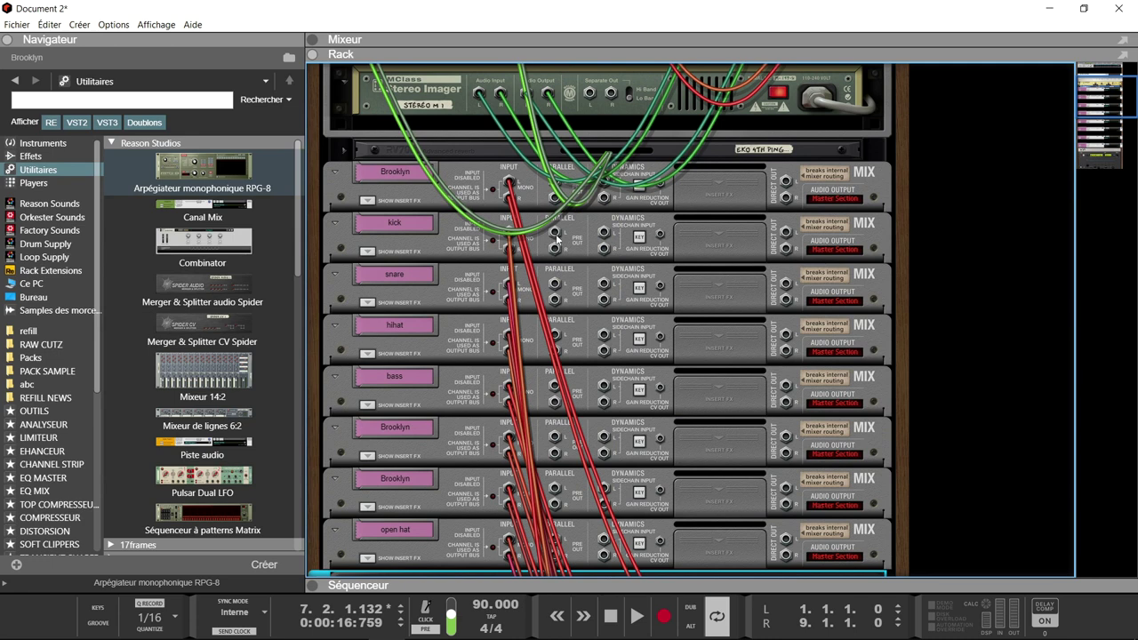
left_click_drag(555, 234, 605, 388)
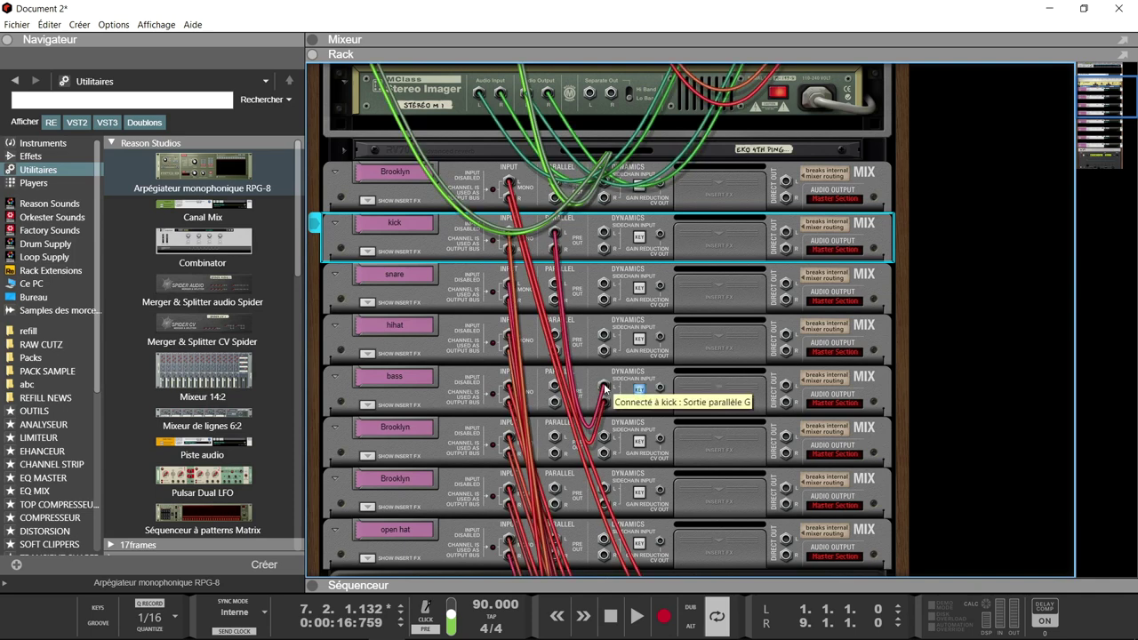
key("Tab")
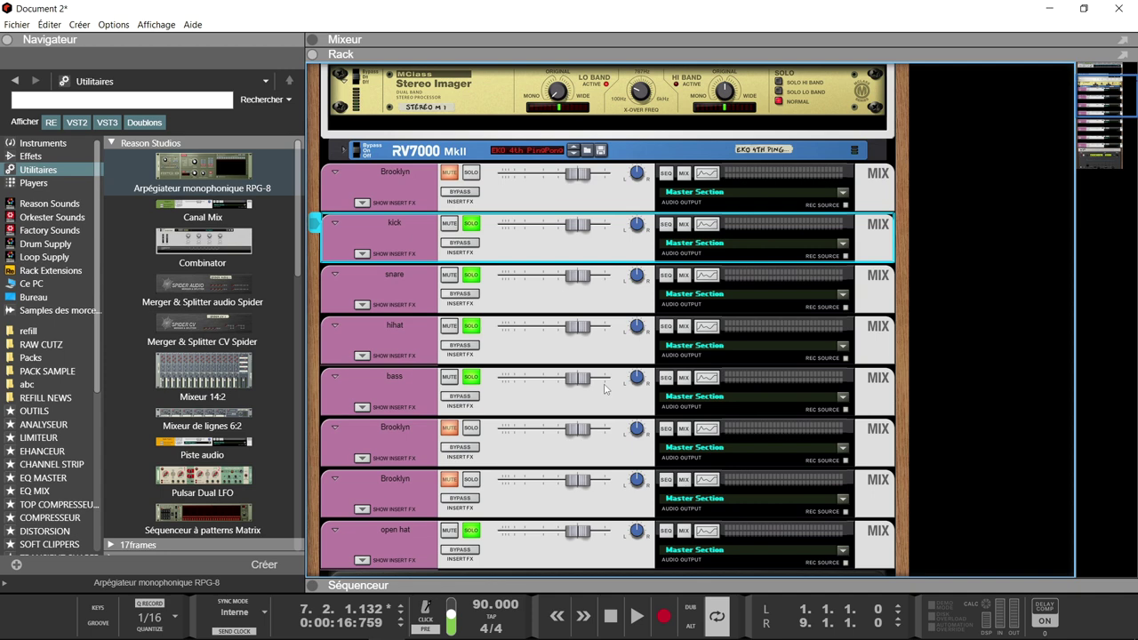
Step: Show the mixer's dynamics section with the bass compressor on, and take snare, hihat and open hat out of the solos
key("F5")
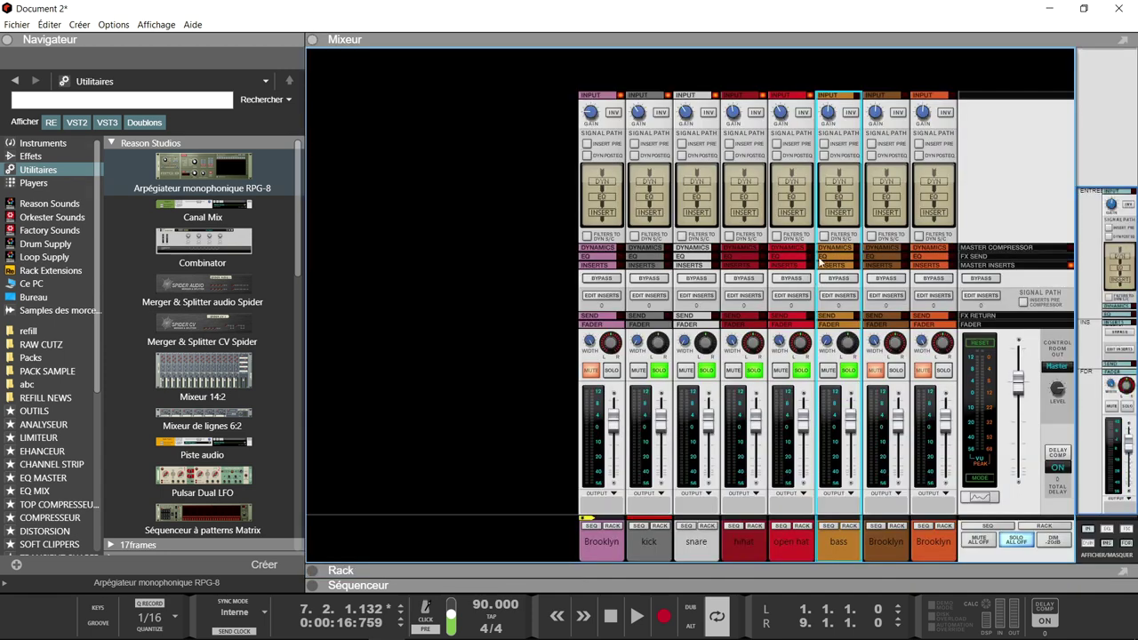
left_click(1087, 544)
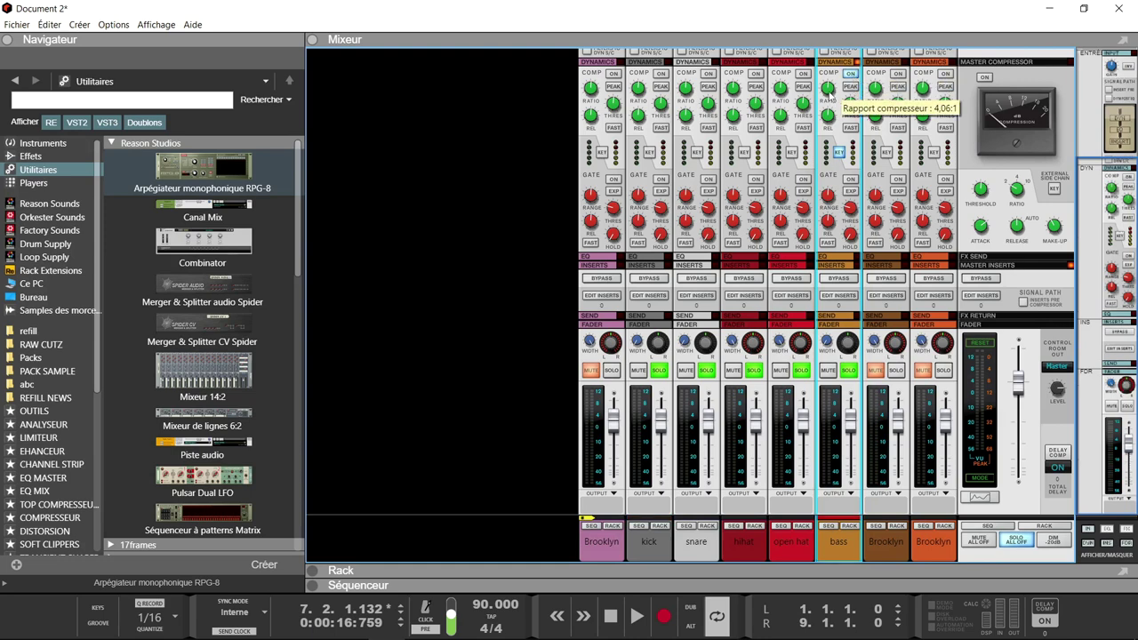
left_click(706, 372)
left_click(754, 371)
left_click(801, 372)
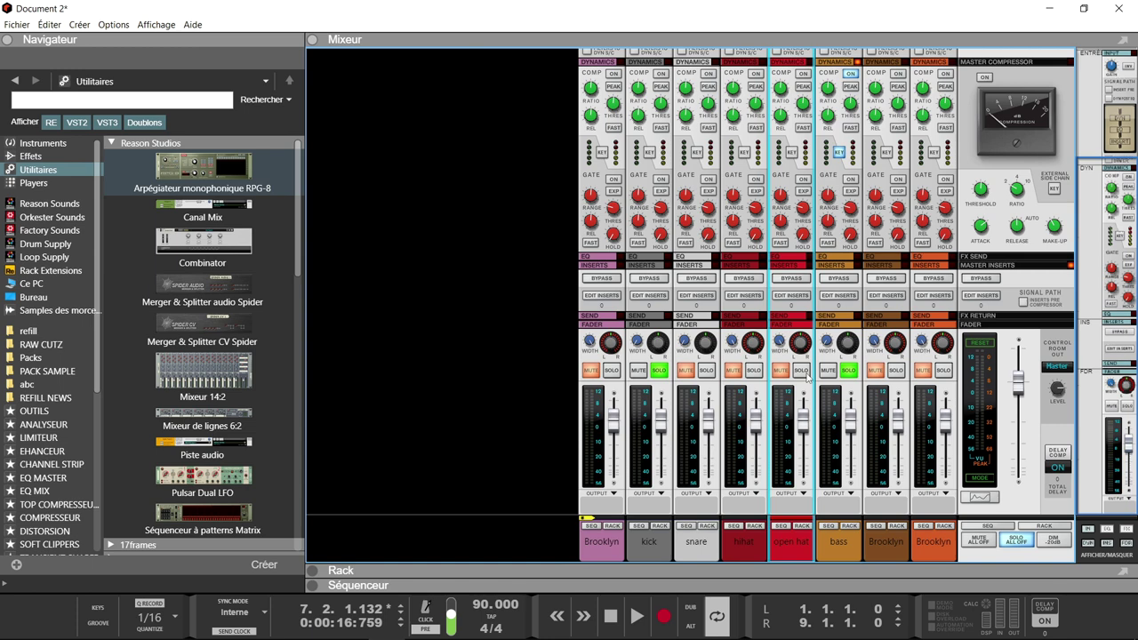
Step: Set the bass compressor's ratio to 95.4:1 and its release to 100 ms, and start playback
left_click(833, 87)
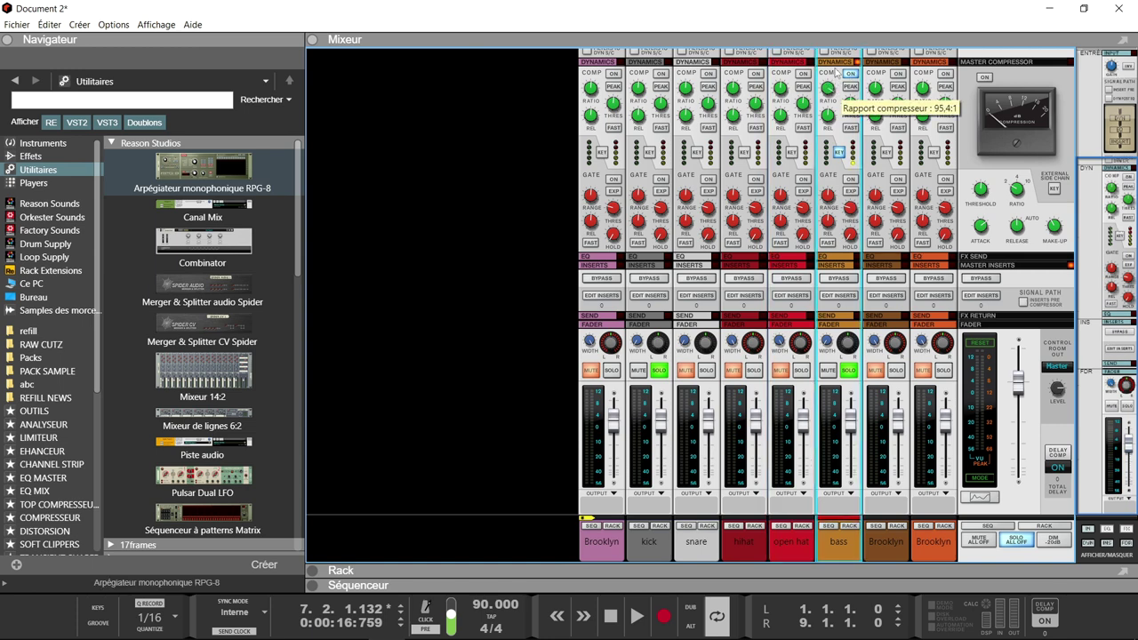
mouse_move(852, 123)
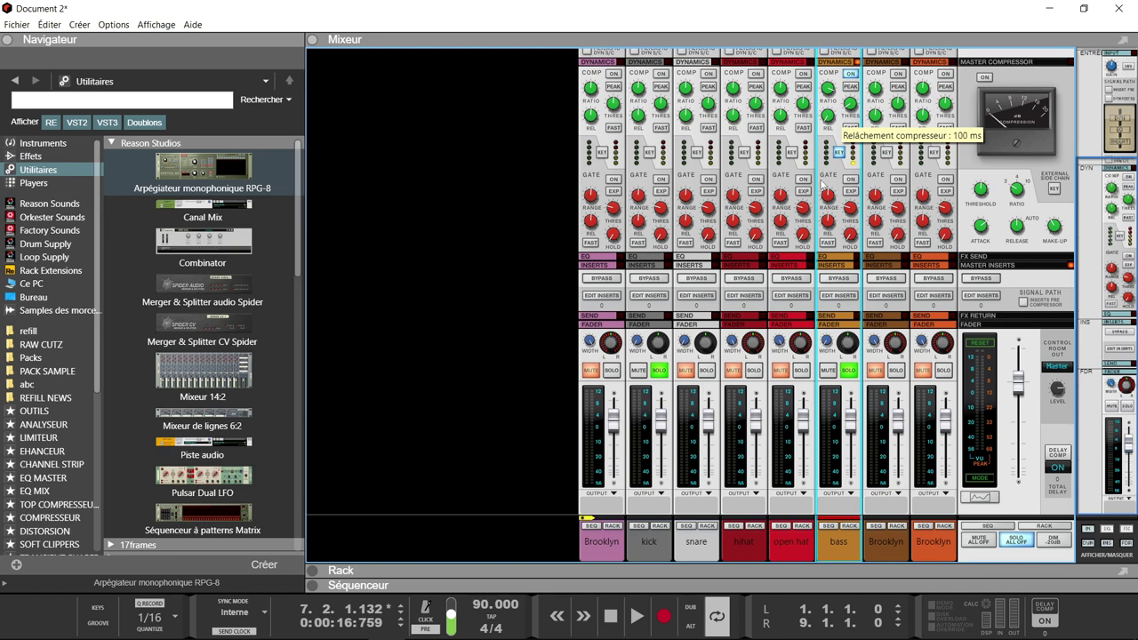
key("space")
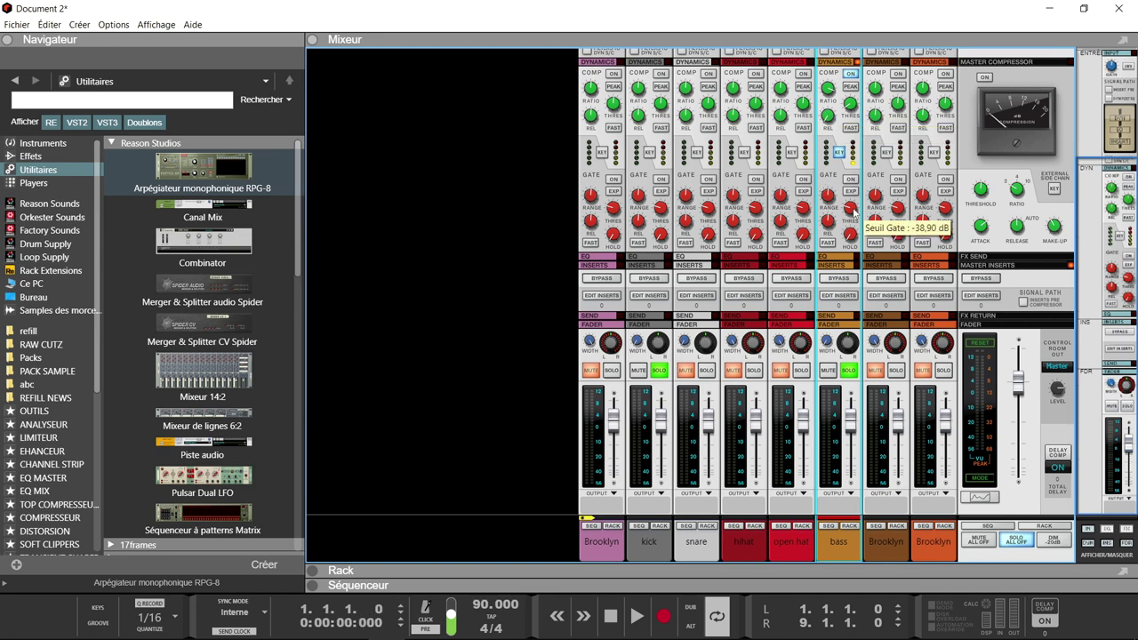
Step: Adjust the bass channel's compressor threshold while listening to it against the kick
mouse_move(863, 85)
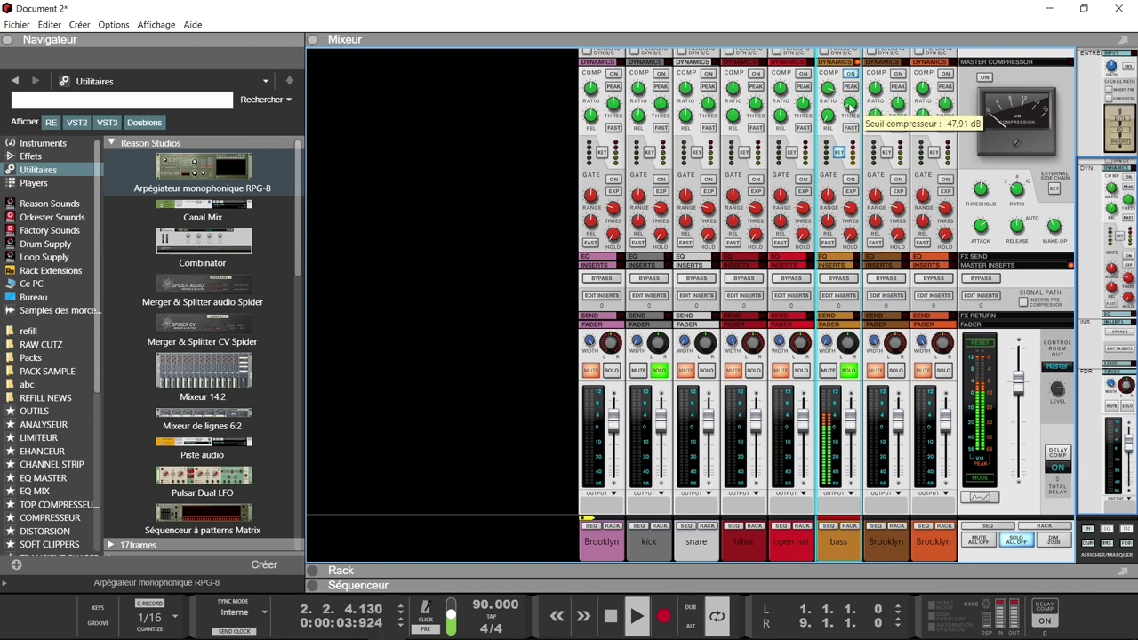
mouse_move(828, 90)
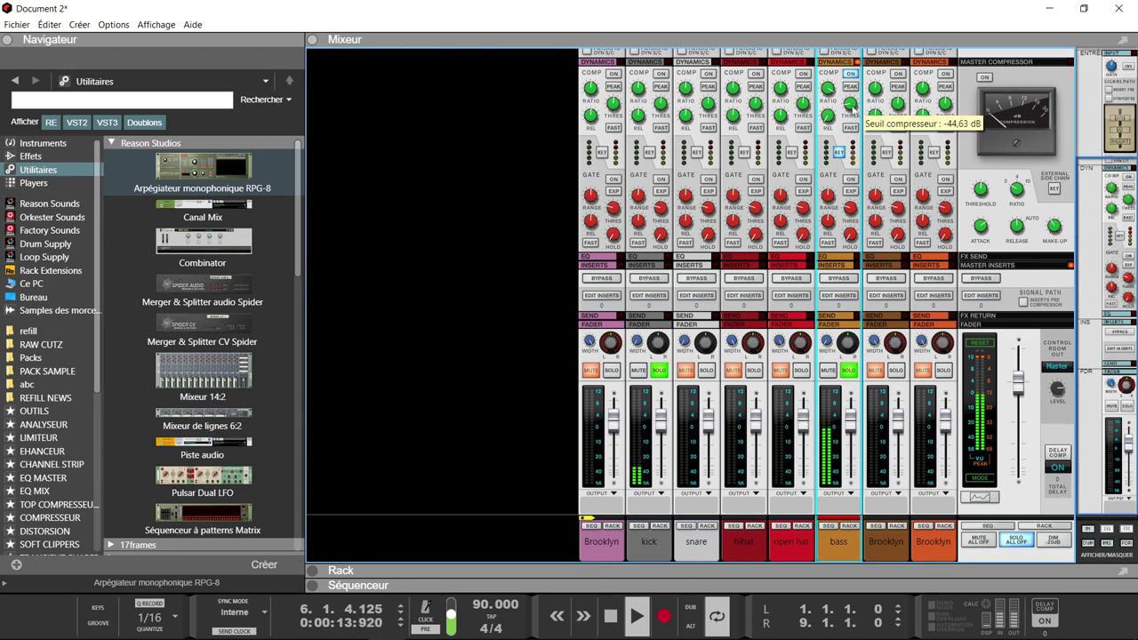
scroll(852, 107, "up", 2)
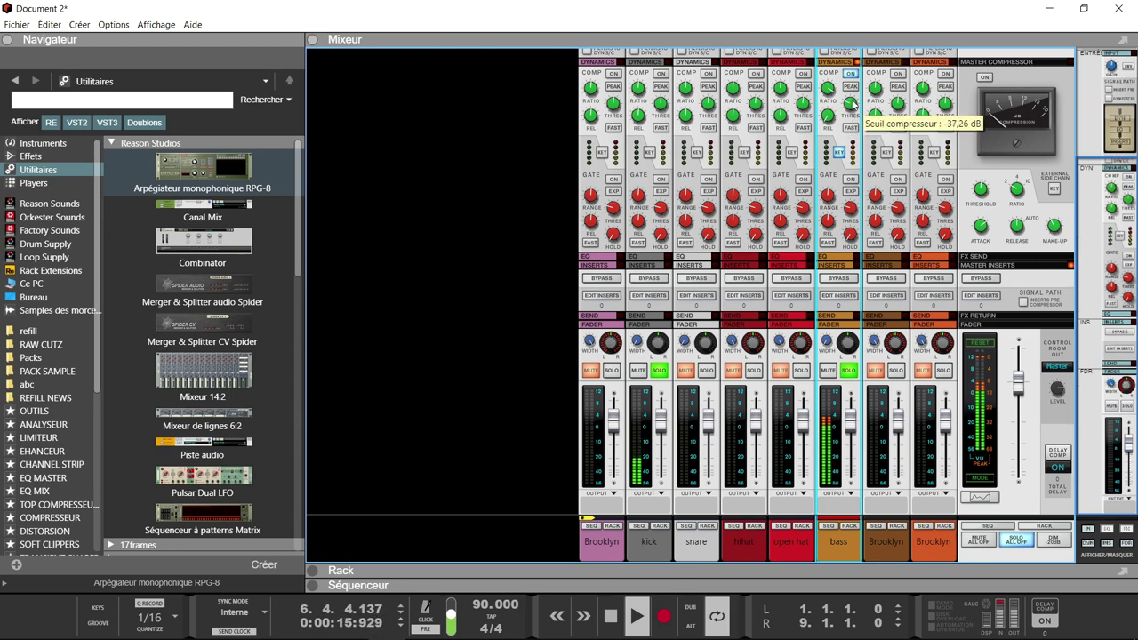
scroll(852, 107, "up", 1)
scroll(834, 92, "down", 5)
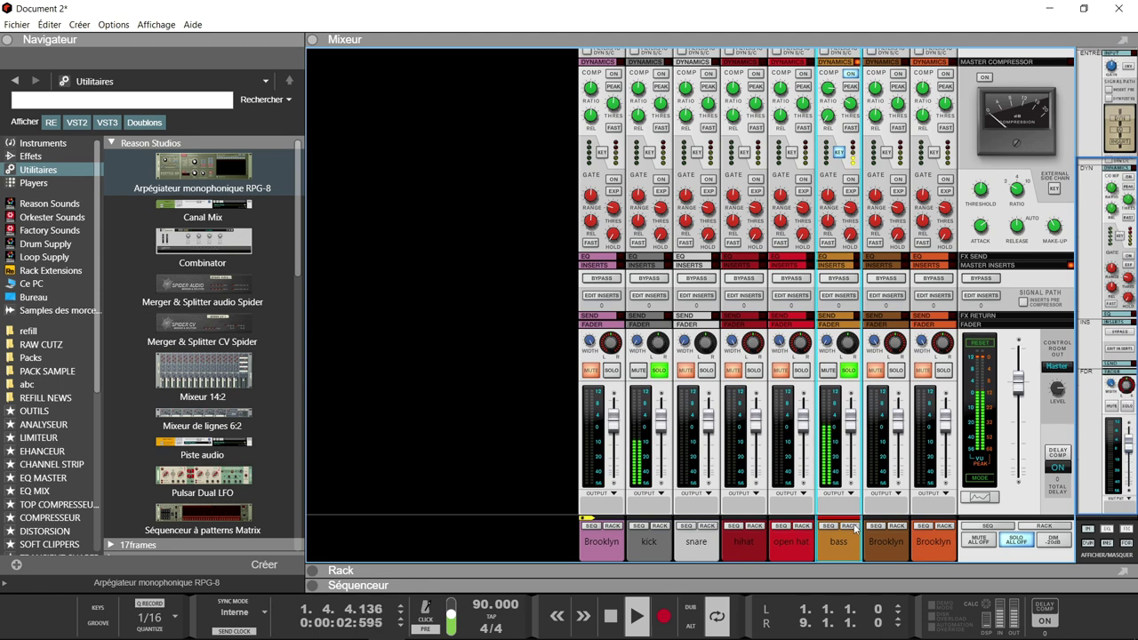
Step: Lower the bass channel's input gain and set its compressor ratio to 199:1
scroll(828, 401, "up", 3)
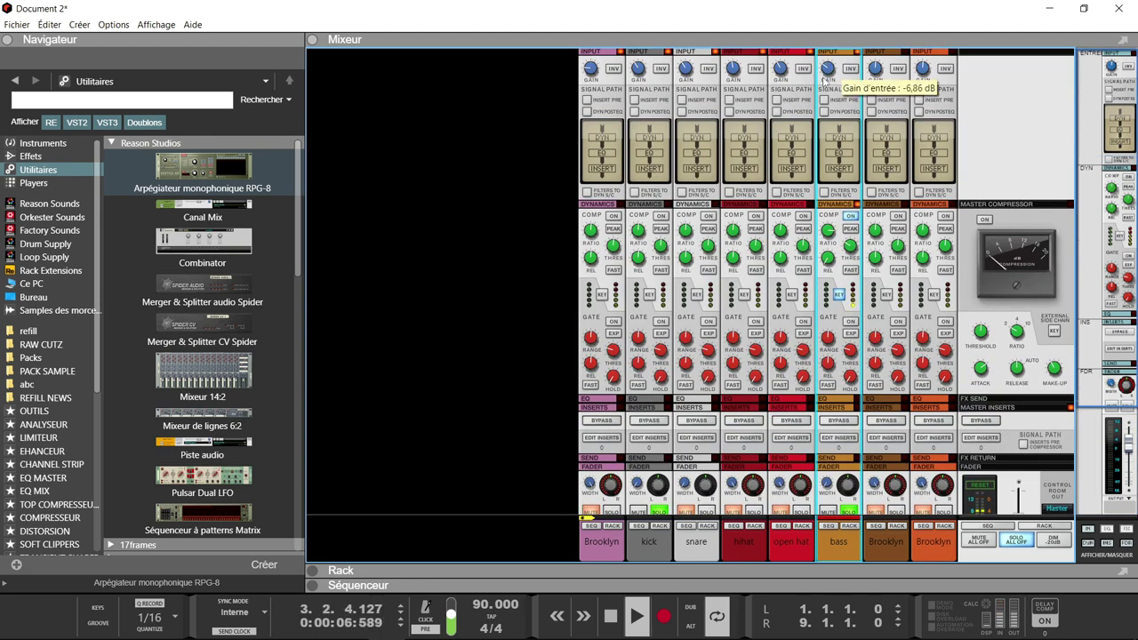
left_click_drag(824, 78, 826, 77)
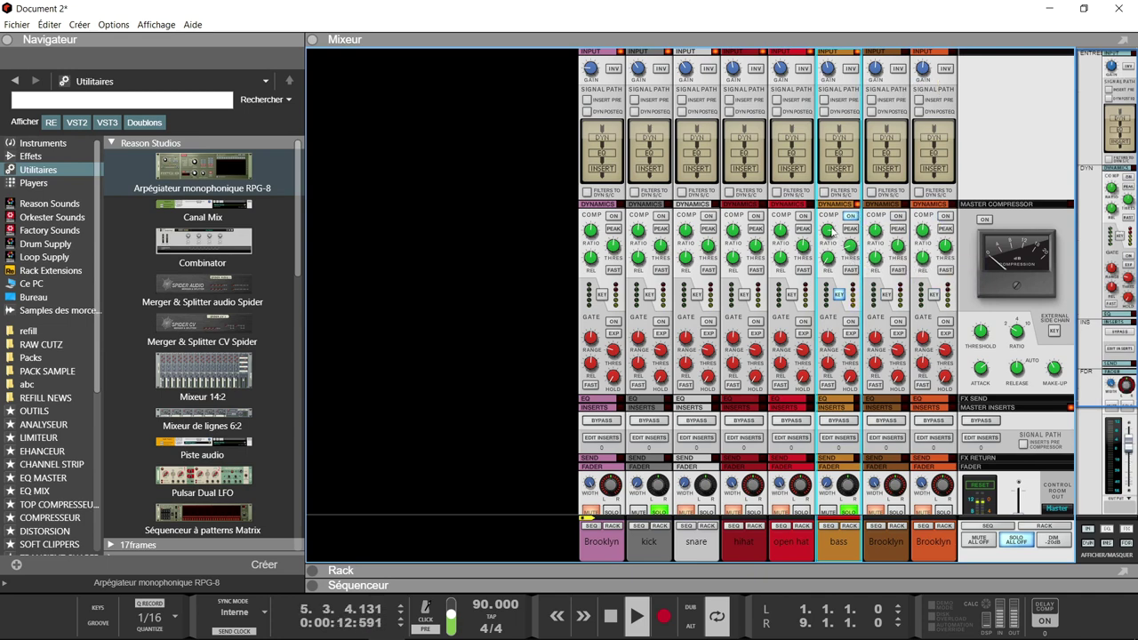
mouse_move(829, 233)
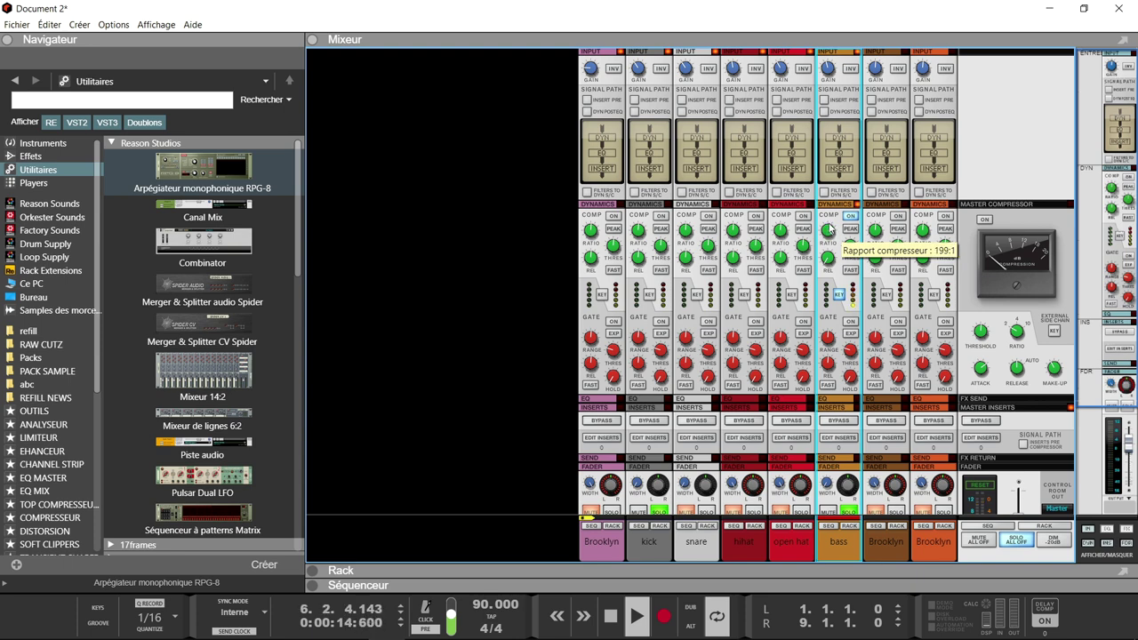
Step: Set the bass channel's input gain to -4.00 dB
mouse_move(832, 77)
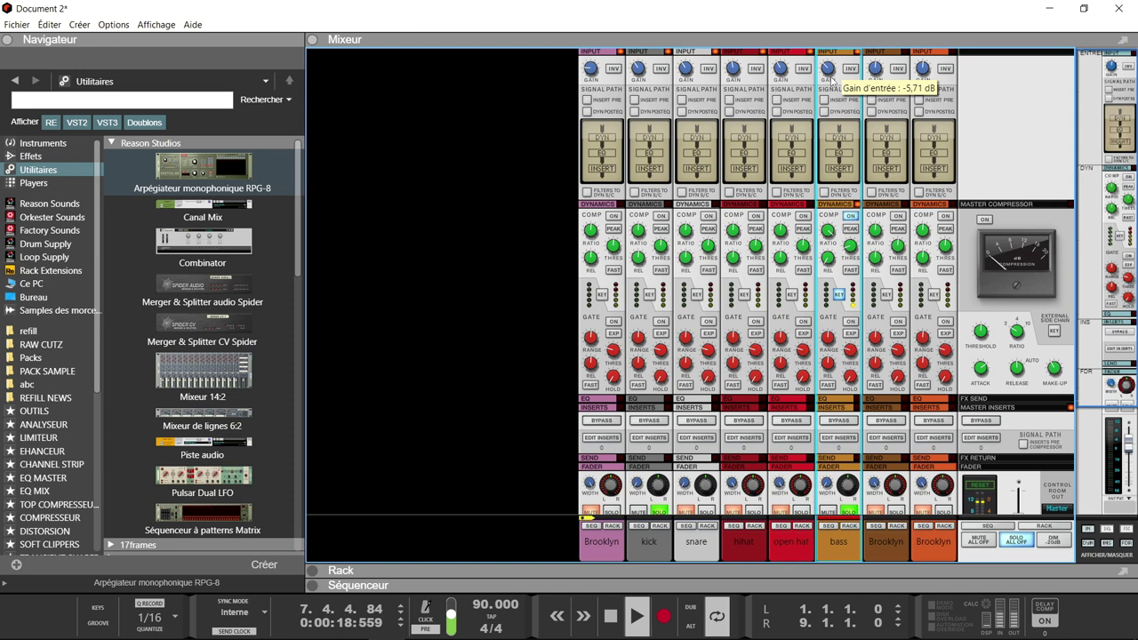
scroll(831, 77, "up", 3)
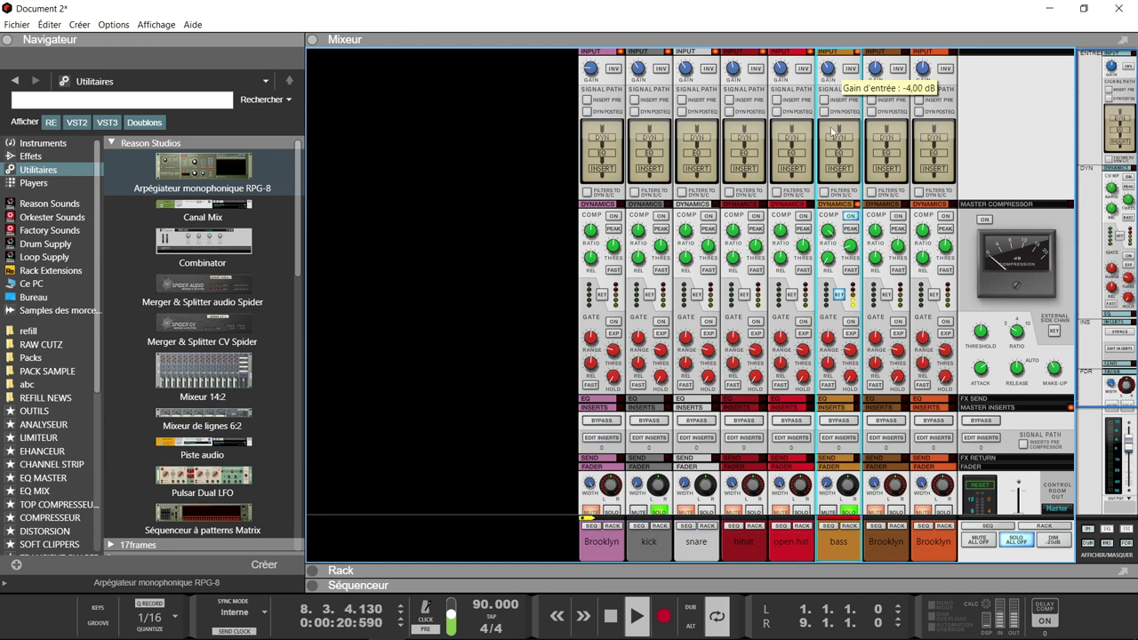
Step: In the bass channel's spectrum EQ, enable the high-pass filter at 29.4 Hz and the low-pass filter at 272.2 Hz
scroll(833, 132, "down", 3)
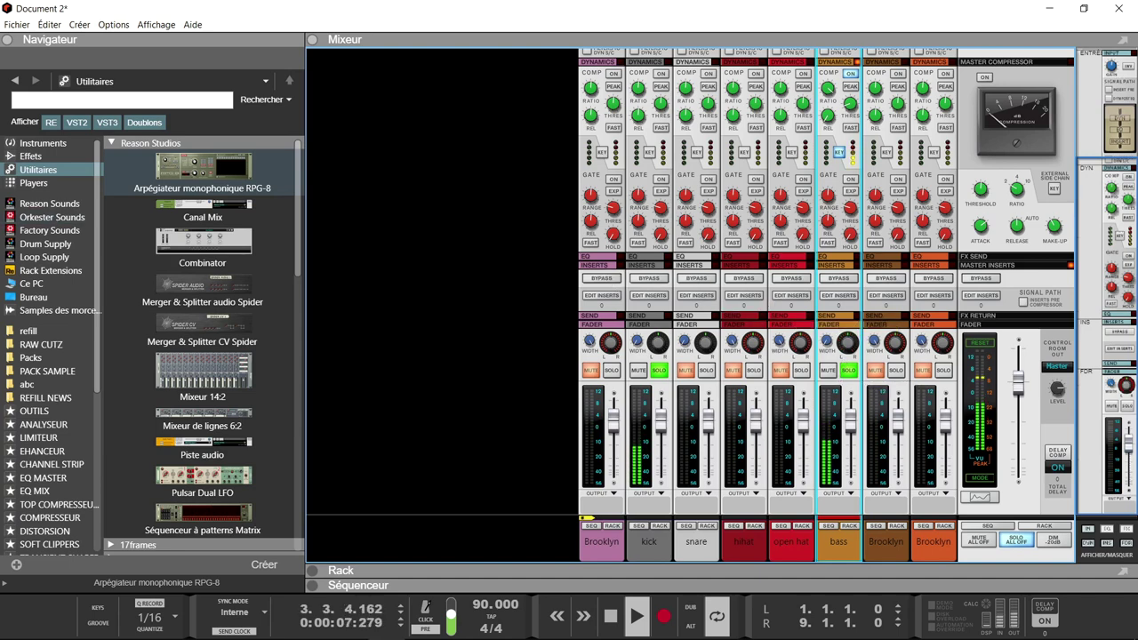
left_click_drag(428, 86, 421, 74)
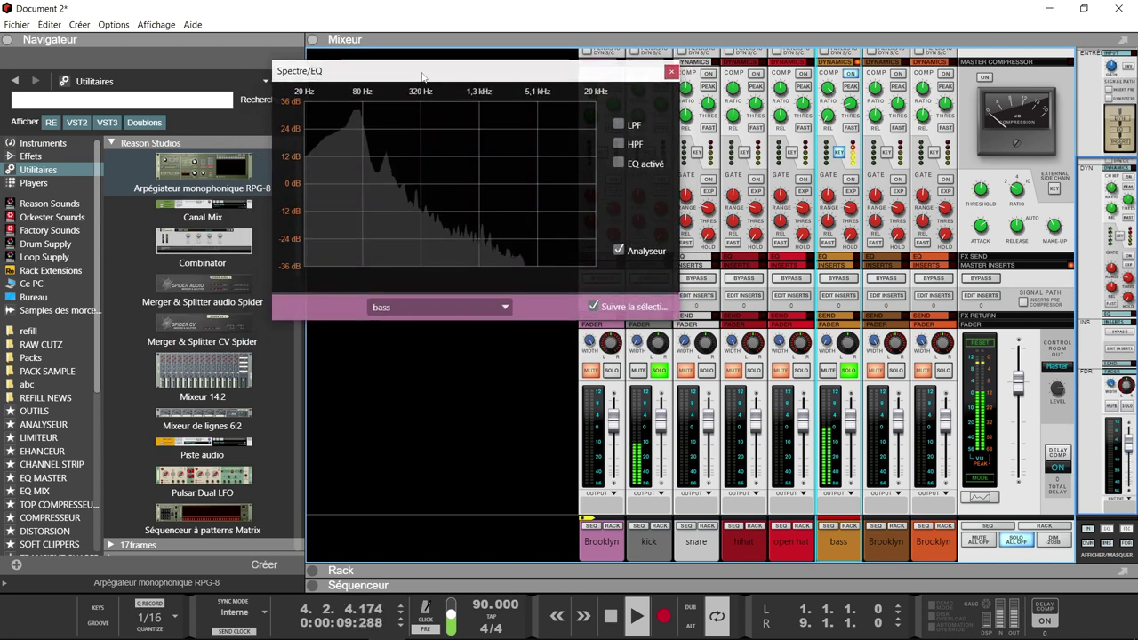
left_click(620, 144)
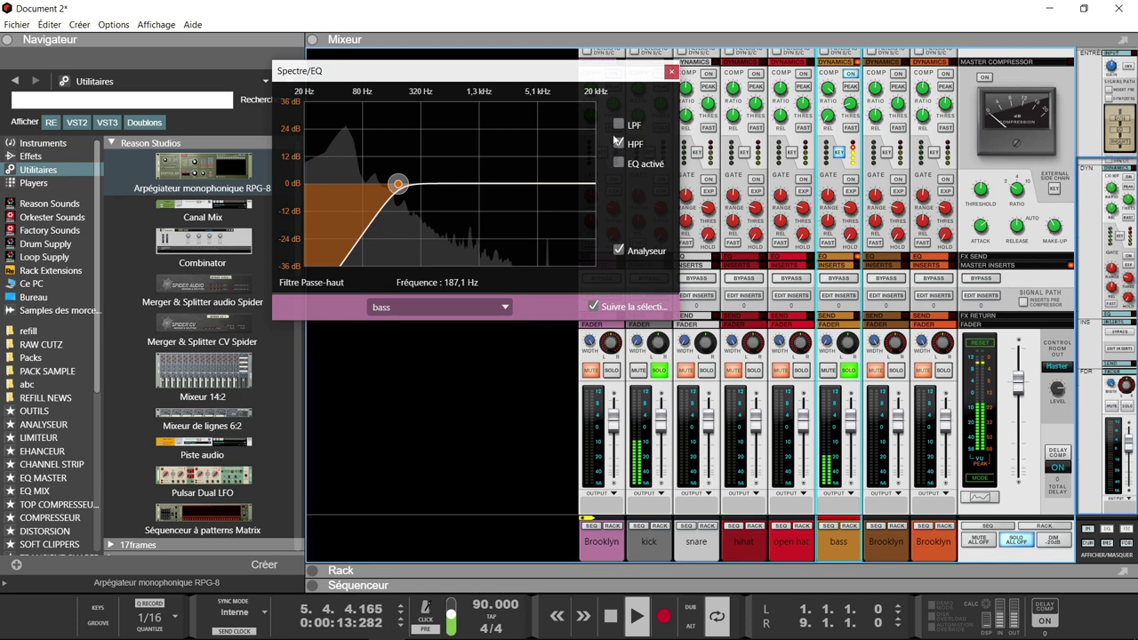
left_click(619, 125)
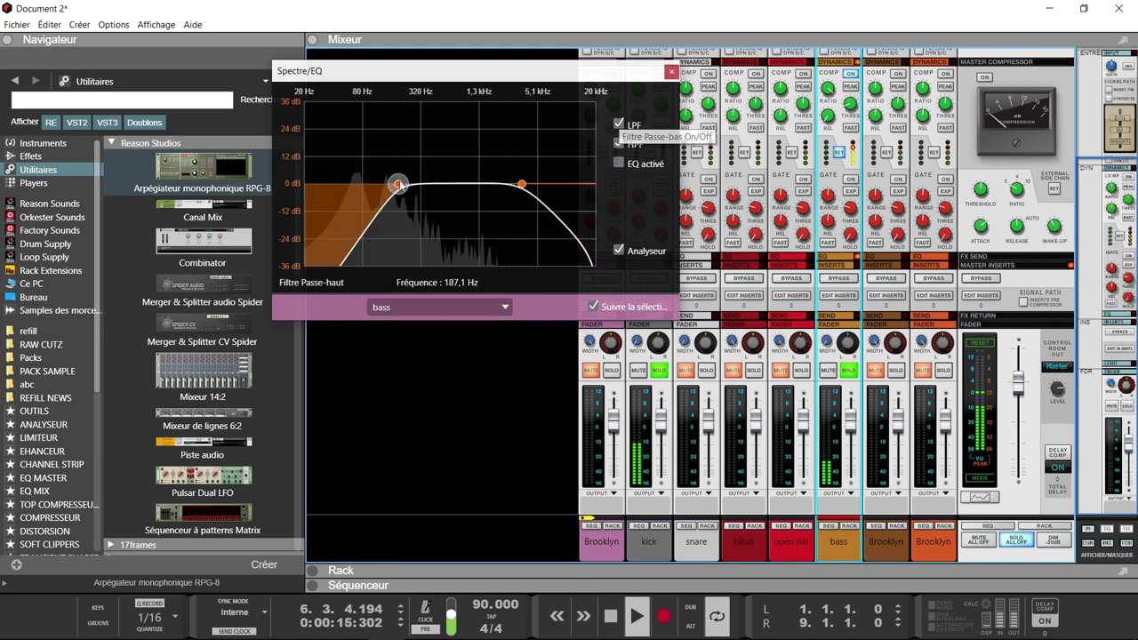
left_click_drag(396, 184, 321, 196)
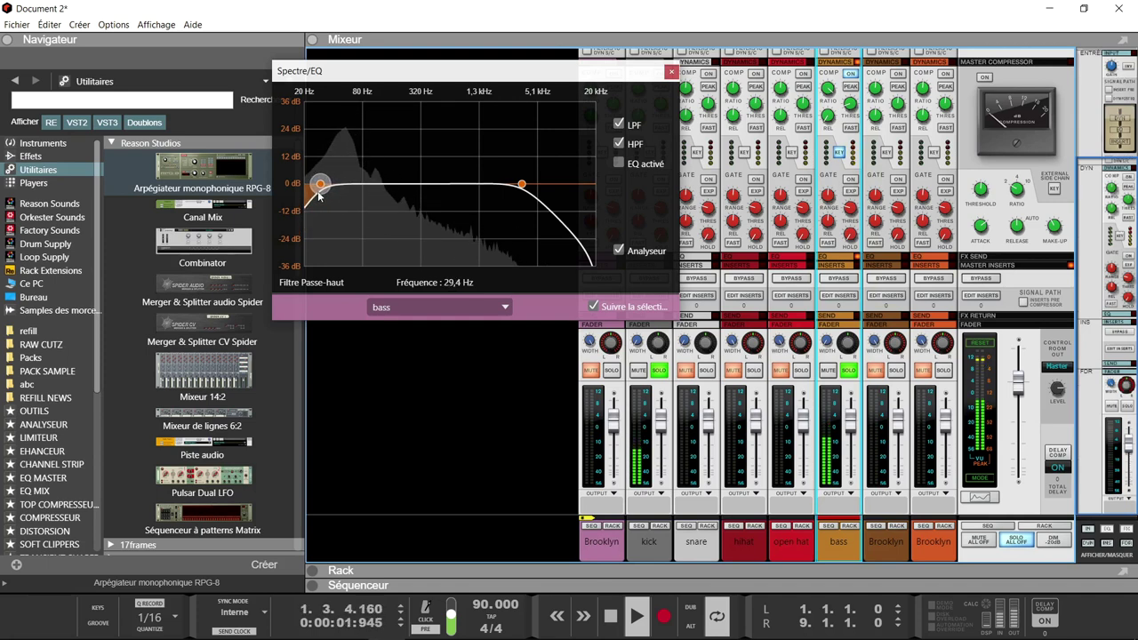
left_click_drag(523, 194, 415, 196)
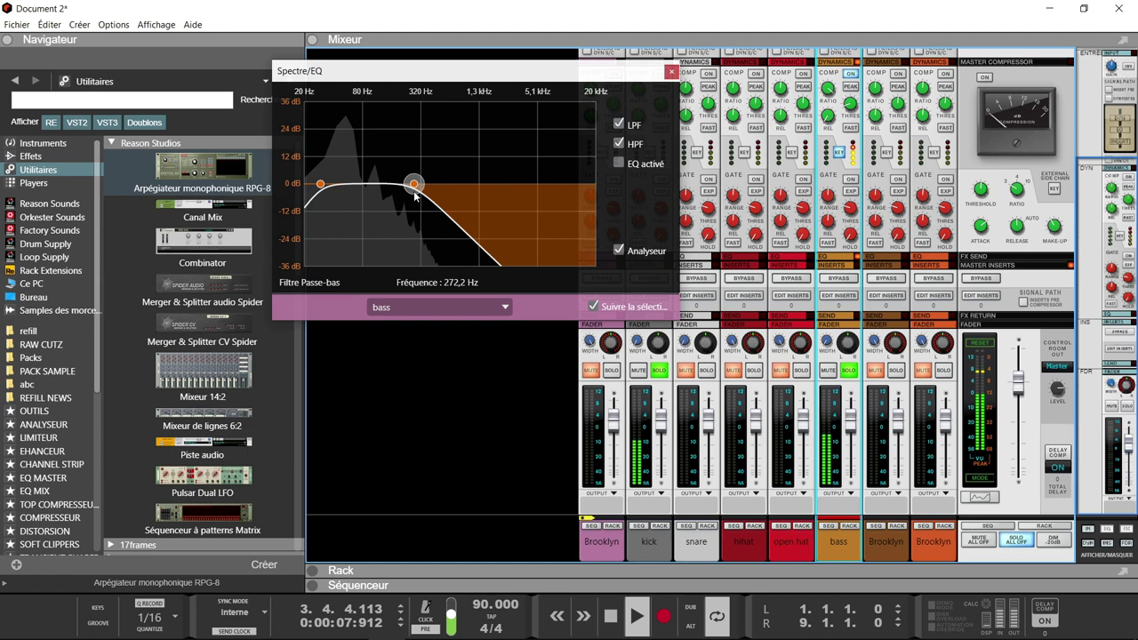
Step: Enable the bass EQ with E mode and high-band bell mode, and boost the low band by 4.76 dB at 44.0 Hz
left_click(620, 163)
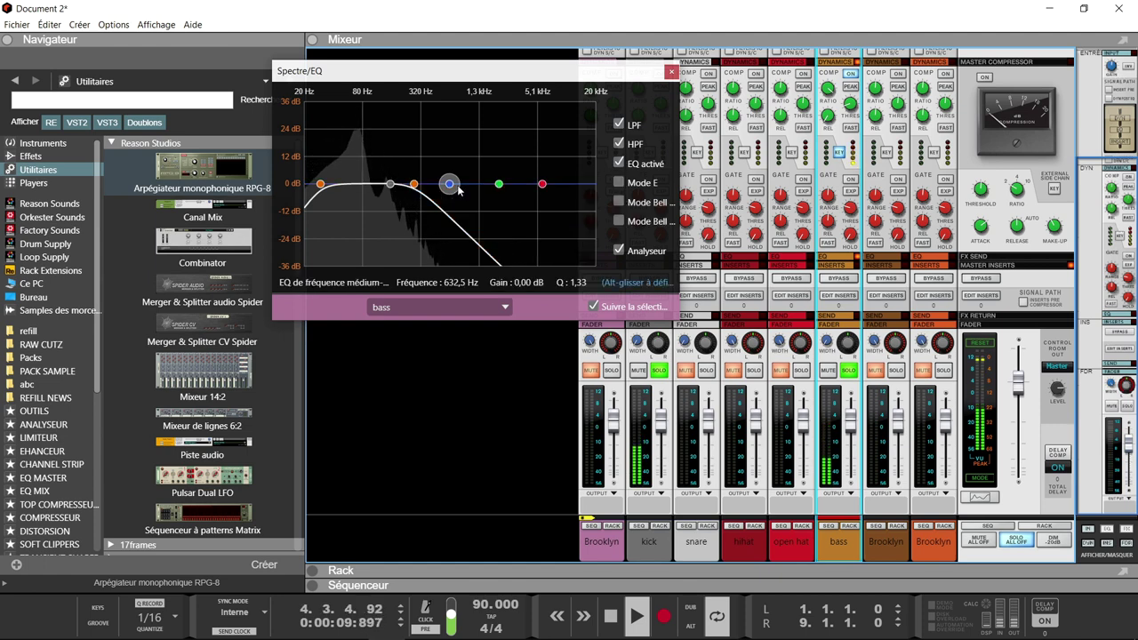
left_click(620, 182)
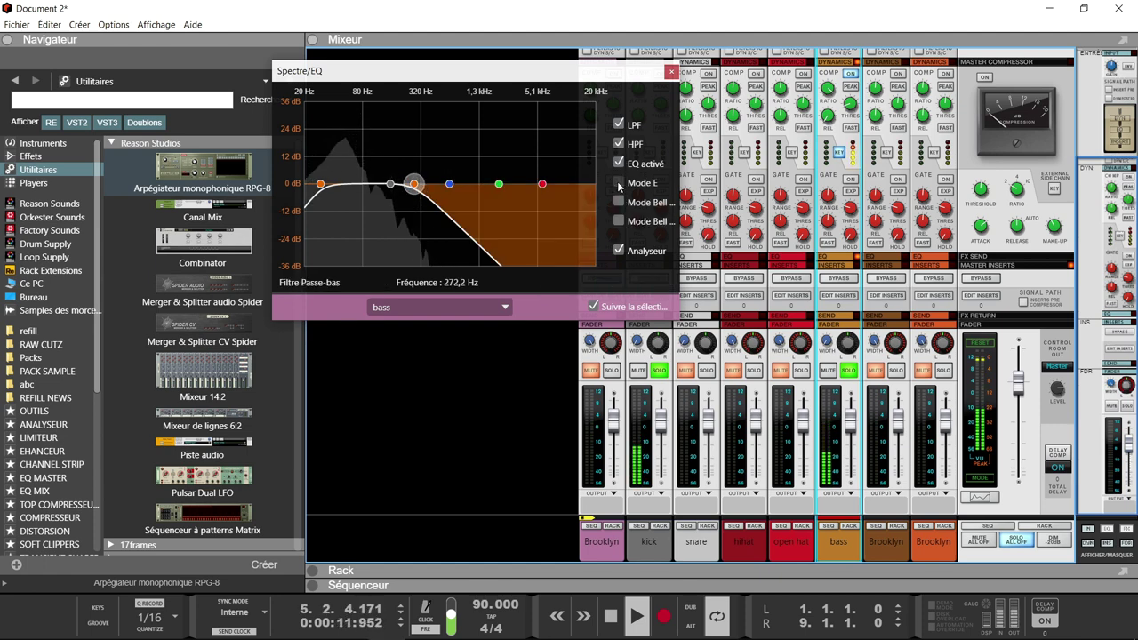
left_click_drag(390, 183, 337, 173)
left_click(649, 203)
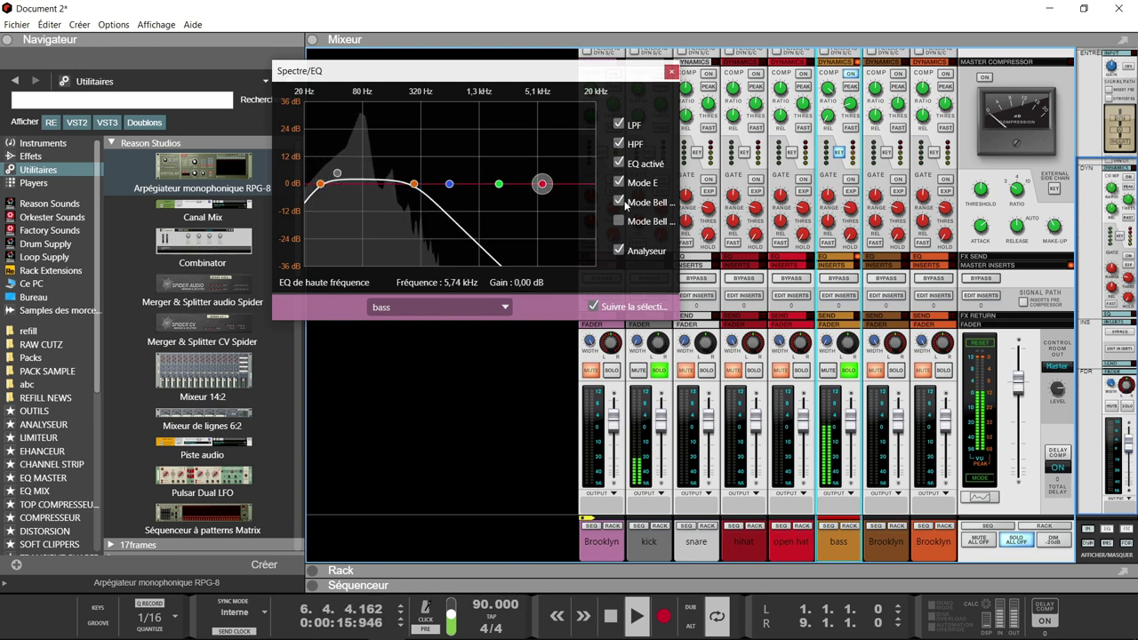
Step: Turn on the remaining bell mode and set the bass EQ's low band to 47.6 Hz with 3.49 dB gain
left_click(337, 173)
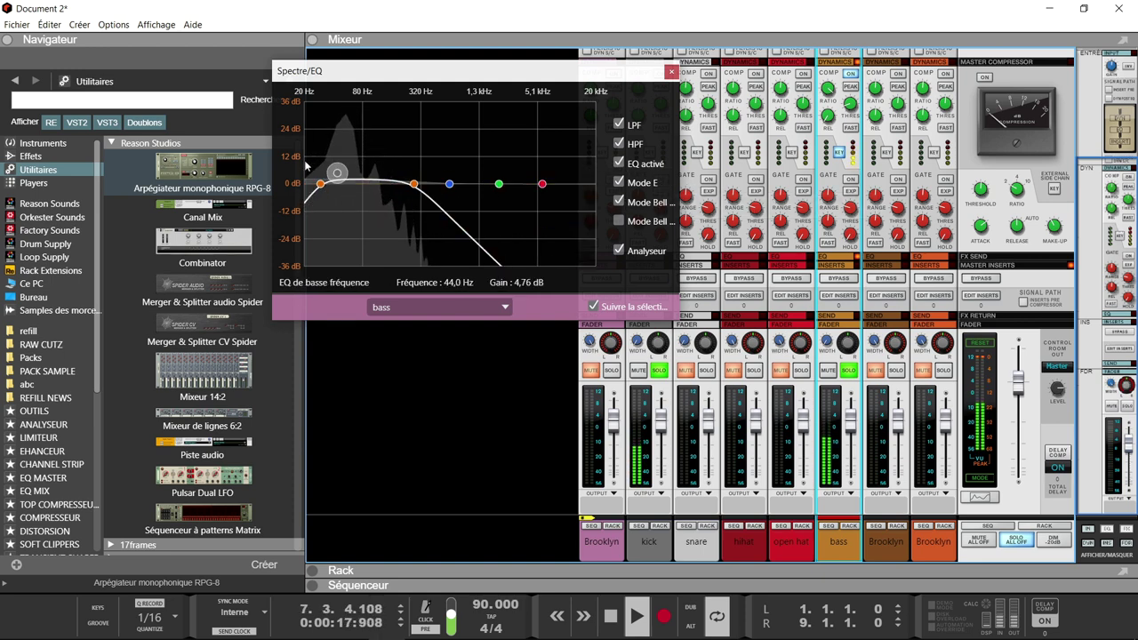
left_click_drag(337, 172, 343, 161)
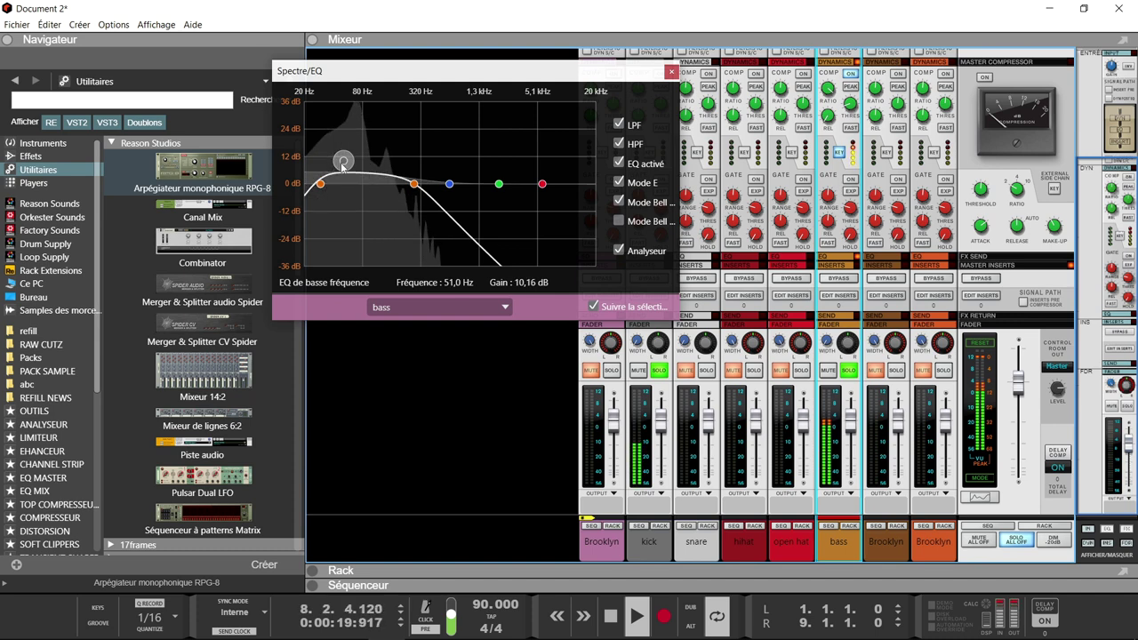
left_click(619, 222)
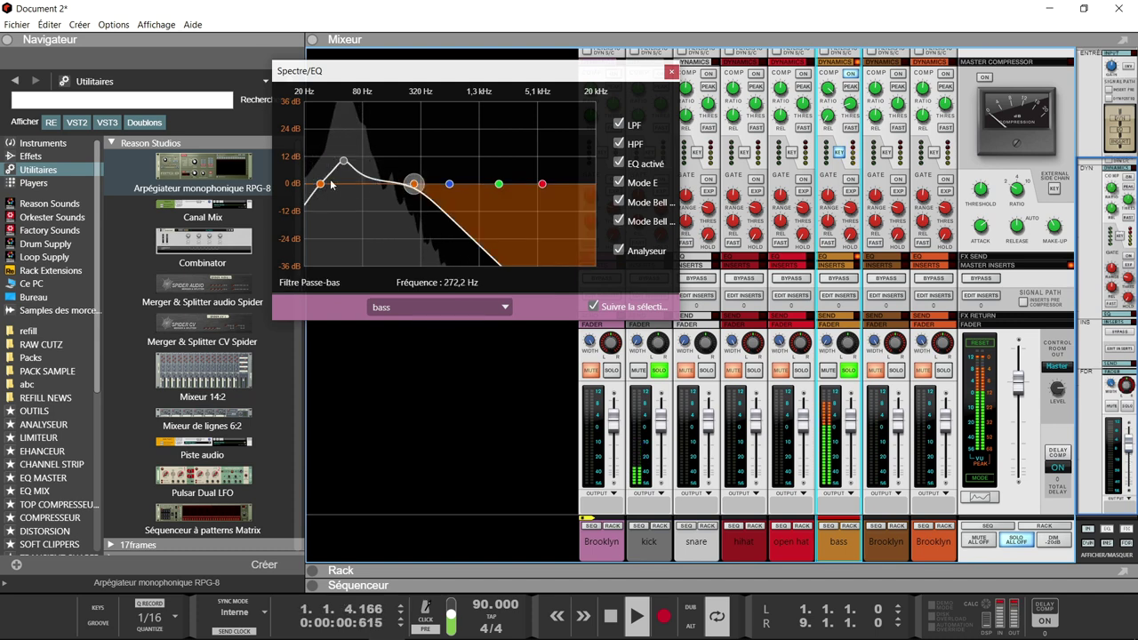
mouse_move(343, 163)
left_mouse_down()
mouse_move(330, 179)
mouse_move(340, 181)
left_mouse_up()
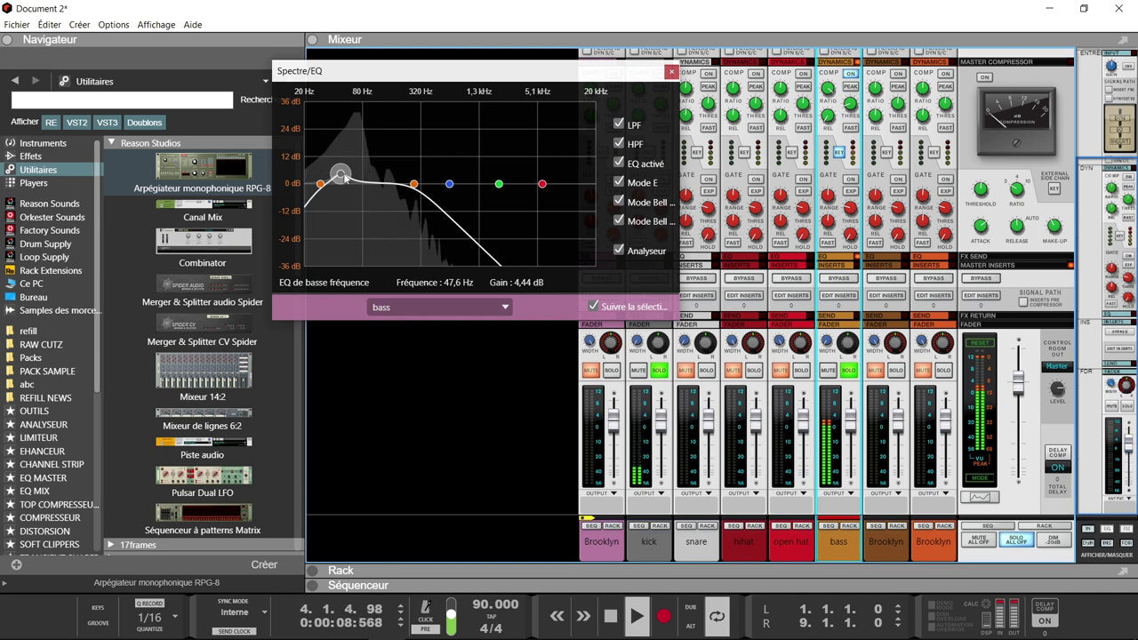
left_click_drag(345, 179, 345, 181)
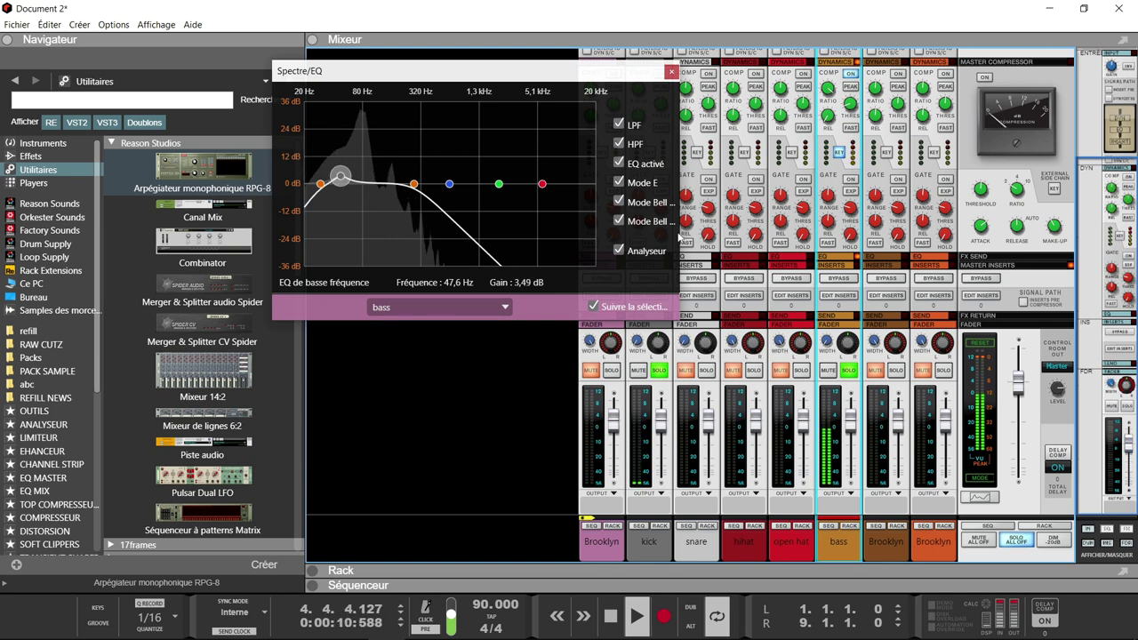
Step: Examine the master section's spectrum and return to the bass channel
left_click(1000, 350)
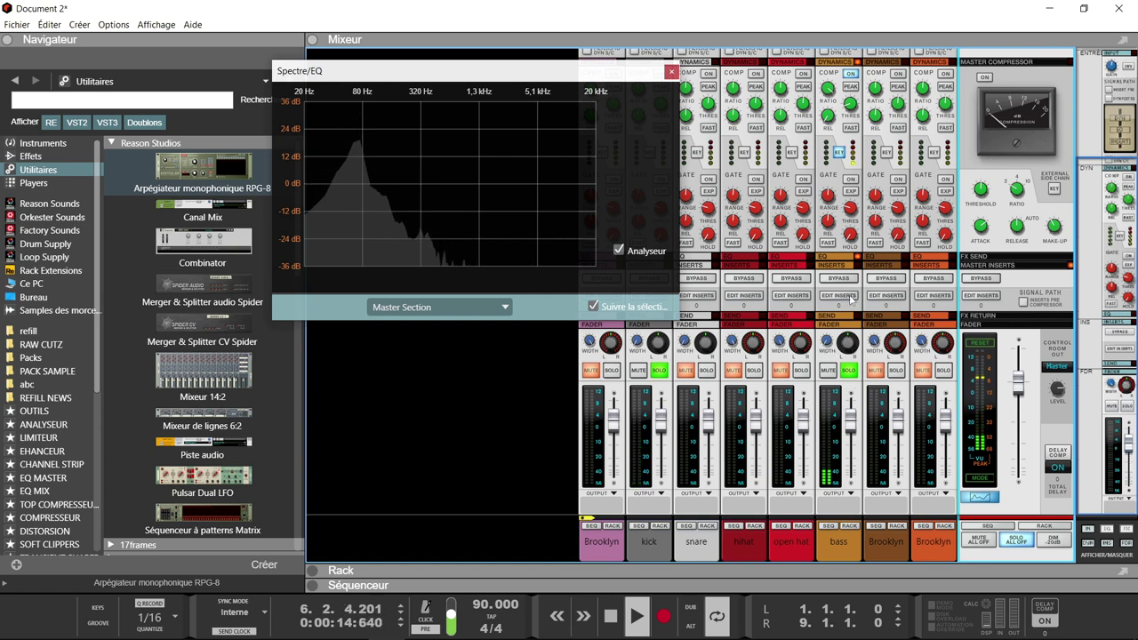
scroll(850, 299, "up", 3)
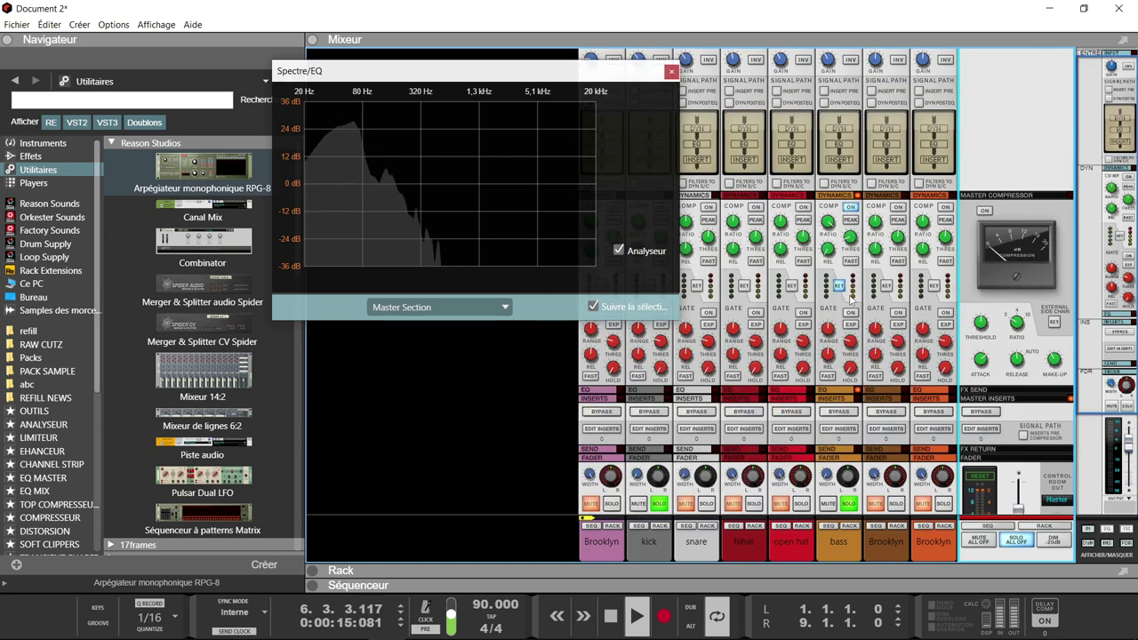
left_click(829, 61)
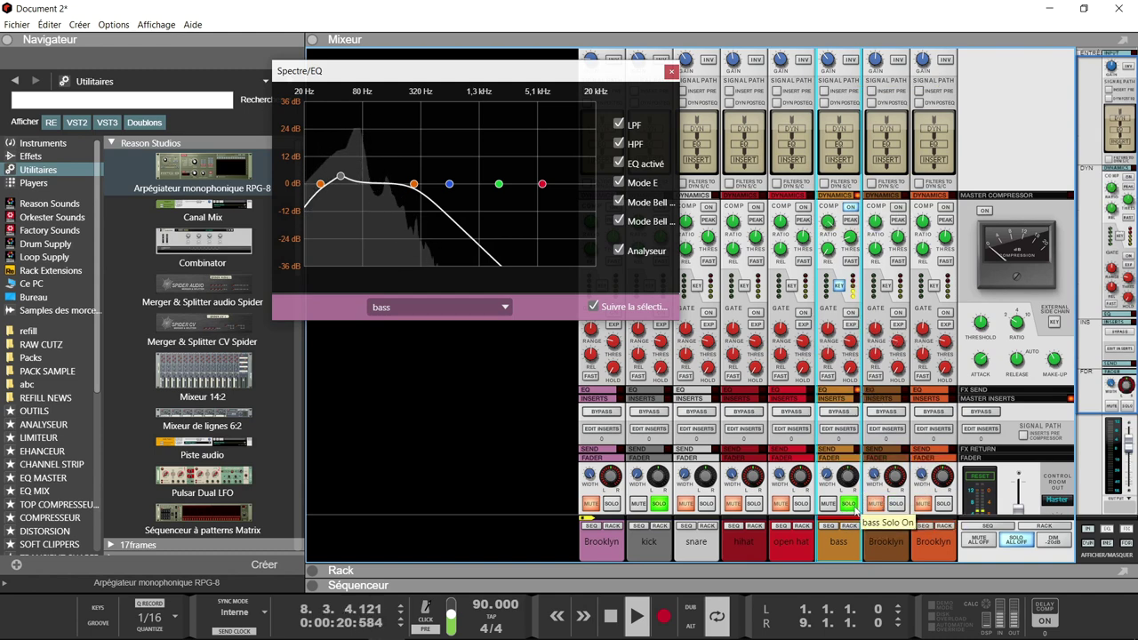
Step: Add the snare, hihat, open hat and brown Brooklyn channels to the soloed channels
left_click(706, 504)
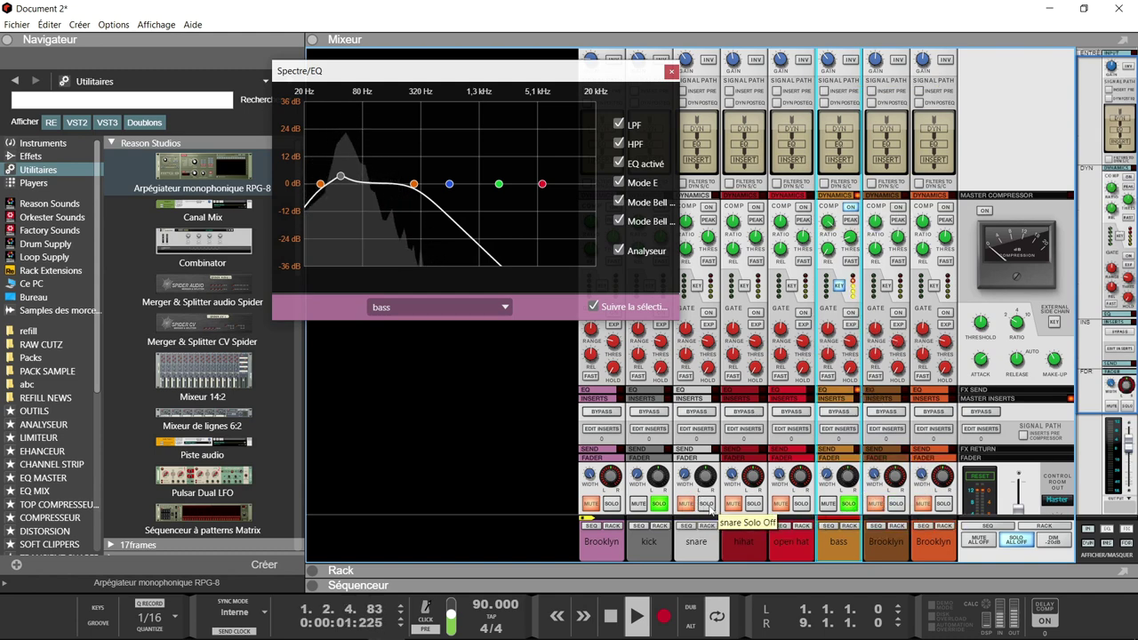
left_click(754, 504)
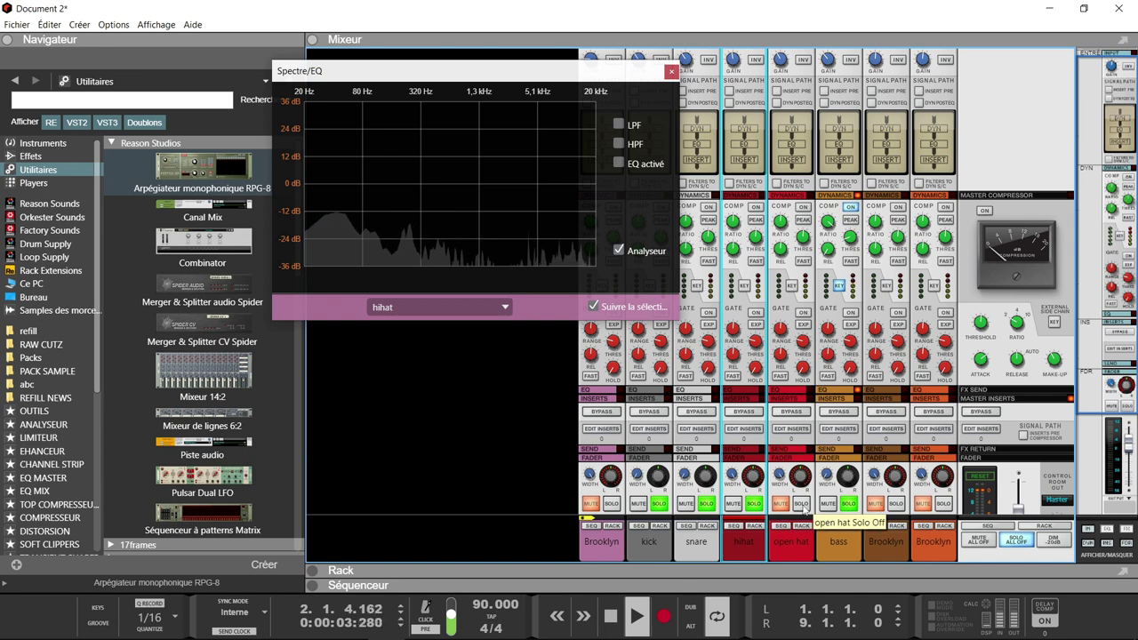
left_click(801, 504)
left_click(886, 540)
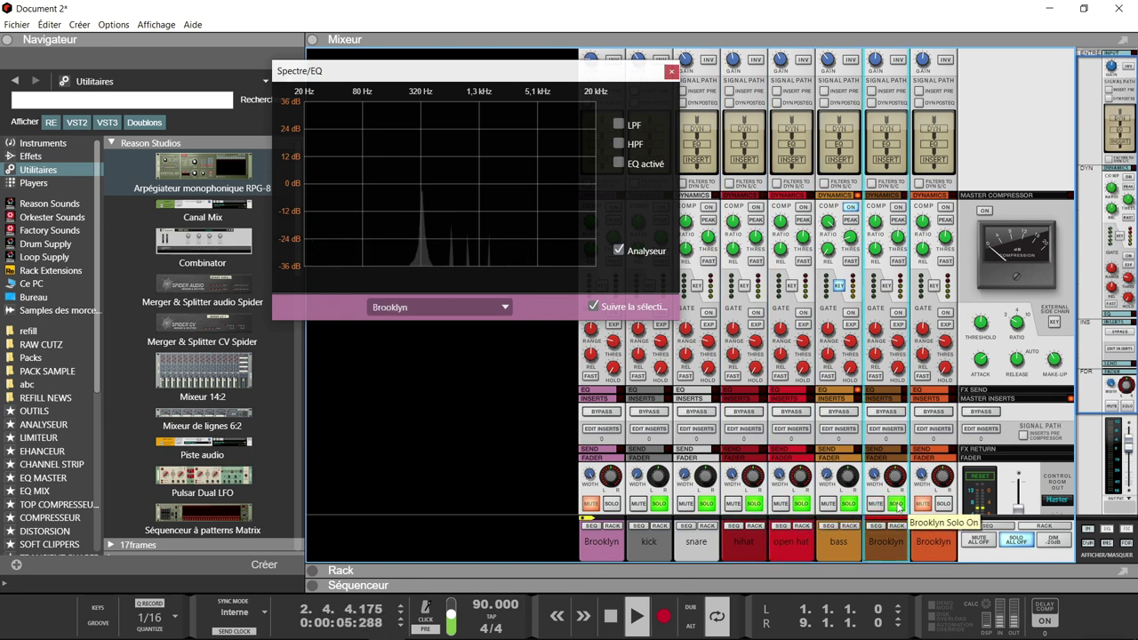
Step: Rename the brown Brooklyn channel as sax
double_click(886, 541)
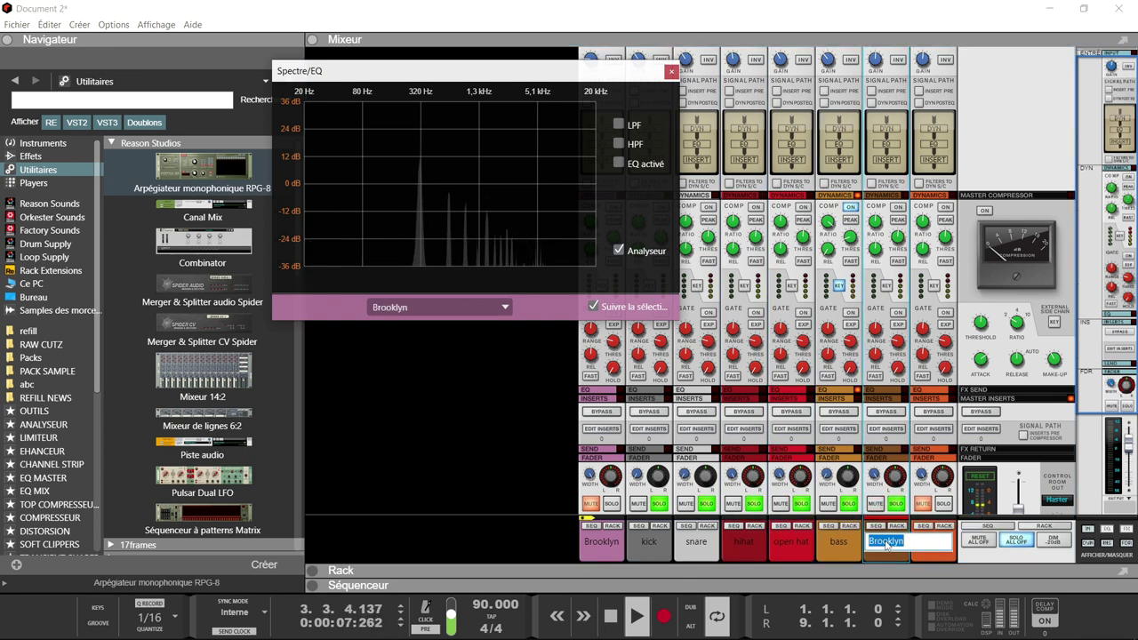
type("sax")
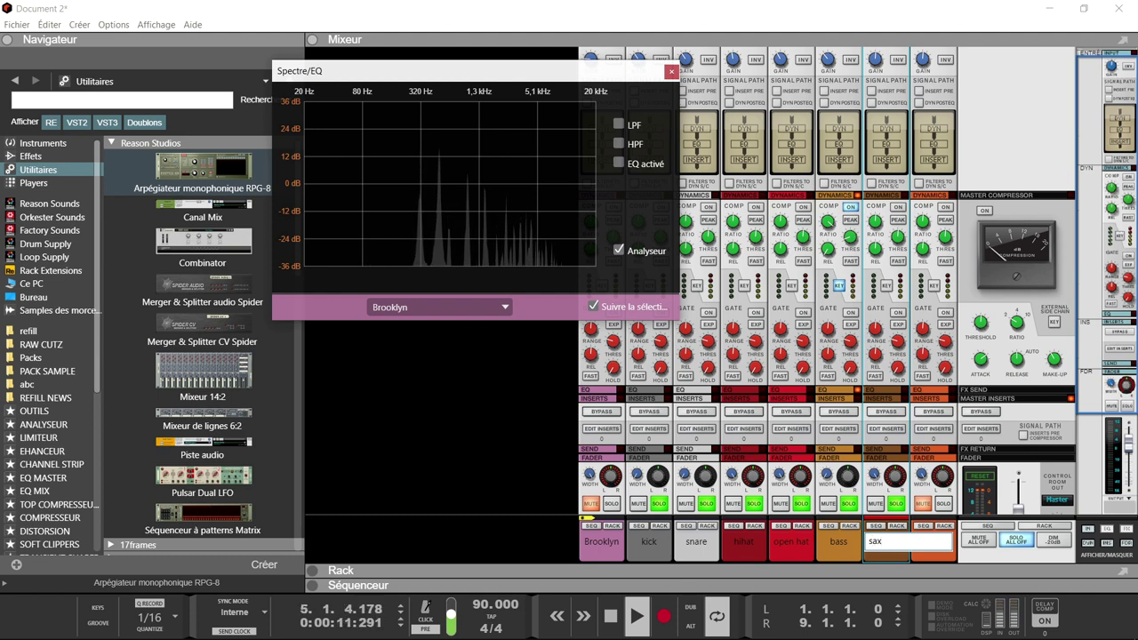
key("Return")
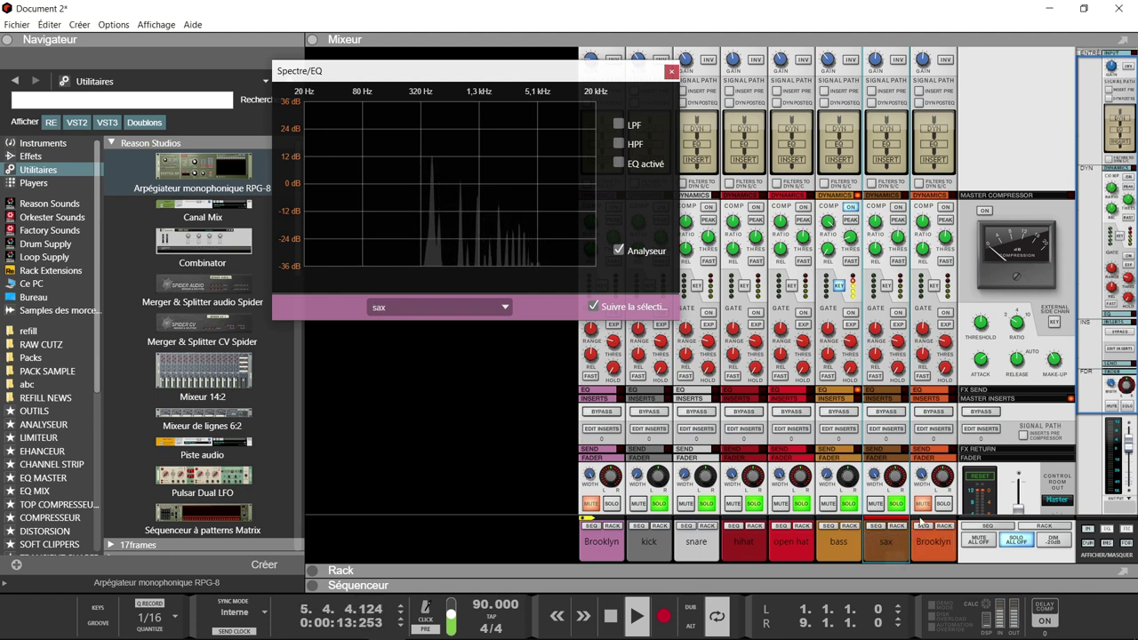
Step: Solo the orange Brooklyn channel and rename it as bells
mouse_move(877, 485)
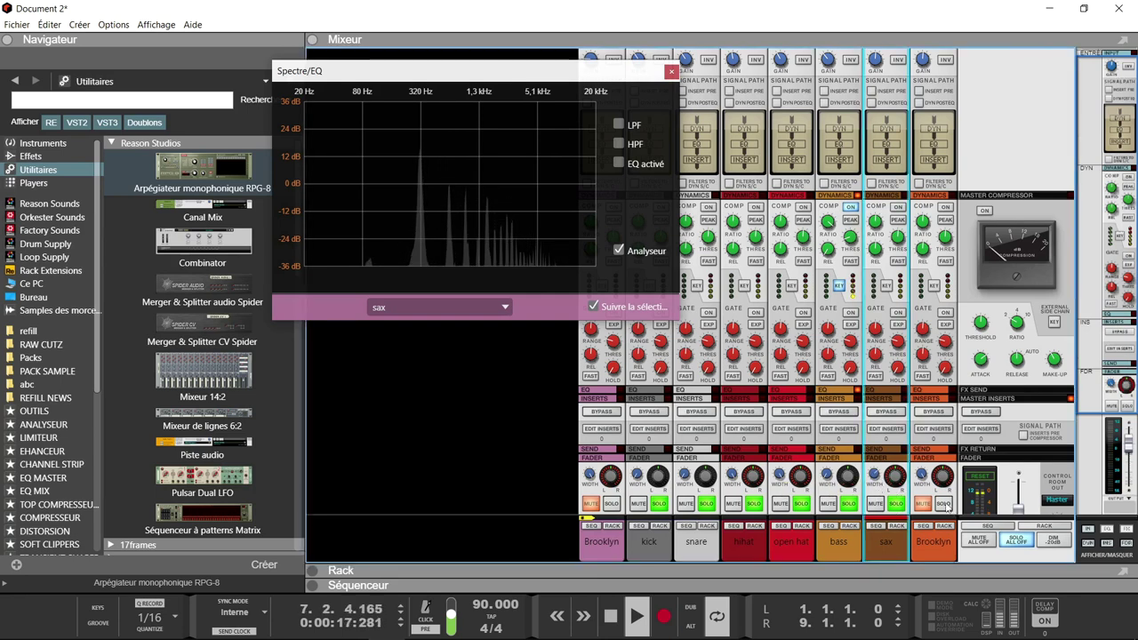
left_click(933, 542)
double_click(935, 542)
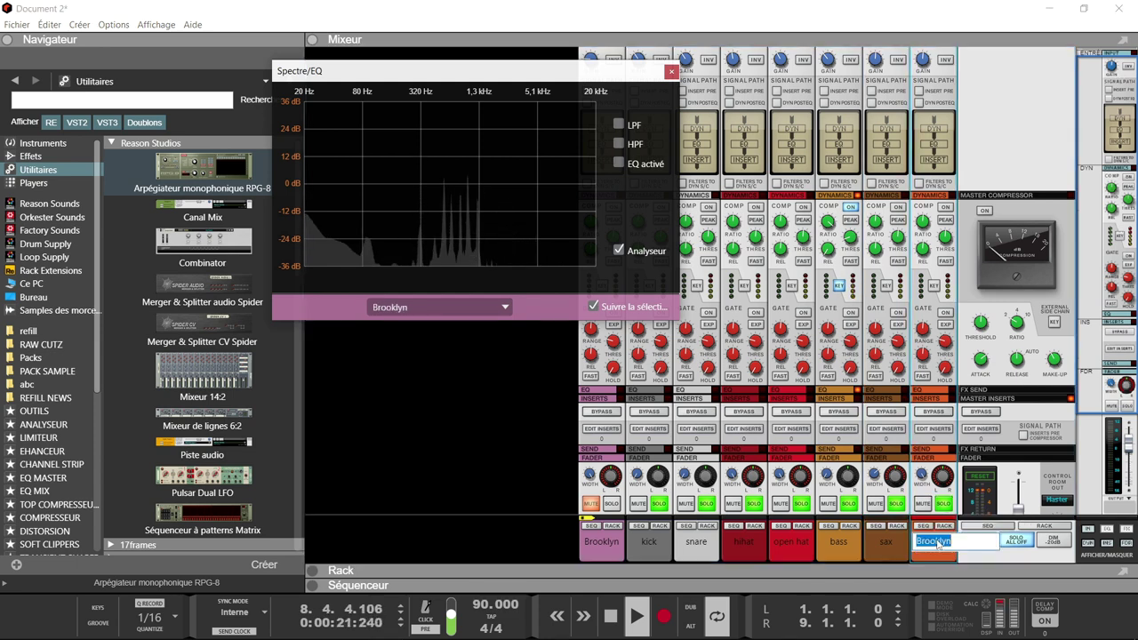
type("be")
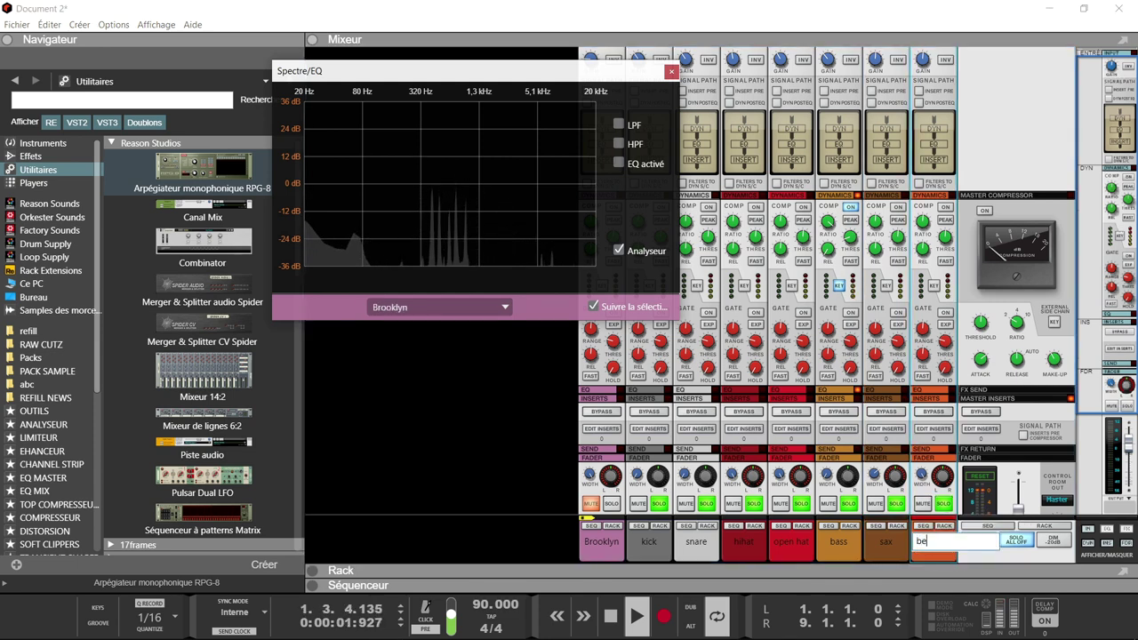
type("ll")
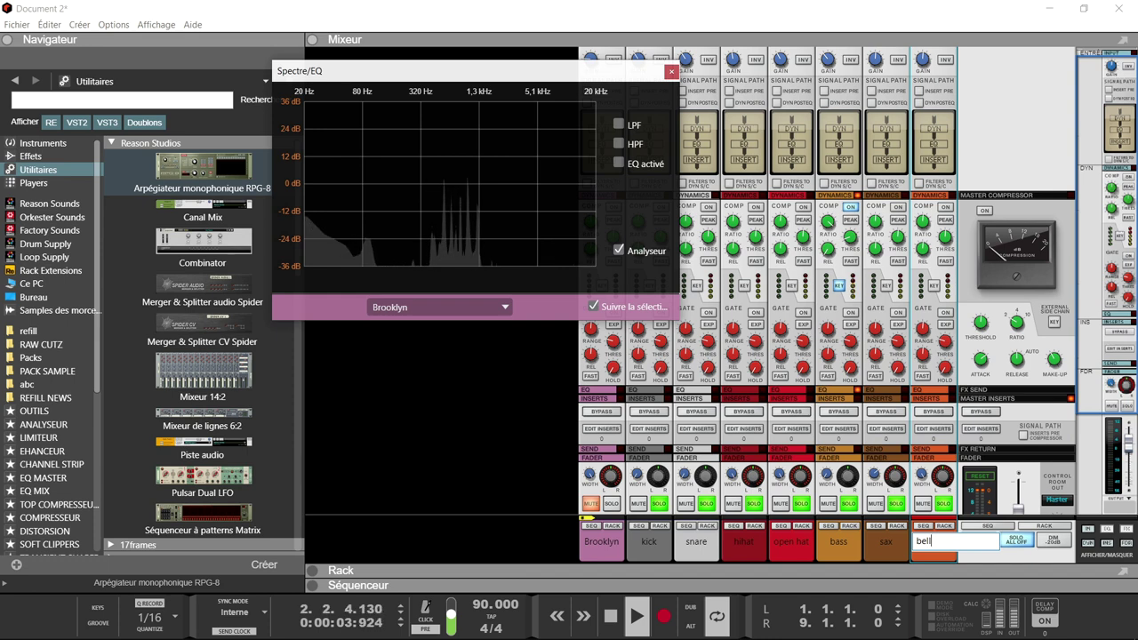
type("d")
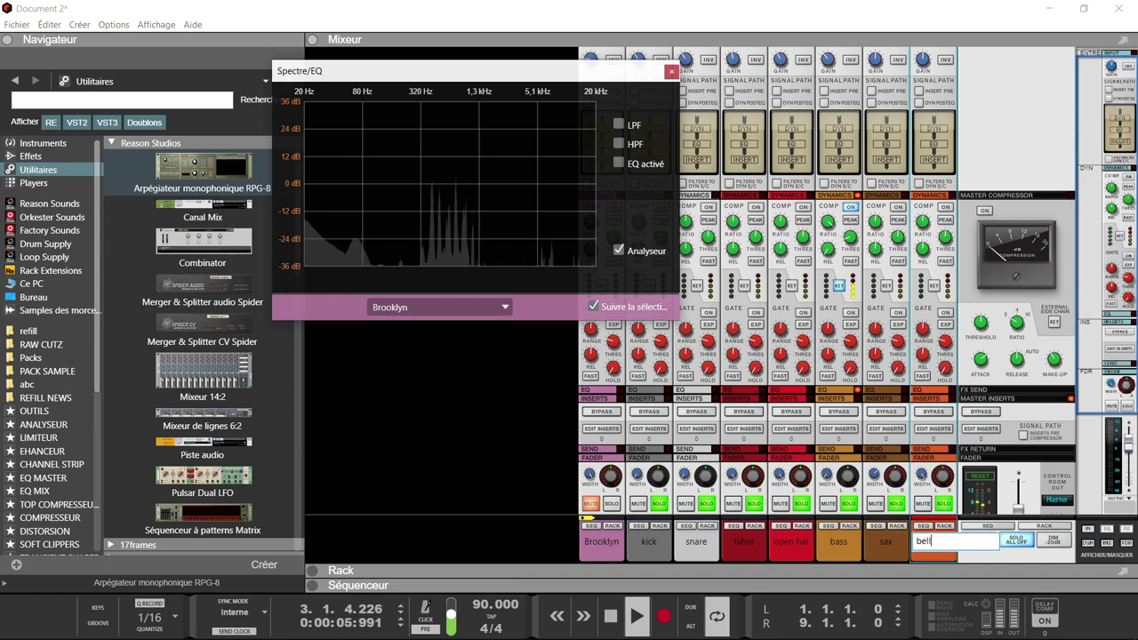
key("Return")
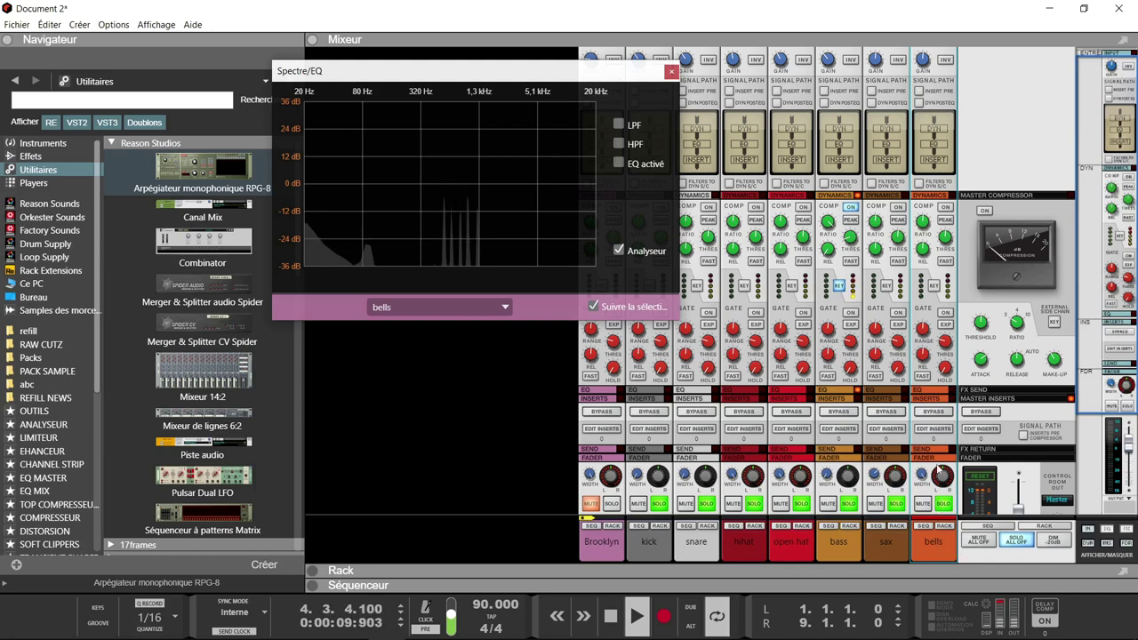
Step: Clear all channel solos and switch the master section's level meter to peak mode
scroll(1027, 547, "down", 2)
left_click(1027, 551)
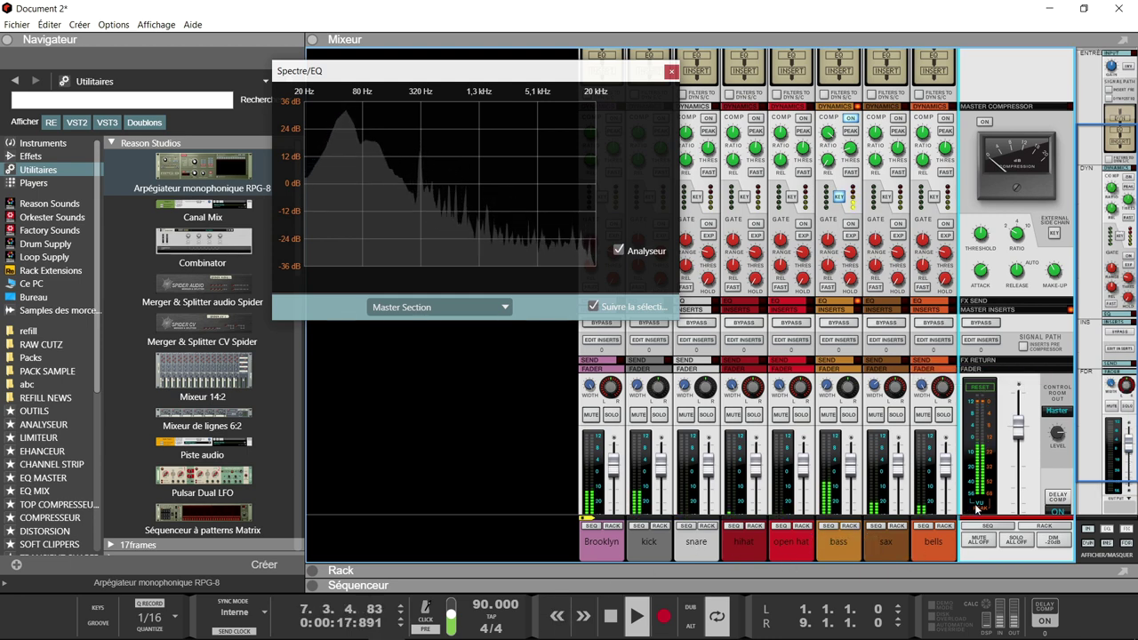
scroll(1007, 469, "down", 1)
left_click(977, 478)
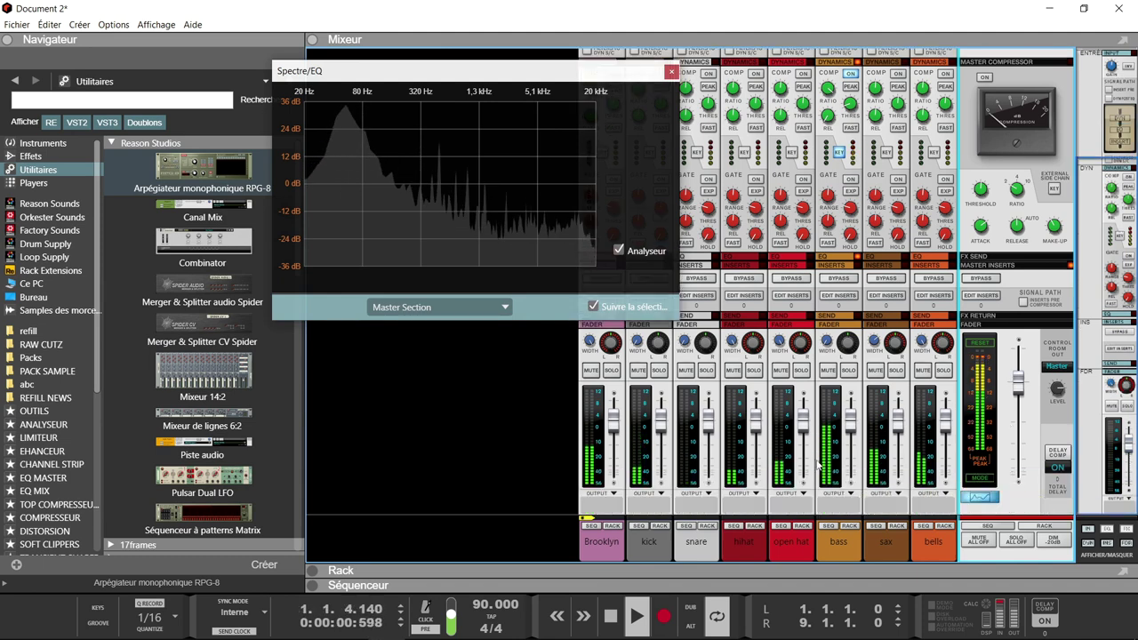
Step: Close the Spectrum EQ window and stop playback
left_click(671, 71)
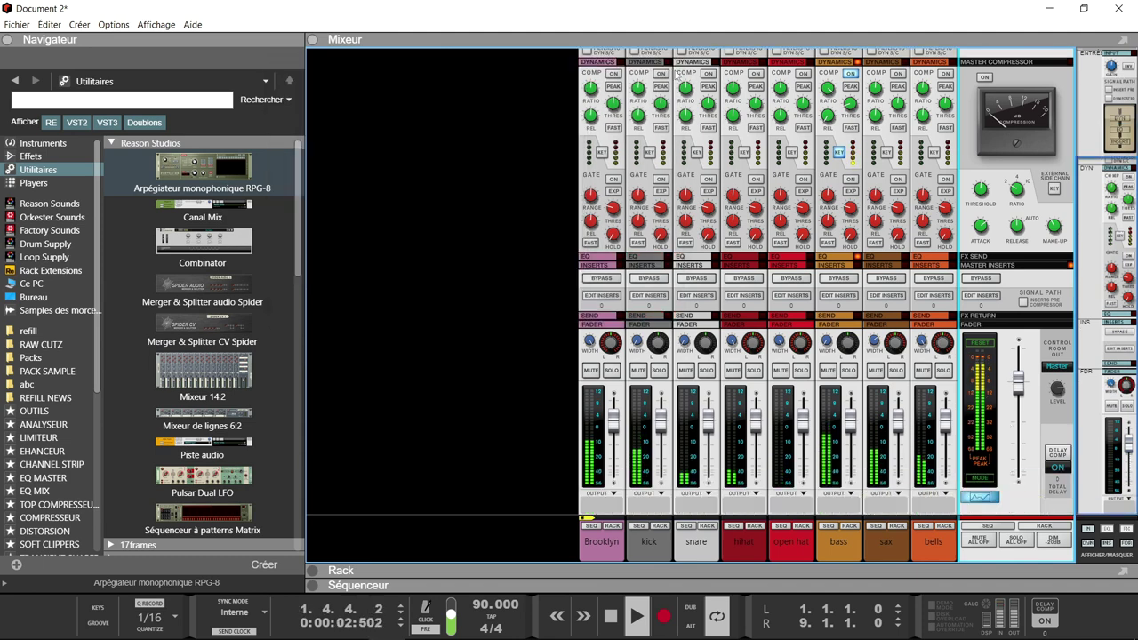
key("space")
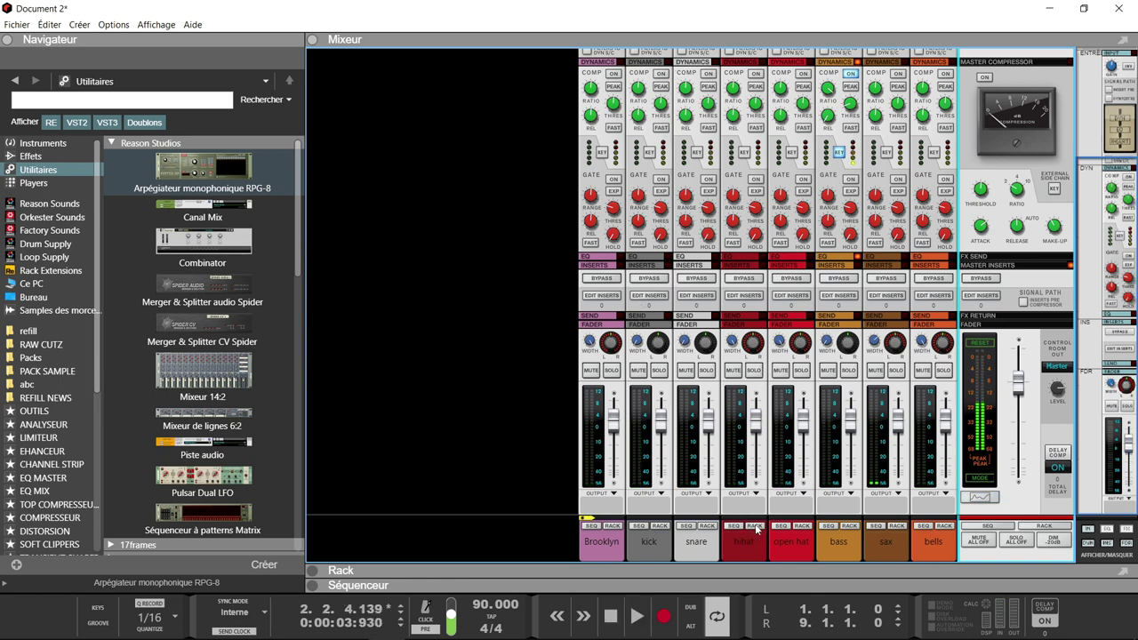
Step: Open the insert FX section of the hihat channel in the rack and add a Pulsar Dual LFO to it
left_click(755, 528)
scroll(633, 375, "up", 5)
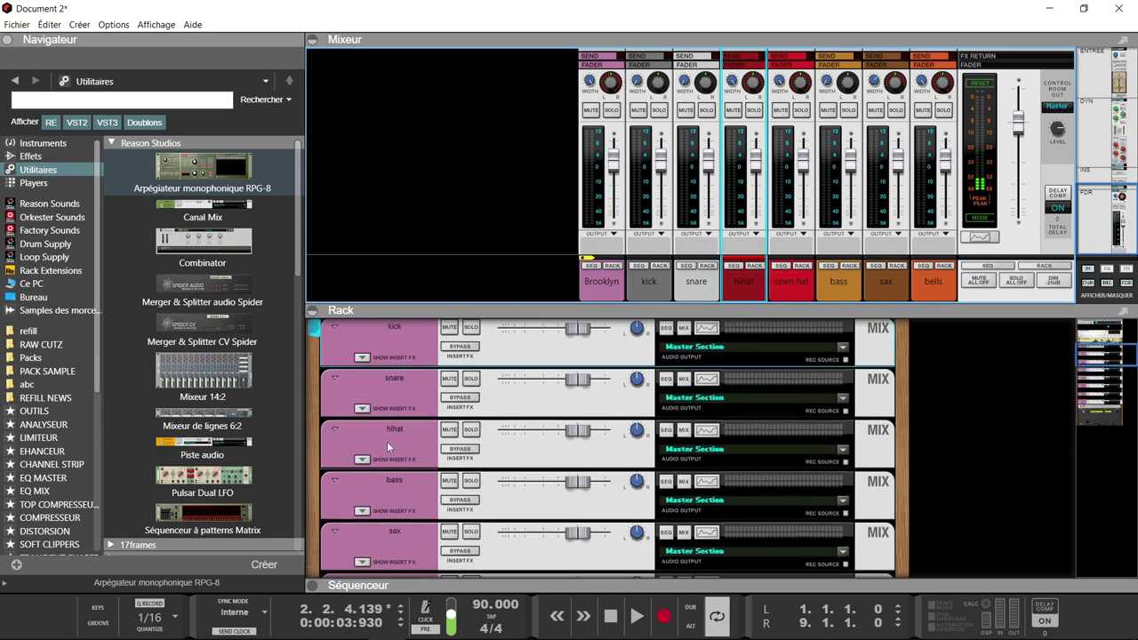
left_click(361, 460)
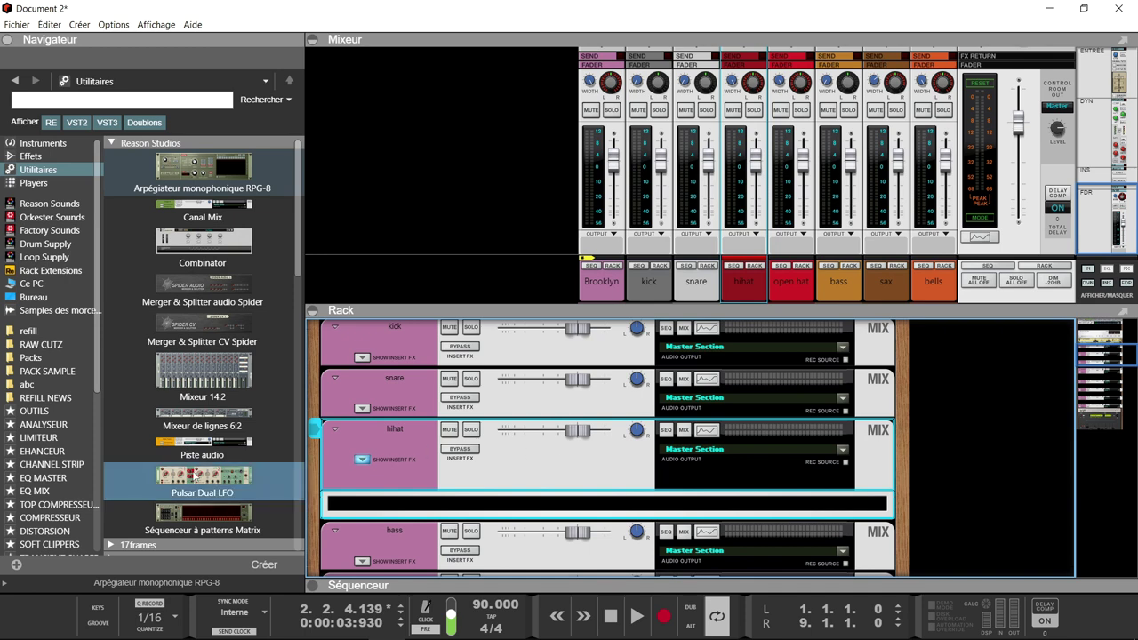
mouse_move(196, 475)
left_mouse_down()
mouse_move(320, 503)
mouse_move(437, 503)
left_mouse_up()
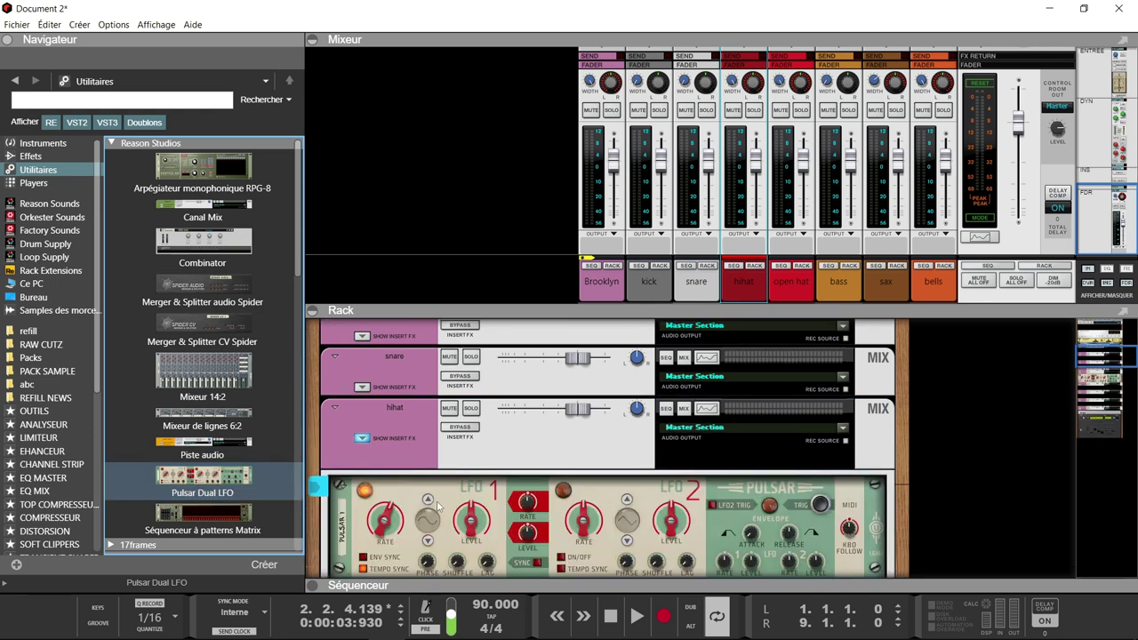
Step: Cable the Pulsar's first LFO 1 CV output to the hihat channel's pan CV input and raise the LFO 1 level
key("Tab")
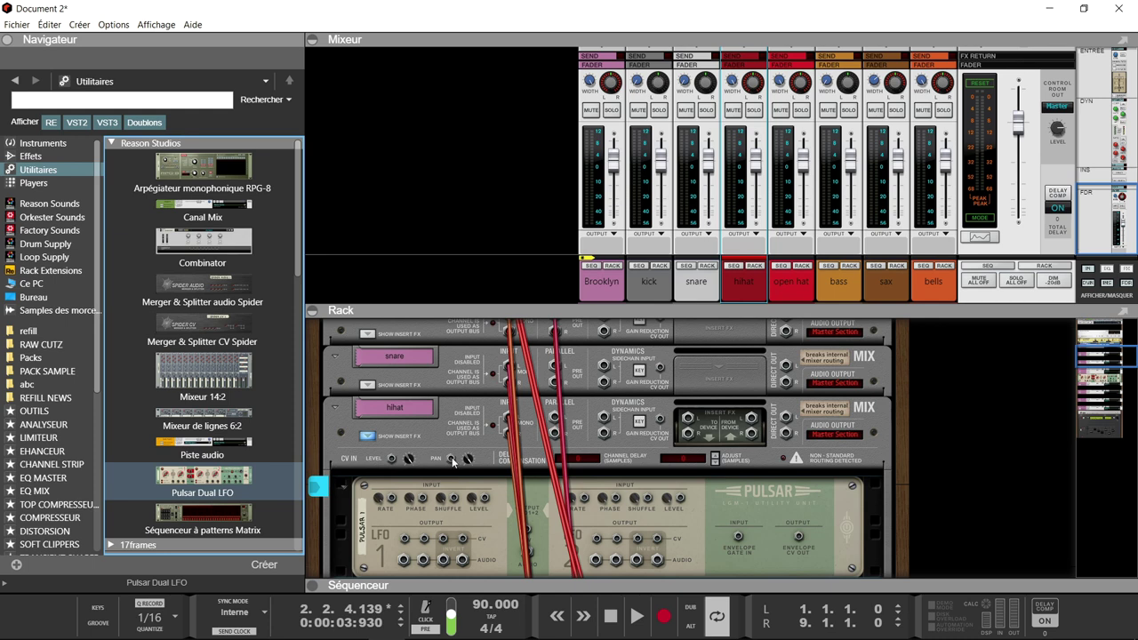
left_click_drag(405, 540, 451, 460)
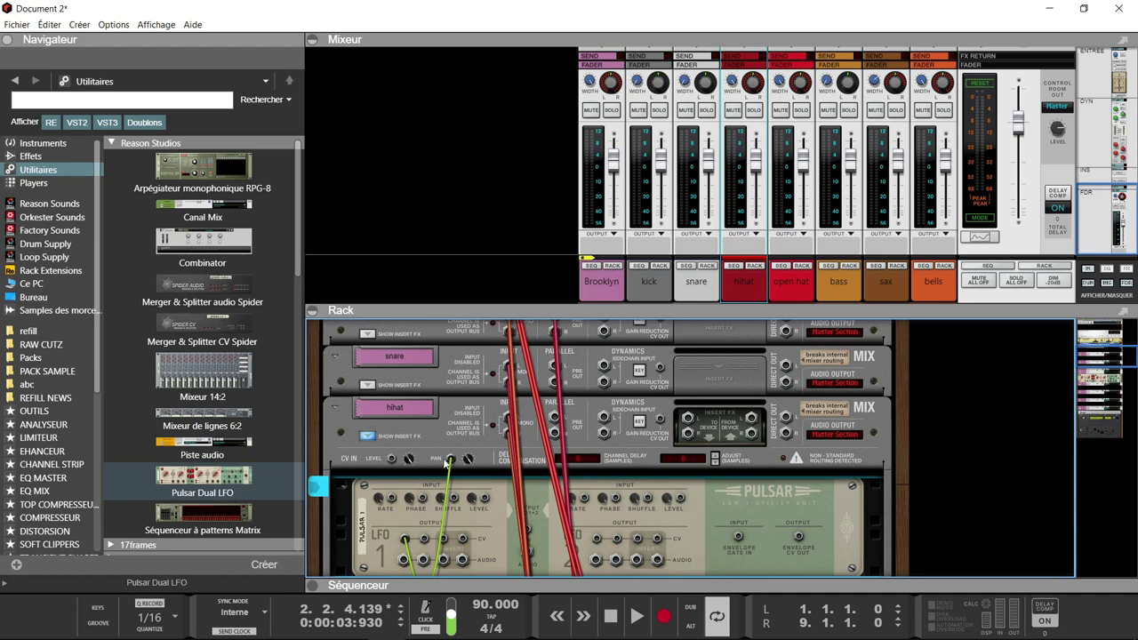
key("Tab")
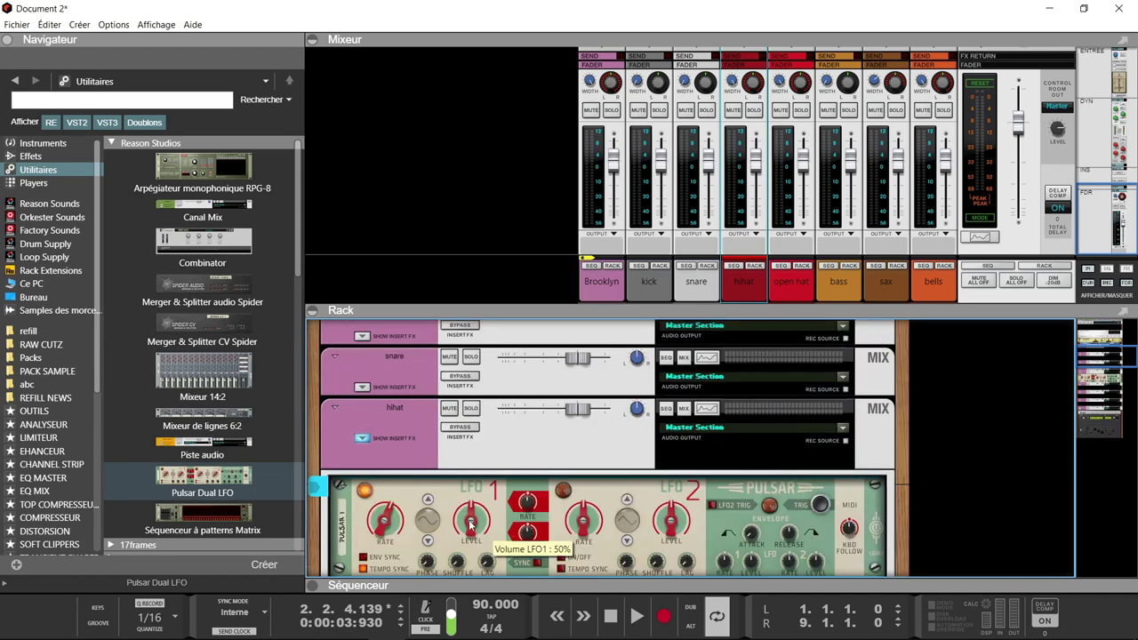
left_click_drag(471, 520, 471, 487)
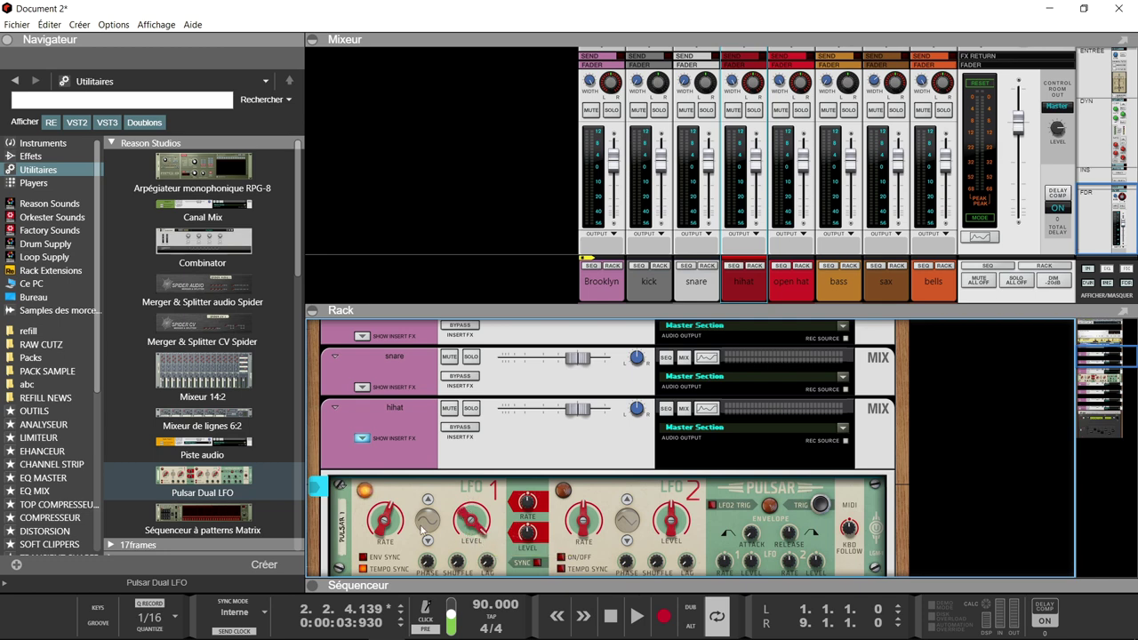
Step: Start playback and solo the hihat and open hat channels to listen to the panning
key("space")
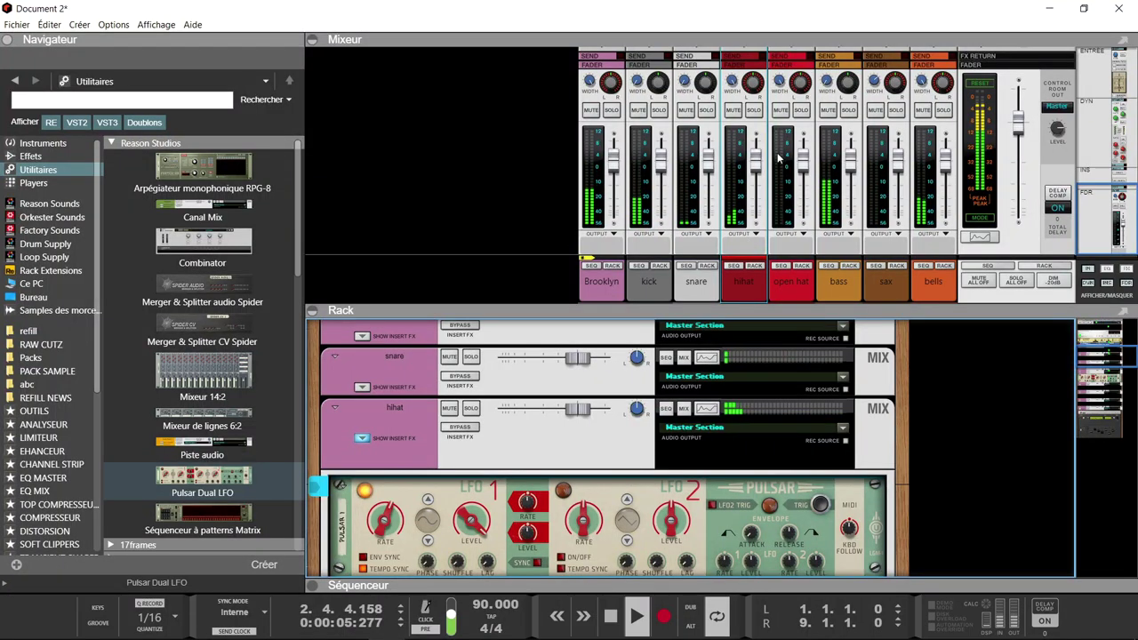
left_click(753, 109)
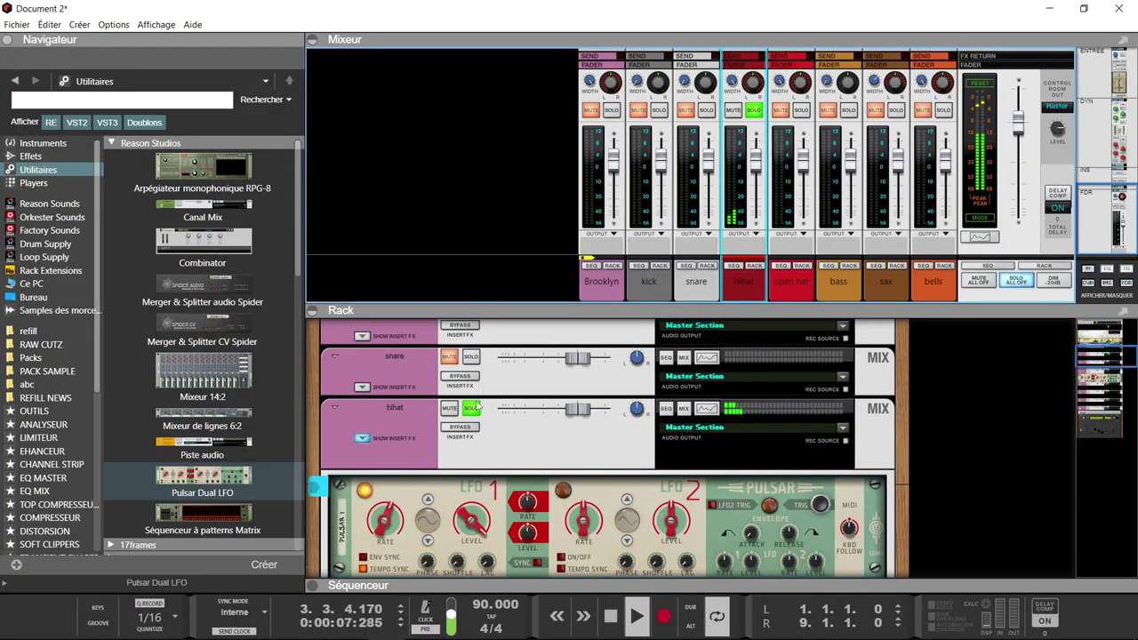
left_click(390, 528)
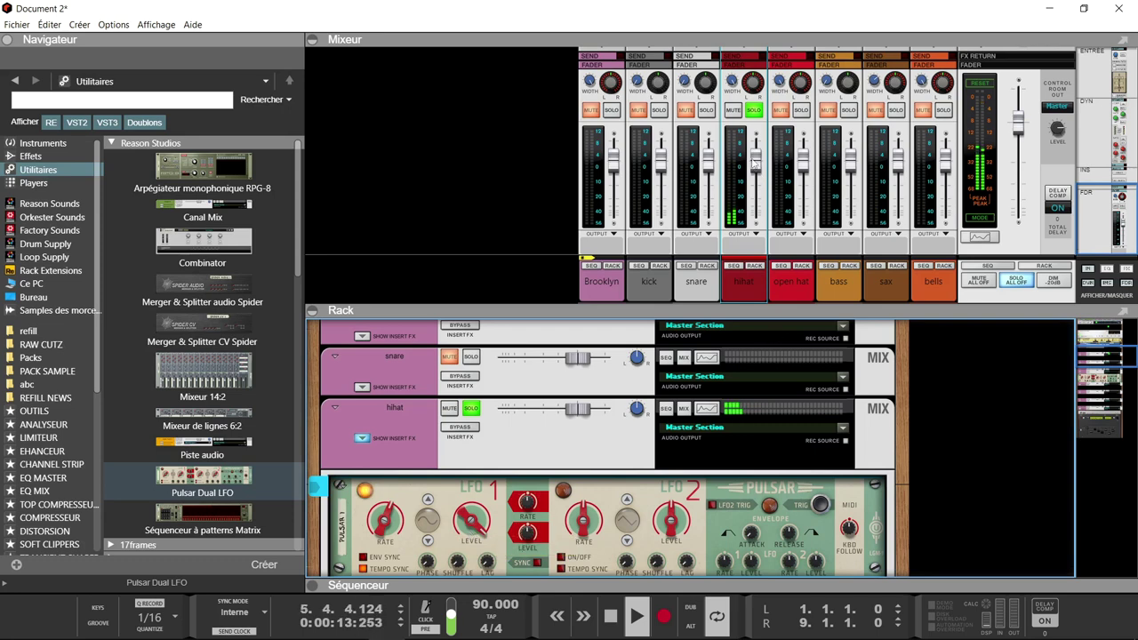
mouse_move(755, 162)
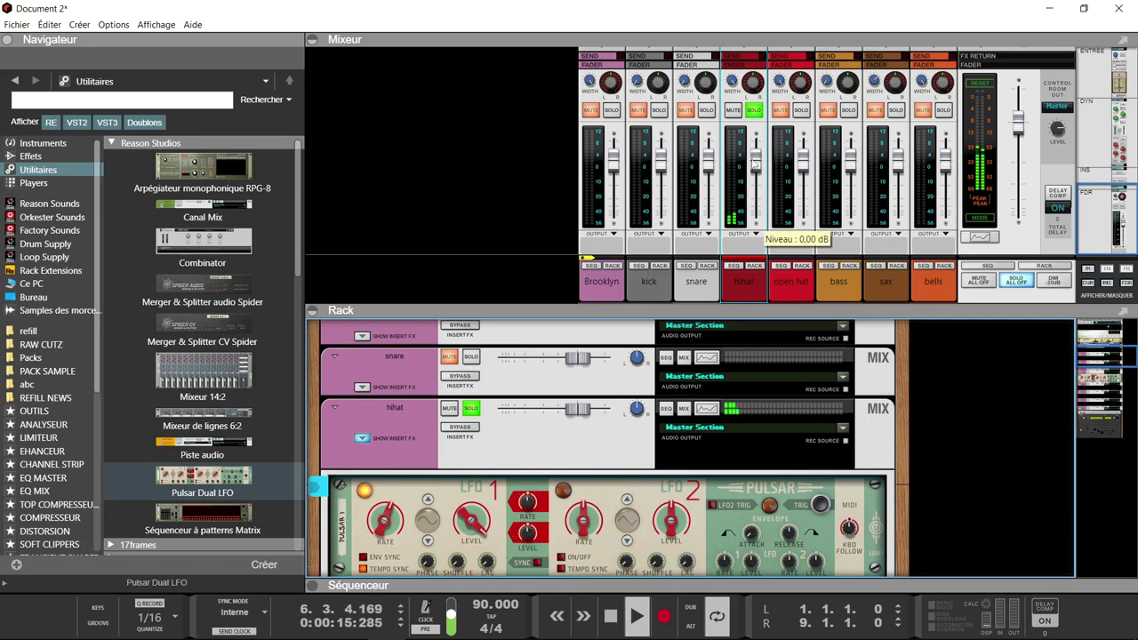
left_click(737, 90)
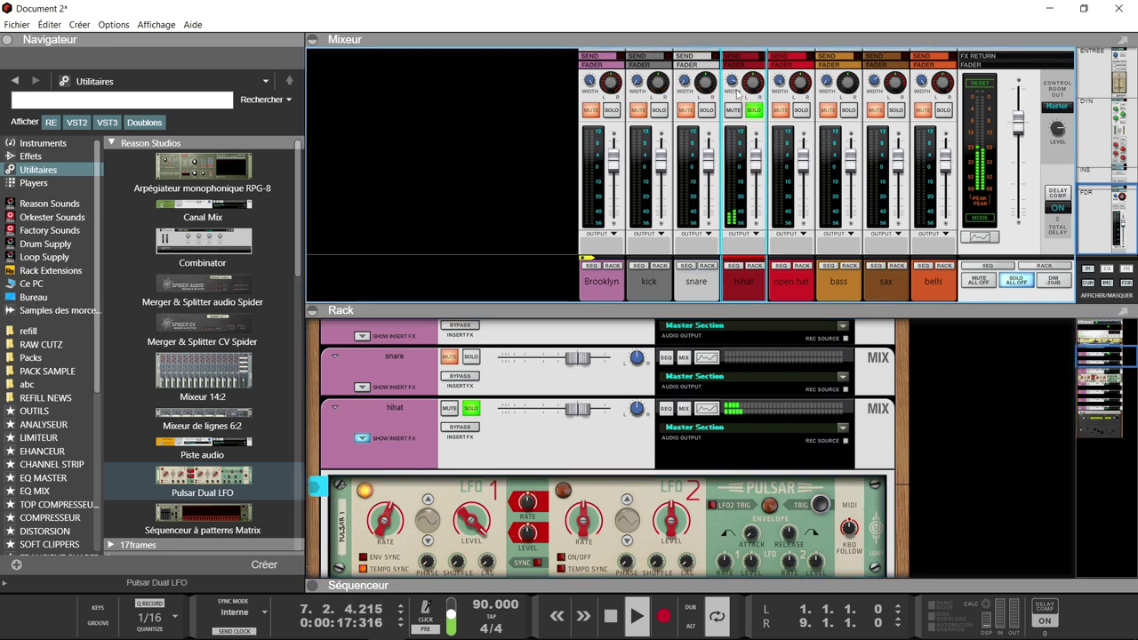
left_click(805, 112)
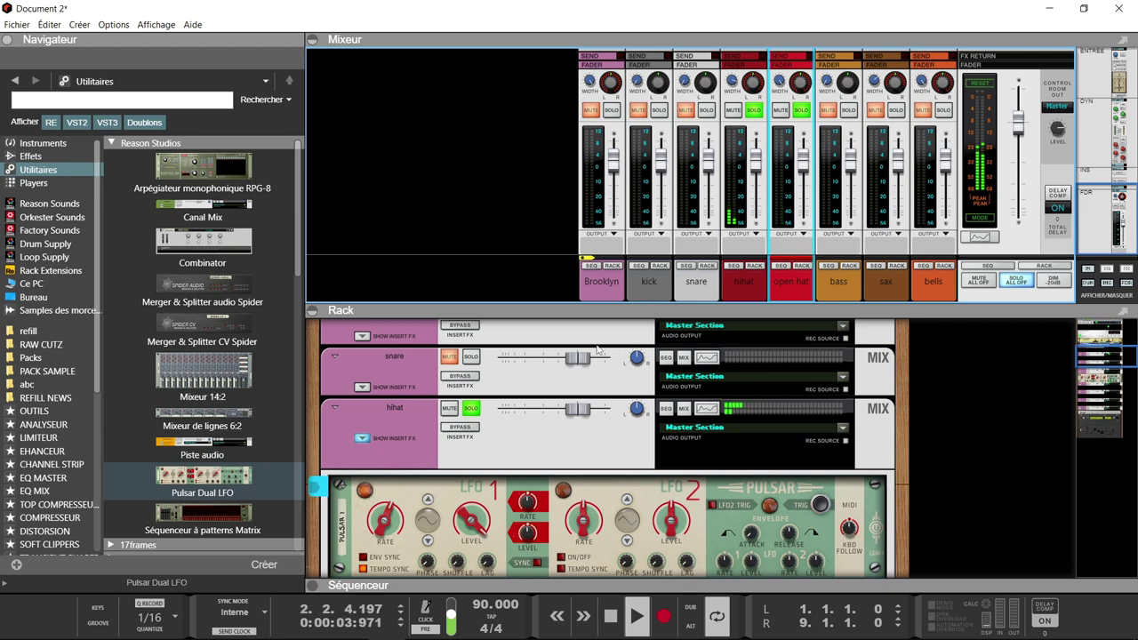
Step: Select all mixer channels and sort their device groups so the rack follows the mixer order
scroll(530, 411, "down", 2)
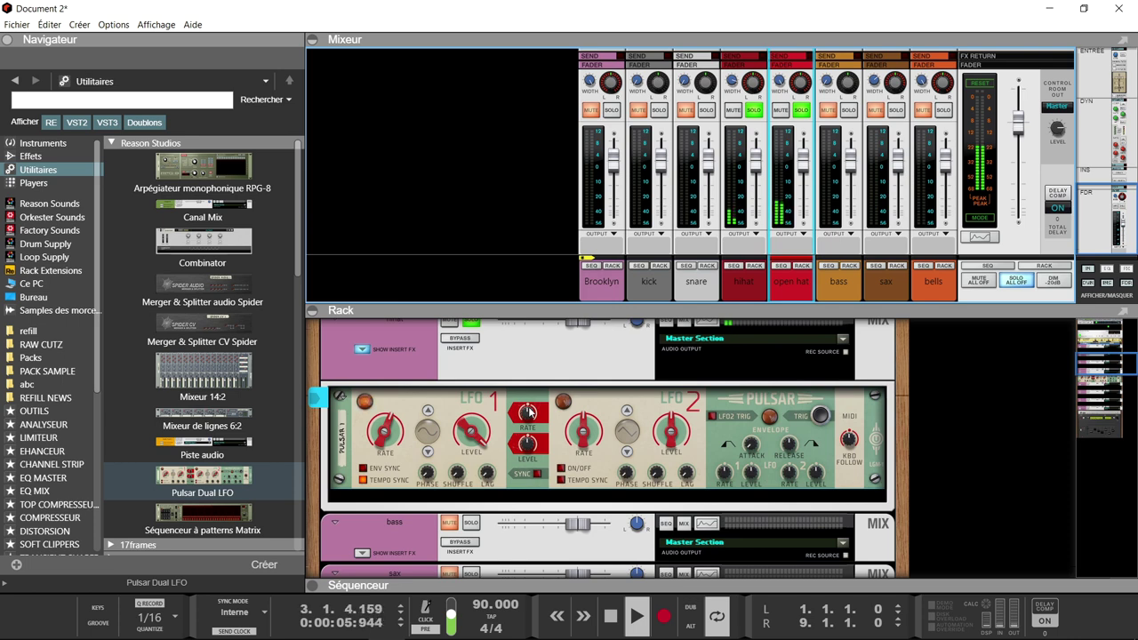
scroll(530, 412, "up", 2)
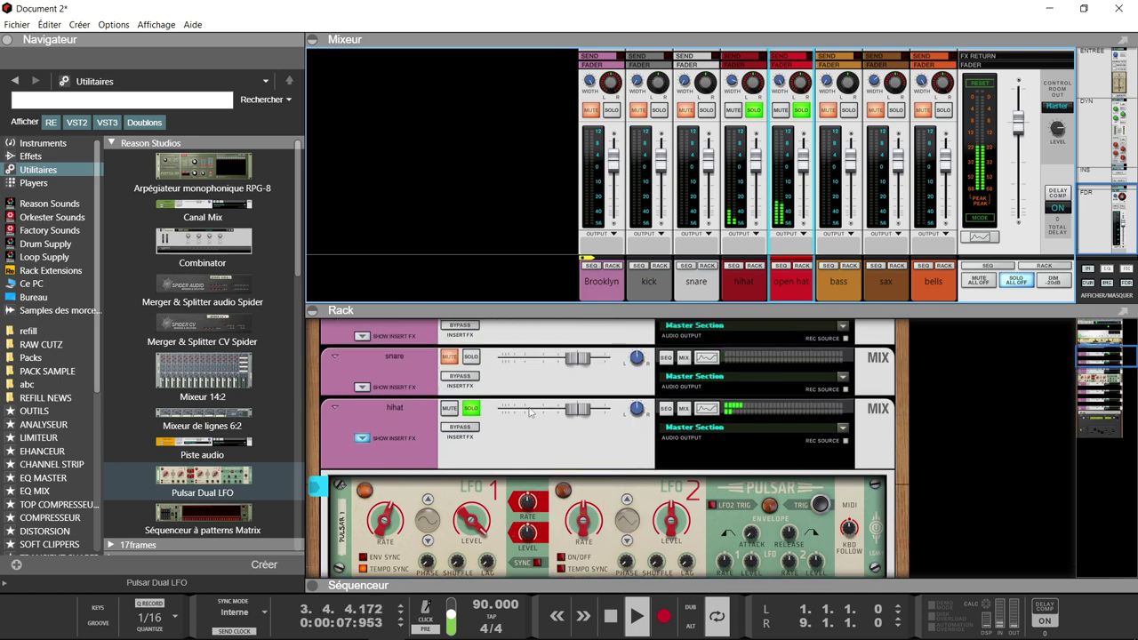
scroll(530, 411, "down", 3)
scroll(530, 412, "up", 3)
scroll(529, 412, "up", 1)
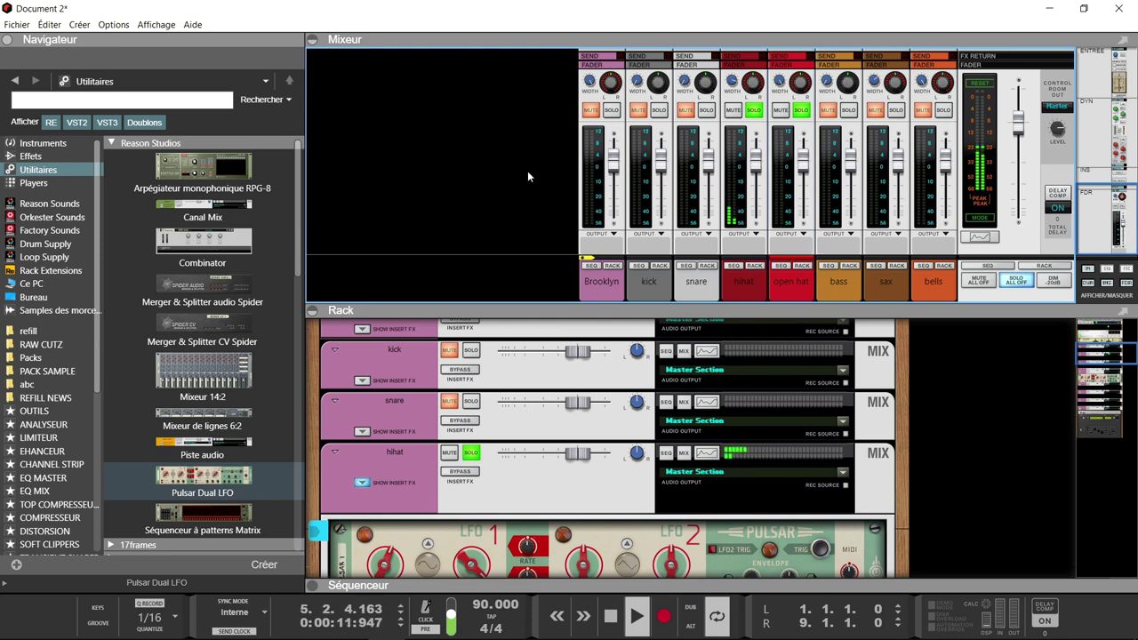
key("ctrl+a")
right_click(592, 197)
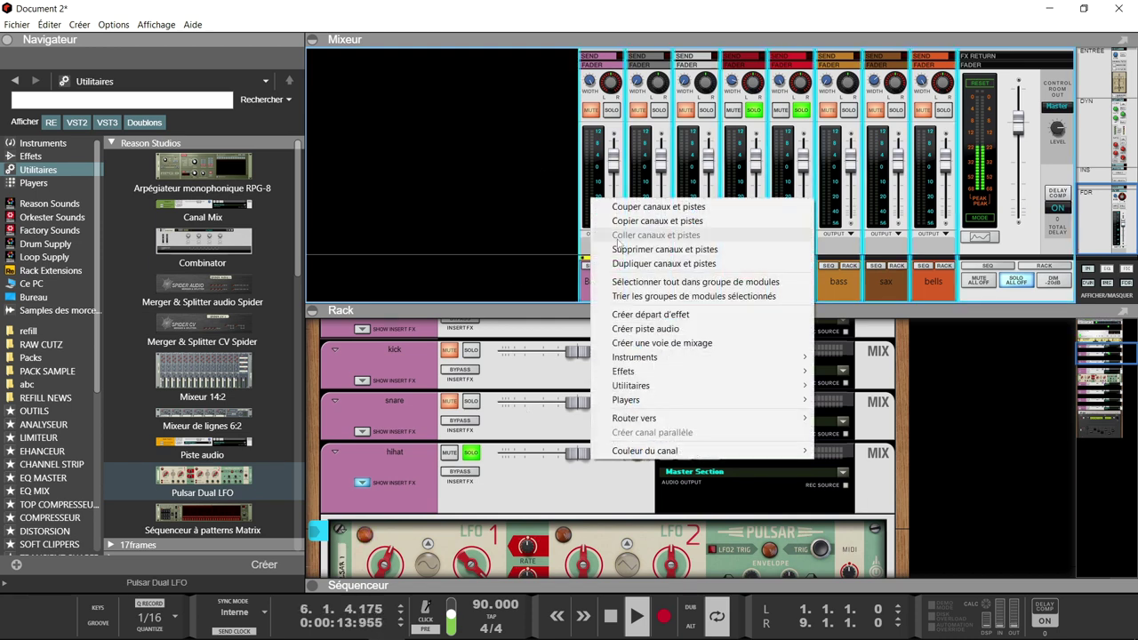
left_click(626, 296)
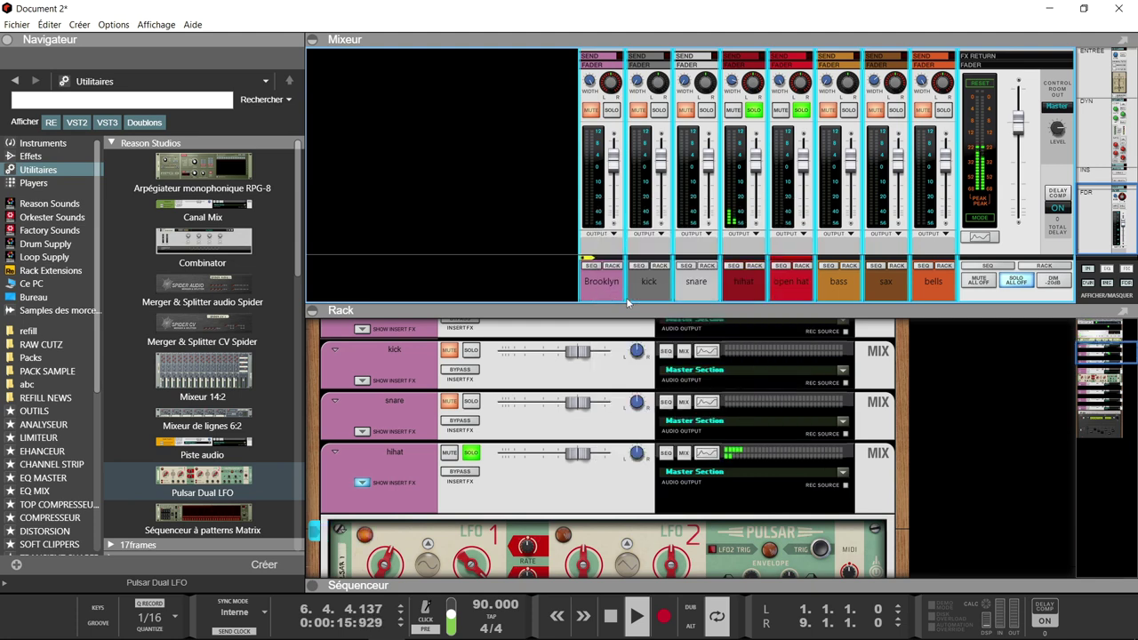
Step: Show the open hat channel's insert FX section and cable the Pulsar's second LFO 1 CV output to its pan CV input
scroll(534, 412, "up", 1)
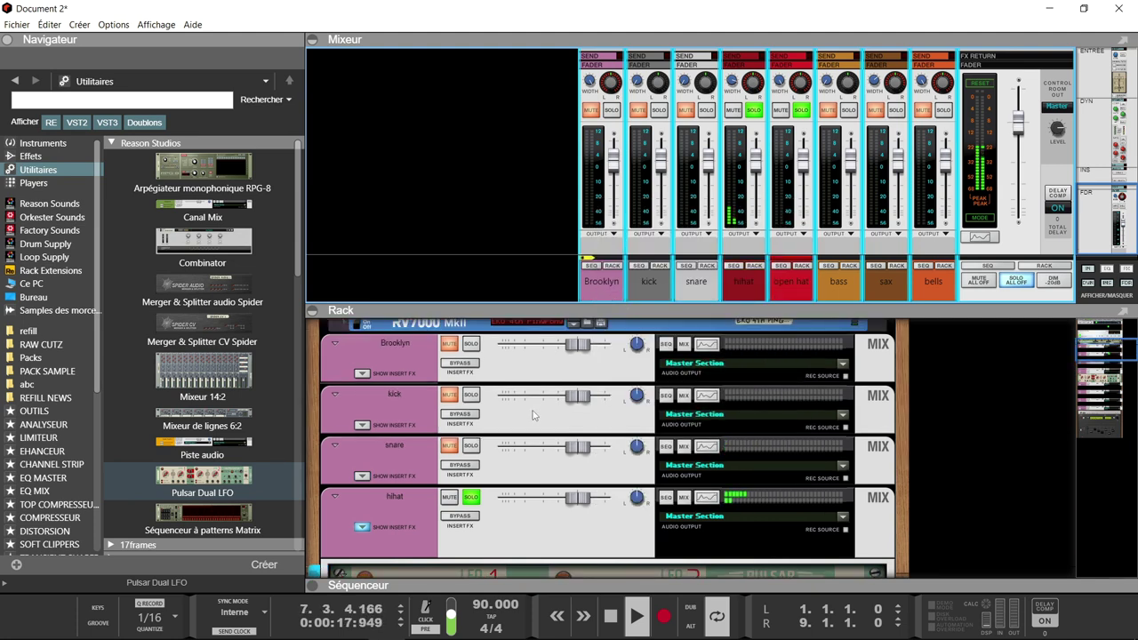
scroll(522, 499, "down", 4)
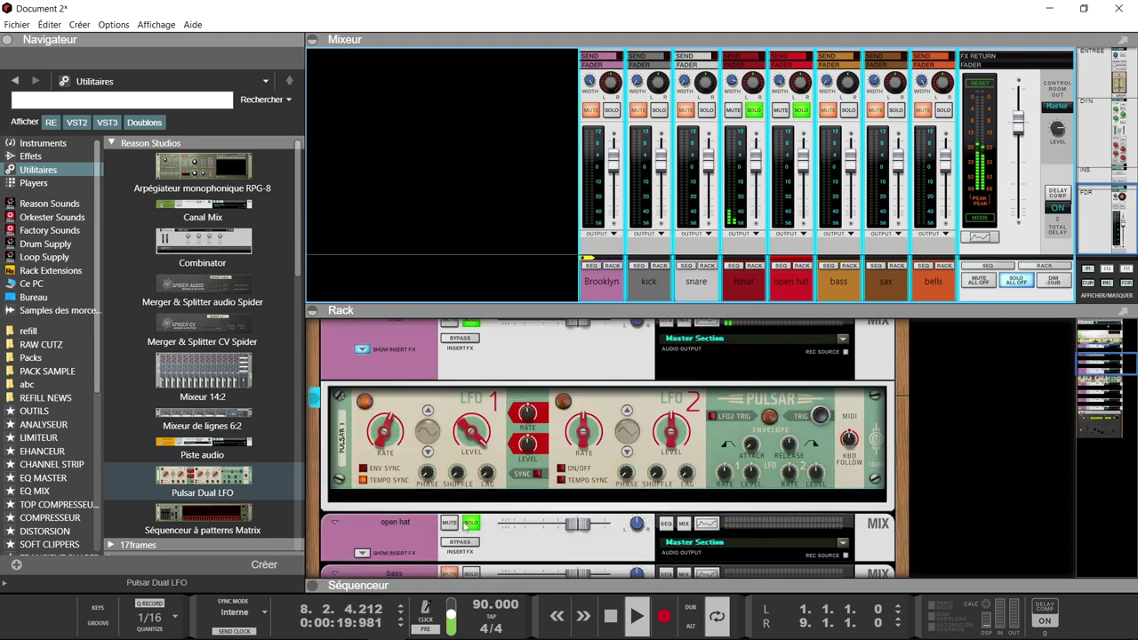
left_click(369, 553)
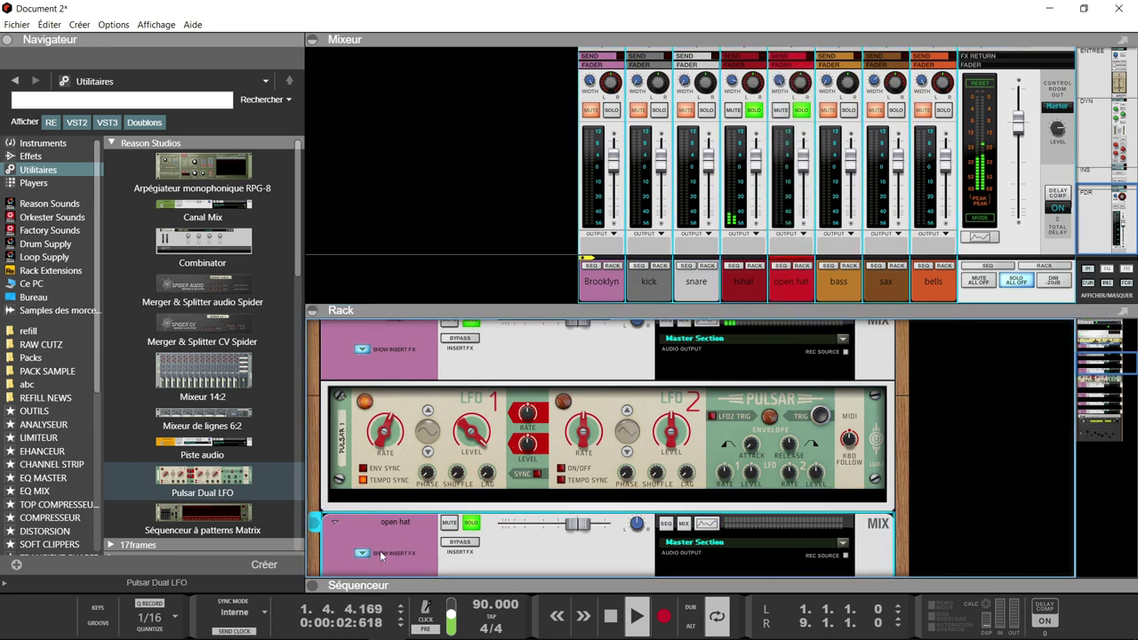
key("Tab")
scroll(448, 535, "down", 1)
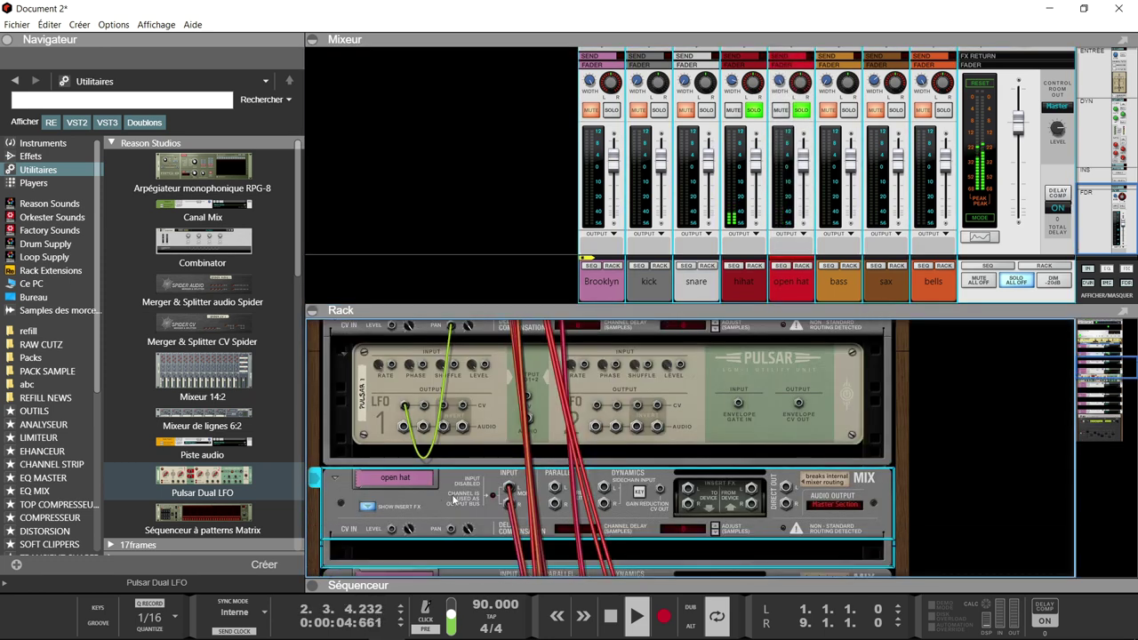
left_click_drag(427, 407, 452, 534)
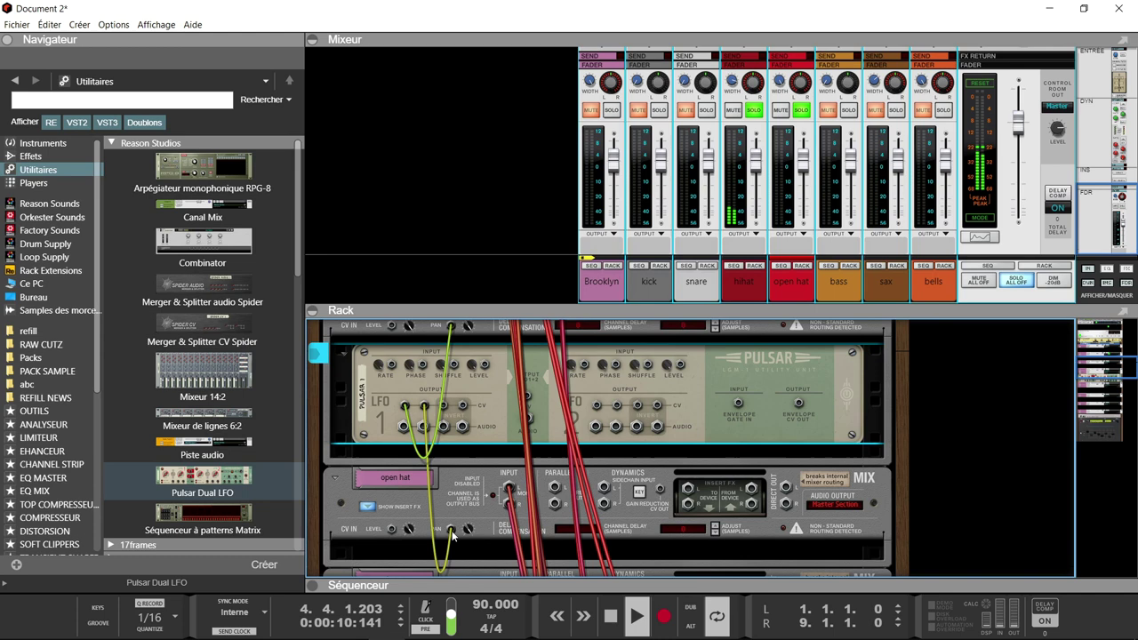
Step: Solo all the selected mixer channels together and clear the channel selection
left_click(706, 110)
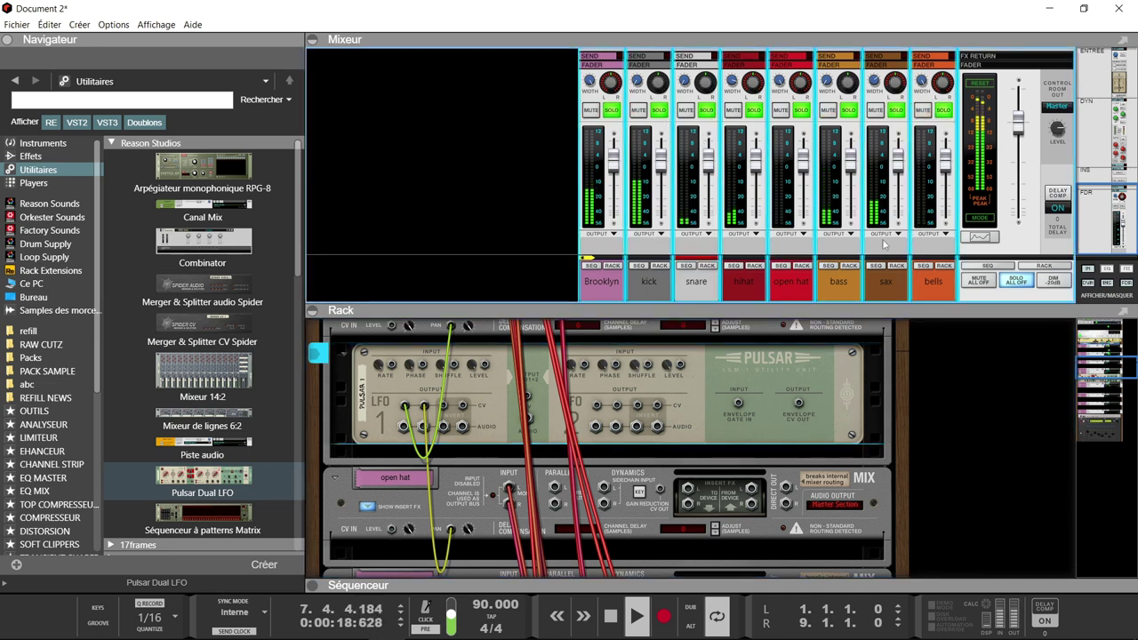
left_click(508, 219)
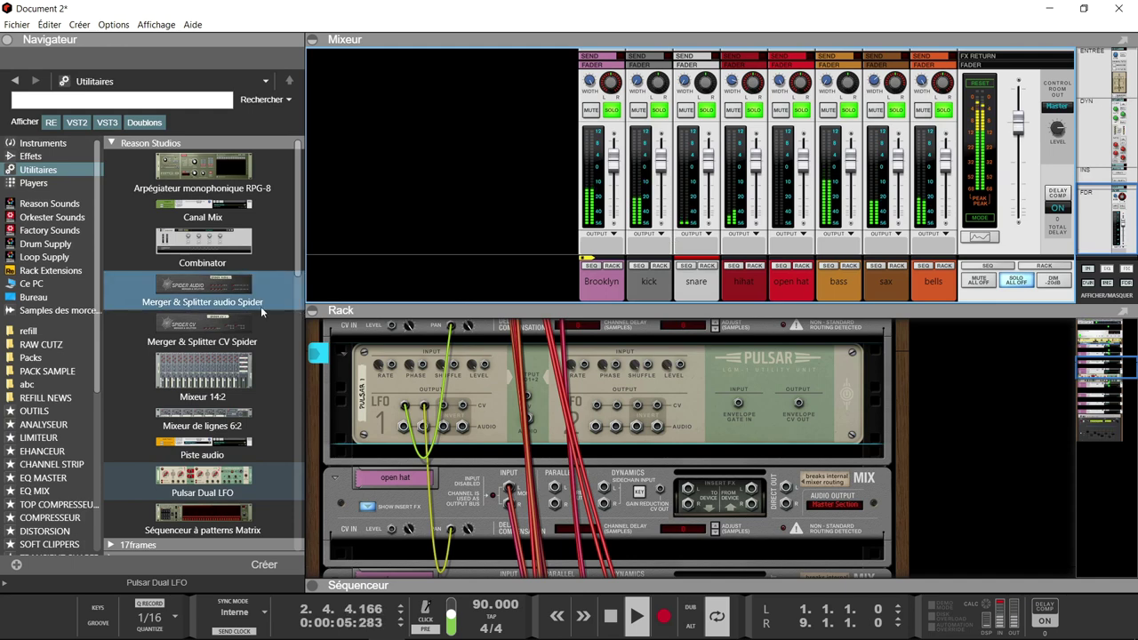
Step: Show only the rack from the front and unfold the RV7000 MkII reverb with its remote programmer
left_click(313, 312)
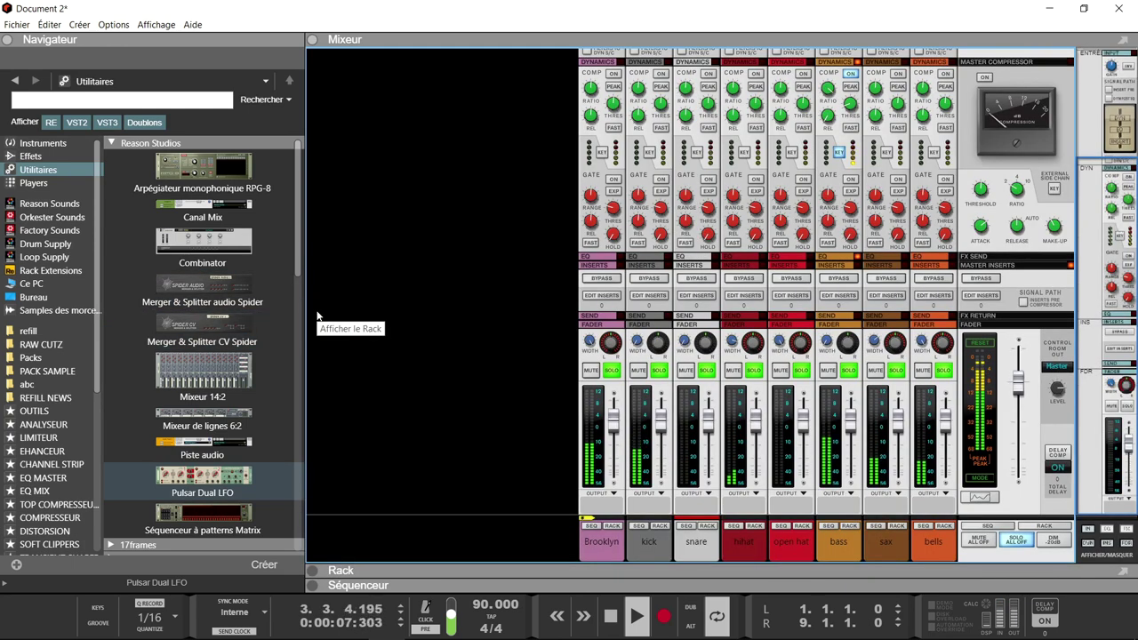
left_click(312, 42)
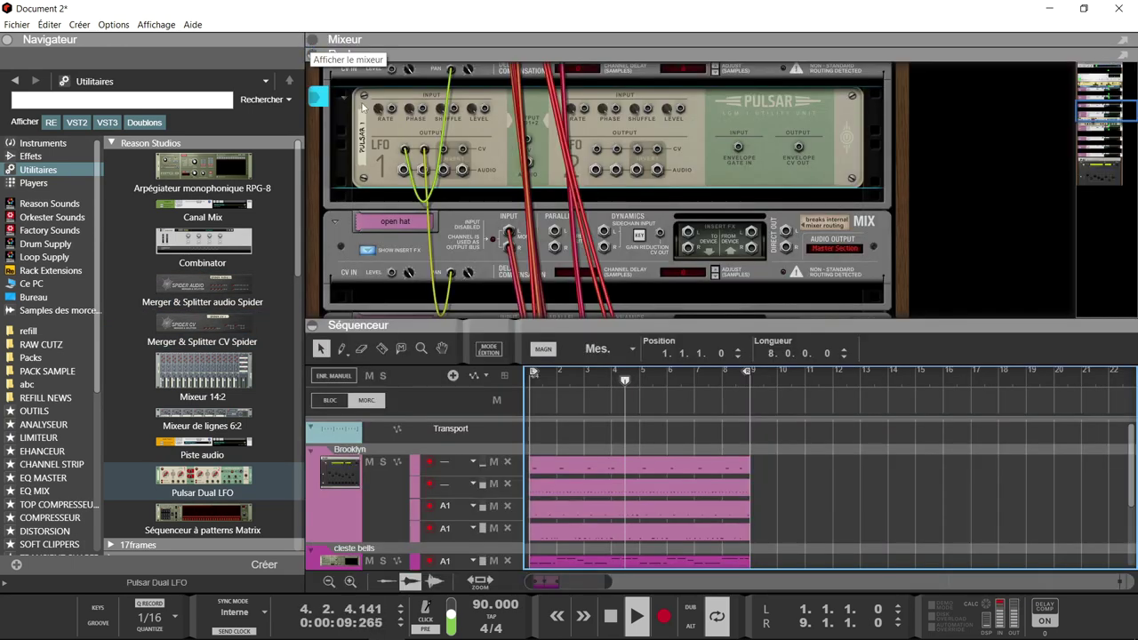
scroll(372, 265, "down", 5)
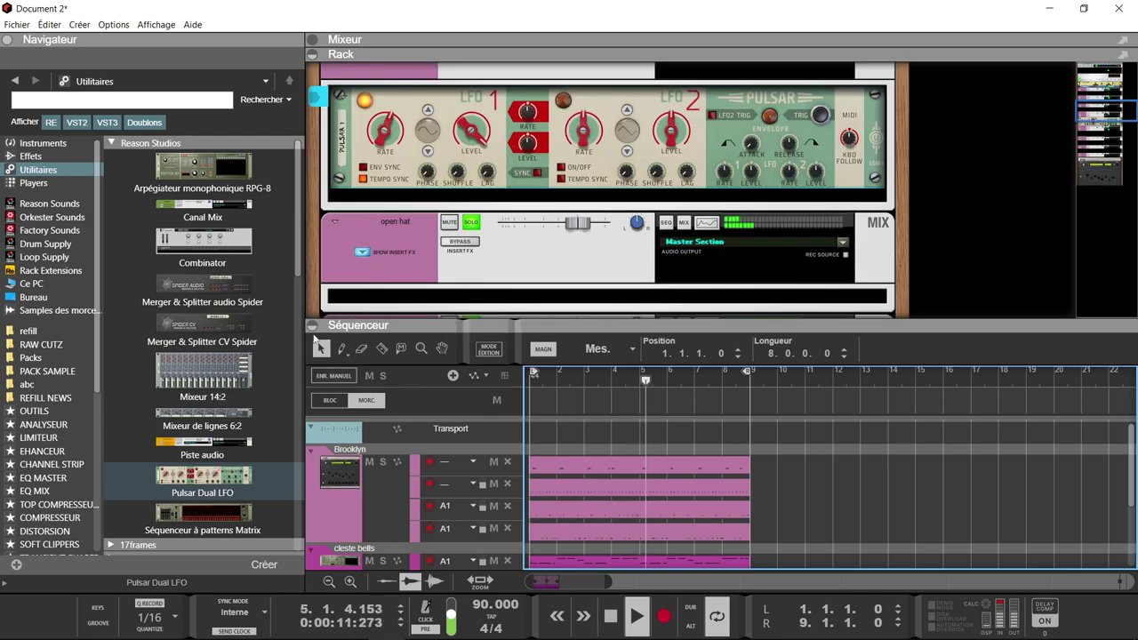
left_click(313, 325)
scroll(518, 372, "up", 5)
scroll(518, 372, "up", 5)
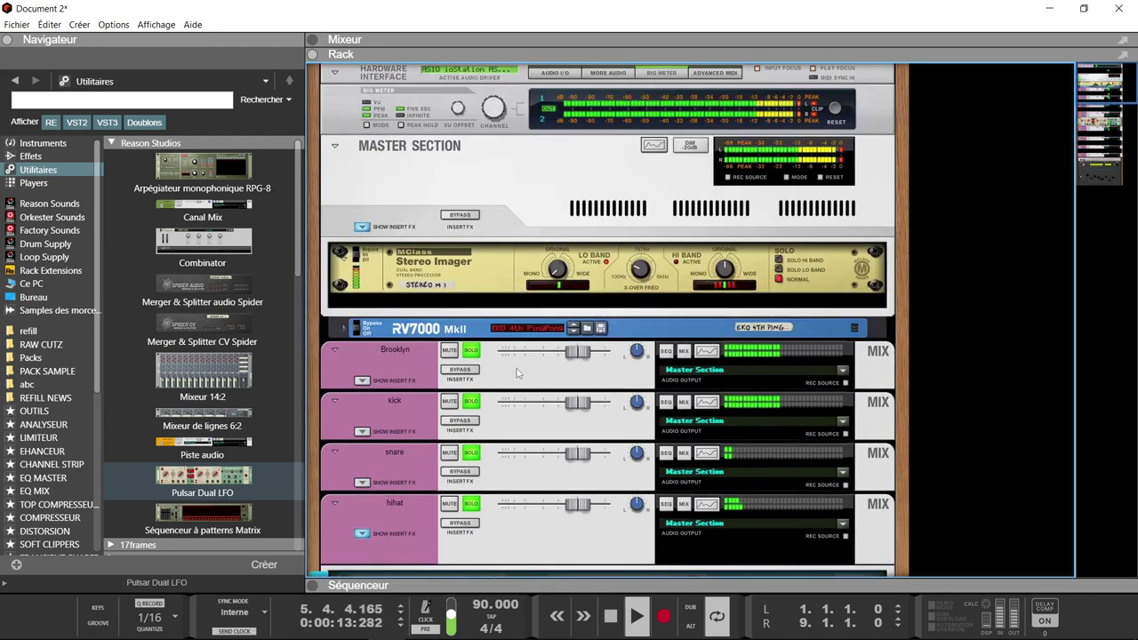
left_click(345, 329)
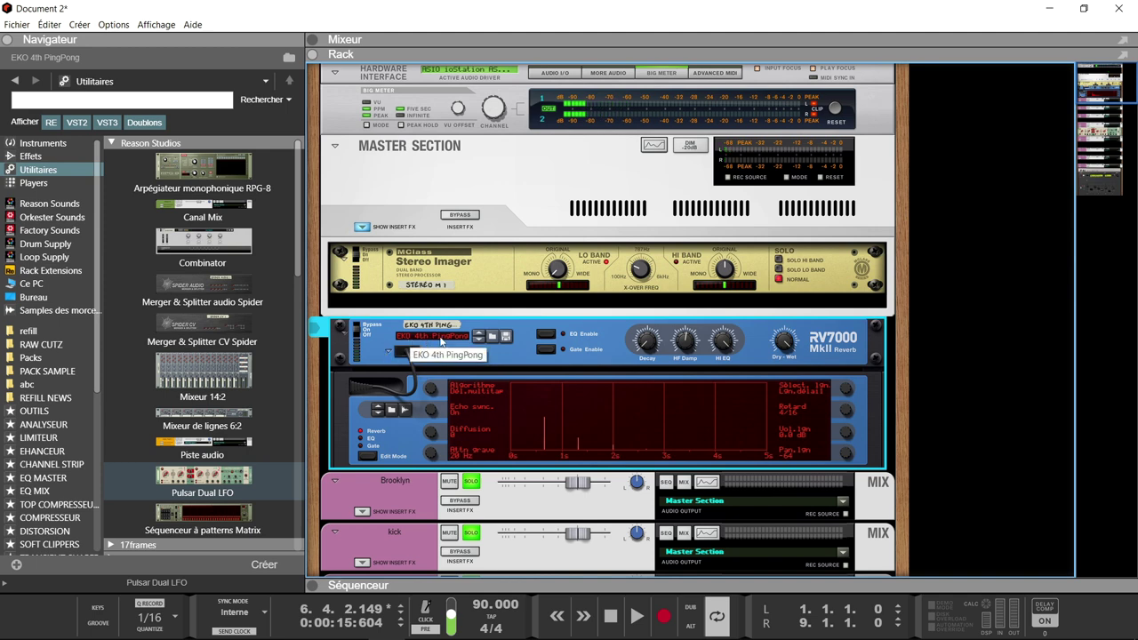
Step: In the RV7000's EQ edit mode, set the low band to -17.4 dB at 1000 Hz and the parametric band to 18.0 dB at 2692 Hz
left_click(363, 456)
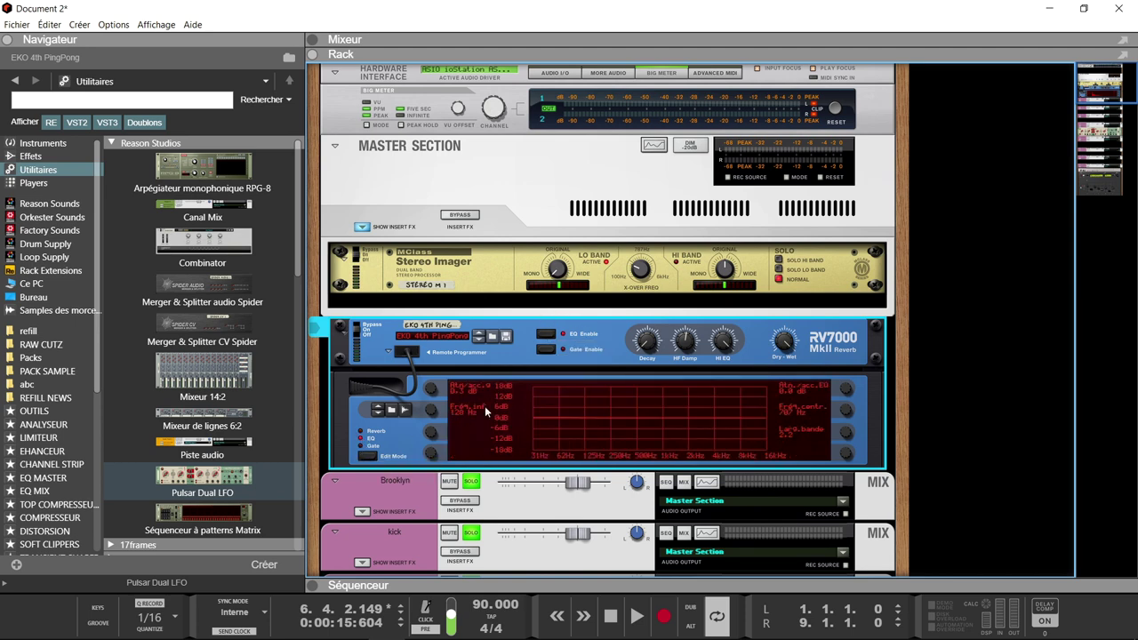
left_click_drag(433, 392, 418, 467)
left_click_drag(435, 411, 442, 356)
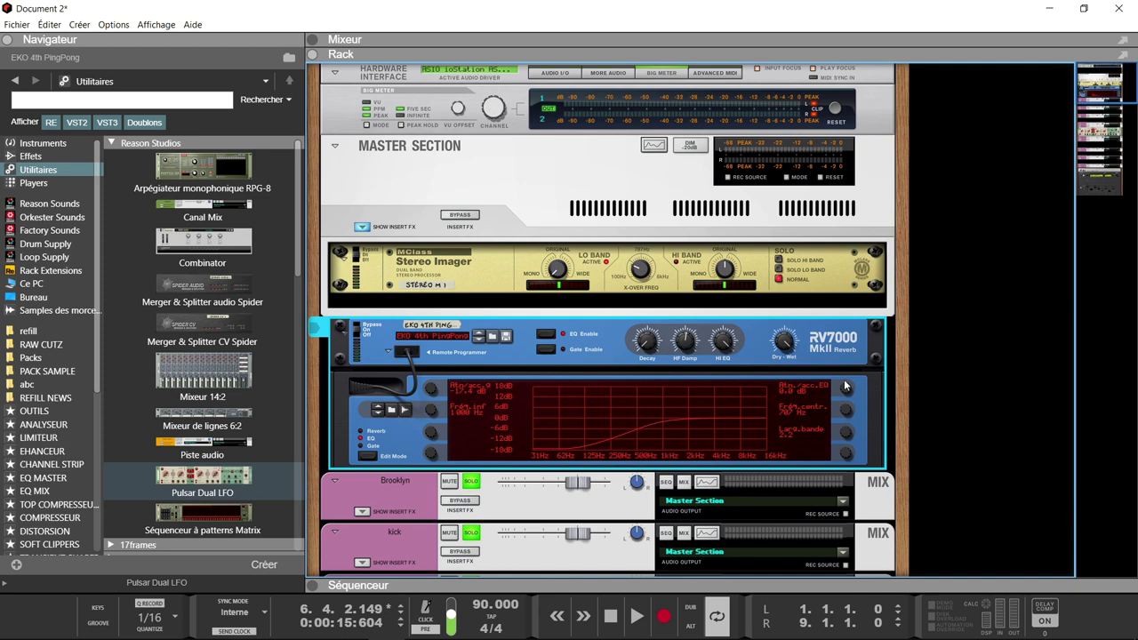
left_click_drag(845, 388, 845, 359)
left_click_drag(844, 411, 844, 467)
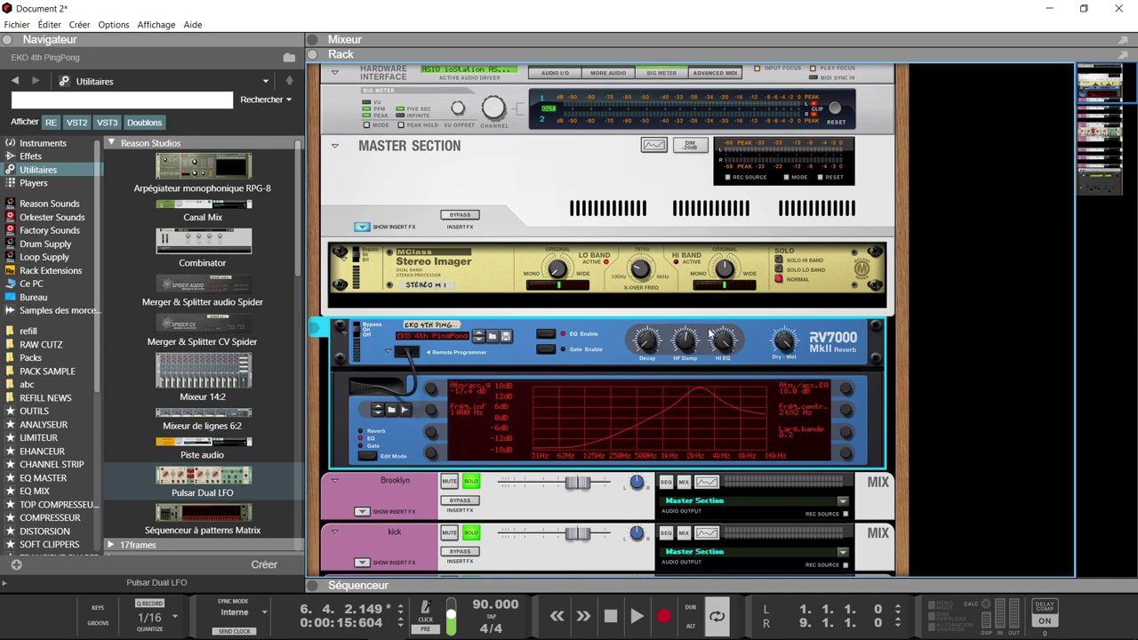
Step: Show the mixer's send section, enable effect send 1 on the bells channel and adjust its send level during playback
key("F5")
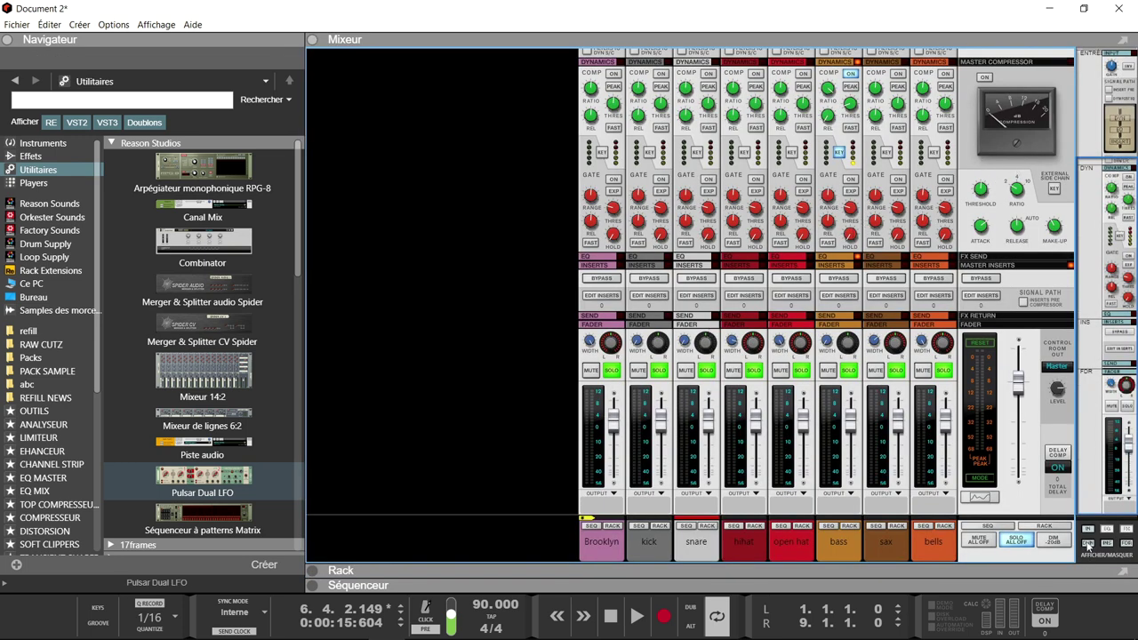
left_click(1126, 530)
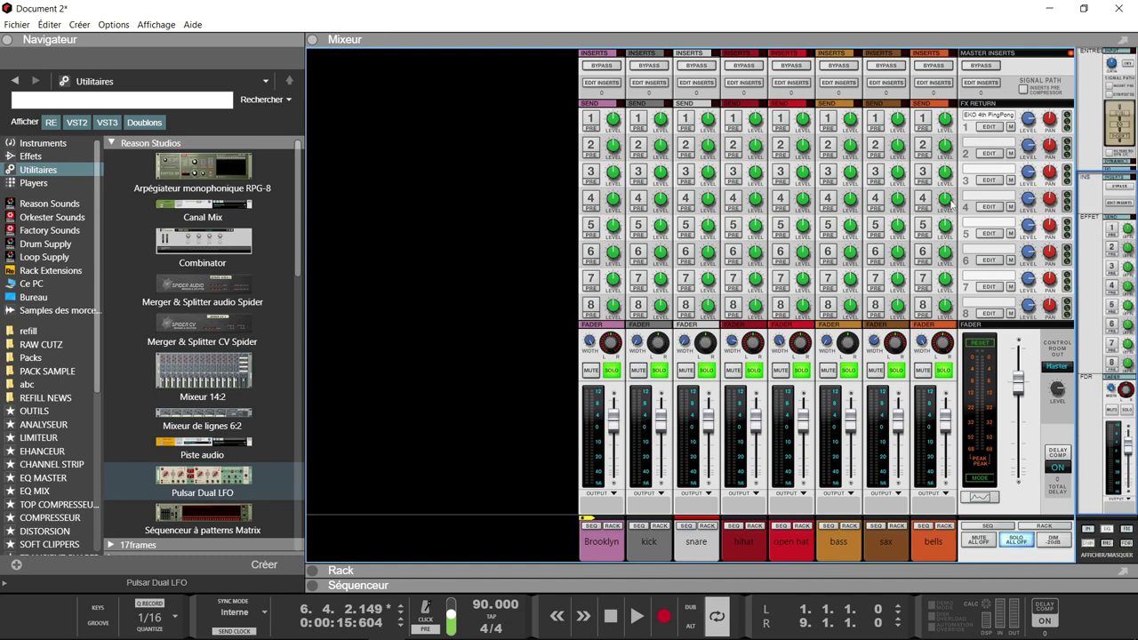
left_click(923, 122)
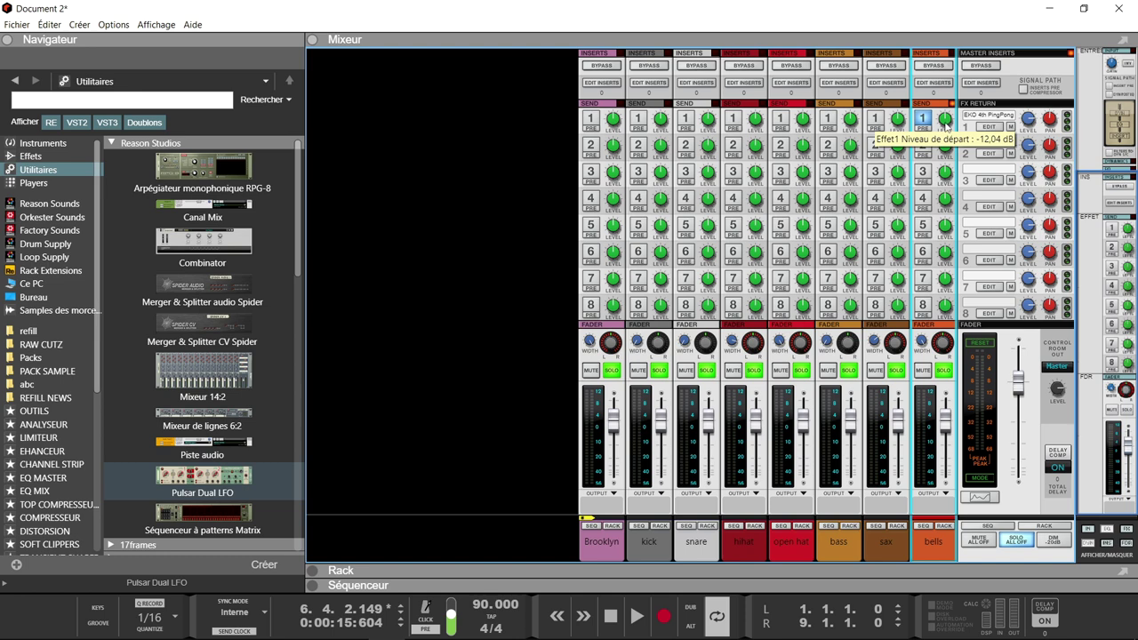
key("space")
scroll(945, 125, "up", 1)
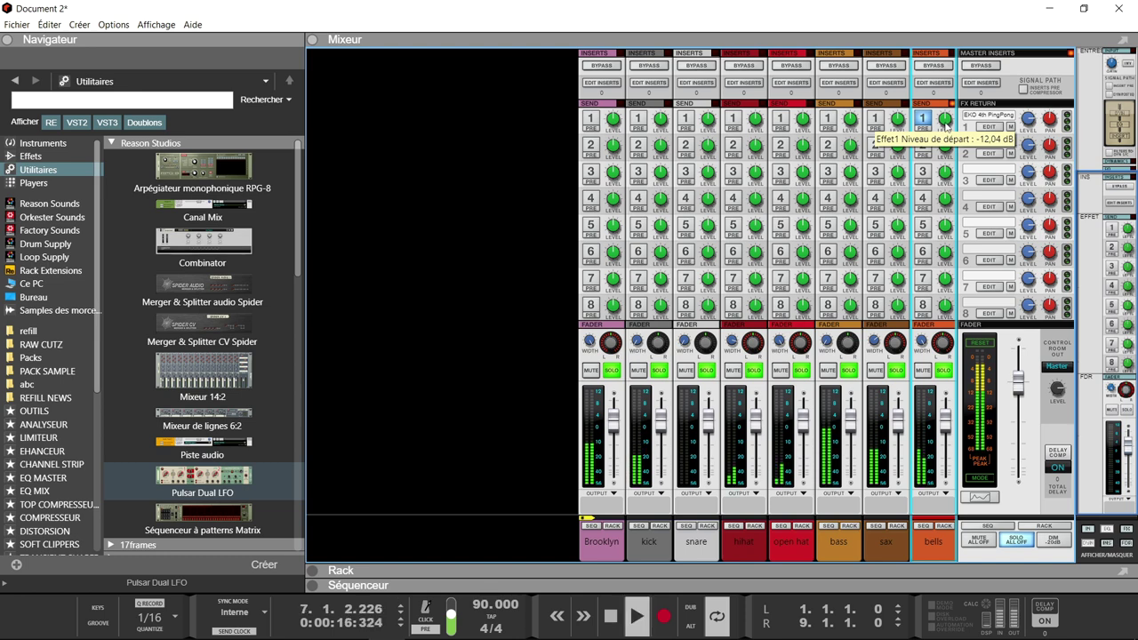
scroll(945, 123, "up", 8)
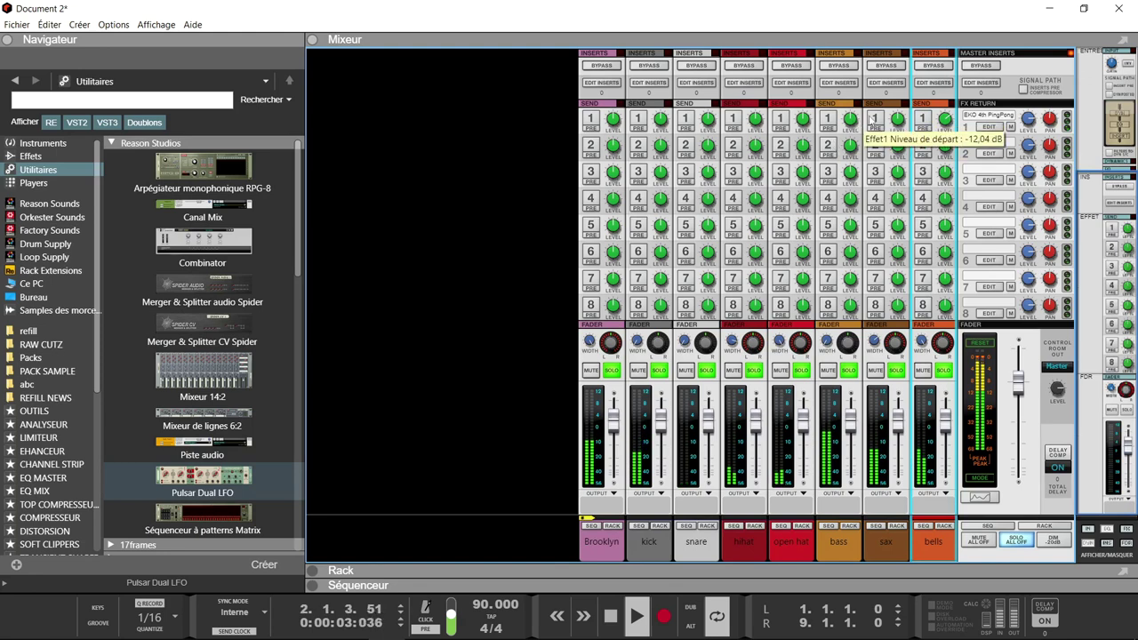
Step: Enable effect send 1 on the sax channel, adjust its send level while listening, and stop playback
left_click(874, 121)
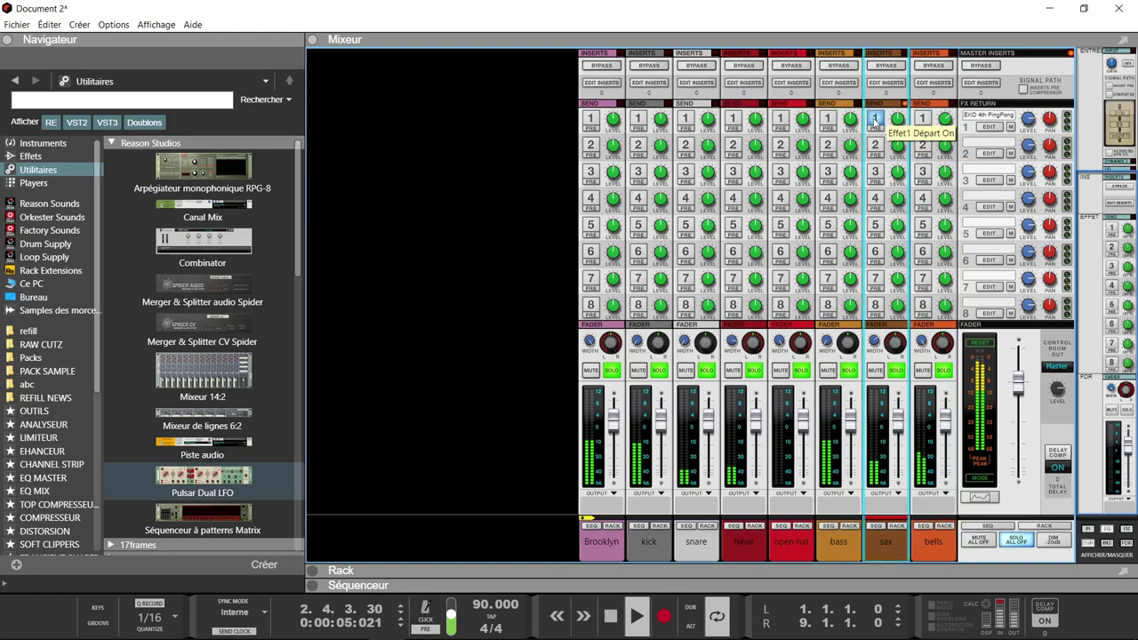
left_click_drag(893, 127, 894, 124)
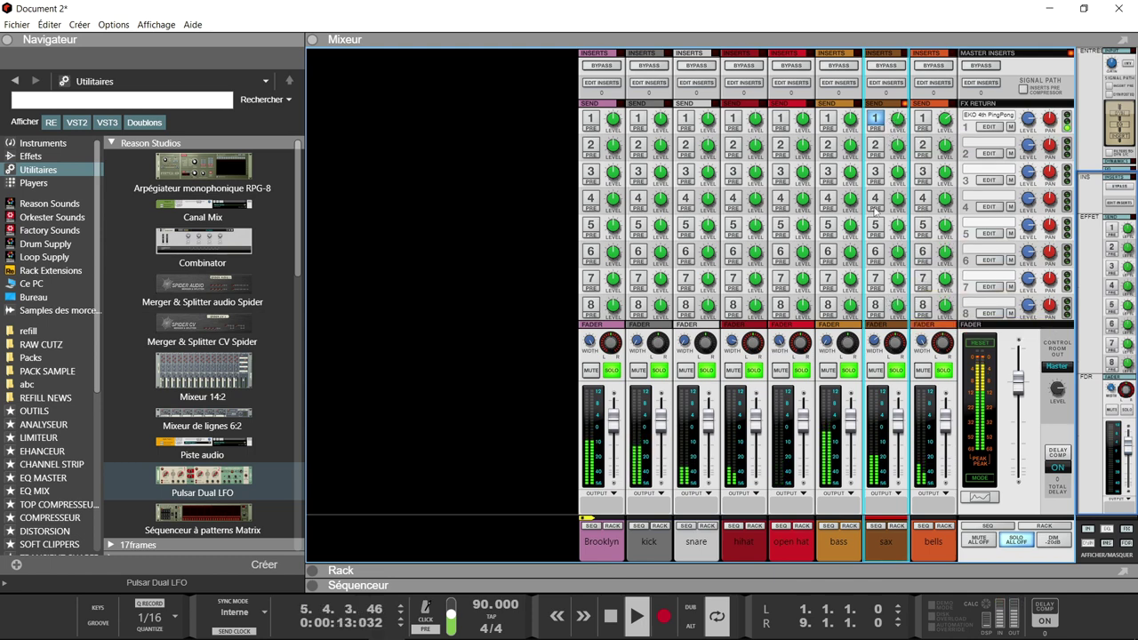
scroll(889, 227, "up", 4)
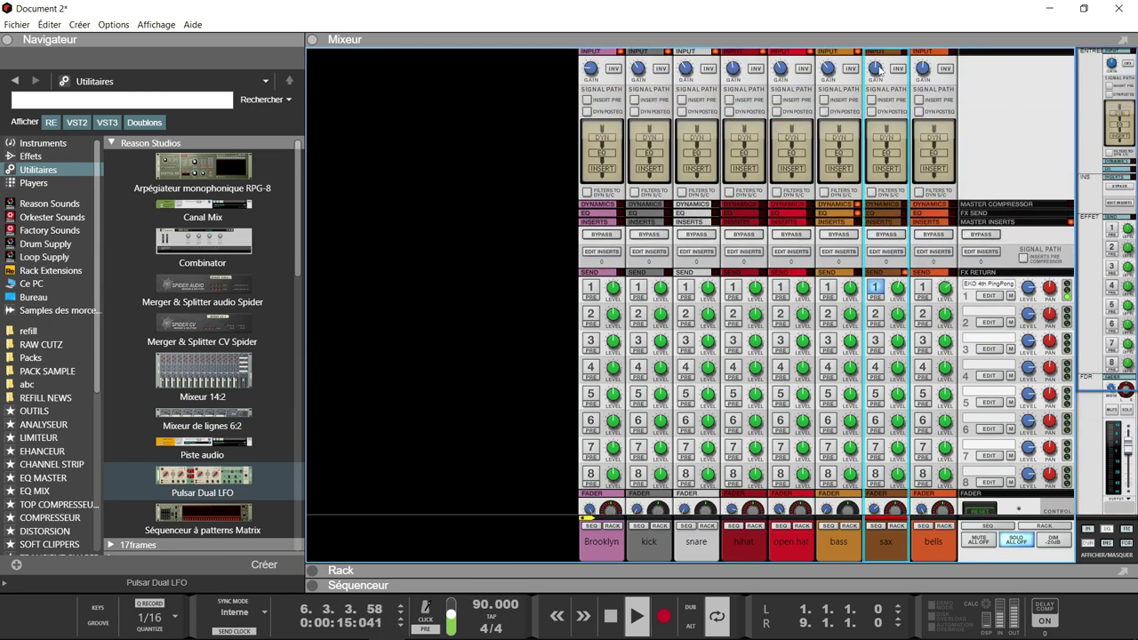
scroll(876, 78, "down", 2)
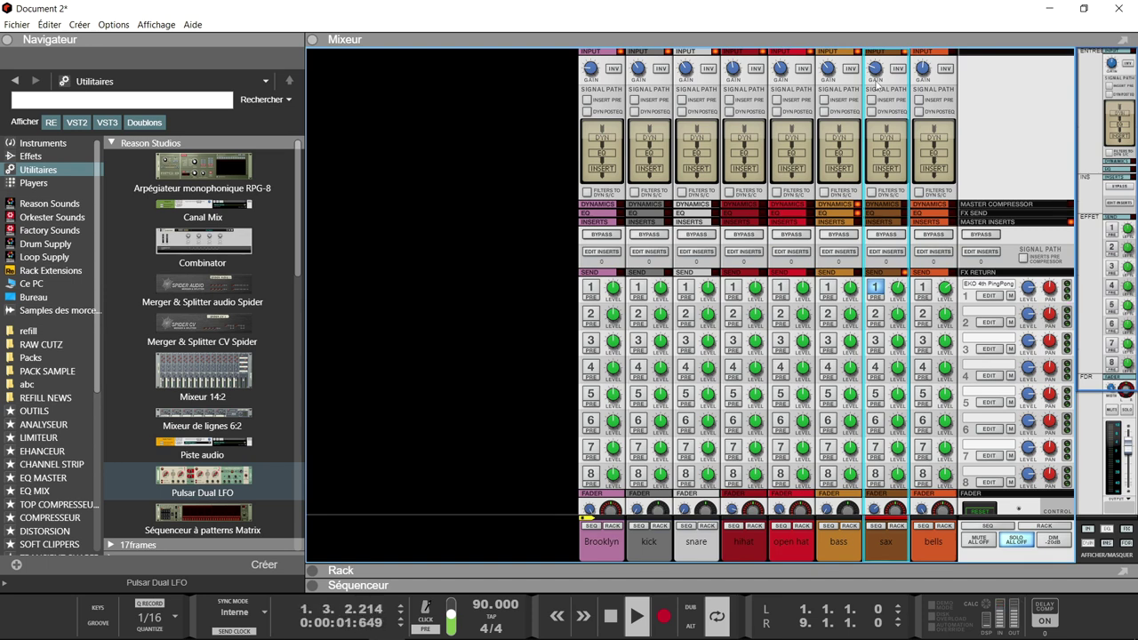
scroll(883, 133, "down", 2)
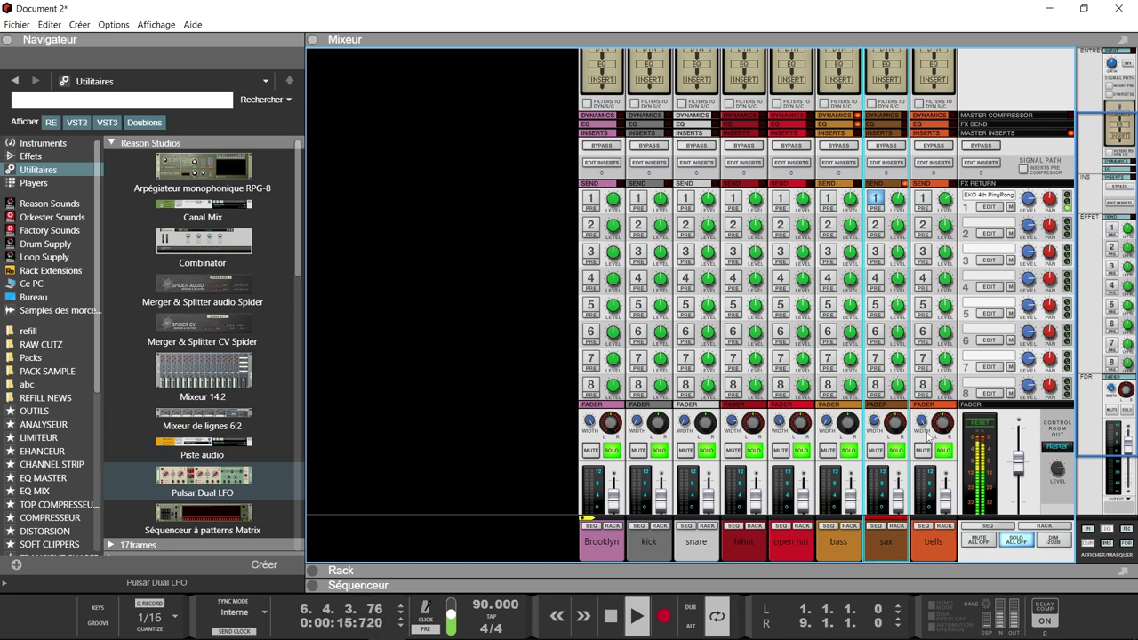
key("space")
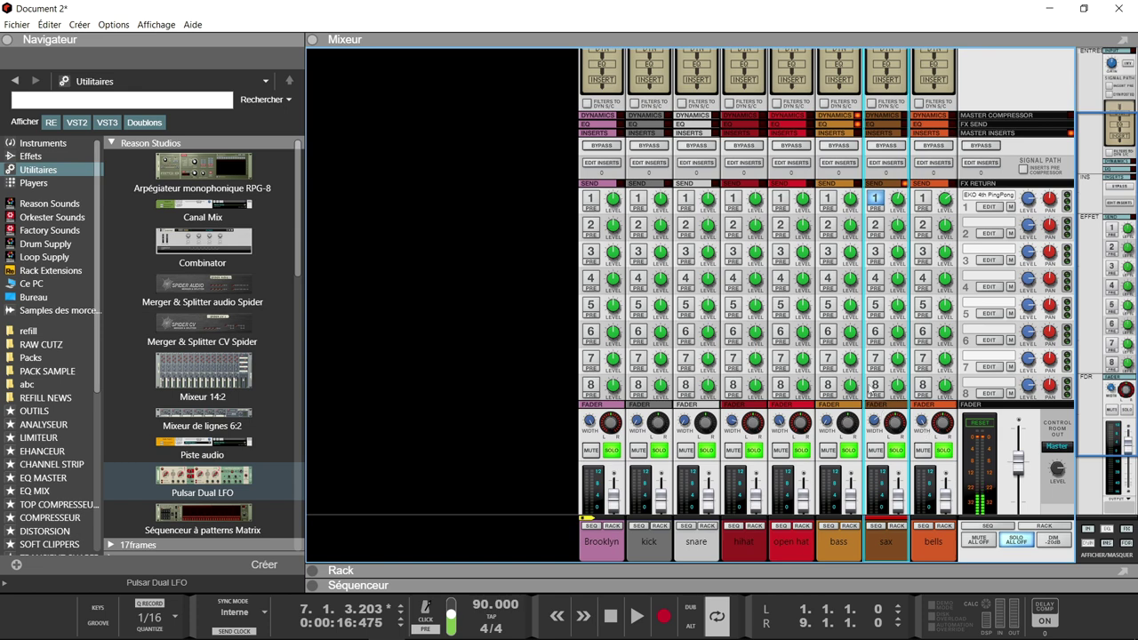
Step: Show only the rack and examine the RX 1200's rear CV inputs, arpeggiator cables and channel outputs before returning to the front
left_click(312, 39)
scroll(389, 233, "down", 5)
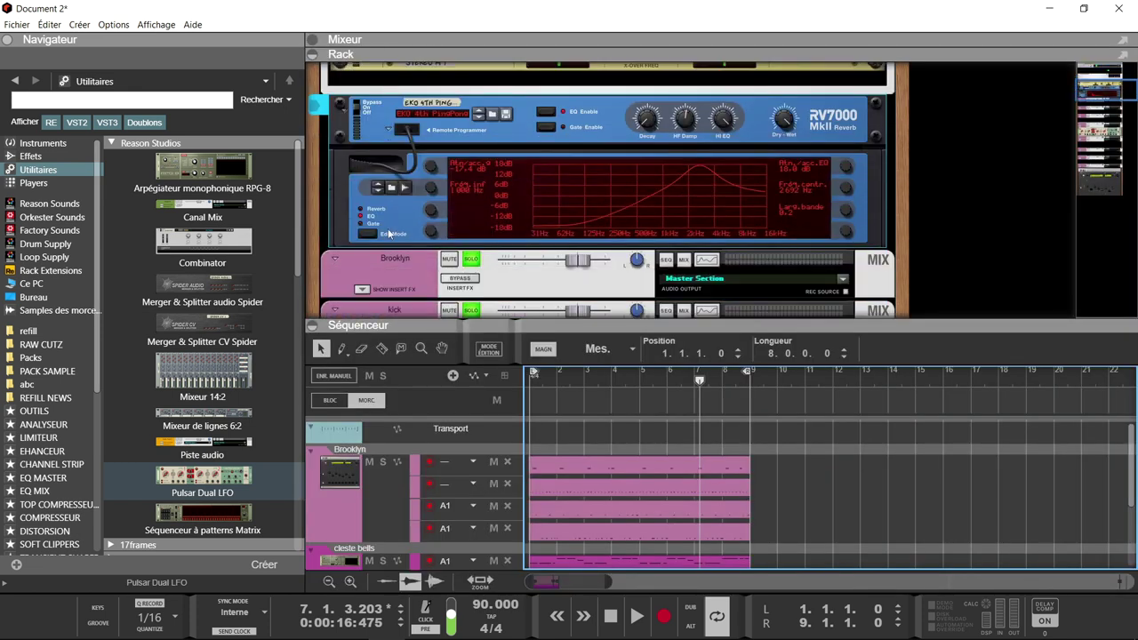
left_click(317, 329)
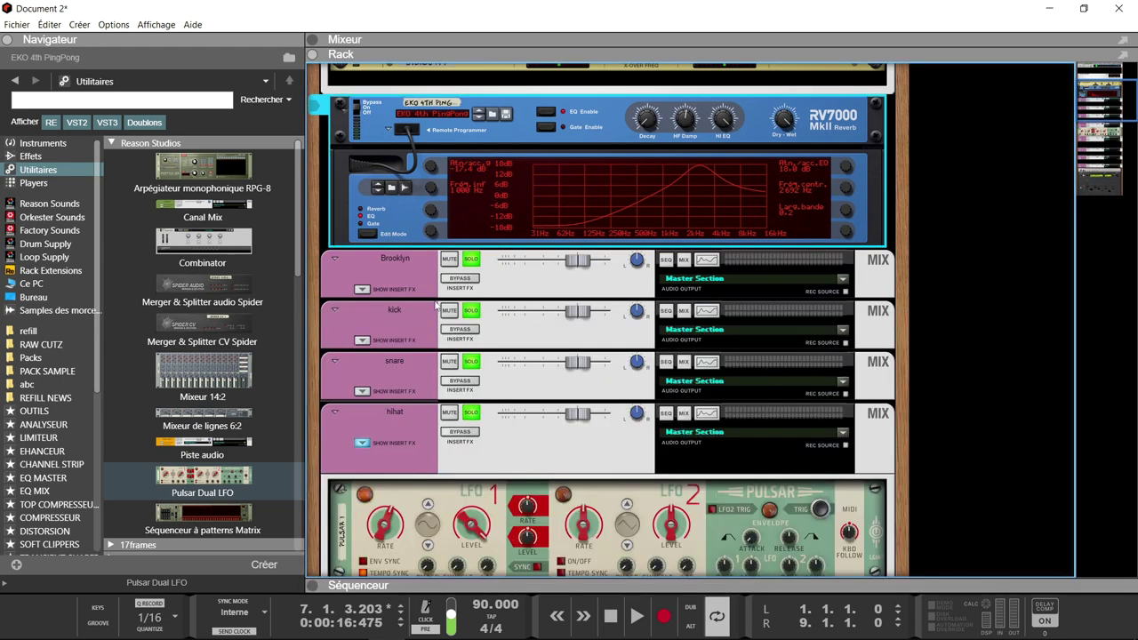
scroll(426, 355, "down", 3)
scroll(427, 353, "down", 10)
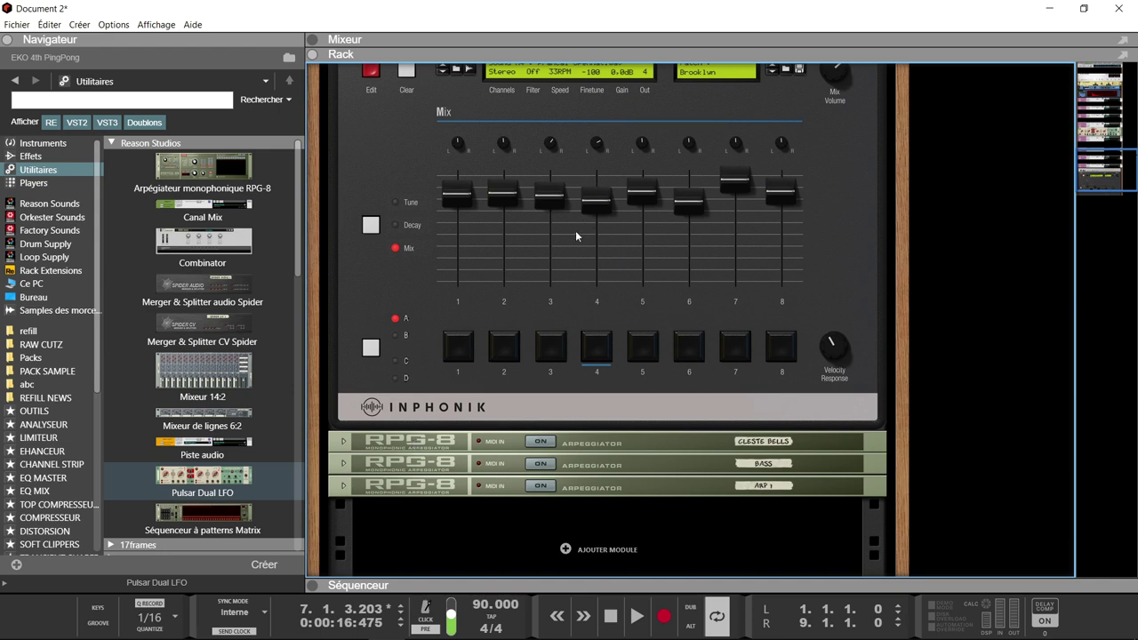
key("Tab")
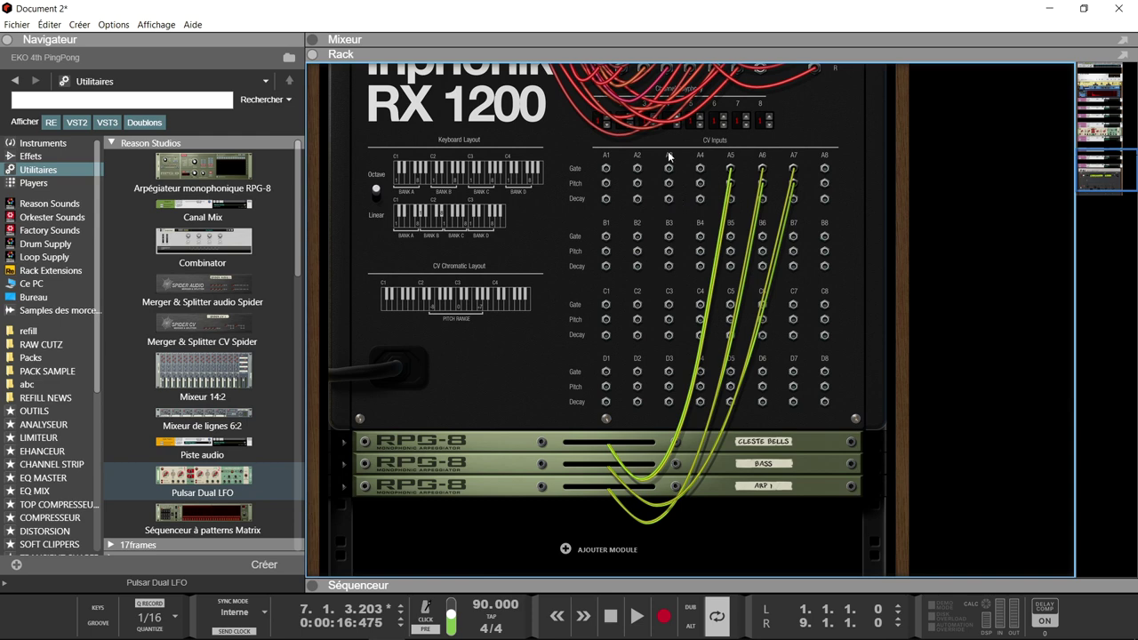
scroll(669, 157, "up", 5)
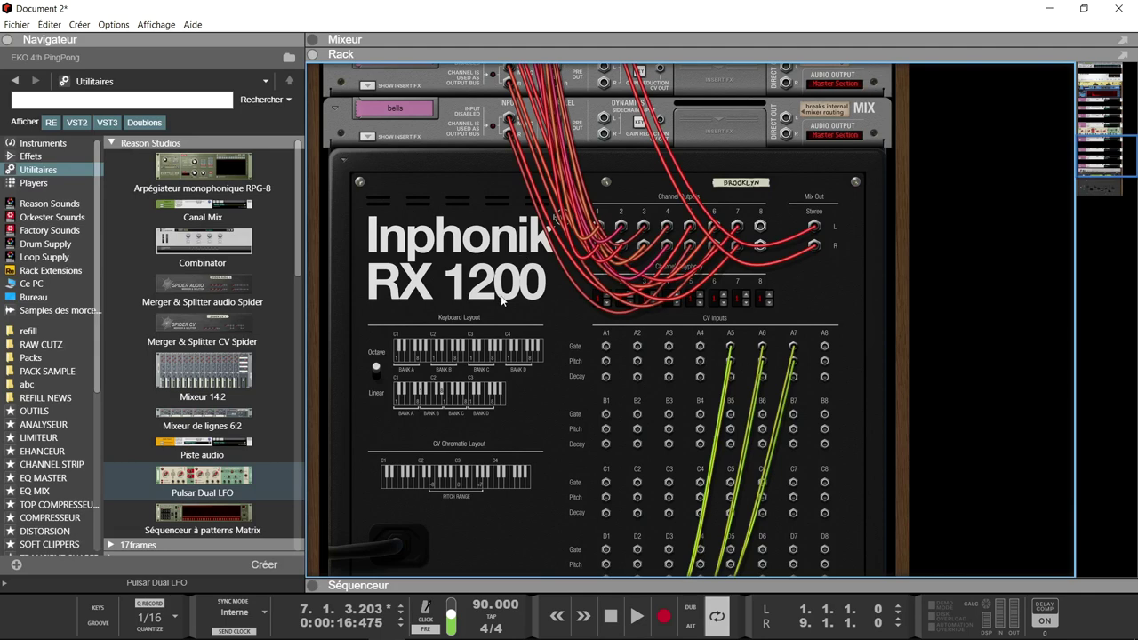
left_click(262, 474)
key("Tab")
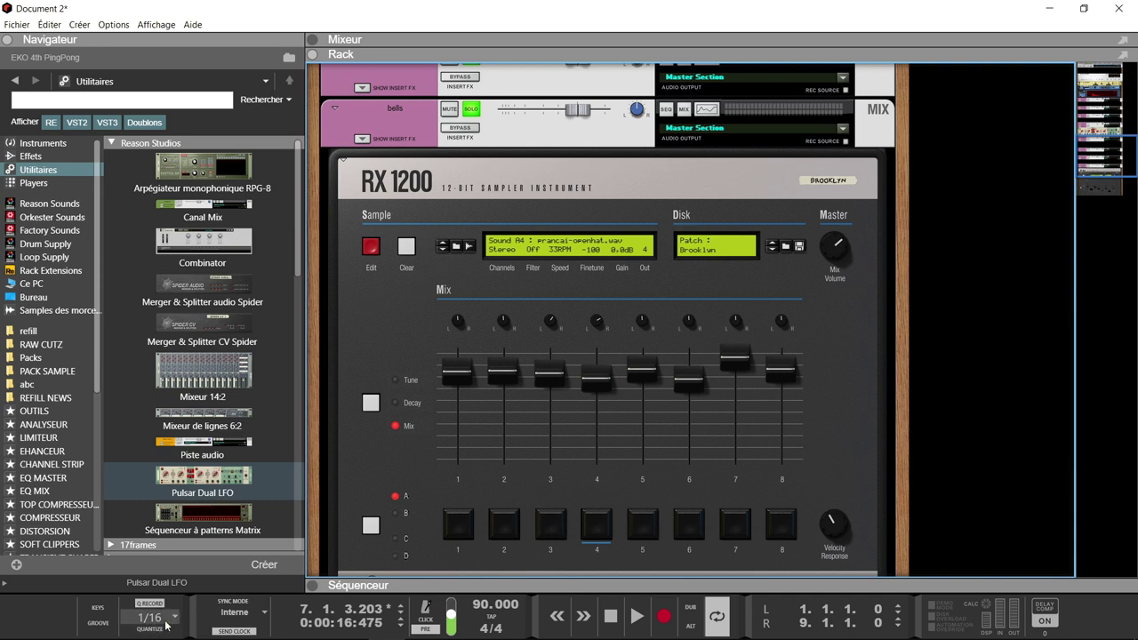
Step: Display the ReGroove Mixer and browse the MPC-60 groove patches for channel A1
left_click(96, 624)
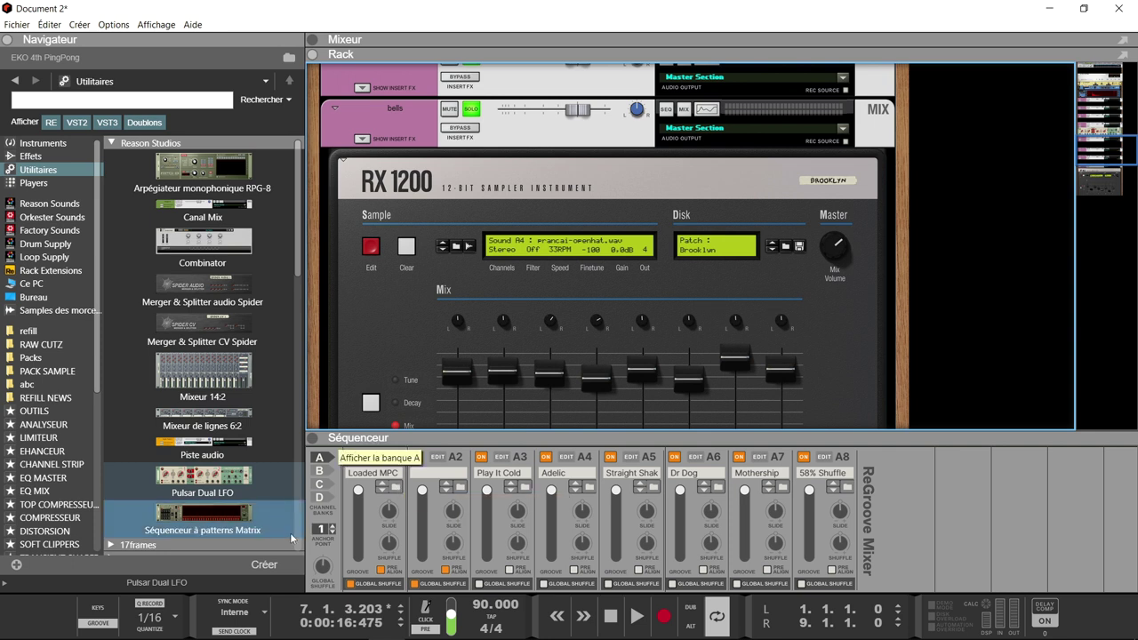
left_click(394, 488)
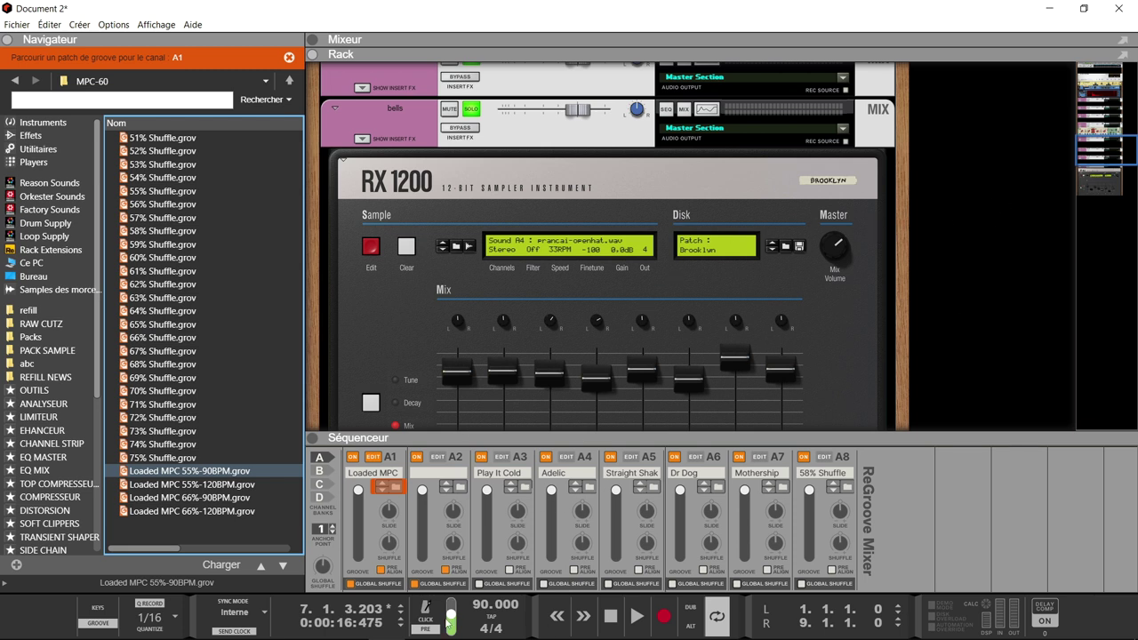
Step: Turn off solo on all mixer channels and close the ReGroove Mixer
scroll(466, 182, "up", 5)
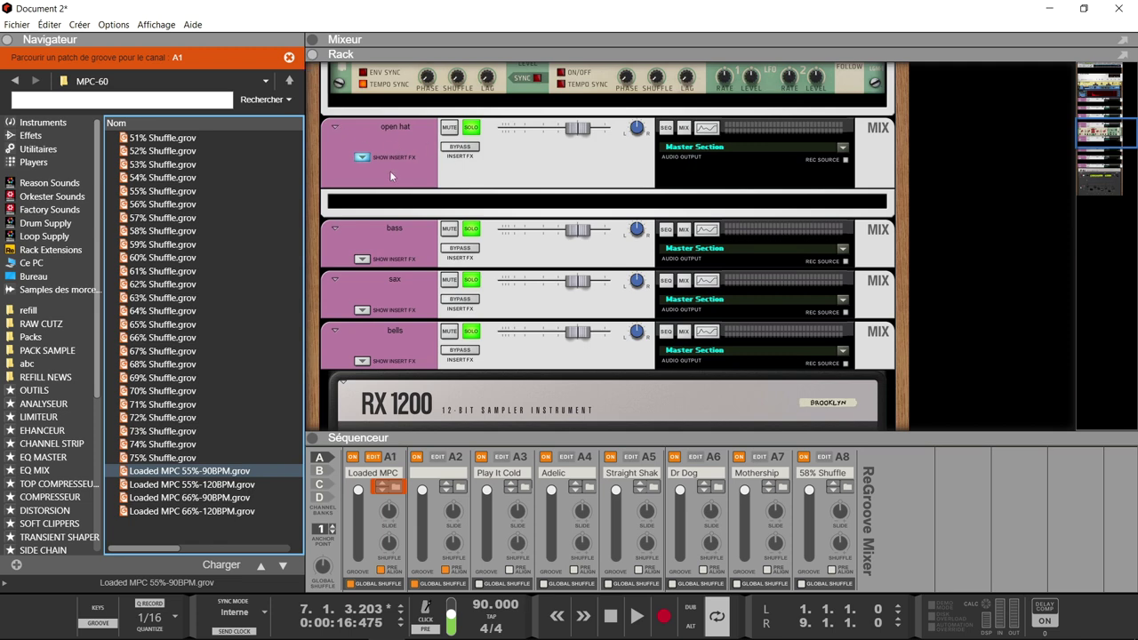
left_click(314, 40)
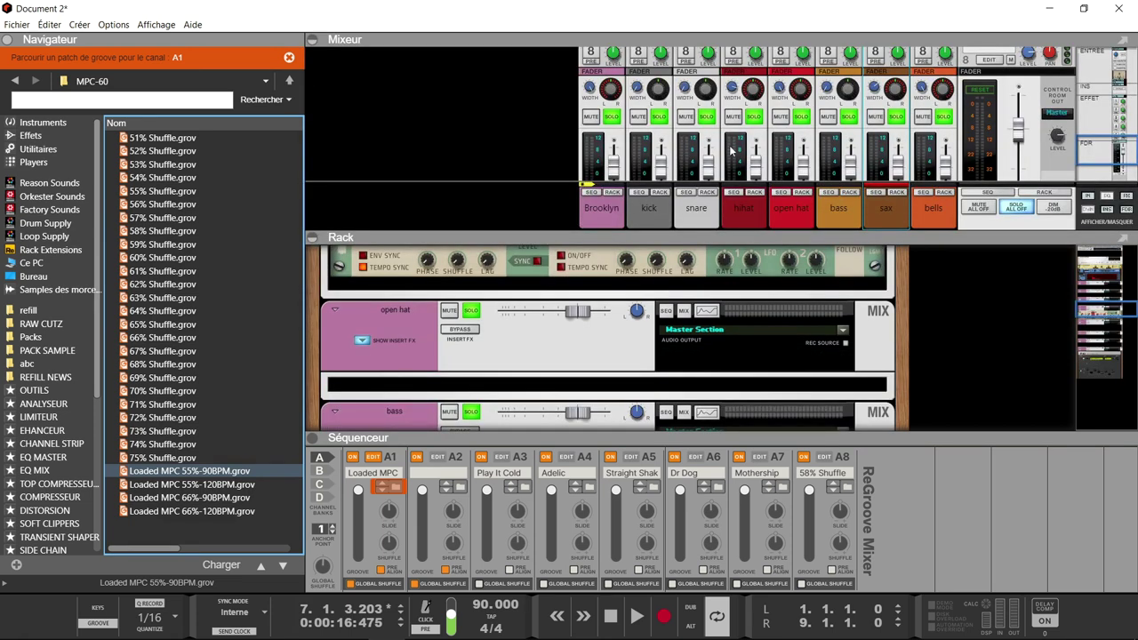
left_click(1029, 209)
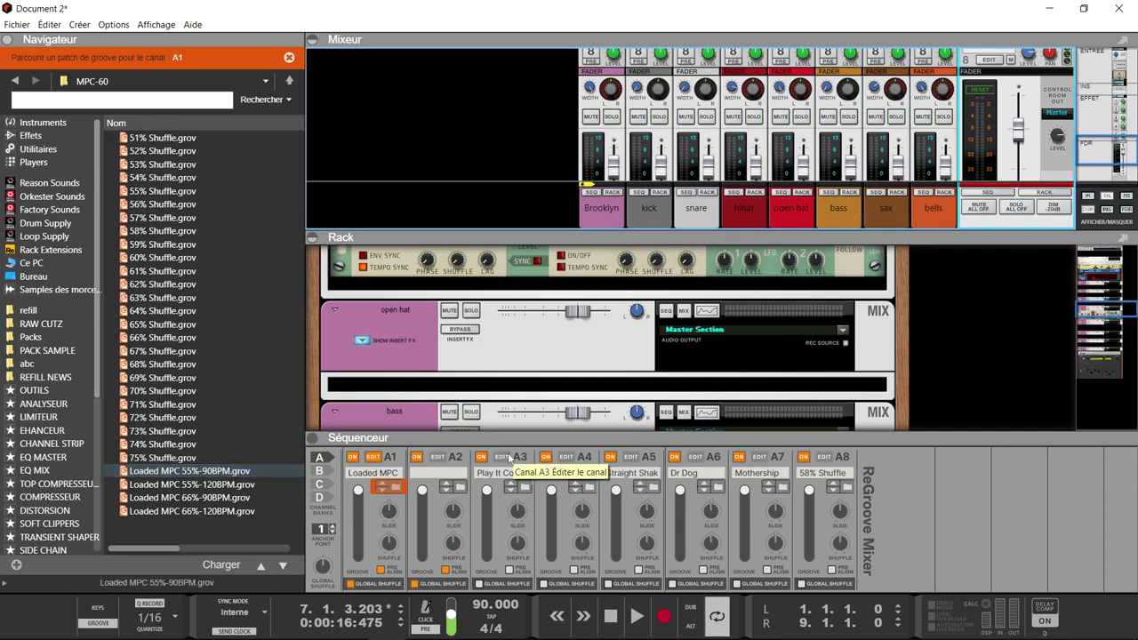
left_click(98, 622)
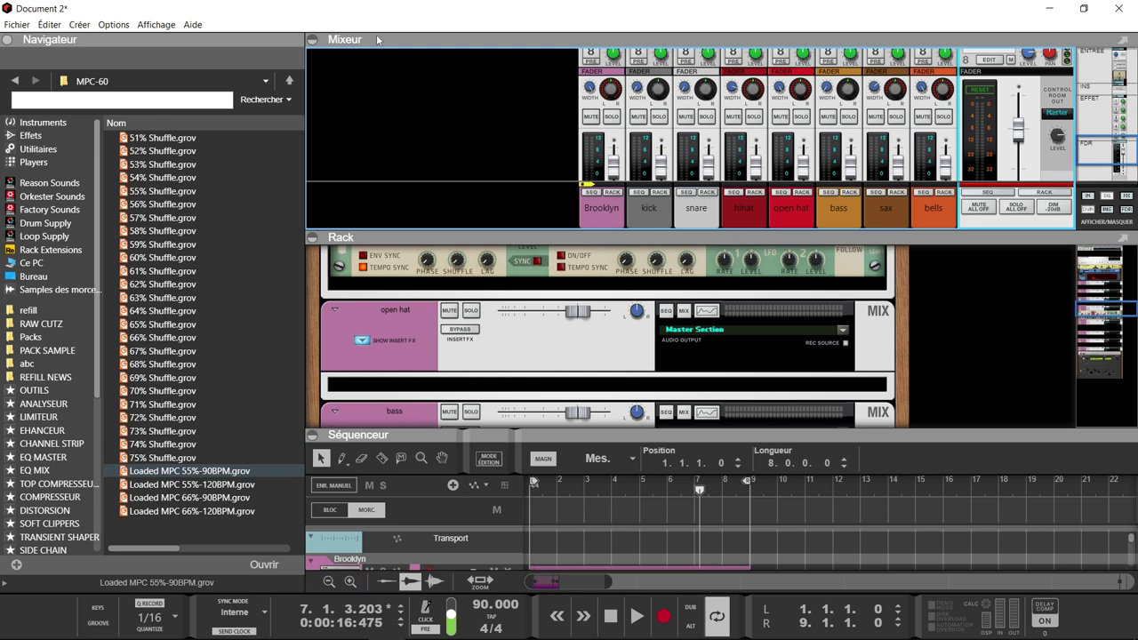
Step: Hide the mixer, play the full unsoloed loop to check the mix, and stop playback
left_click(312, 40)
key("KP_0")
key("space")
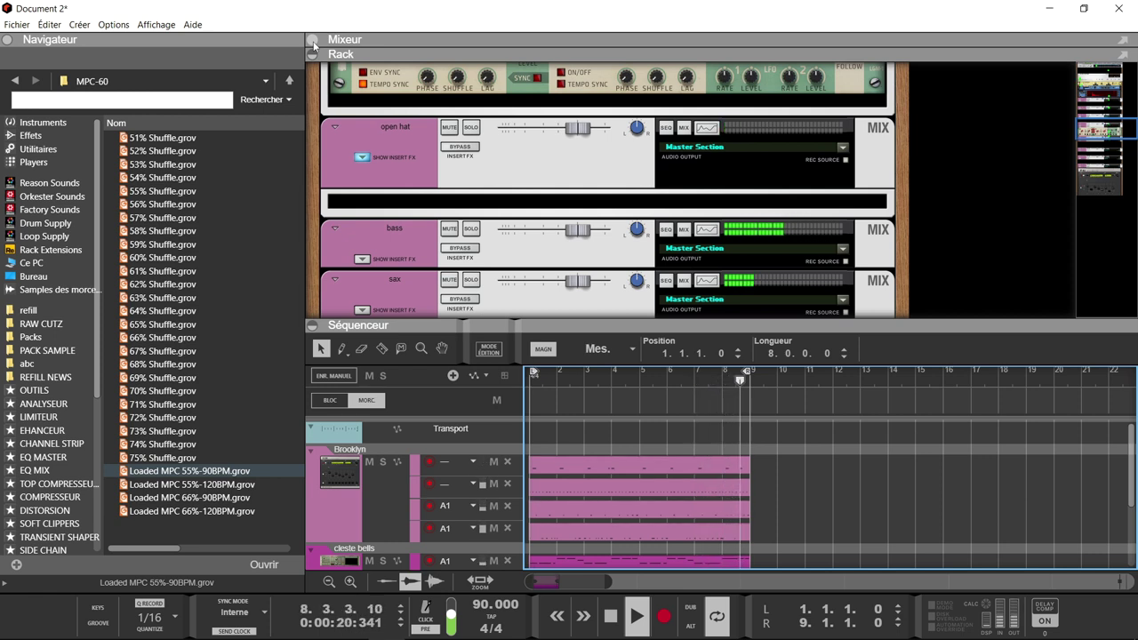
key("space")
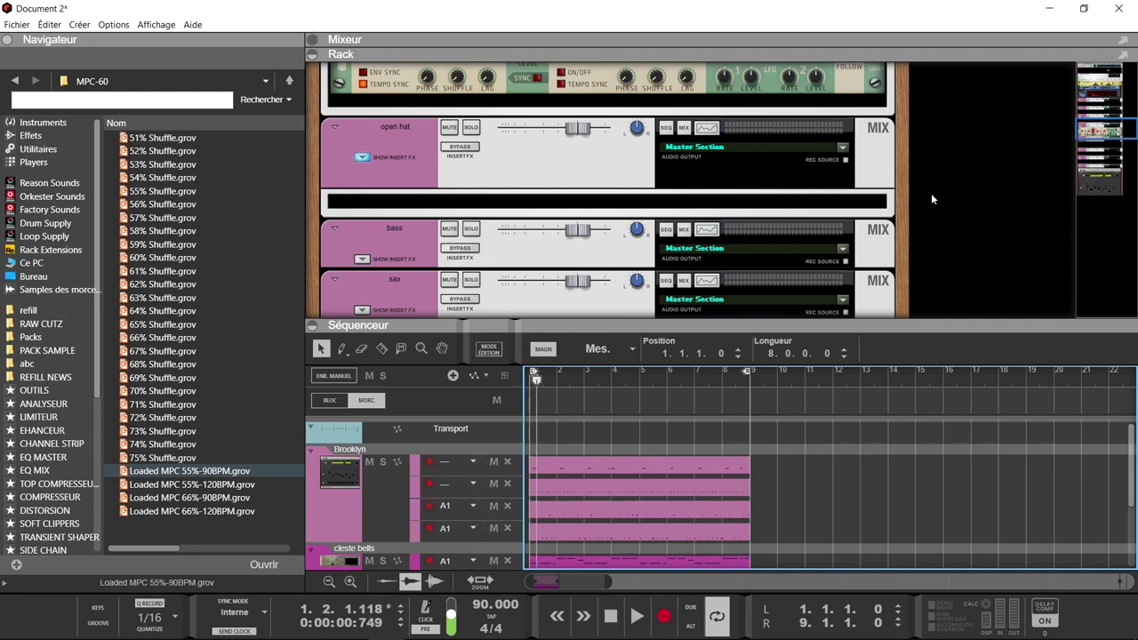
Step: Look through the rack devices and show only the rack with the RX 1200's front panel in view
scroll(938, 219, "up", 15)
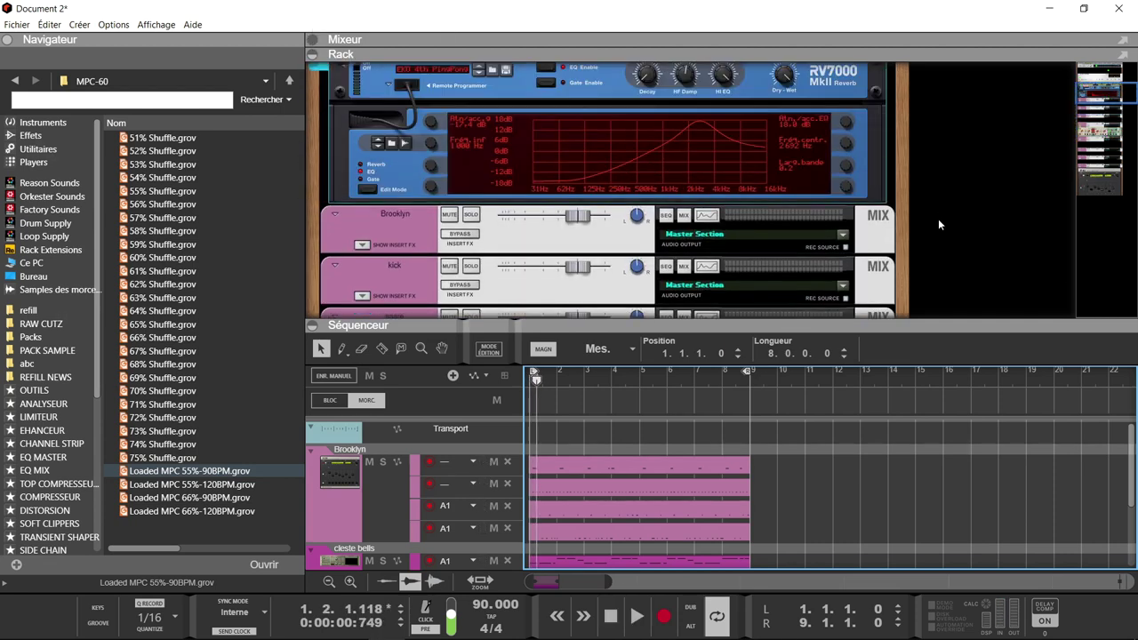
scroll(938, 218, "down", 10)
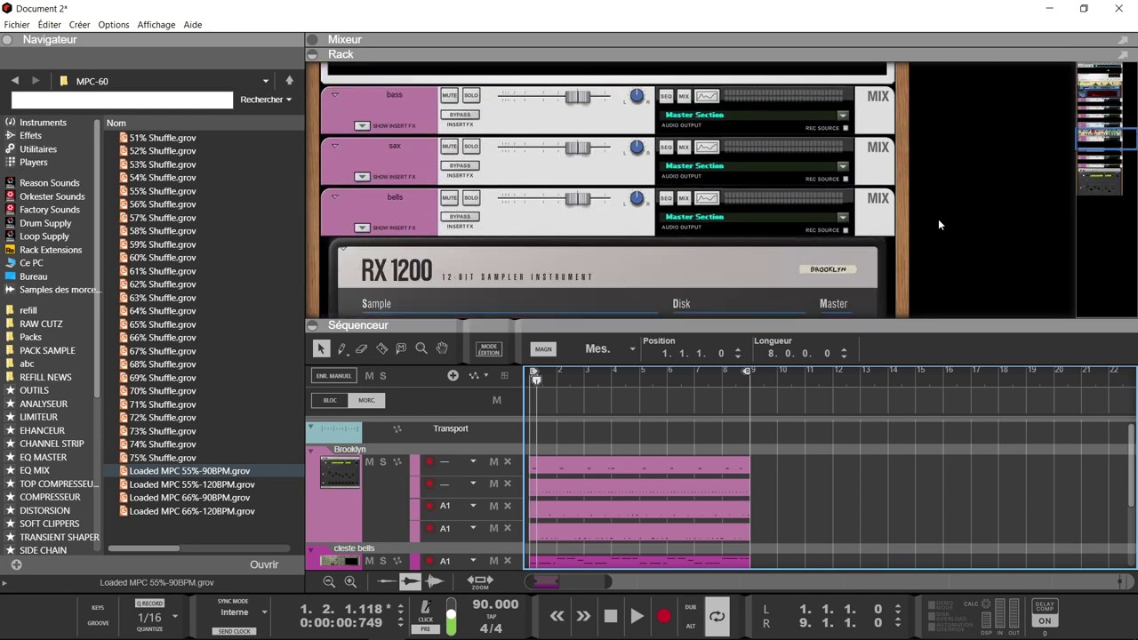
left_click(312, 324)
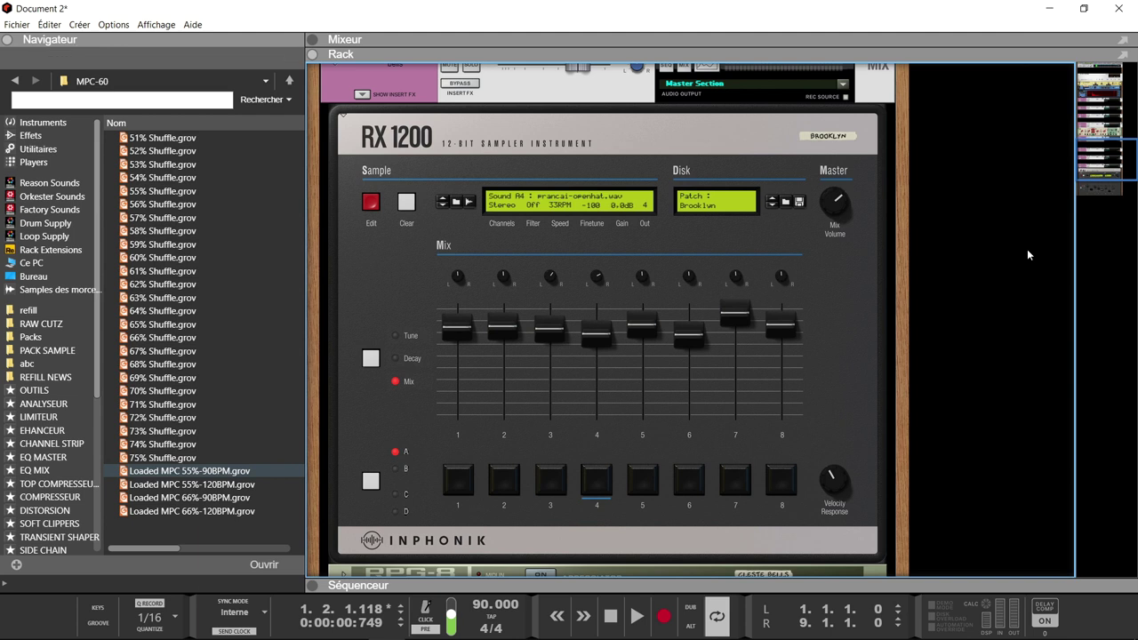
scroll(1027, 255, "down", 1)
scroll(1027, 255, "up", 1)
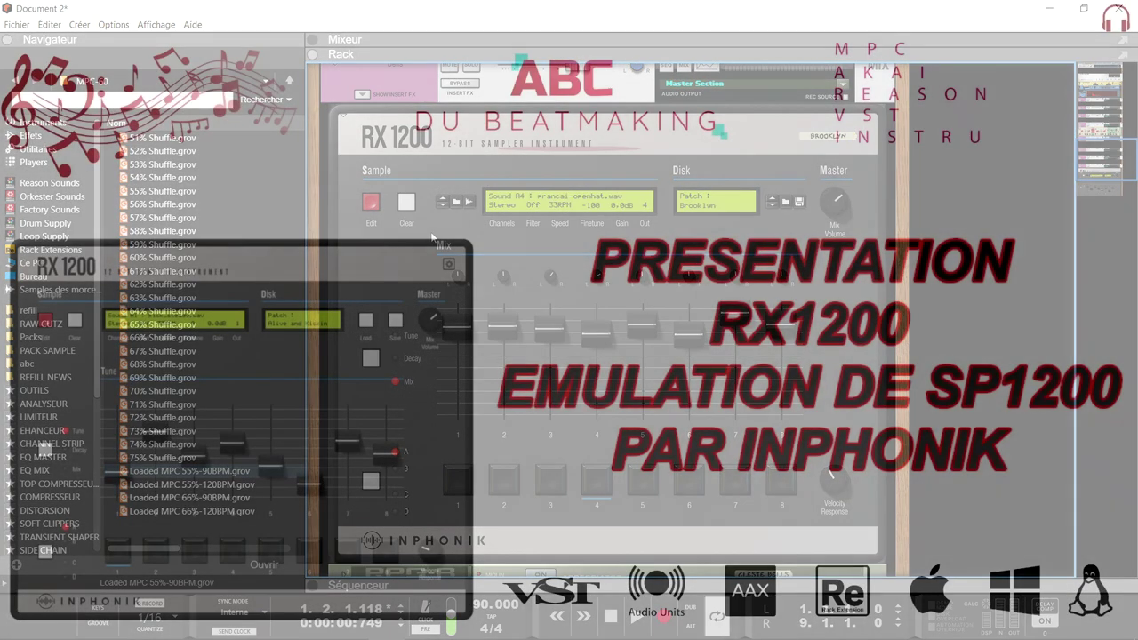
left_click(241, 177)
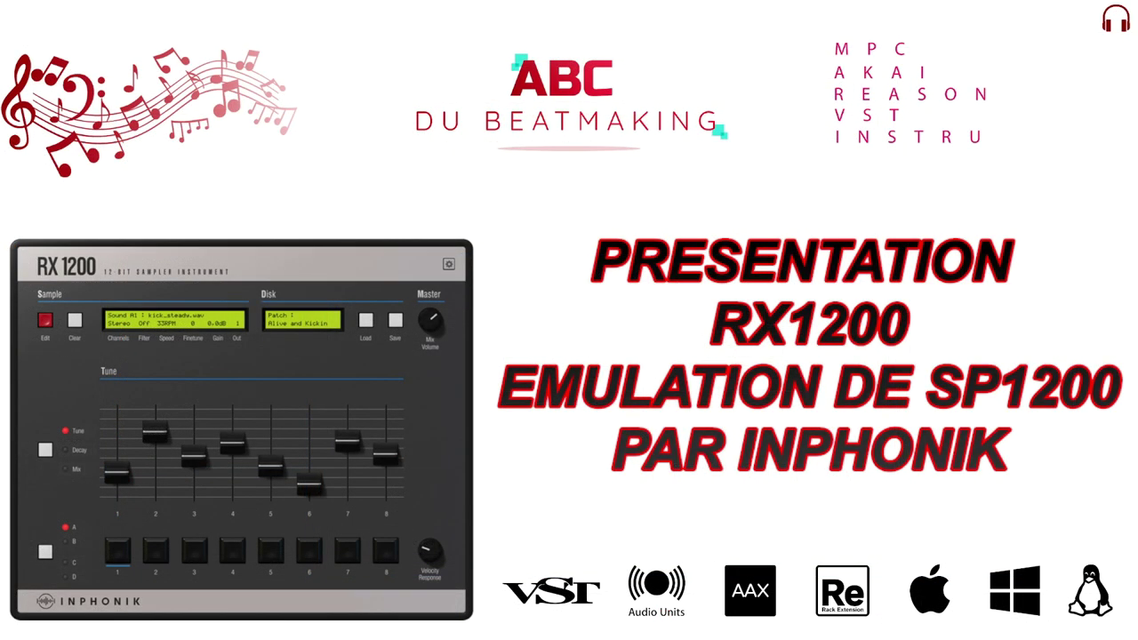